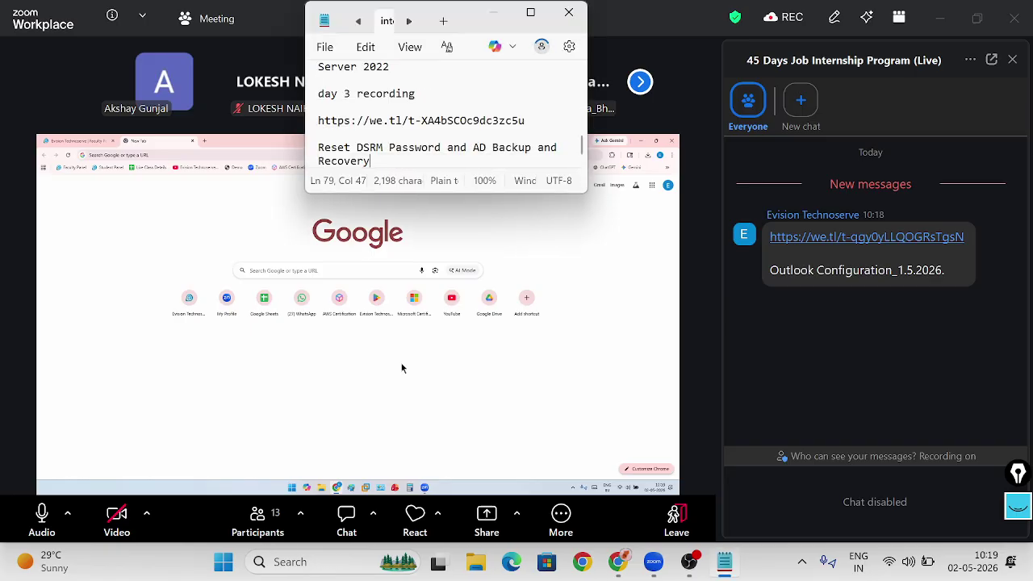
Add a 'Day 5' heading at the end of the notes, then paste the file-share link and 'Outlook Configuration_1.5.2026'
key(ctrl+End)
key(Return)
key(Return)
key(Return)
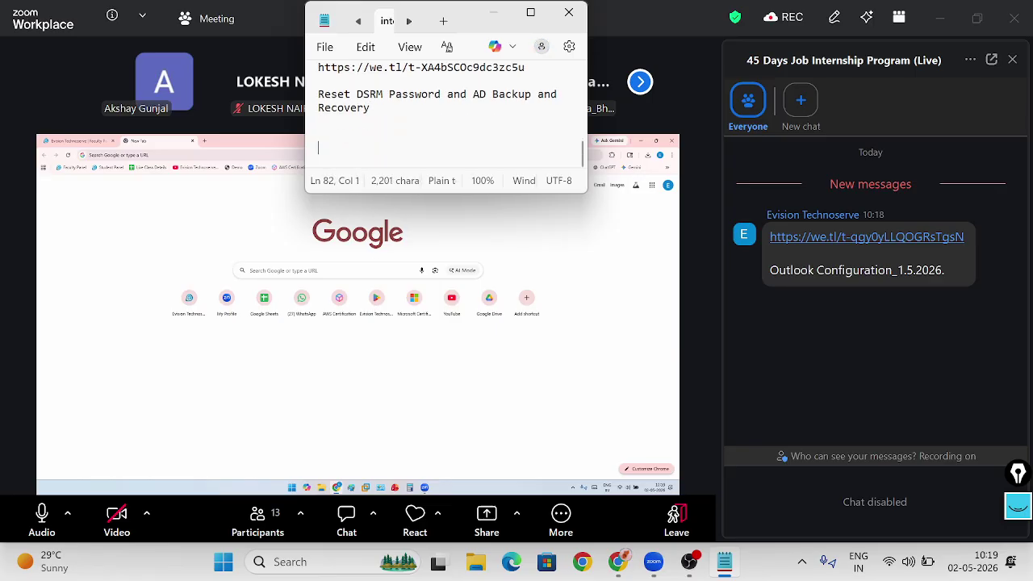
text(Day 5)
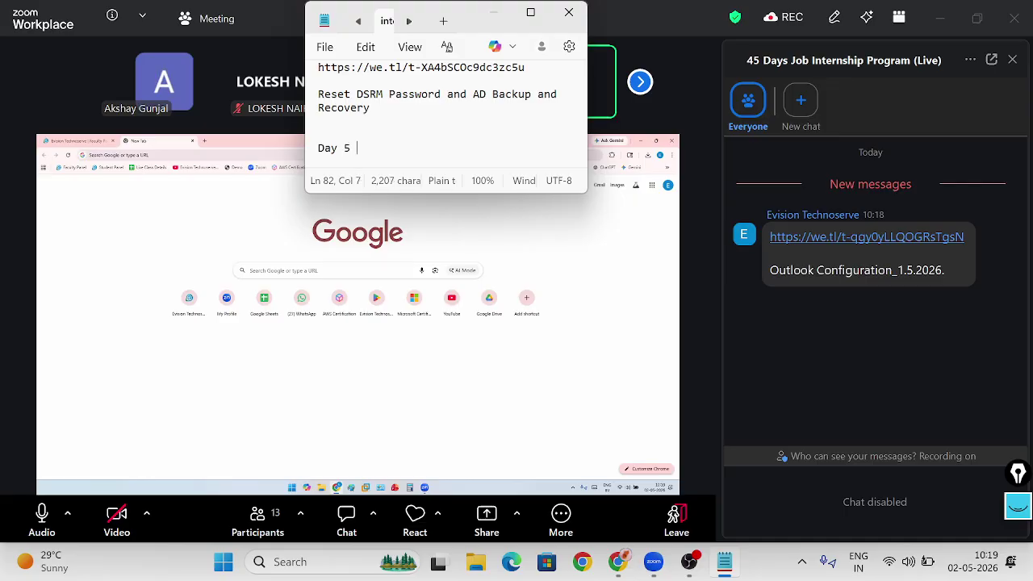
key(Return)
key(Return)
text(V)
key(BackSpace)
key(BackSpace)
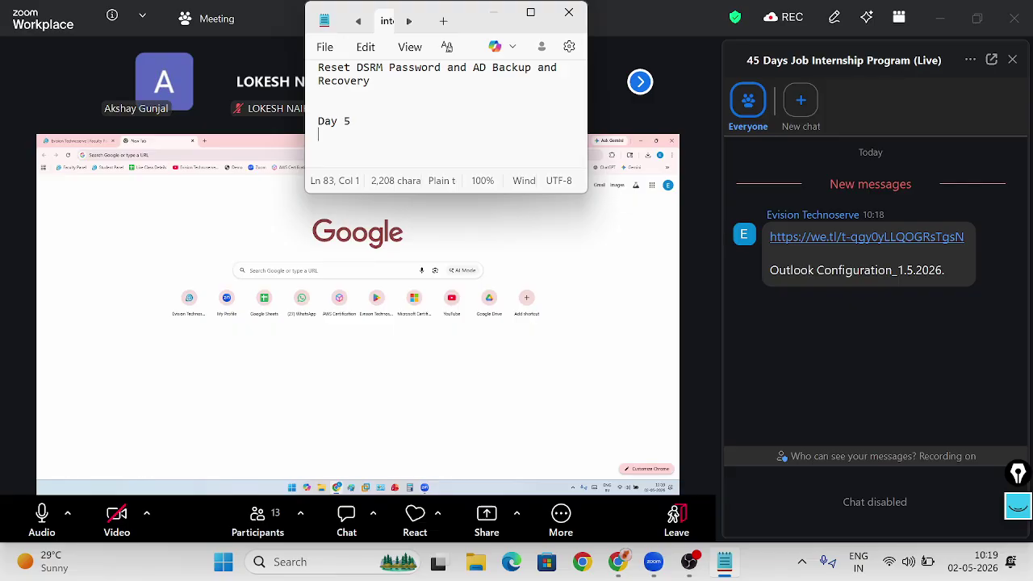
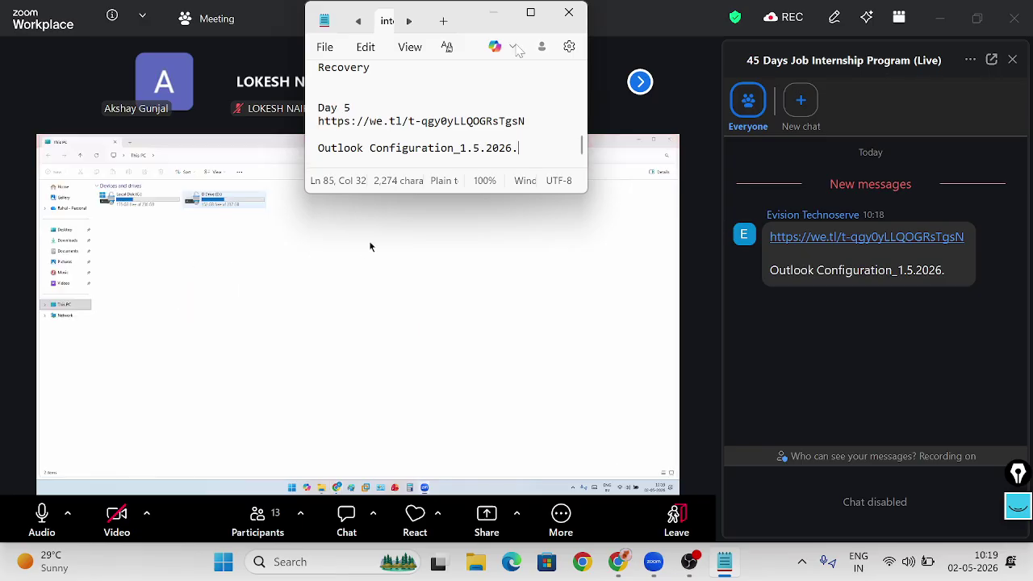
Hide Notepad, close the chat, show the meeting fullscreen with the video panel tucked away, and mute
click(495, 15)
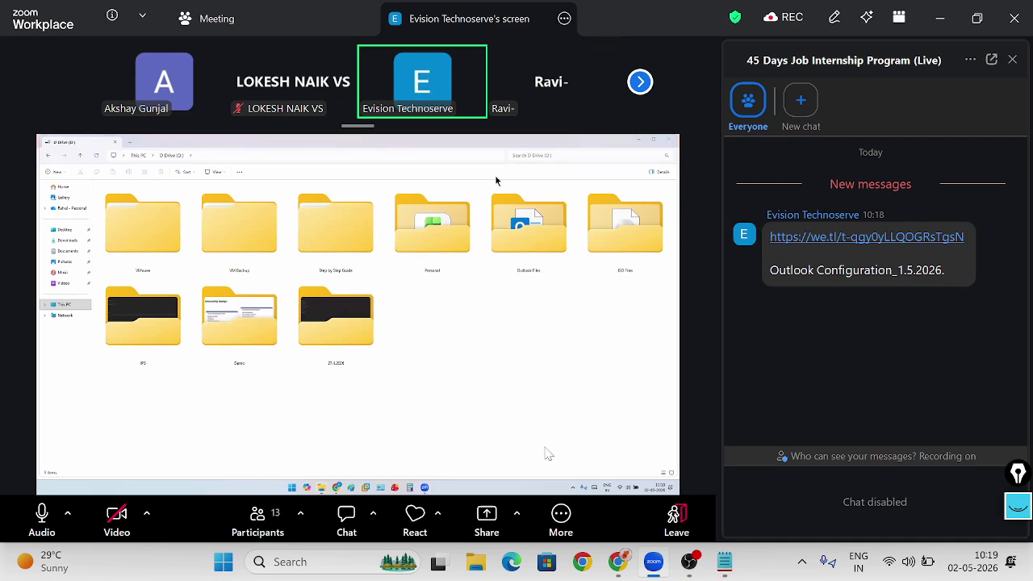
click(346, 521)
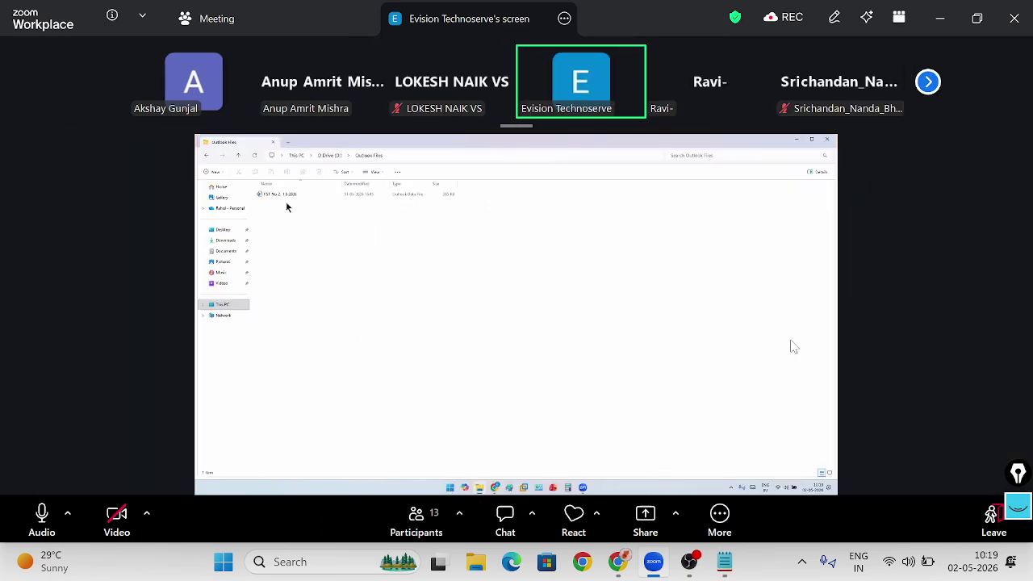
click(898, 17)
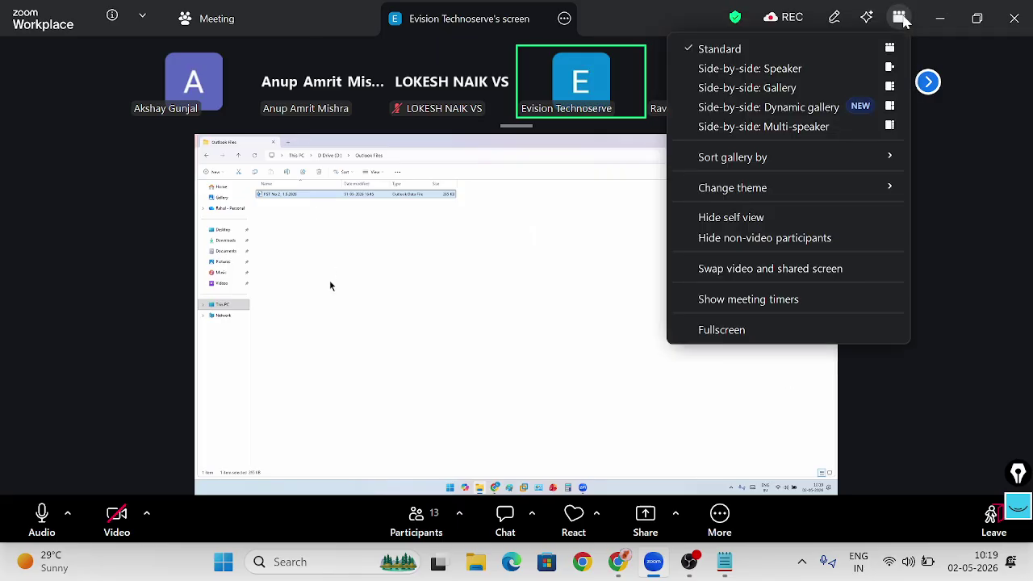
click(805, 329)
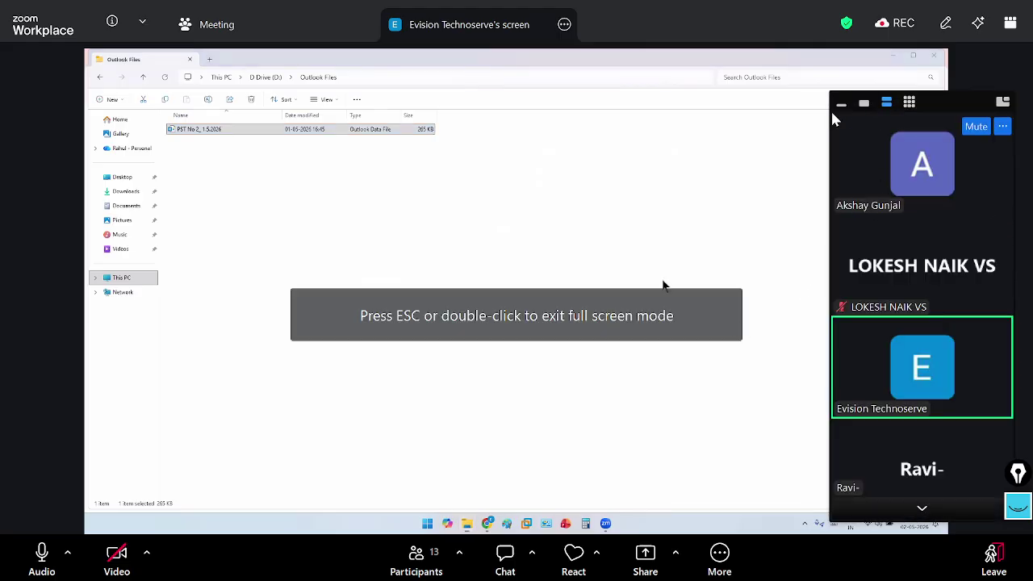
click(838, 107)
drag(937, 97, 886, 576)
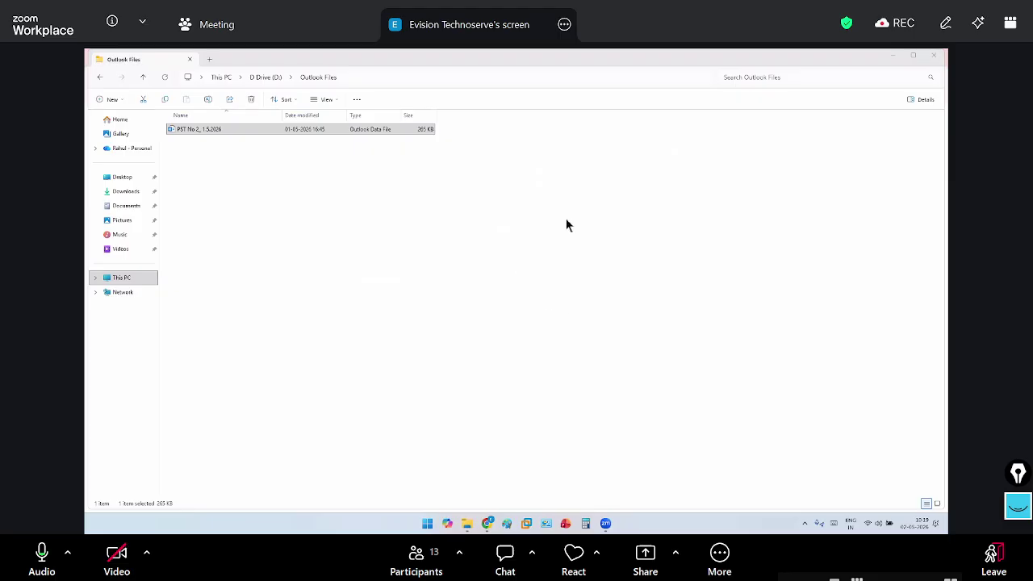
key(alt+a)
Close the Outlook Files folder and shrink the browser, then open a blank Paint canvas from the desktop
click(934, 64)
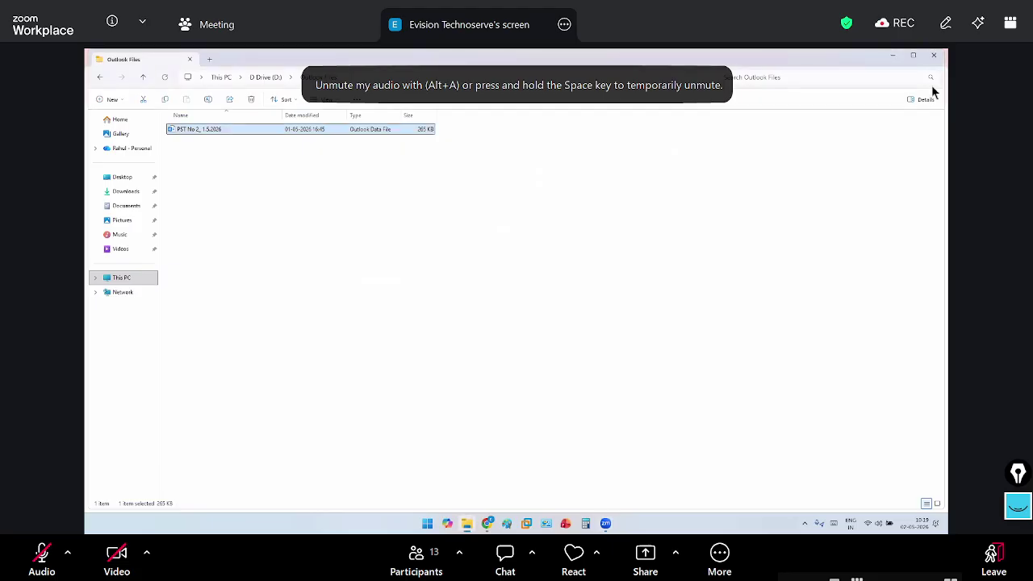
click(892, 55)
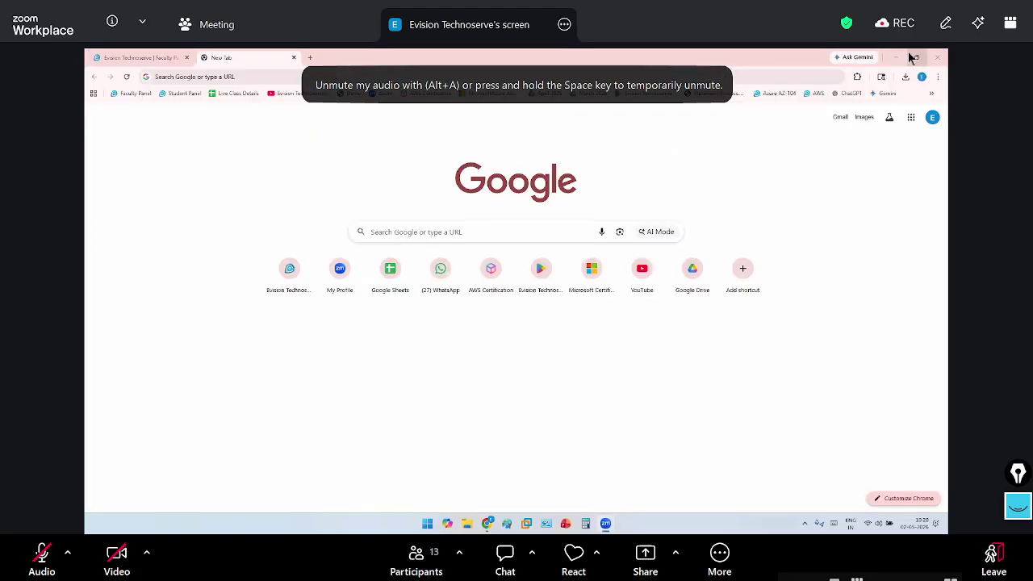
click(908, 55)
key(super+d)
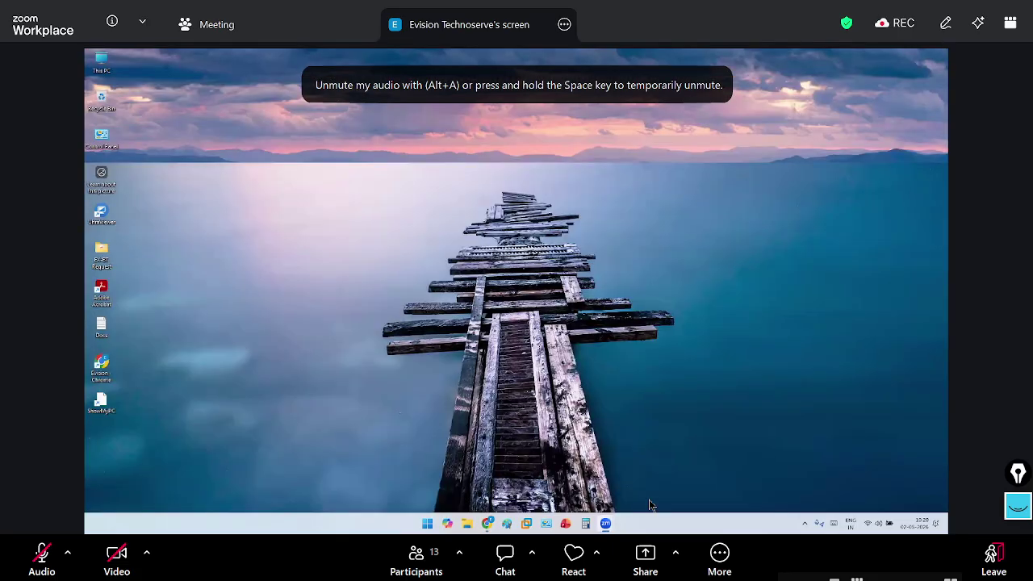
click(546, 523)
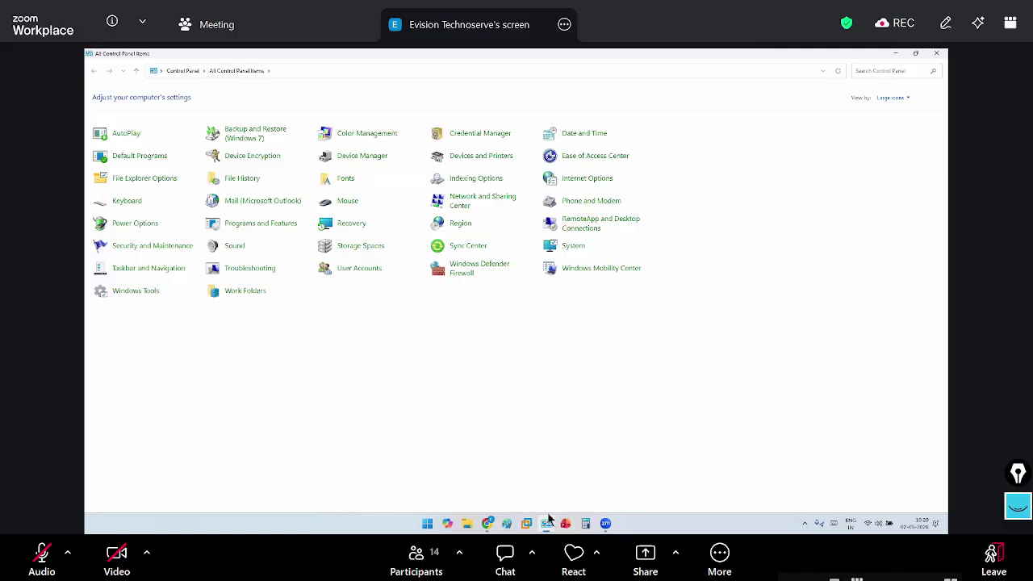
click(507, 524)
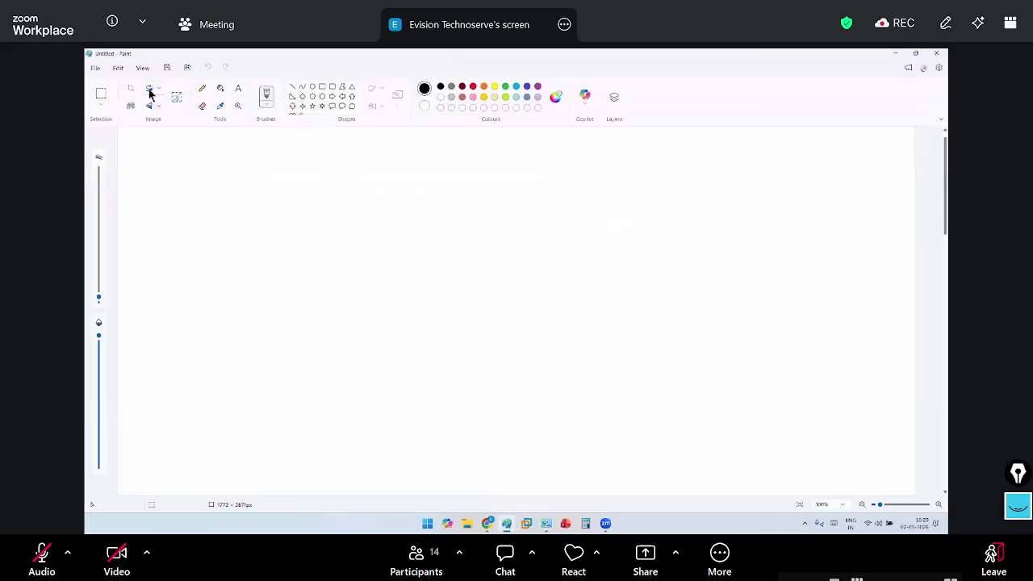
click(238, 88)
Draw a text box near the top of the Paint canvas and type the heading 'PST Location:-'
click(406, 164)
drag(419, 165, 732, 252)
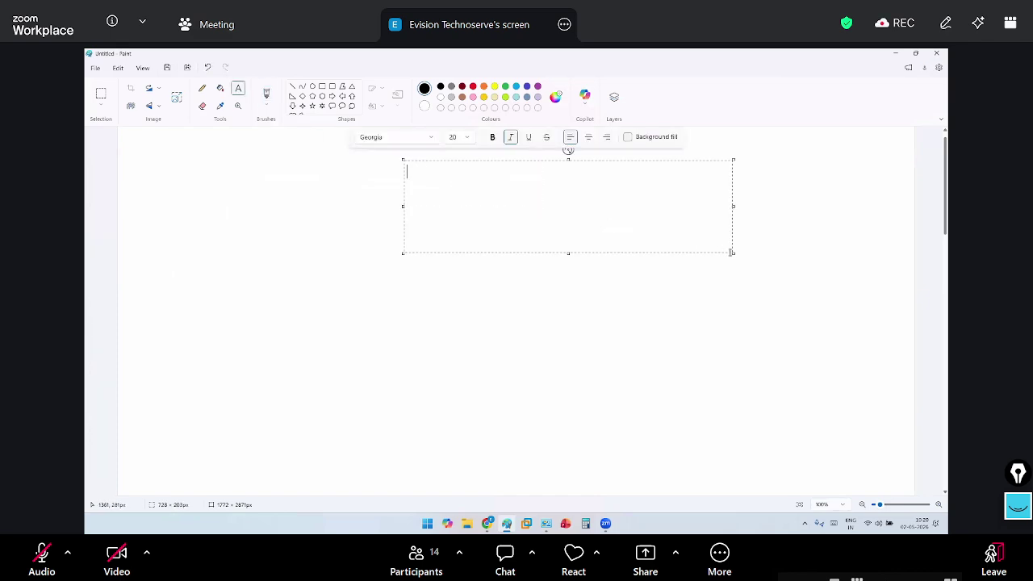
text(PST Location:-)
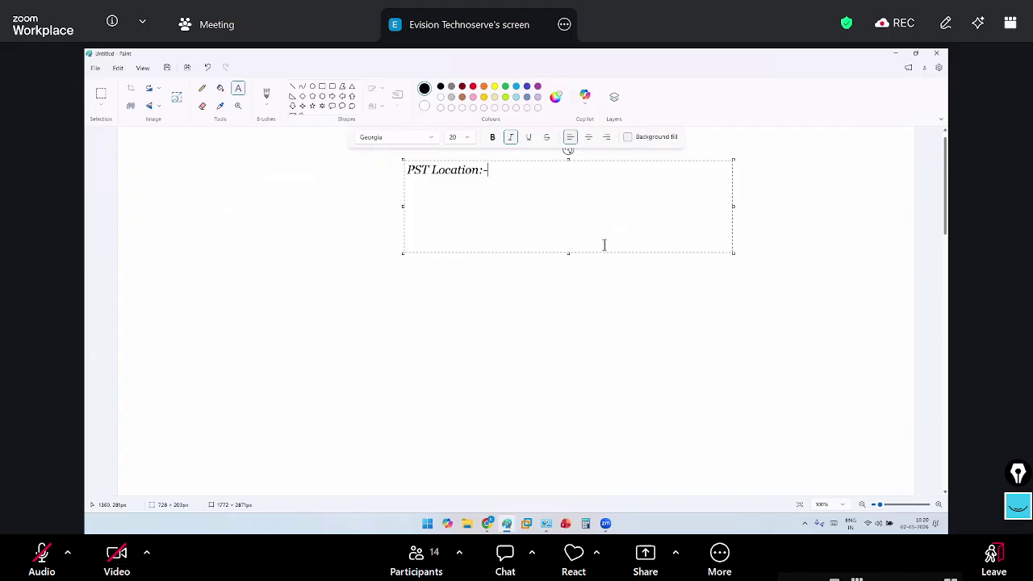
drag(403, 159, 137, 182)
Complete the heading as 'PST Default Location:-' and add the path C:\Users\Username\Documents\Outlook Files\Outlook.pst below it
click(159, 189)
text(Default Location:-  )
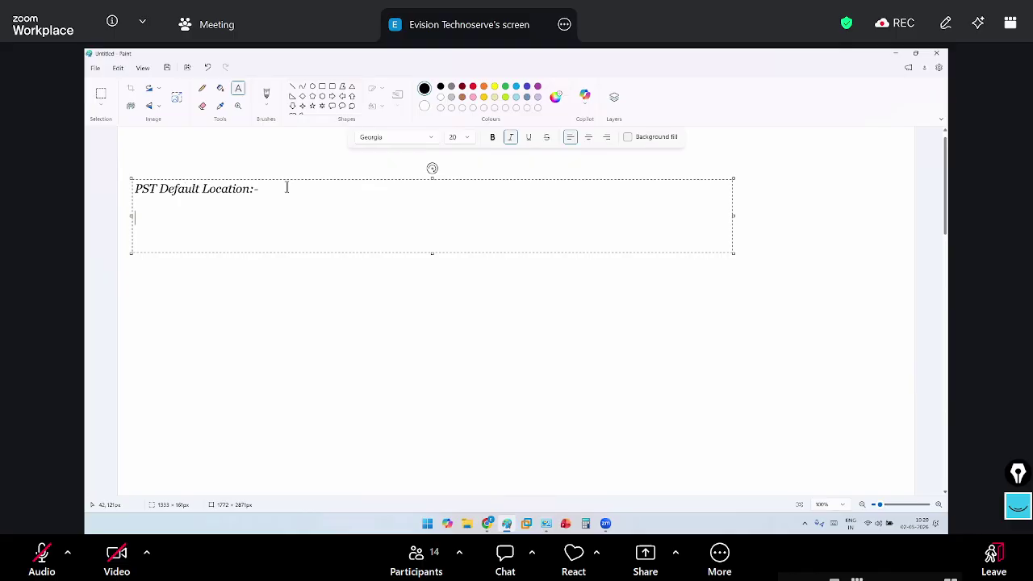
text(C:\Users\Username\)
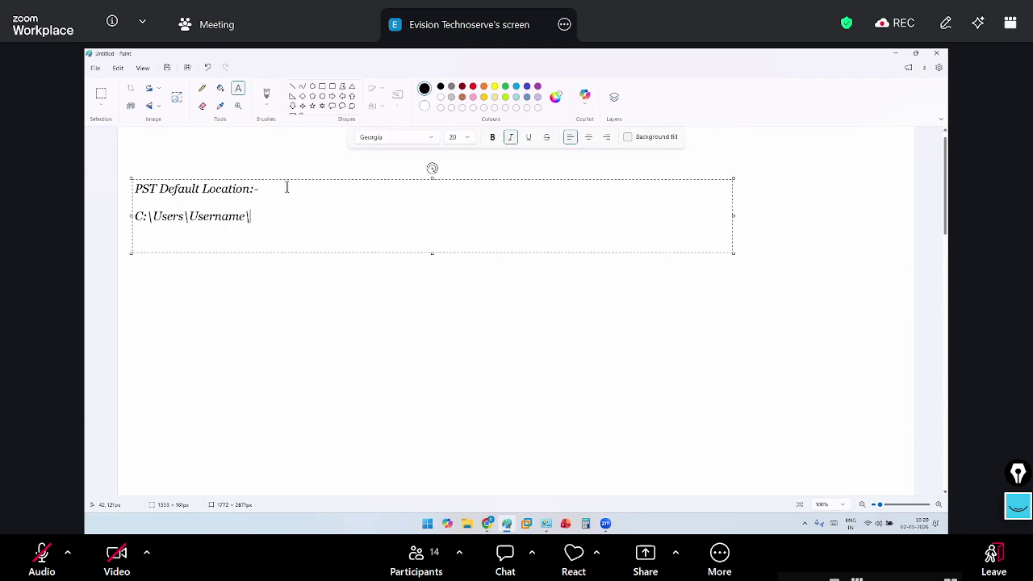
text(Documents\)
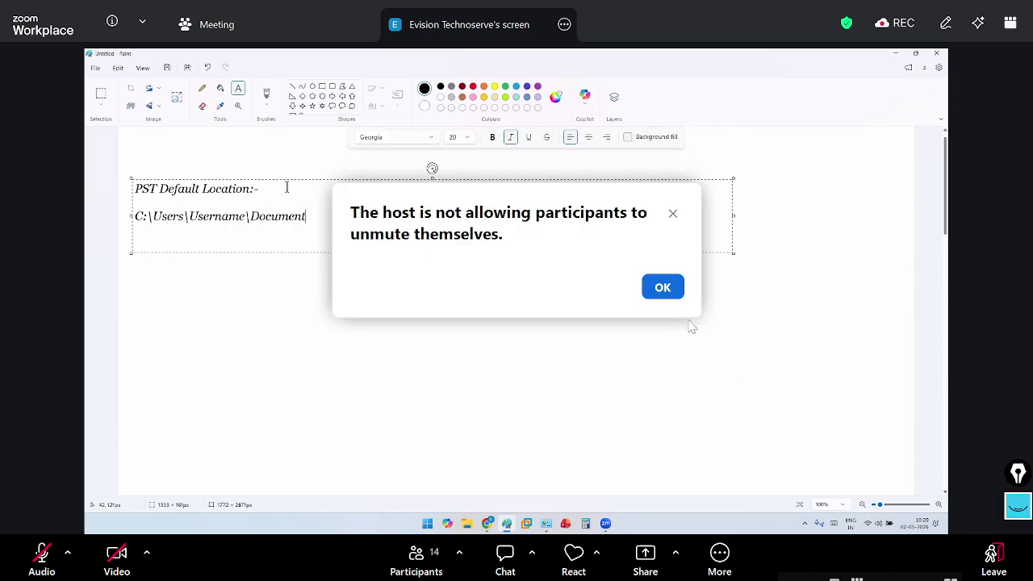
click(669, 296)
text(Ou)
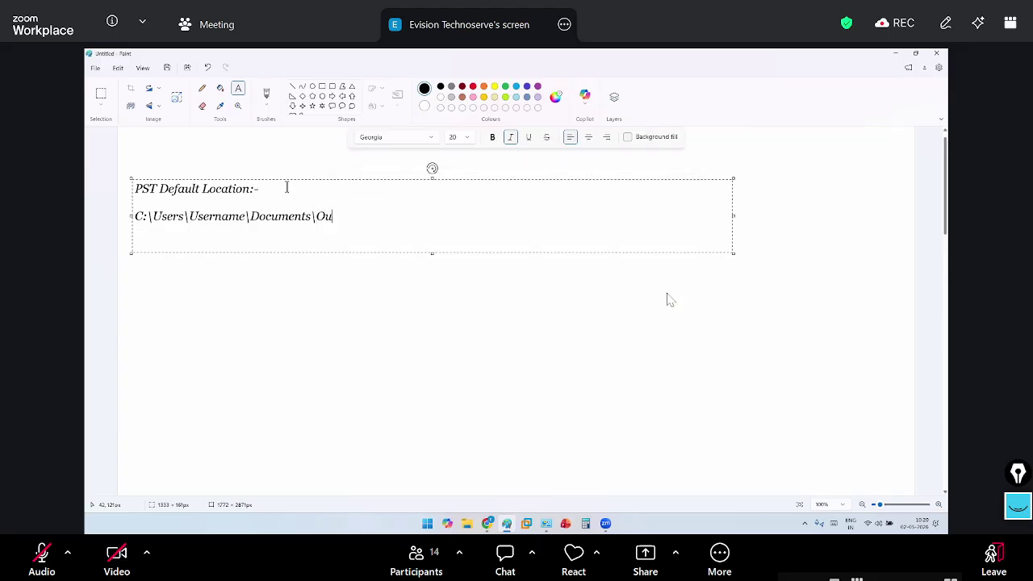
text(tlook)
click(668, 297)
text(Files\Outlook.pst)
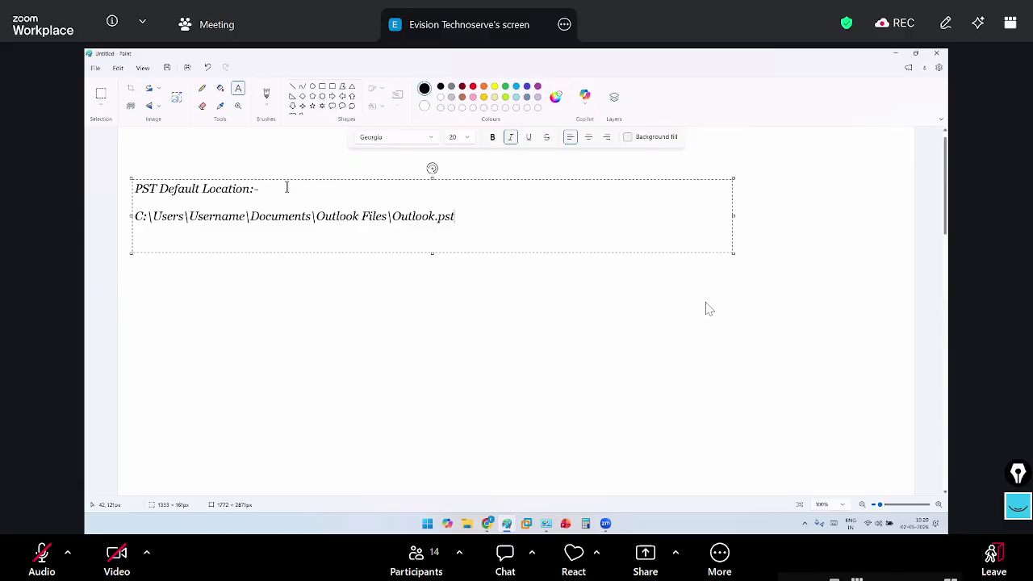
drag(261, 188, 91, 186)
Underline the default-location heading and add a 'New PST Location:-' heading below the path
click(529, 137)
click(468, 216)
key(Down)
key(Return)
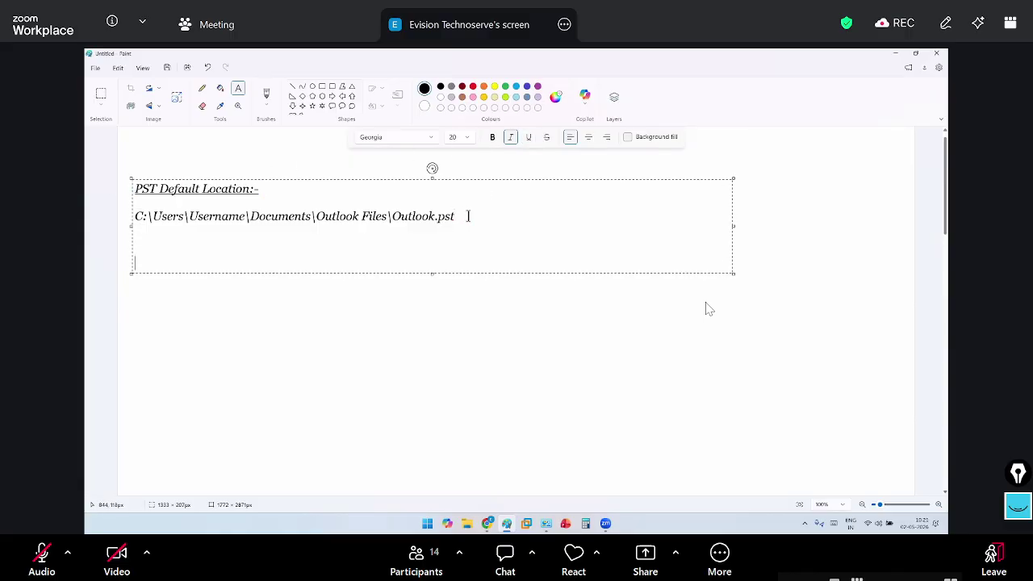
key(BackSpace)
text(New PST Location:-)
Type the path D:\Outlook Files\PST NO2_1.5.2026 under it and begin a second D:\ path
key(Return)
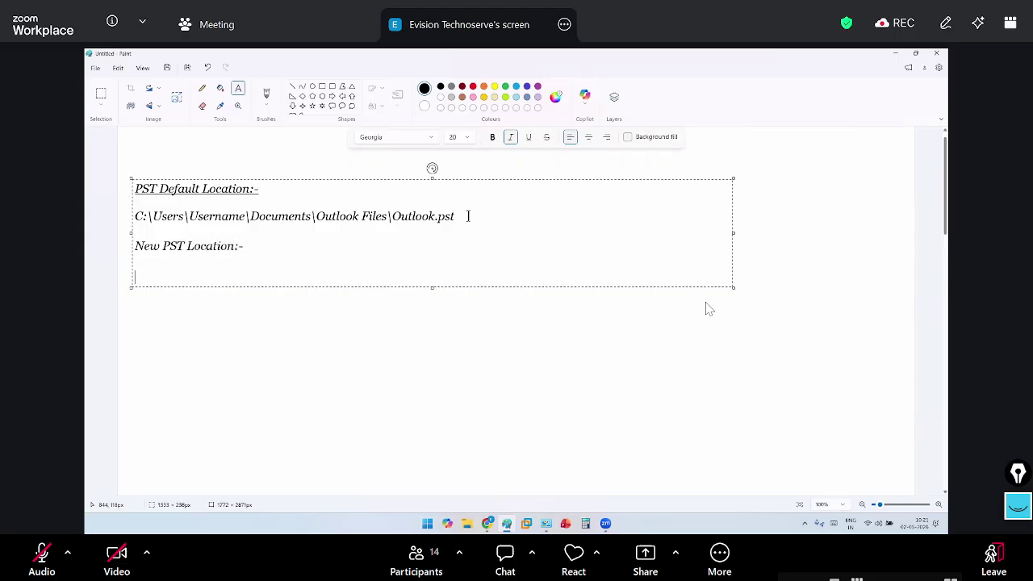
text(C)
key(BackSpace)
text(D:\Outlook Files\)
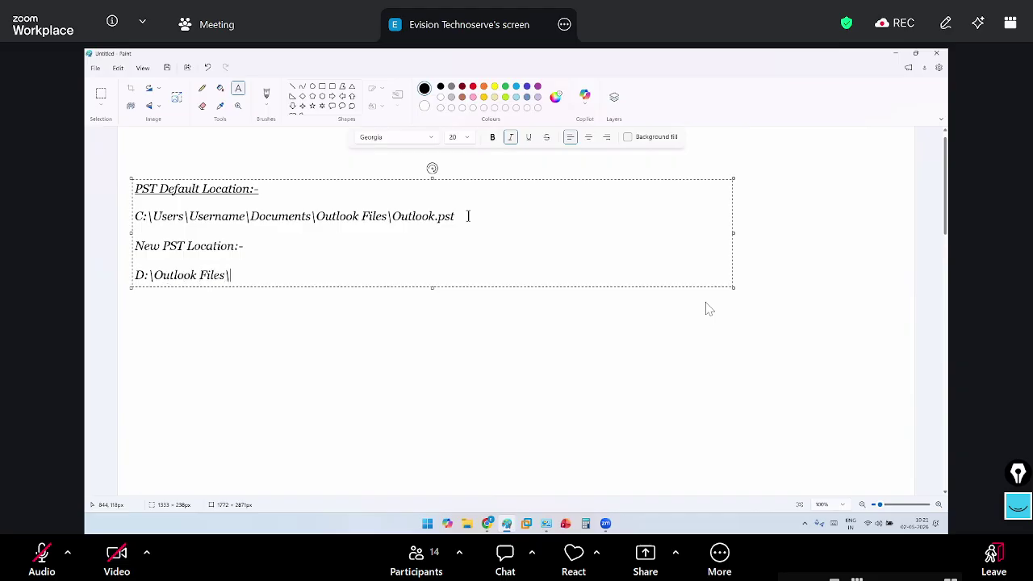
text(PST NO2_1.5.2026)
key(Return)
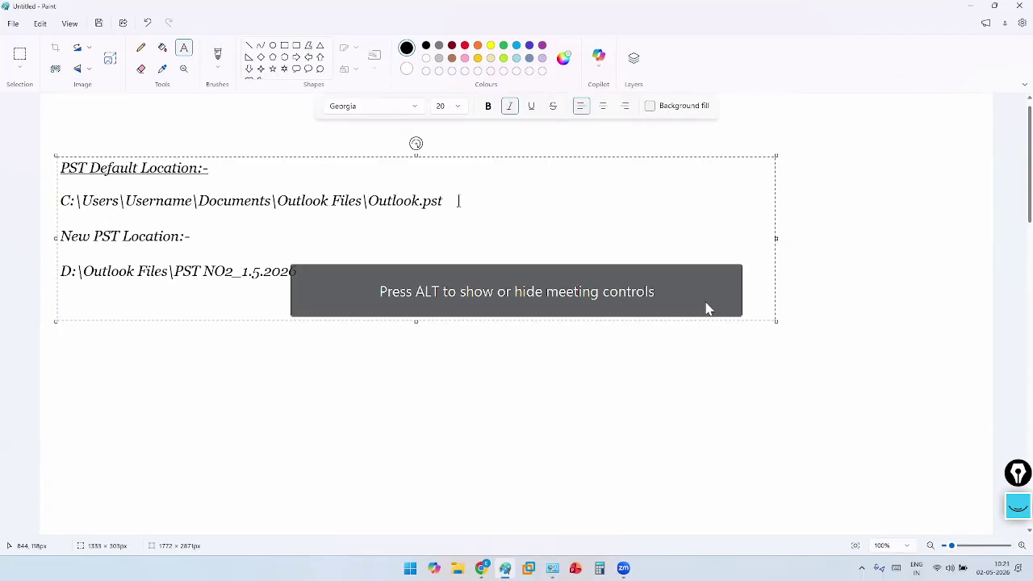
text(D:\)
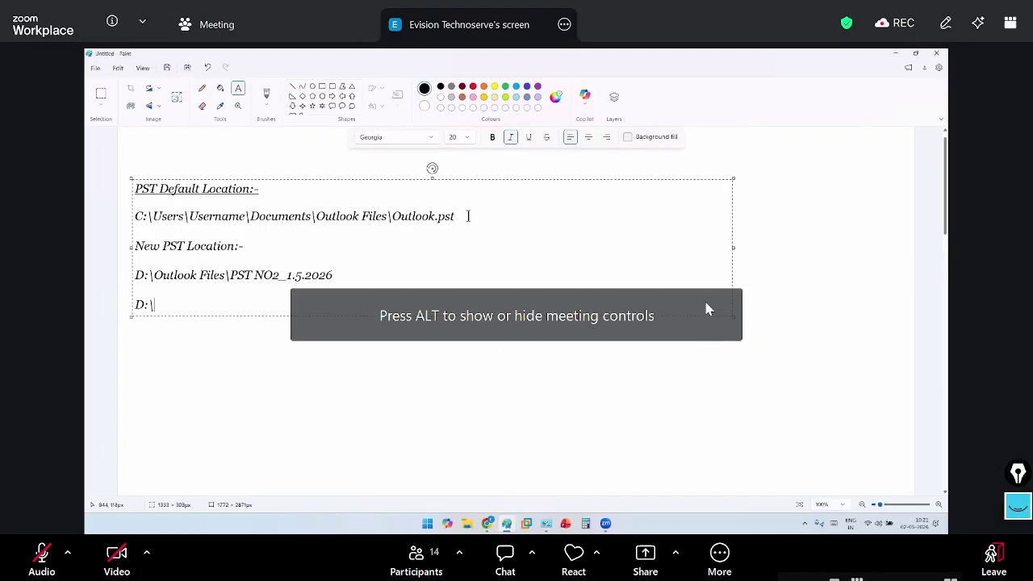
key(alt+a)
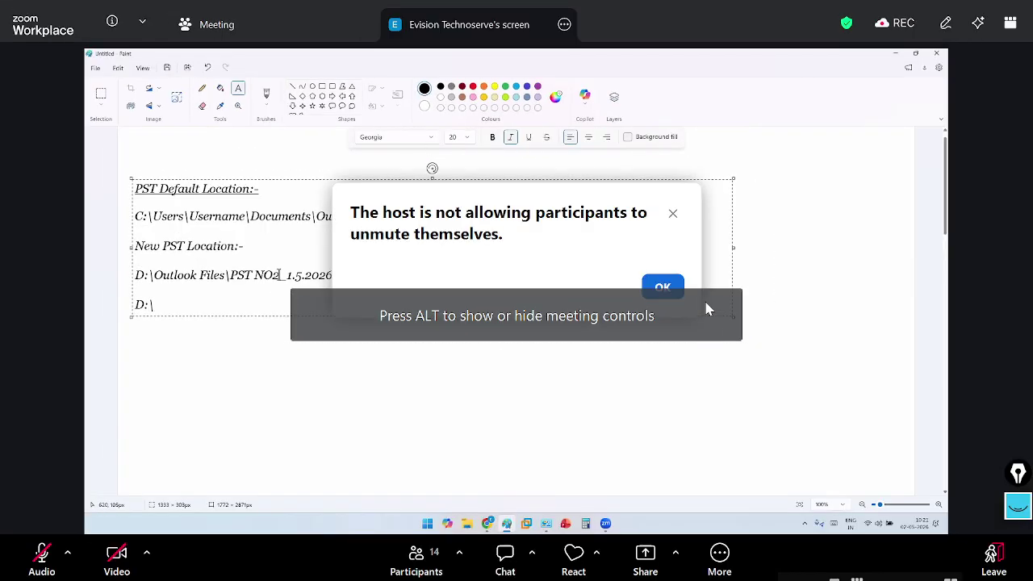
click(663, 287)
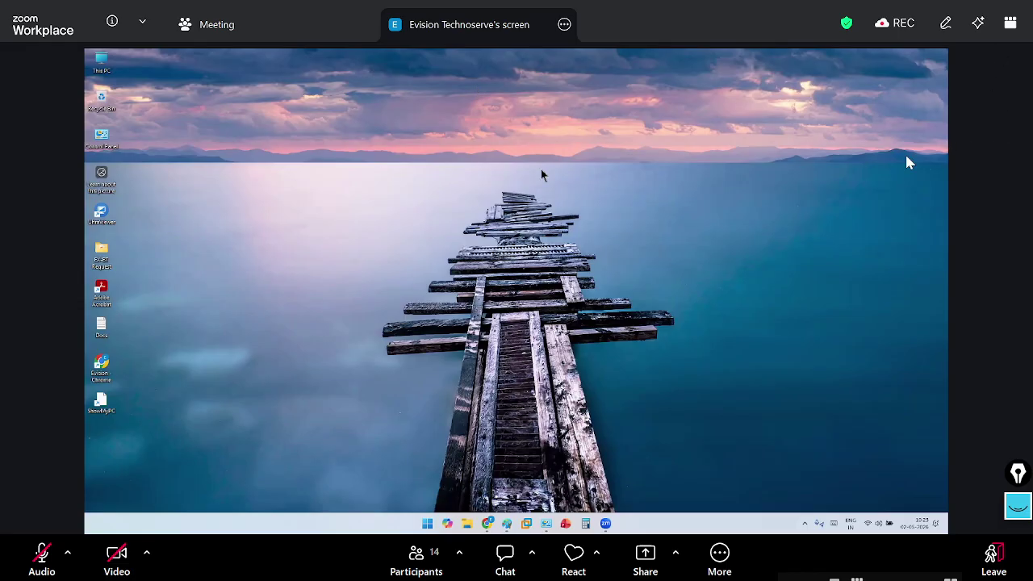
Unmute the microphone in the meeting with Alt+A
key(alt+a)
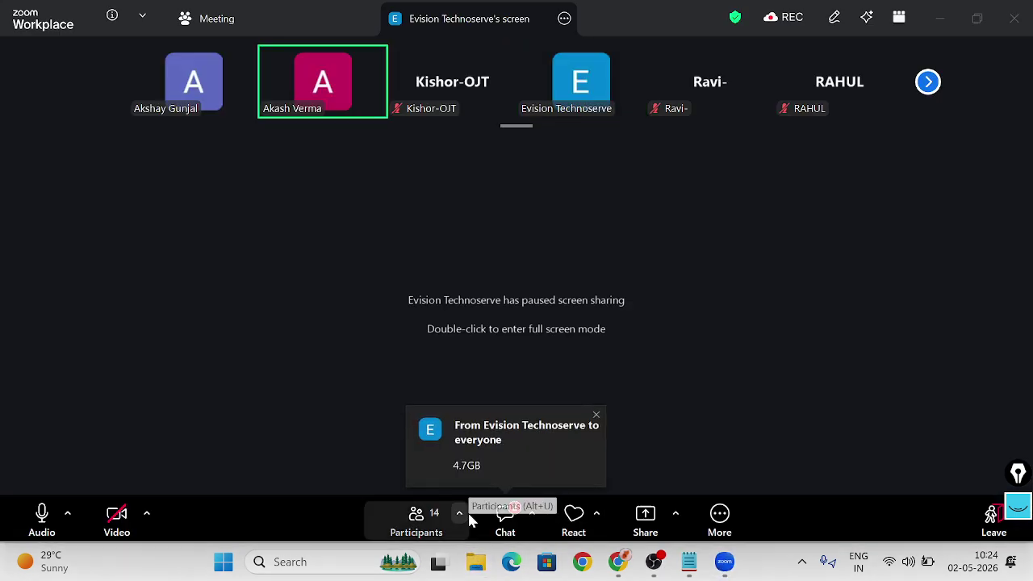
Open File Explorer to view the contents of Local Disk (D:), then minimize it
click(475, 562)
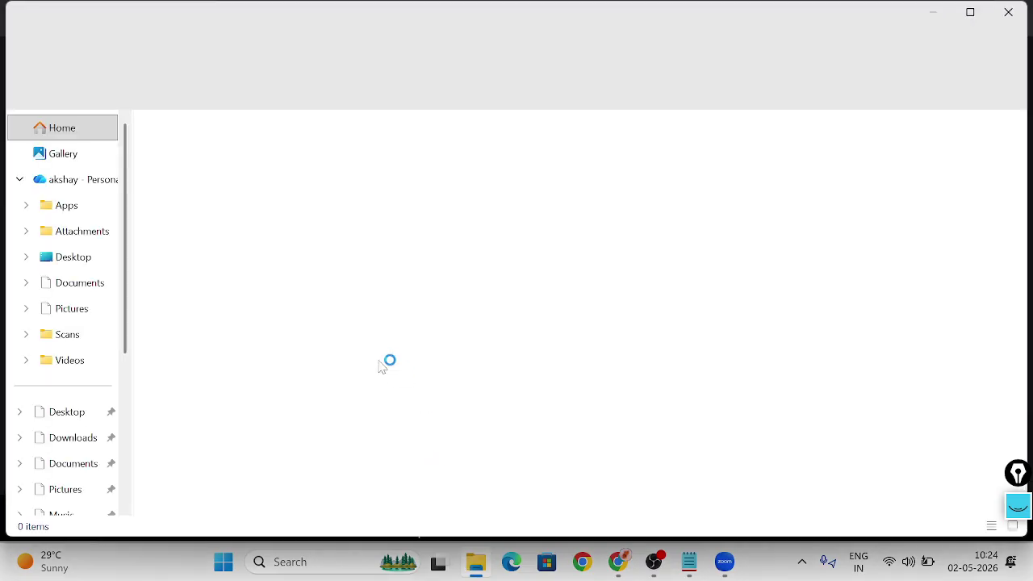
scroll(69, 381, down, 4)
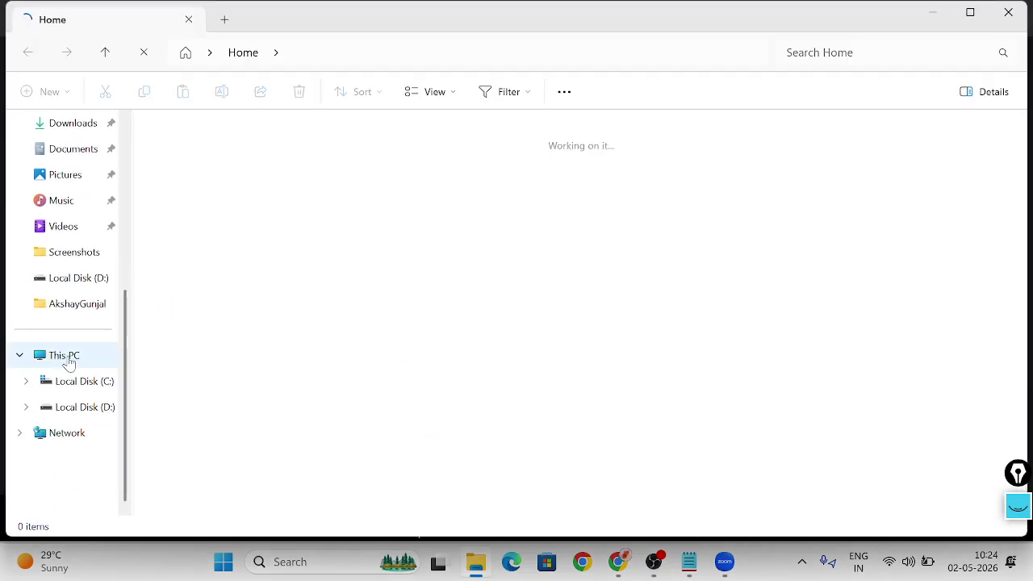
click(84, 281)
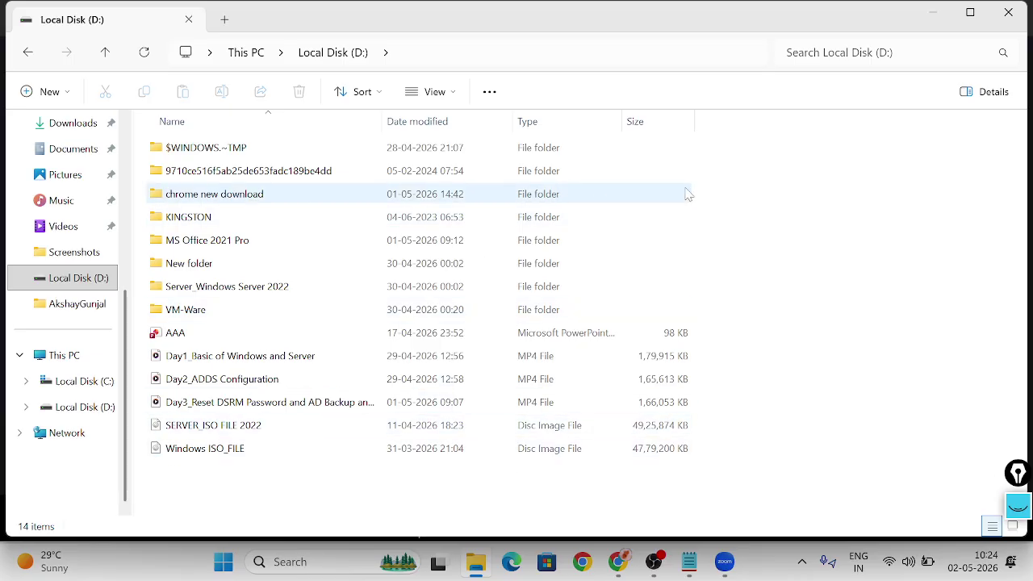
click(940, 17)
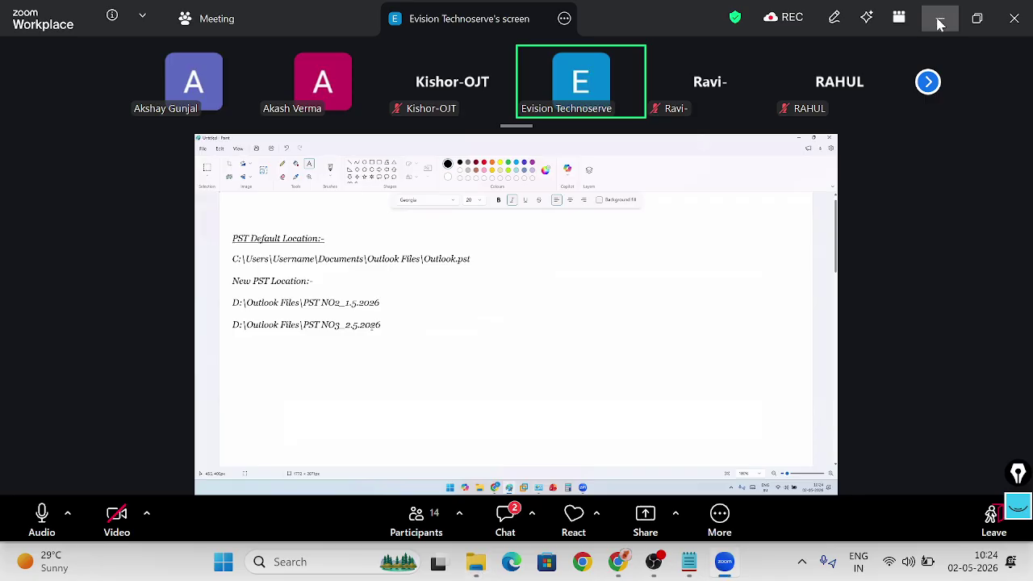
Put the meeting in fullscreen, read through the chat messages, and close the chat
click(899, 17)
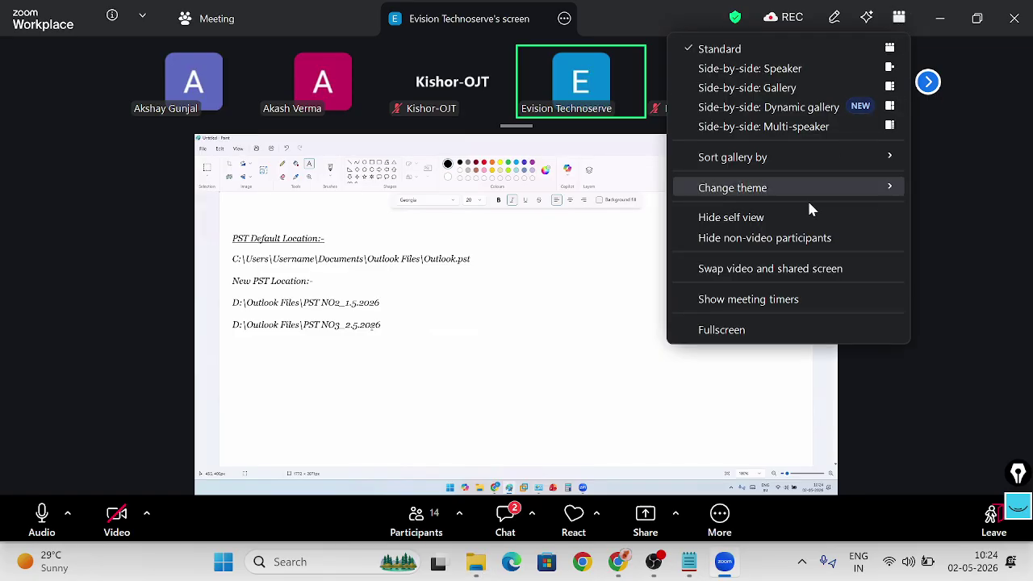
click(789, 329)
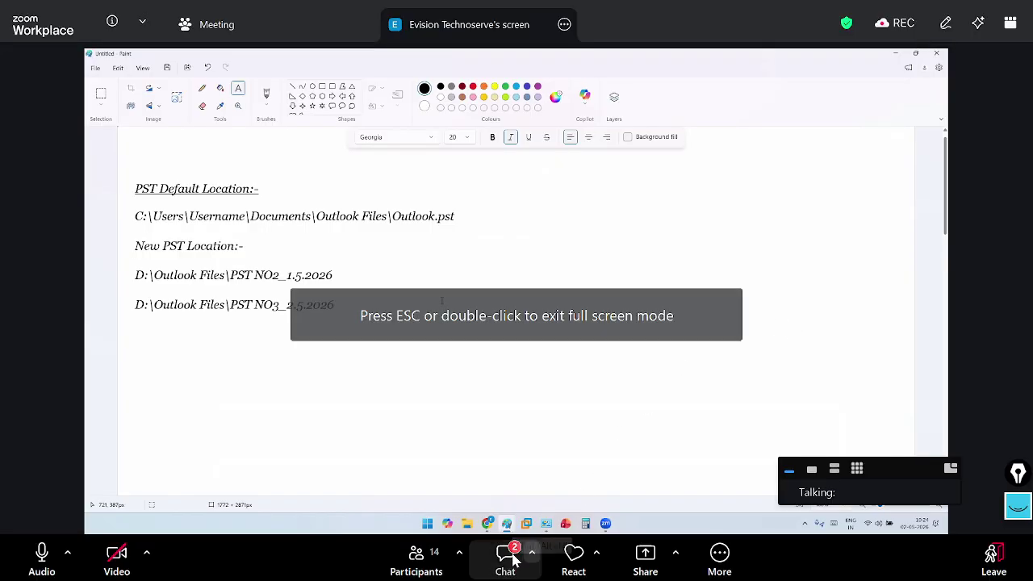
click(513, 561)
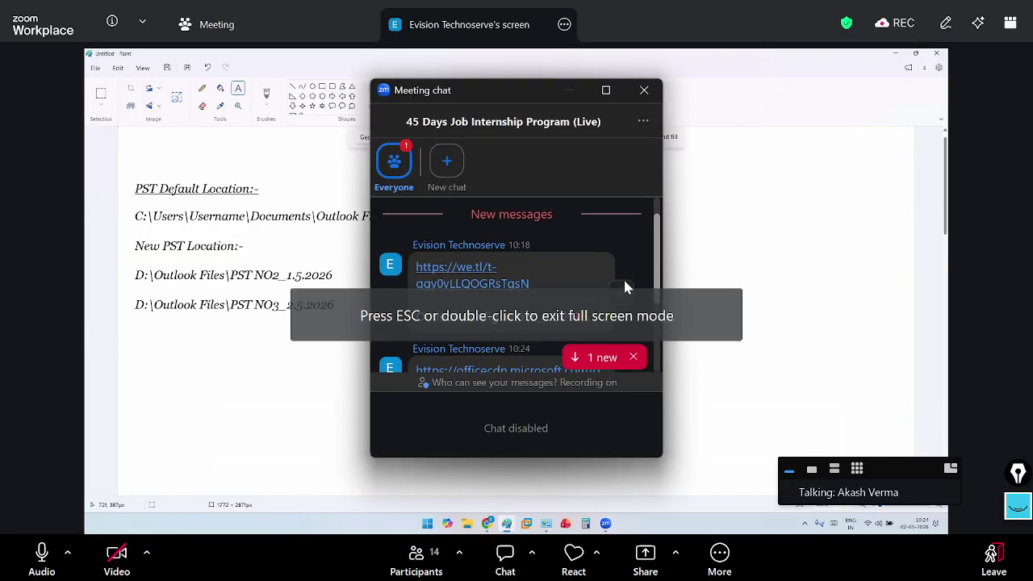
scroll(625, 287, down, 2)
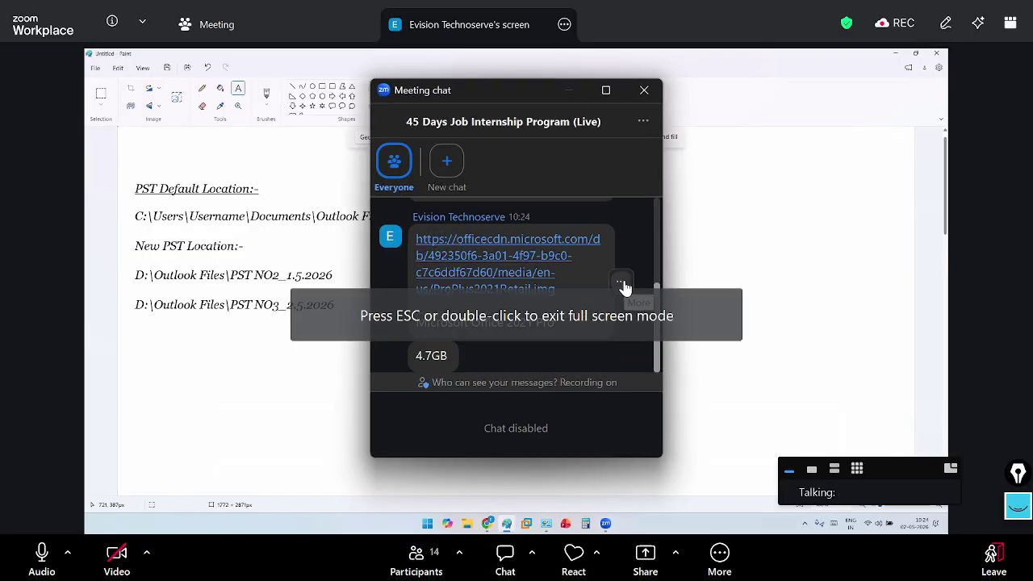
click(644, 91)
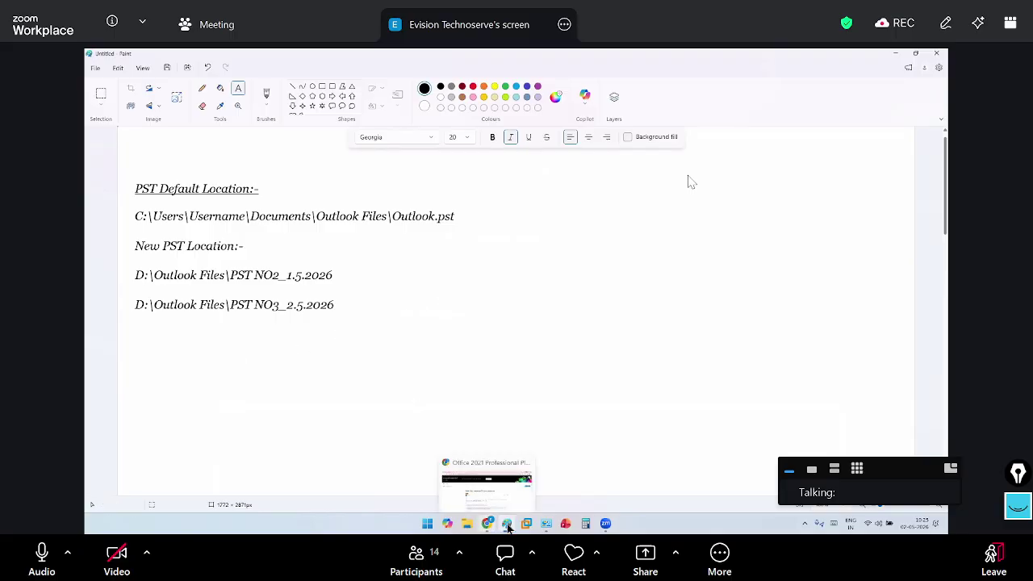
Open Mail (Microsoft Outlook) from Control Panel and center the Mail Setup dialog on screen
key(alt+Tab)
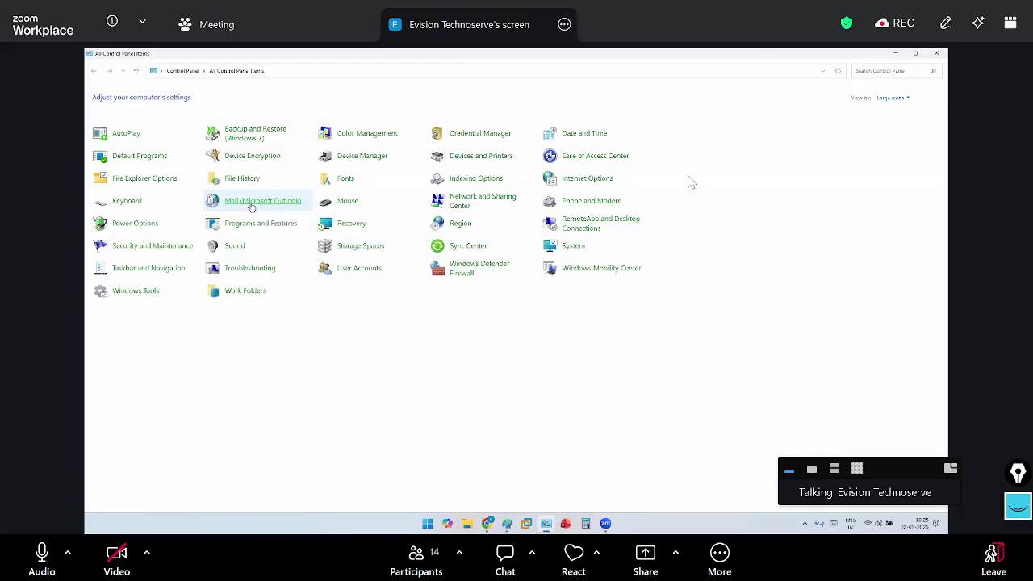
click(252, 204)
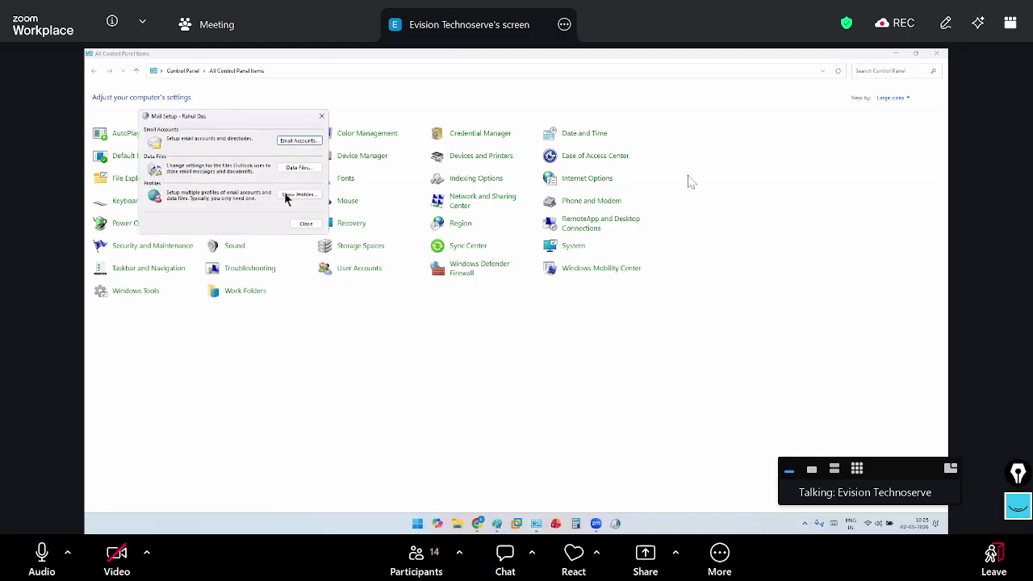
drag(264, 121, 531, 241)
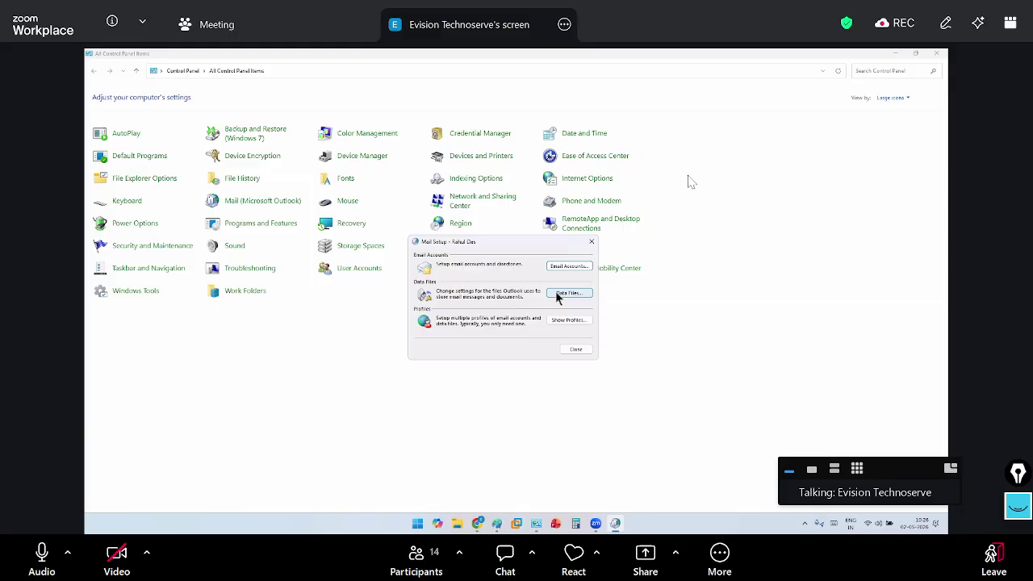
In Data Files settings, dismiss the invalid-path error and add PST No 2_1.5.2026 from D:\Outlook Files
click(566, 293)
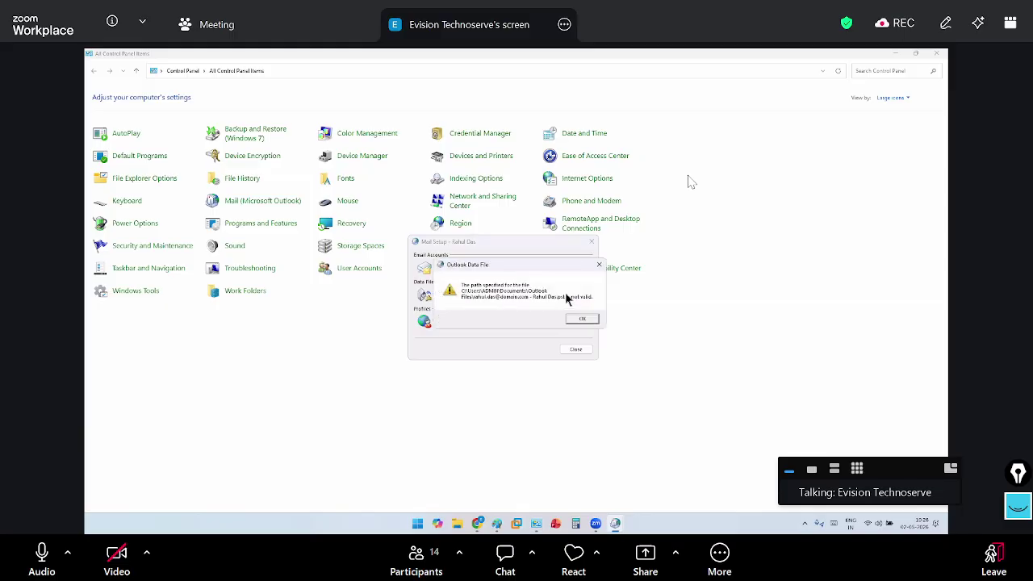
click(573, 318)
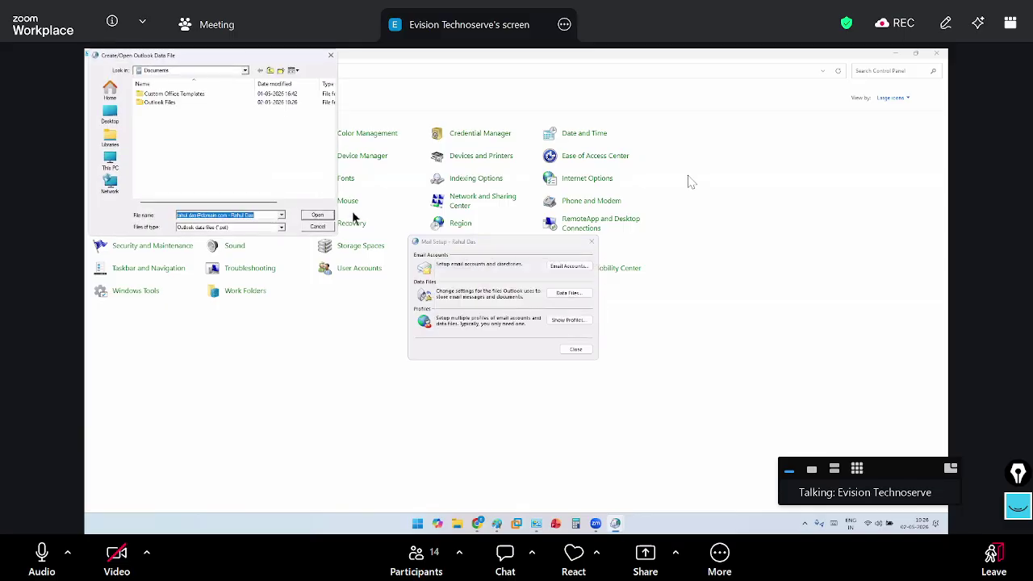
drag(222, 54, 321, 106)
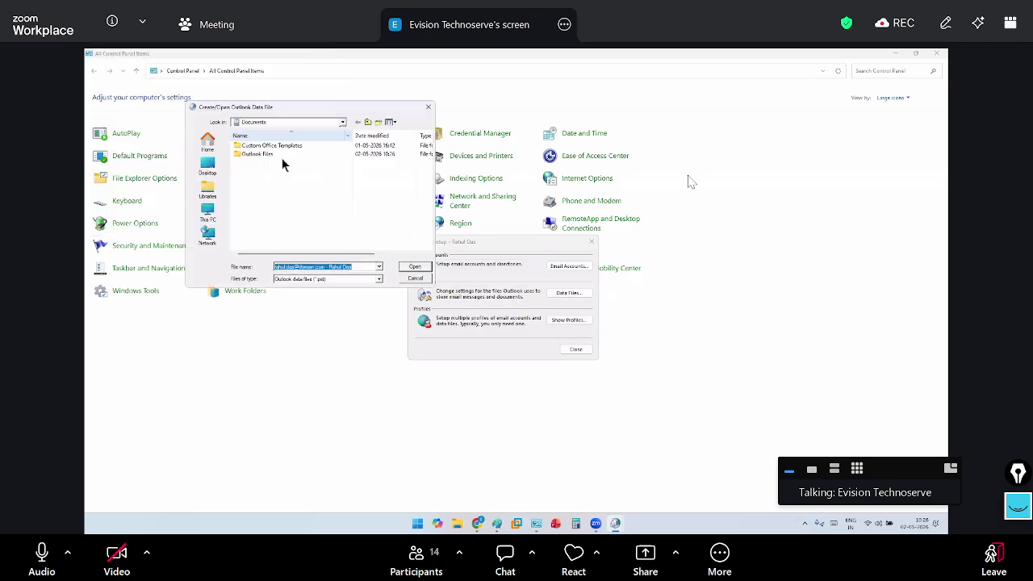
click(207, 213)
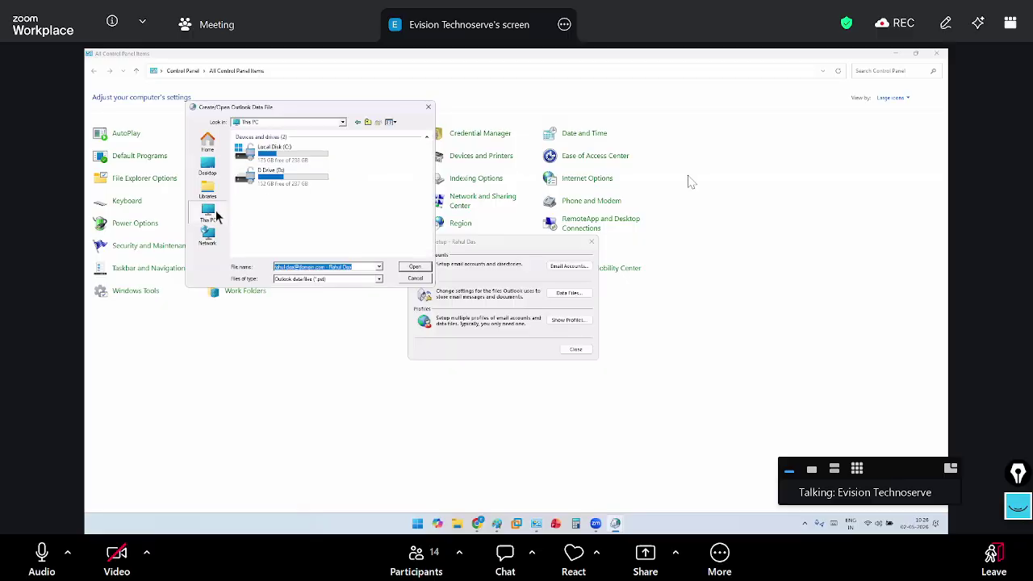
double_click(277, 181)
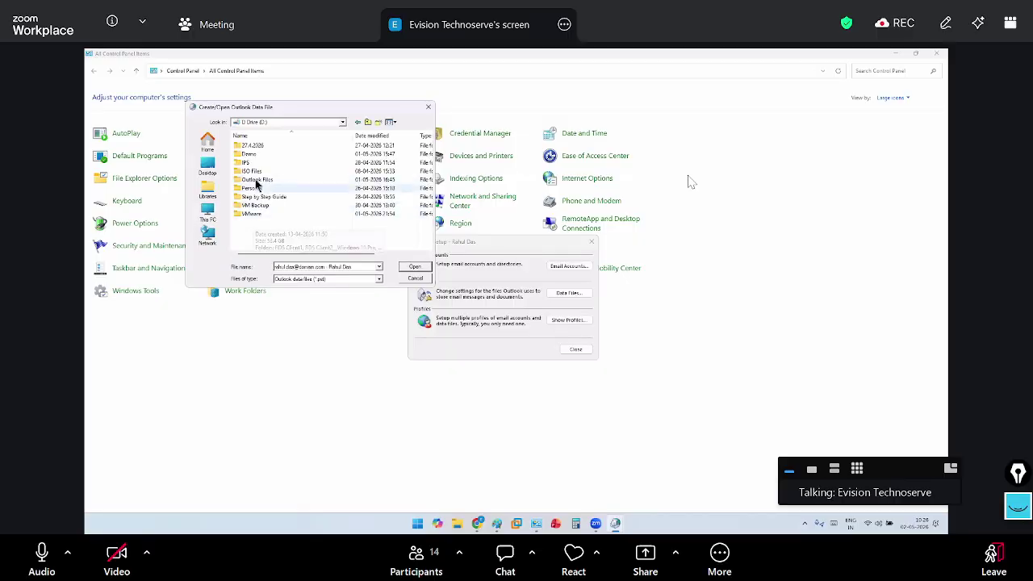
click(258, 180)
double_click(258, 181)
click(267, 145)
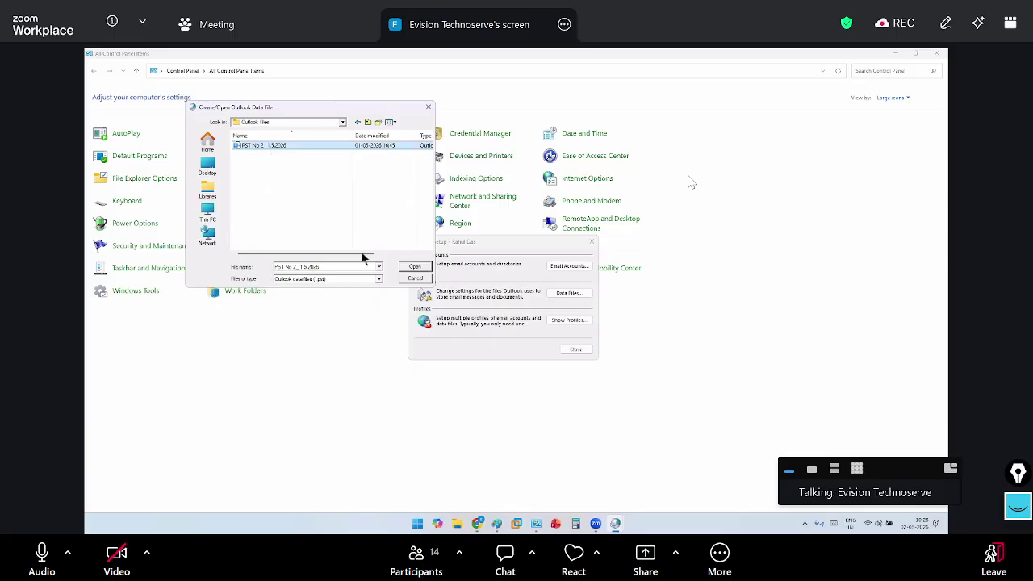
click(406, 267)
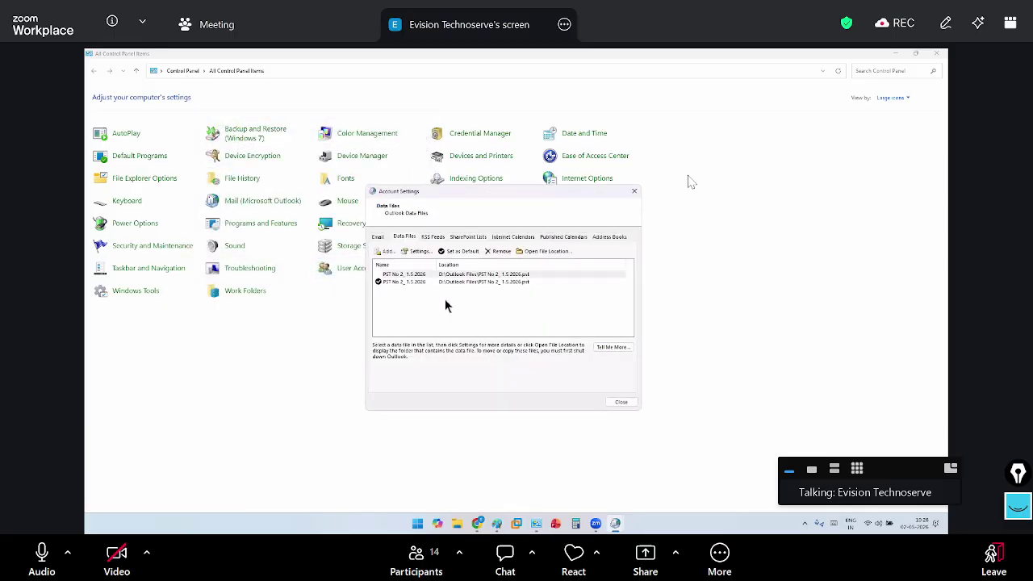
Start adding another data file and browse to This PC > D Drive > Outlook Files
click(429, 281)
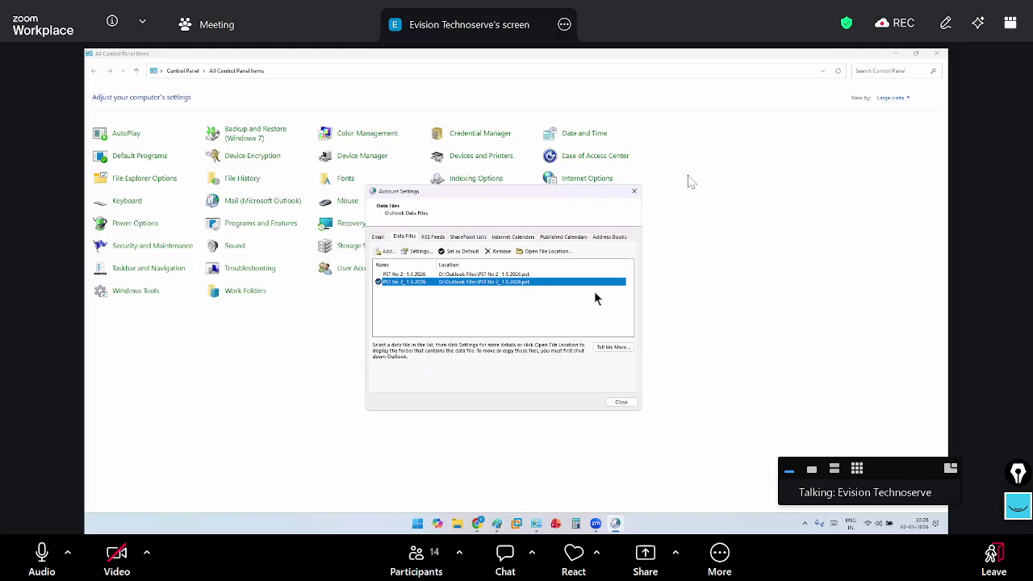
click(387, 253)
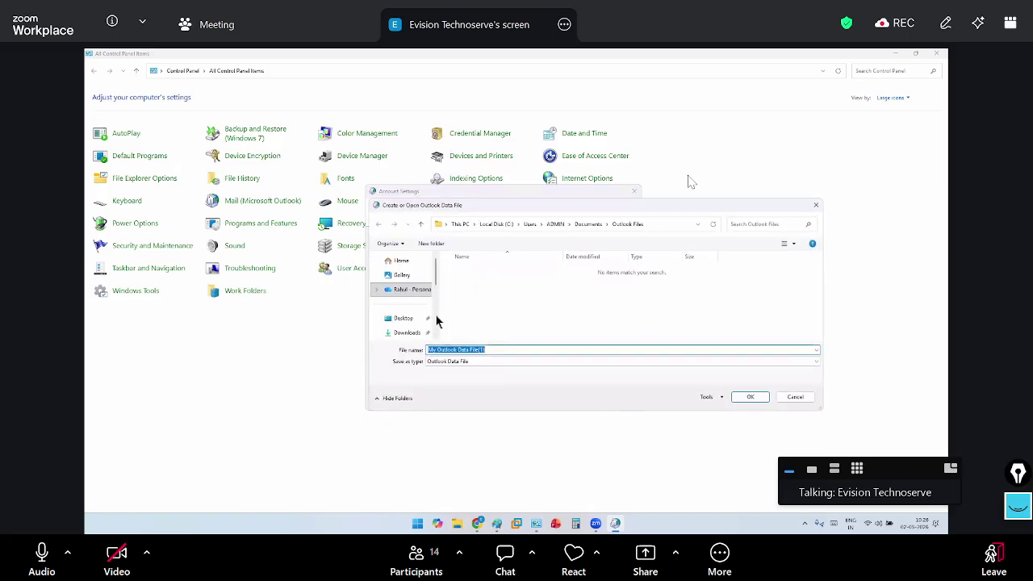
scroll(436, 321, down, 3)
click(401, 286)
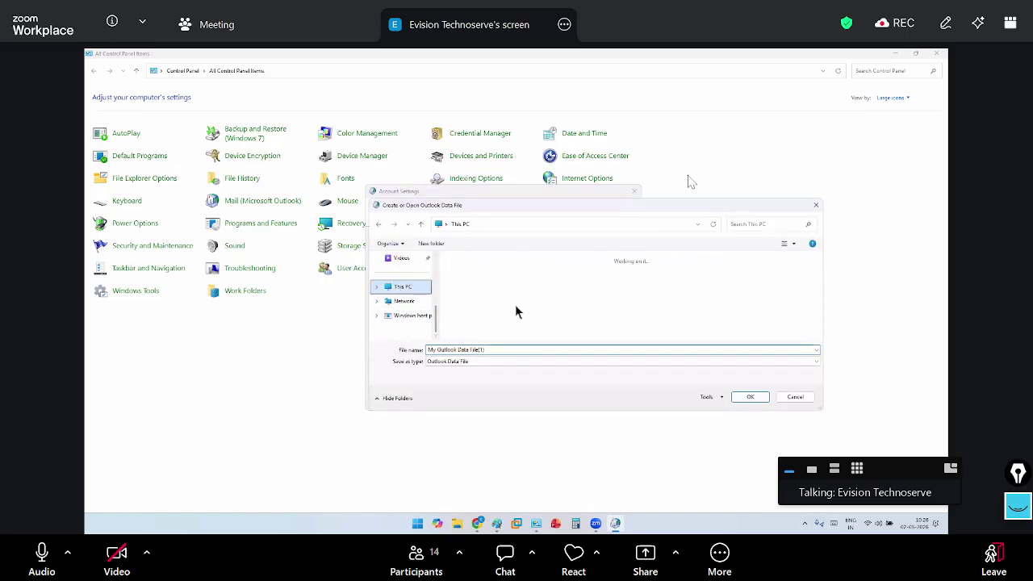
double_click(598, 286)
scroll(489, 321, down, 2)
click(487, 288)
key(Return)
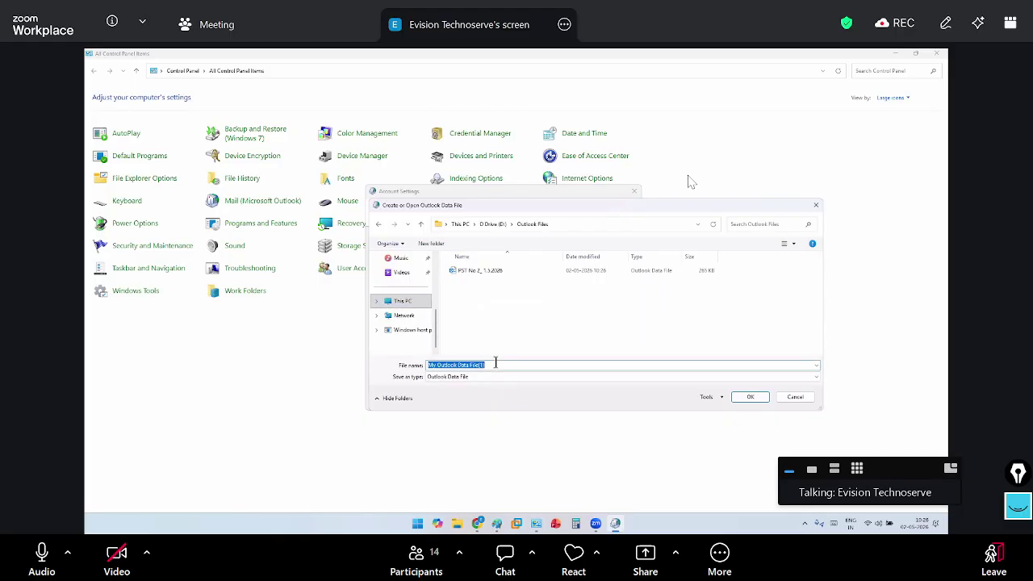
Enter the file name PST No 3 and replace the old date with 2.5.2026
text(PST)
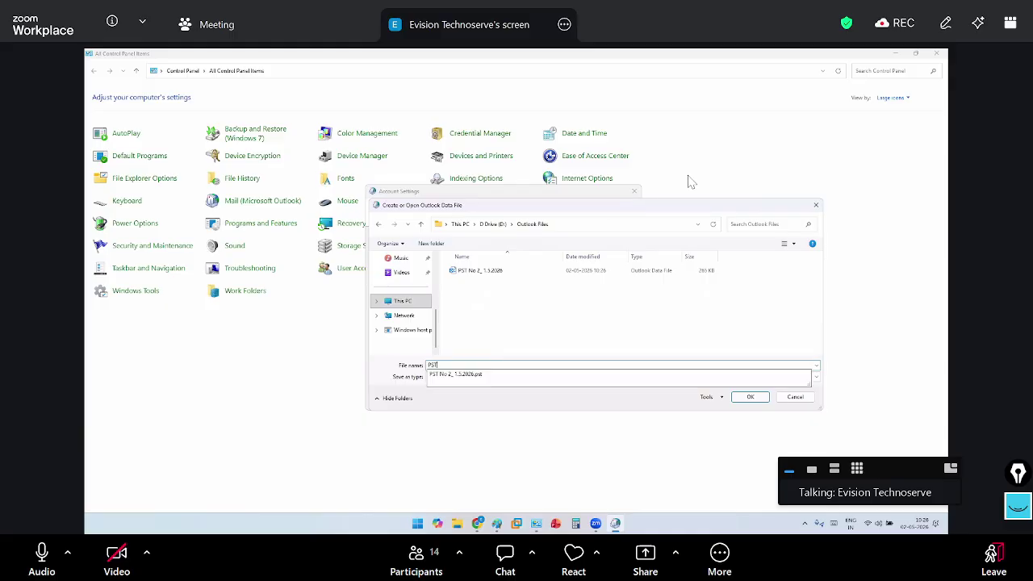
text( No 3_3.5.2026)
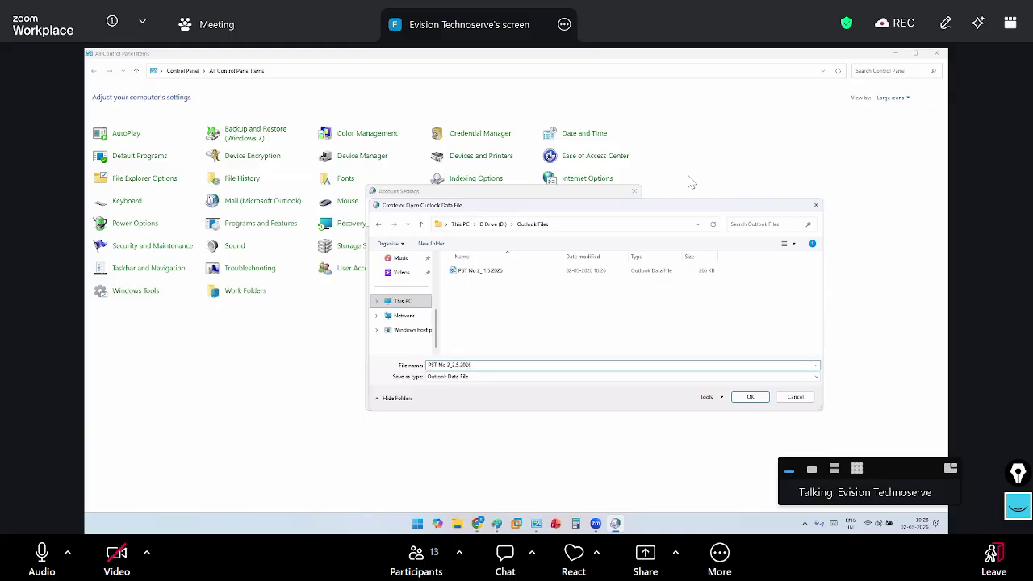
drag(471, 365, 365, 365)
click(822, 289)
click(500, 362)
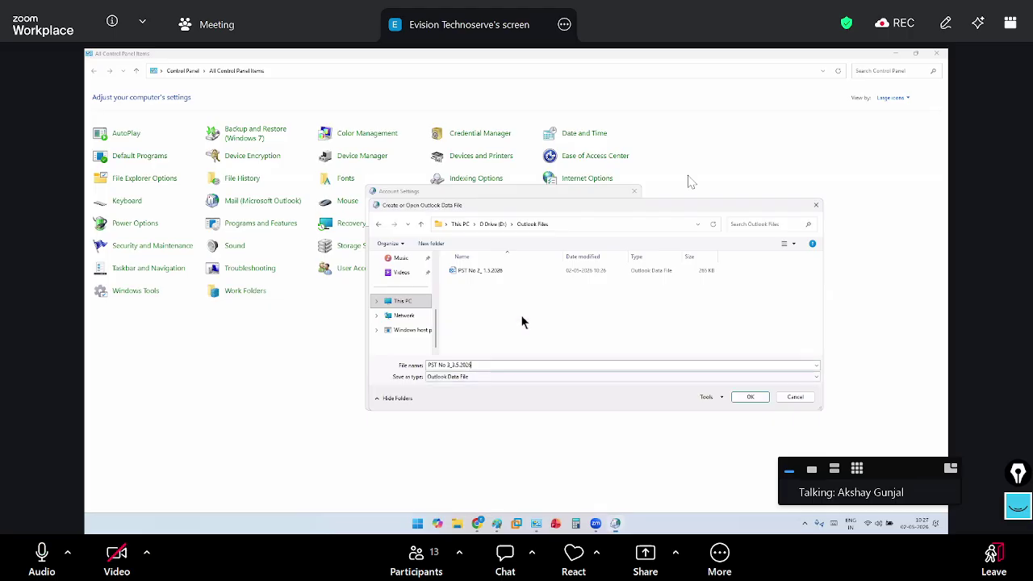
click(583, 224)
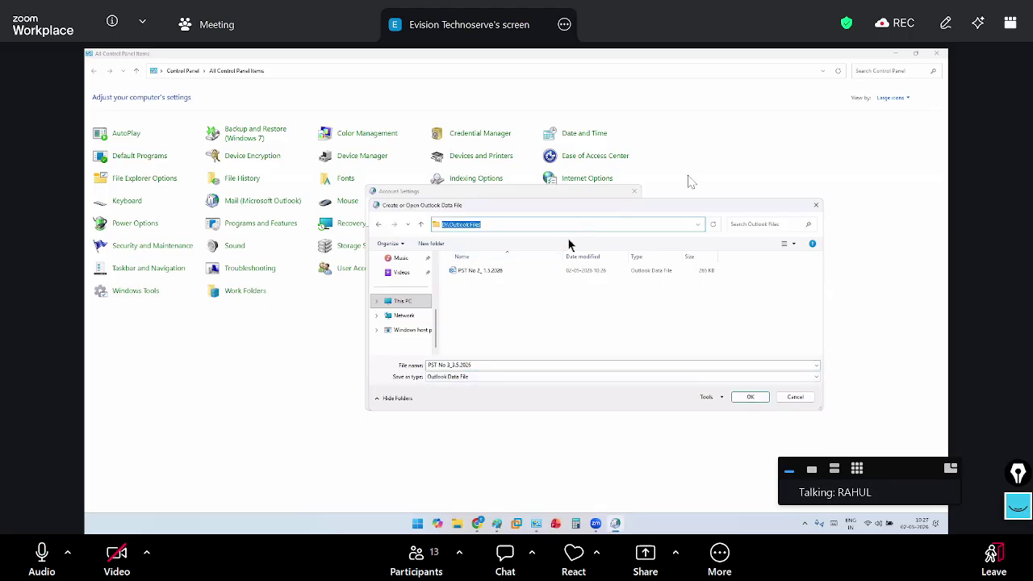
click(491, 366)
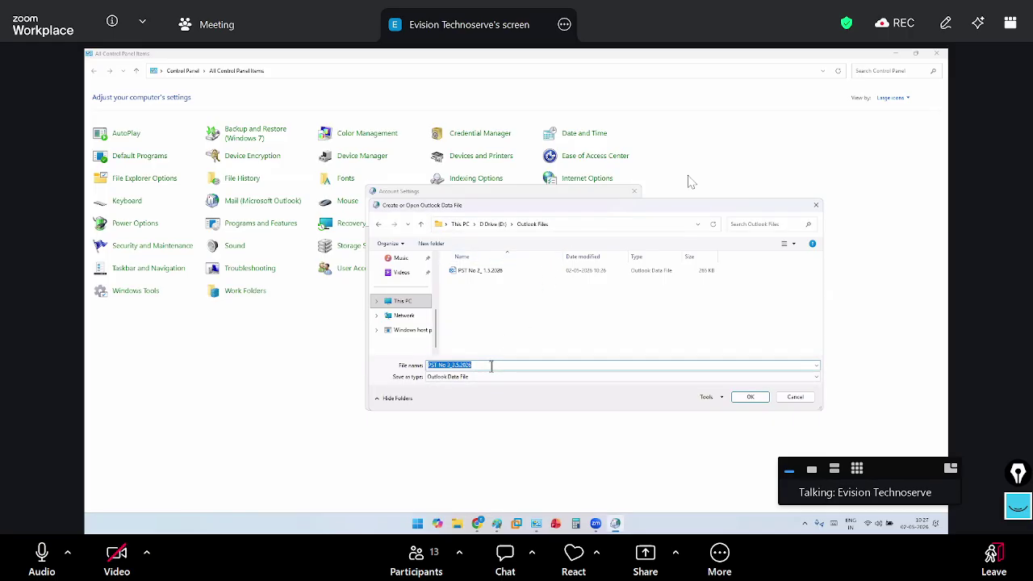
click(492, 366)
drag(476, 366, 317, 364)
drag(454, 365, 505, 366)
key(BackSpace)
text(2.5.2)
Finalize the file name as PST No 3_2.5.2026 and take a snip of the dialog
drag(471, 364, 452, 365)
click(452, 365)
text(0ate_)
double_click(466, 364)
click(467, 364)
key(BackSpace)
key(BackSpace)
key(BackSpace)
key(BackSpace)
key(BackSpace)
key(ctrl+a)
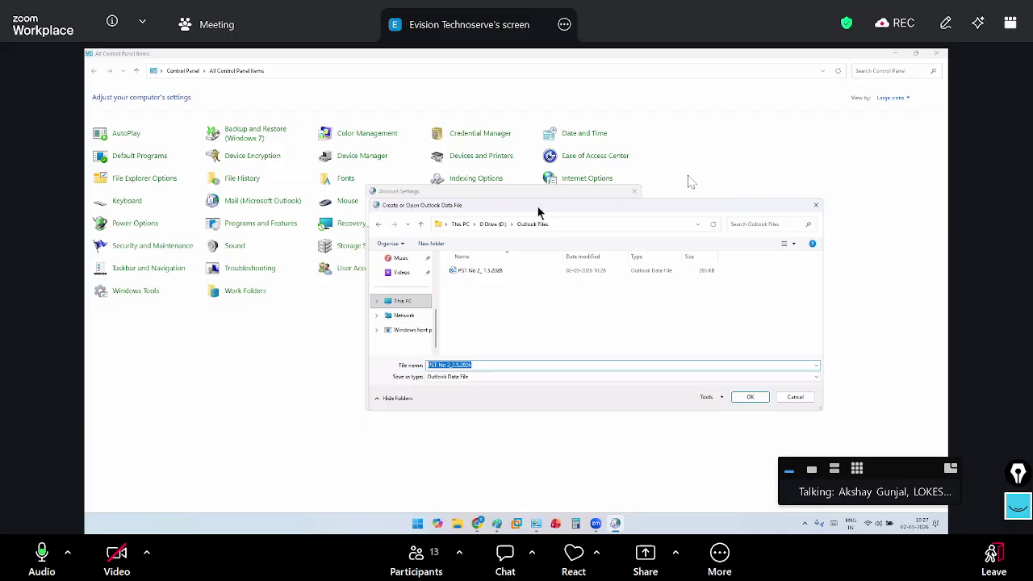
drag(538, 207, 411, 193)
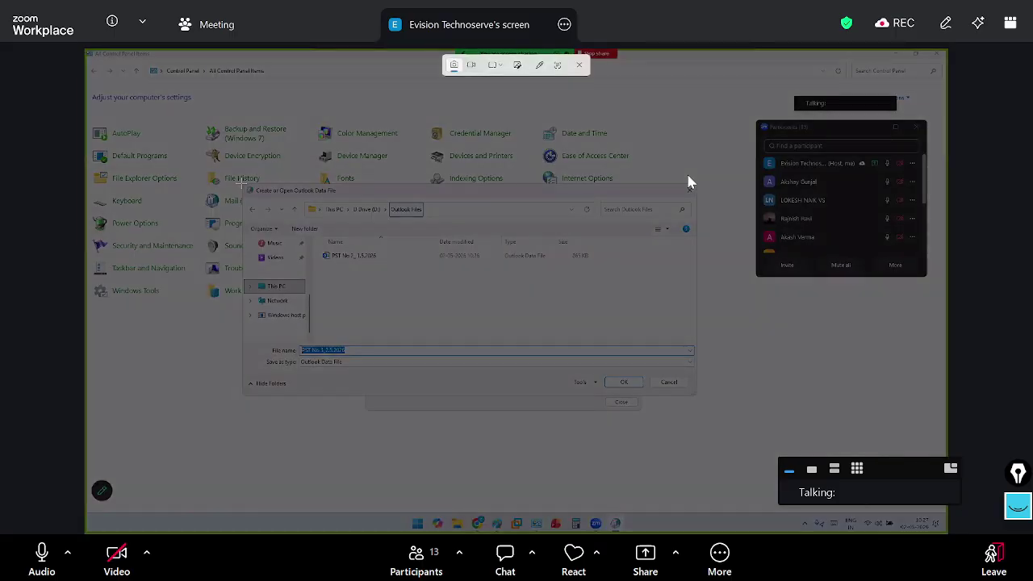
mouse_move(671, 456)
mouse_down()
mouse_move(693, 431)
mouse_move(697, 399)
mouse_up()
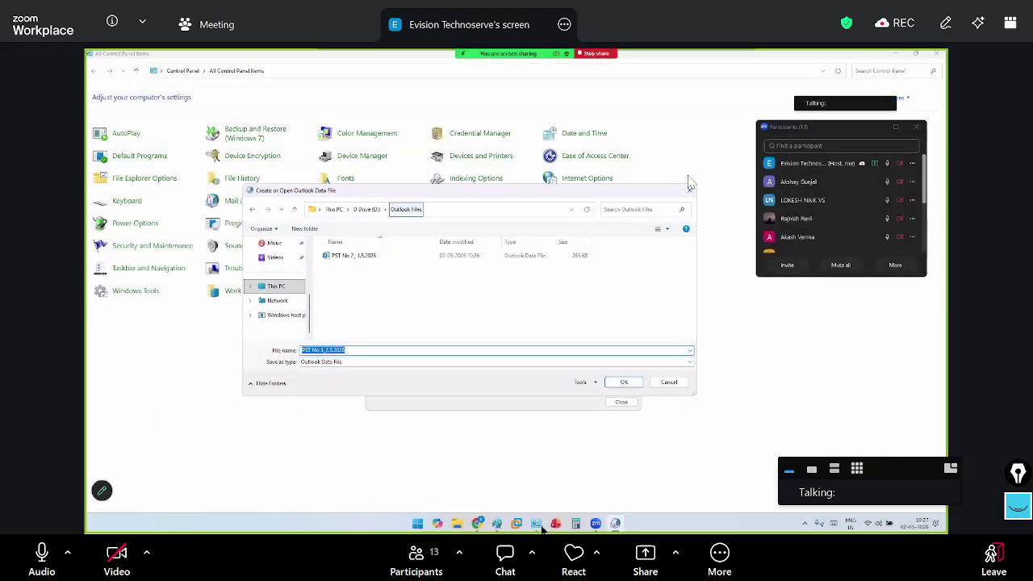
key(alt+Tab)
Paste the Create or Open Outlook Data File screenshot below the PST NO3_2.5.2026 note, then minimize Paint
click(261, 353)
click(202, 373)
scroll(217, 371, down, 3)
click(251, 365)
click(193, 365)
key(ctrl+v)
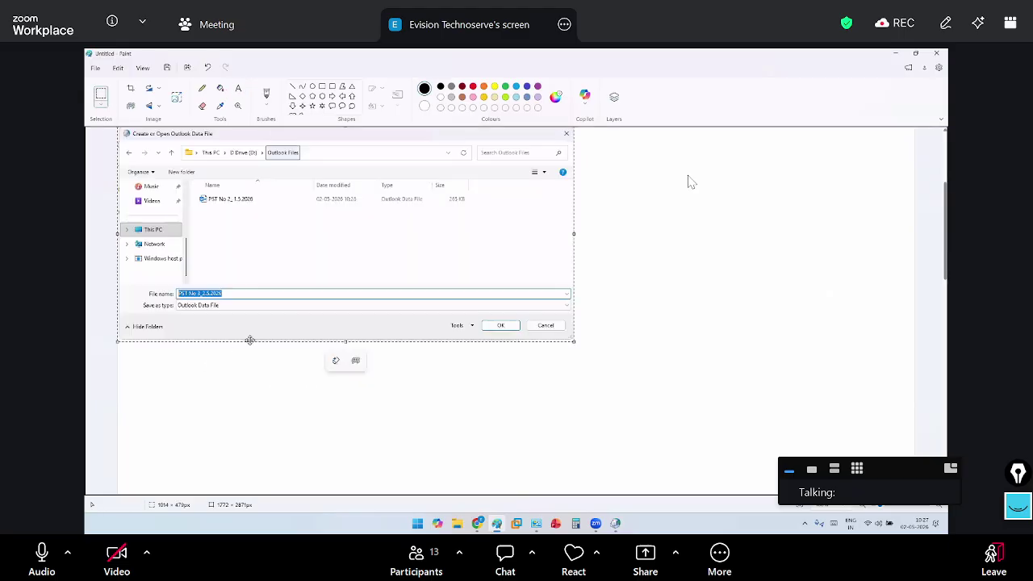
drag(335, 305, 350, 327)
click(683, 389)
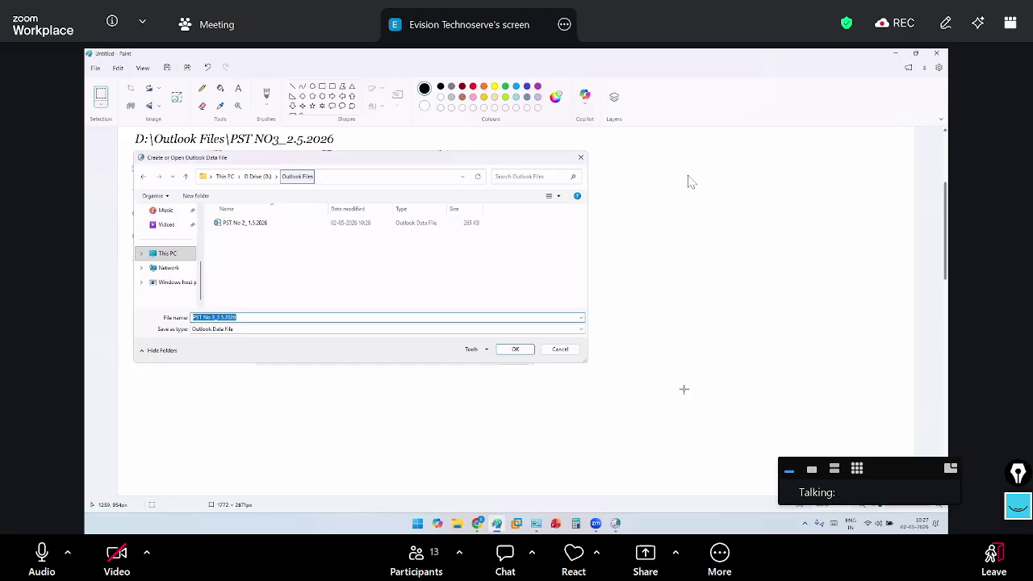
scroll(683, 389, up, 3)
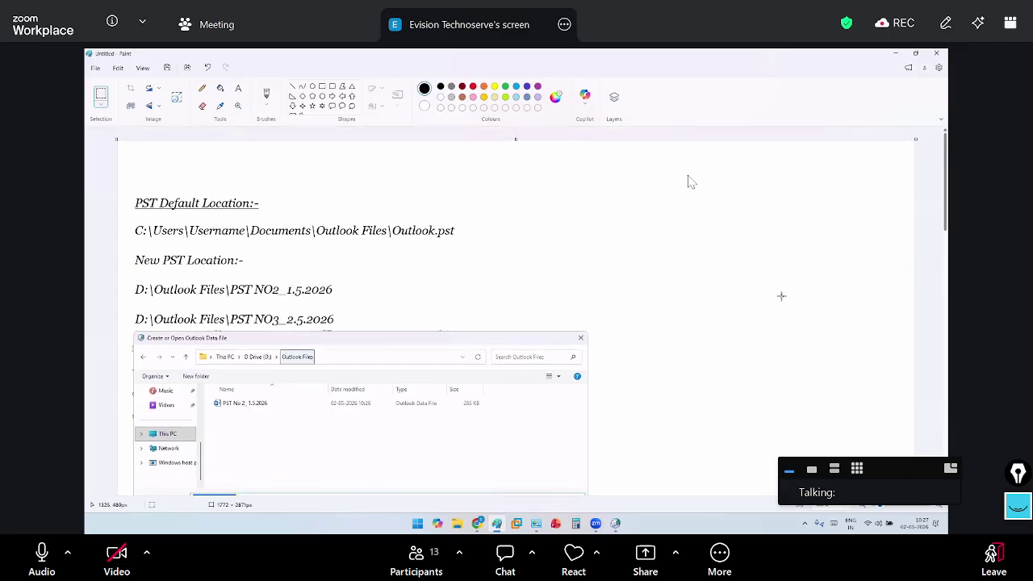
click(896, 56)
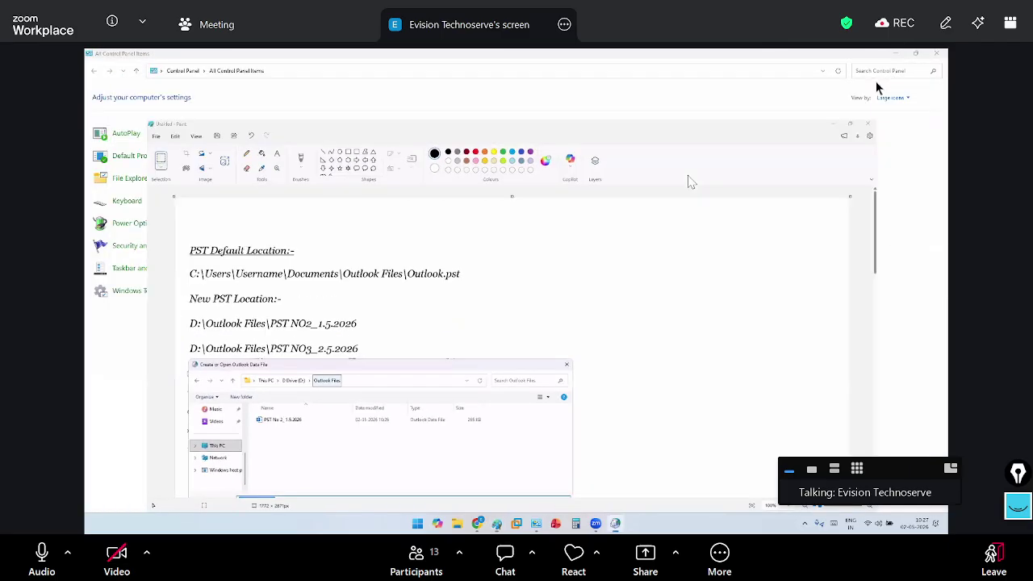
Create PST No 3_2.5.2026 in D:\Outlook Files and confirm it as the default data file
key(ctrl+a)
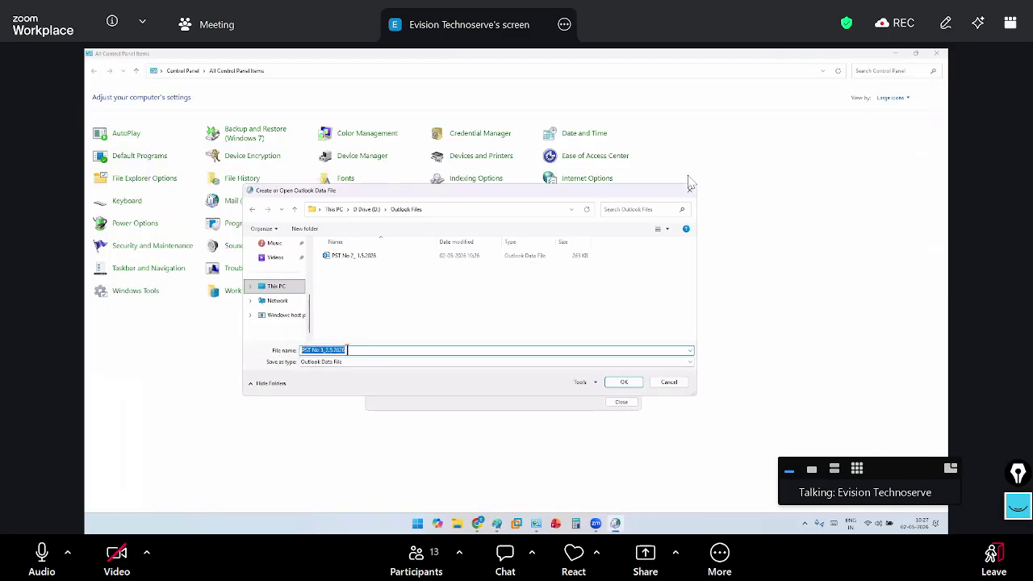
click(615, 384)
click(438, 289)
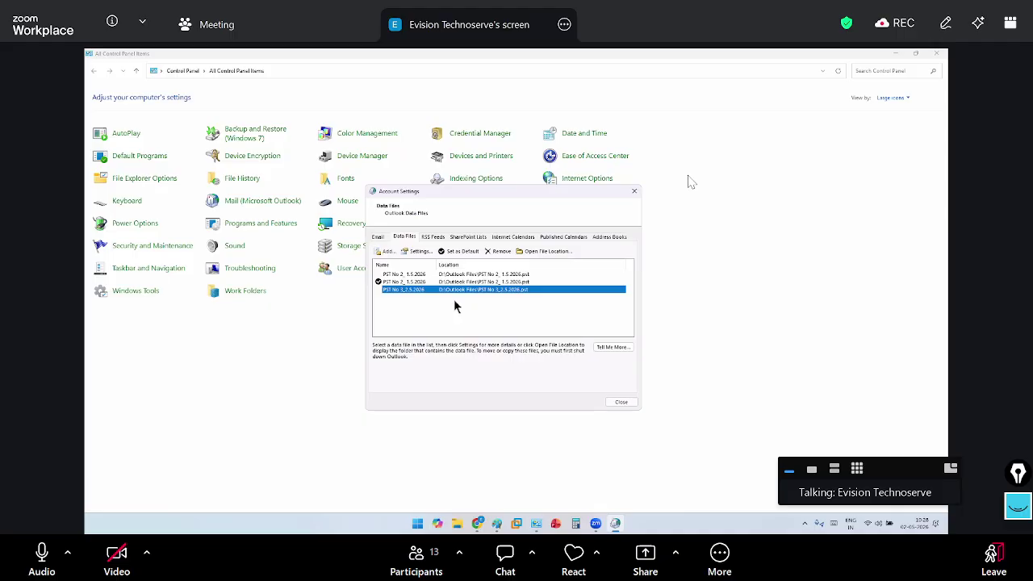
click(460, 253)
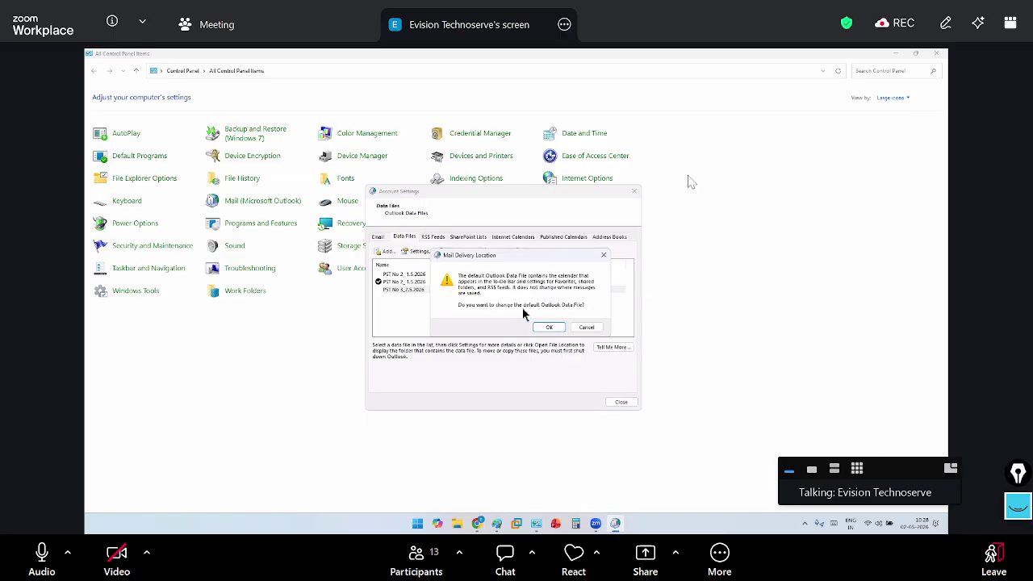
click(550, 327)
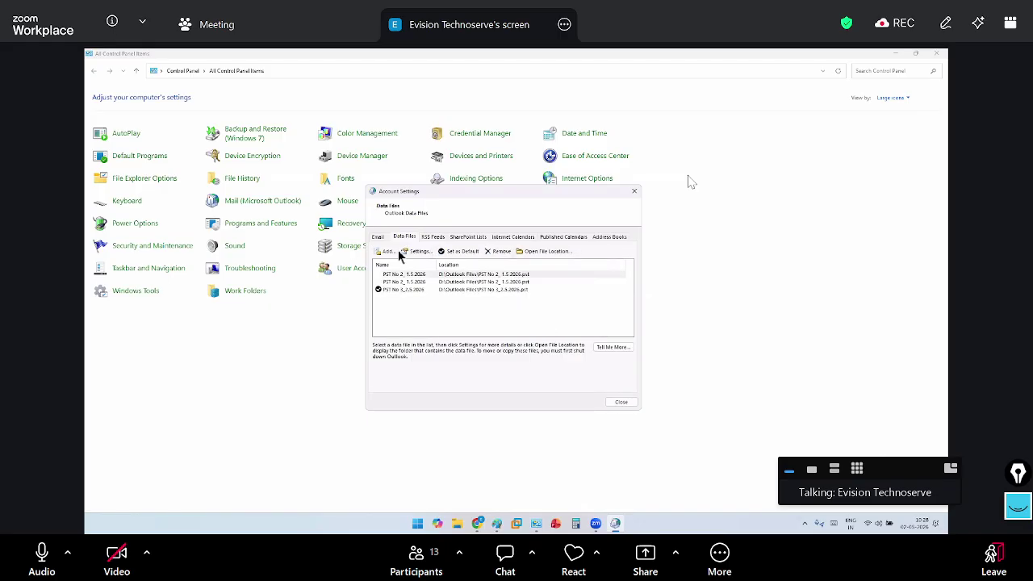
Change the email account's new-mail delivery folder to PST No 3_2.5.2026\Inbox
click(378, 237)
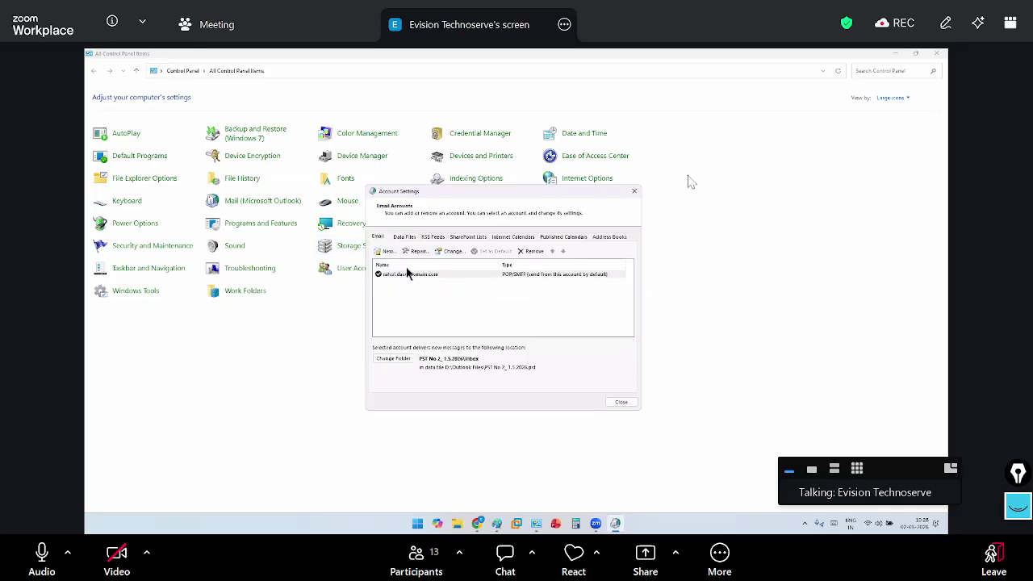
click(398, 365)
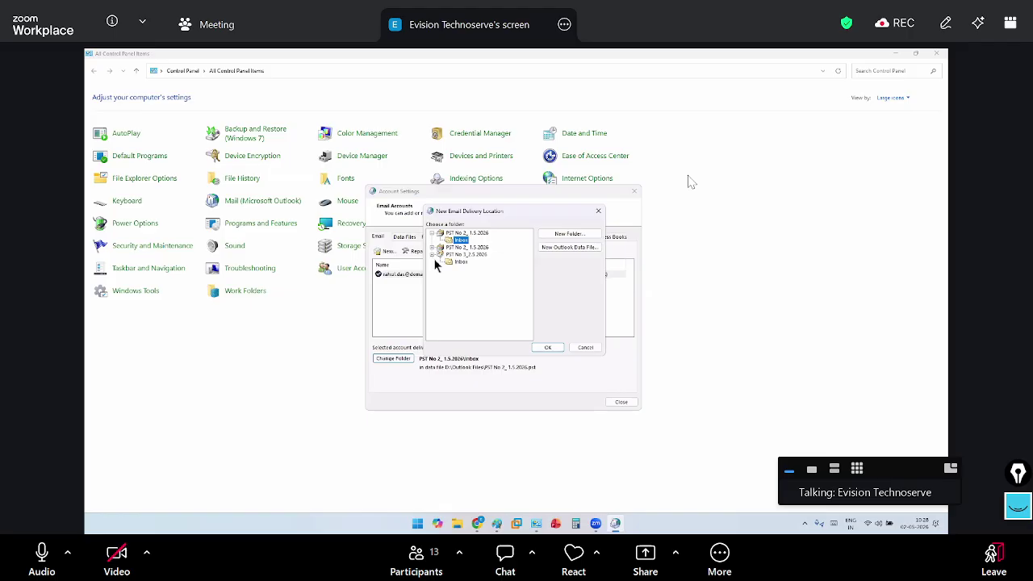
click(460, 263)
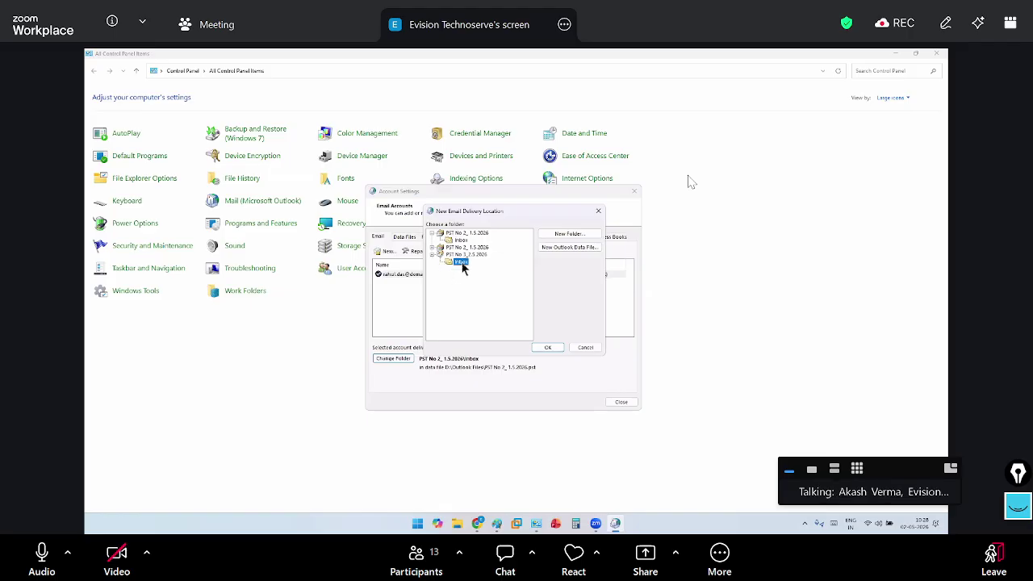
click(546, 349)
drag(444, 367, 572, 367)
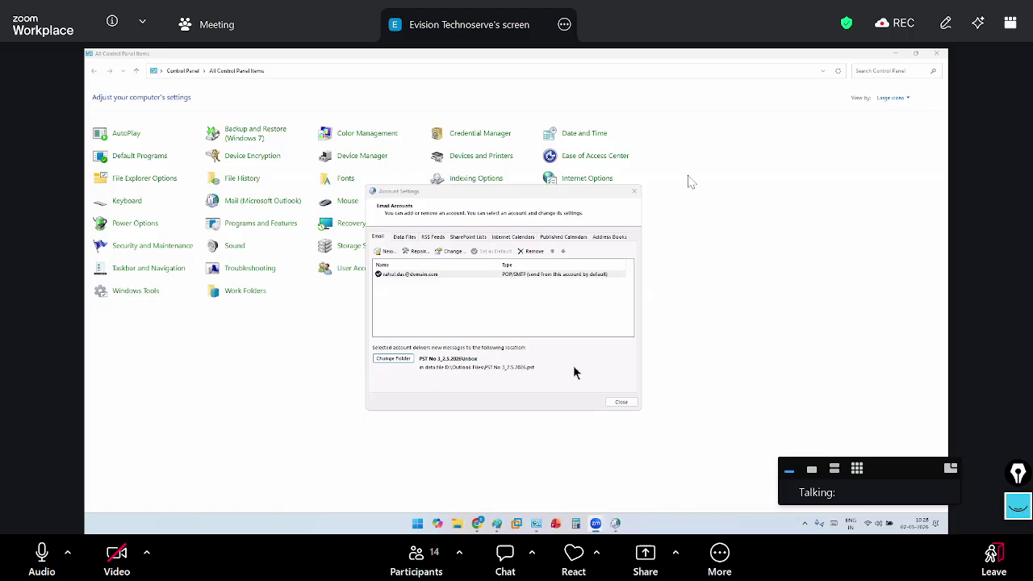
click(609, 408)
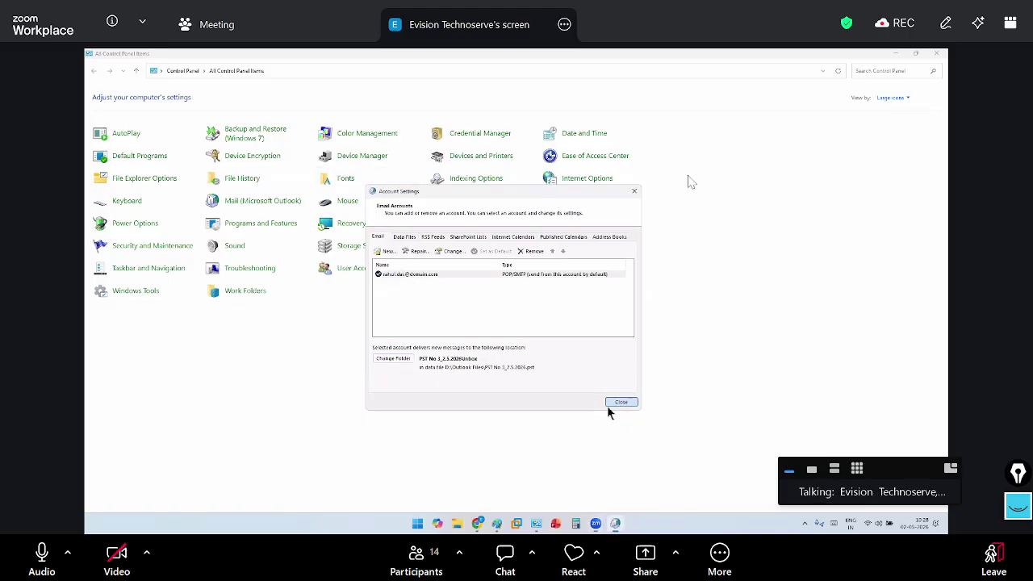
Close Account Settings and Mail Setup, then search 'cut' and open the program found
click(610, 407)
click(570, 348)
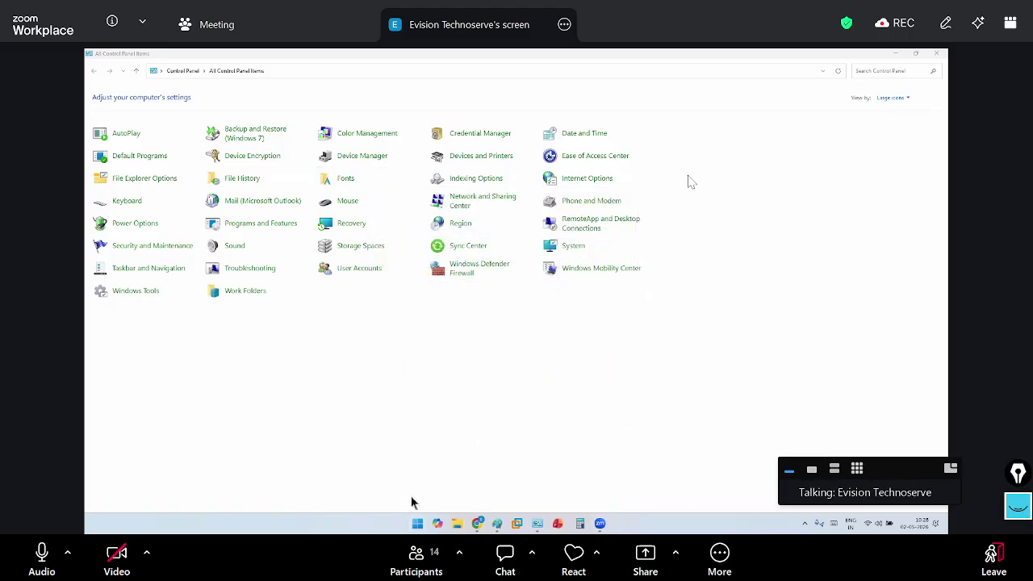
click(427, 523)
text(cu)
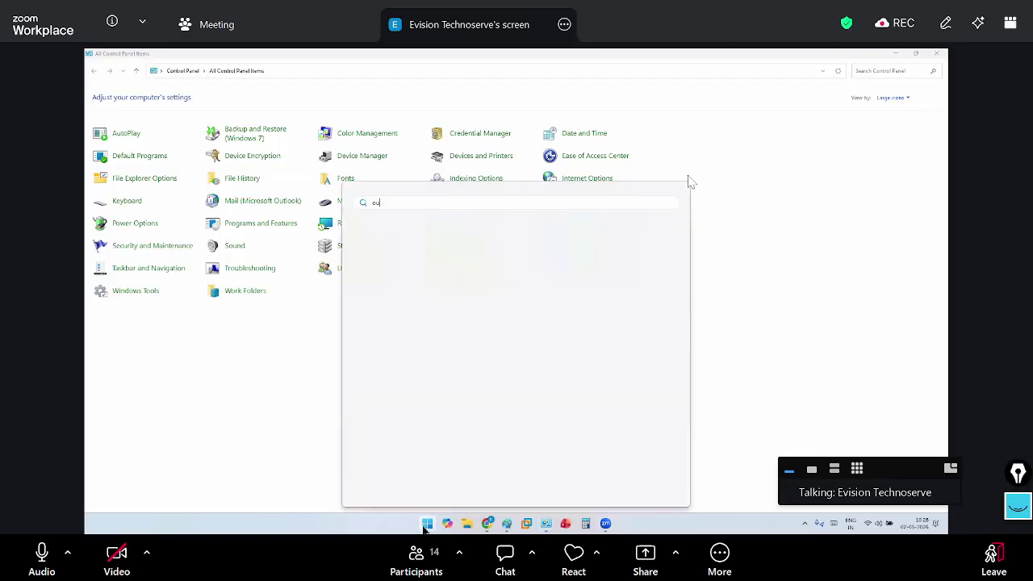
text(t)
click(421, 277)
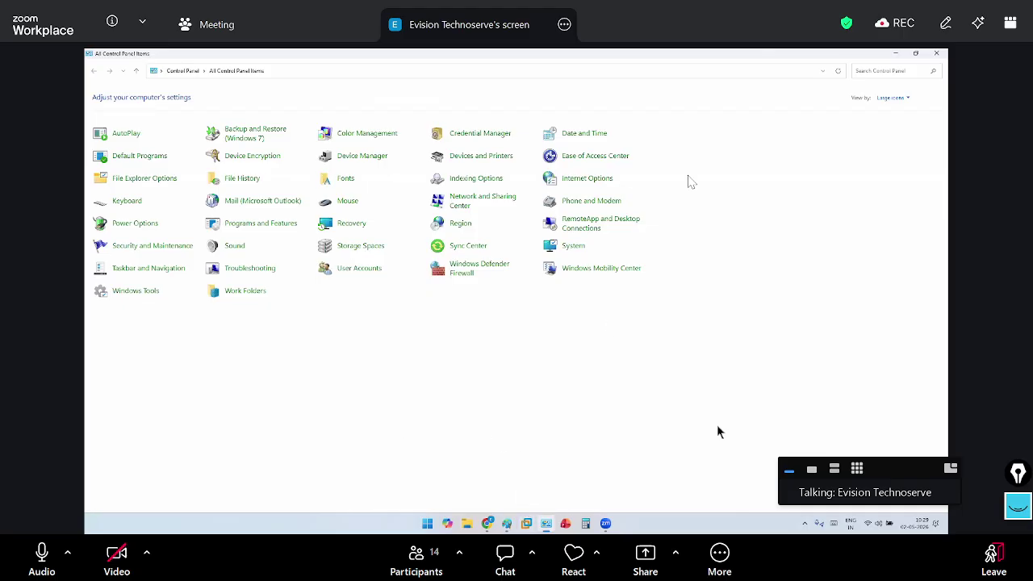
Add a bold 'PST 4:-' heading under the dialog screenshot in Paint, then minimize Paint
mouse_move(494, 529)
click(506, 523)
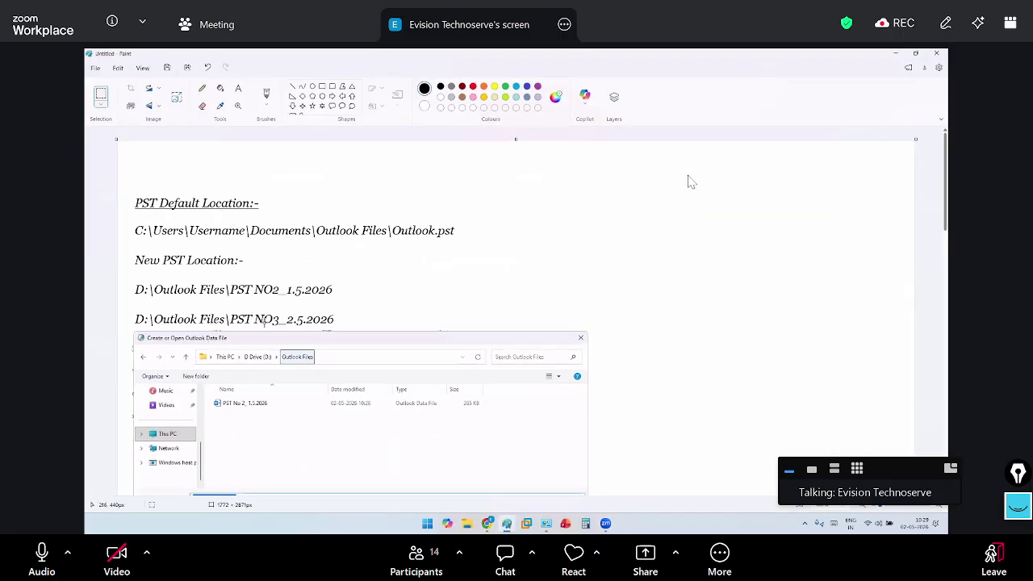
scroll(211, 281, down, 5)
click(238, 88)
drag(143, 289, 603, 380)
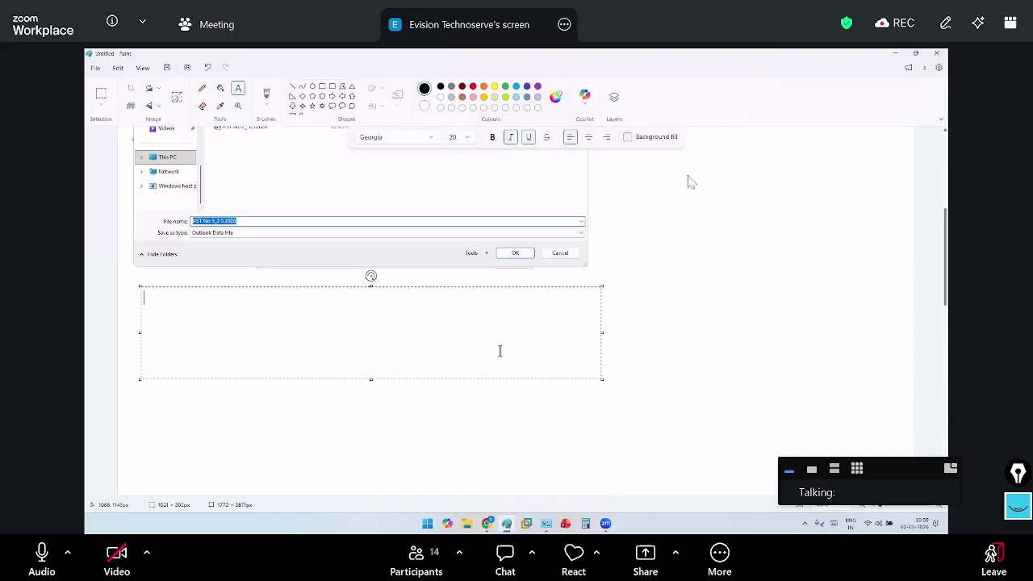
text(PST 4:-)
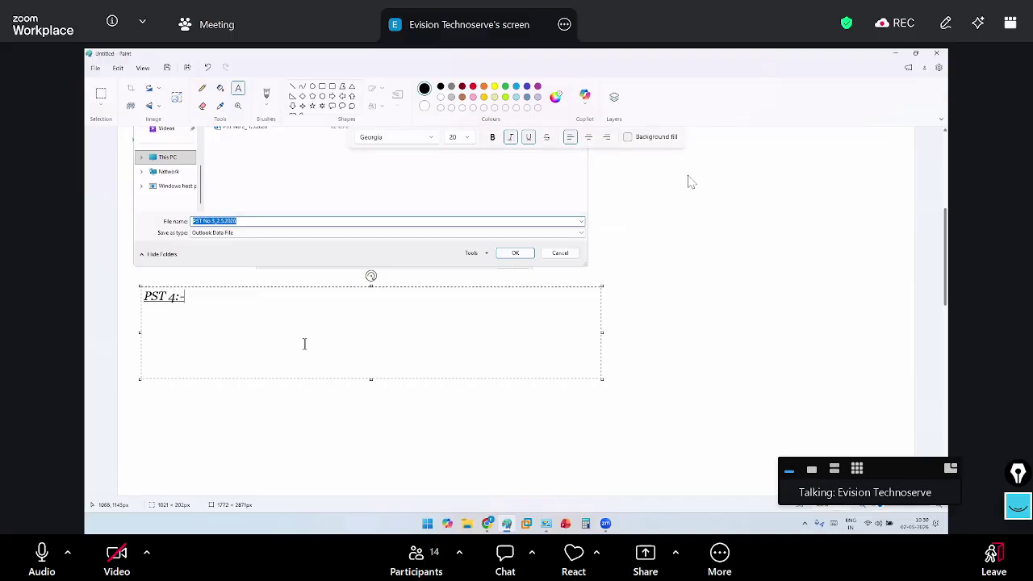
drag(185, 297, 96, 296)
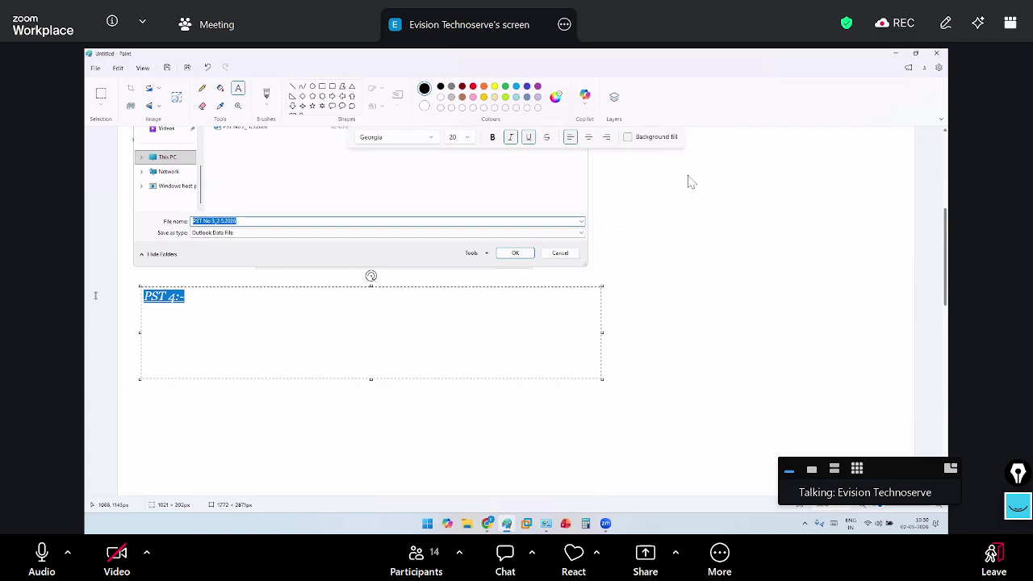
key(ctrl+b)
click(219, 307)
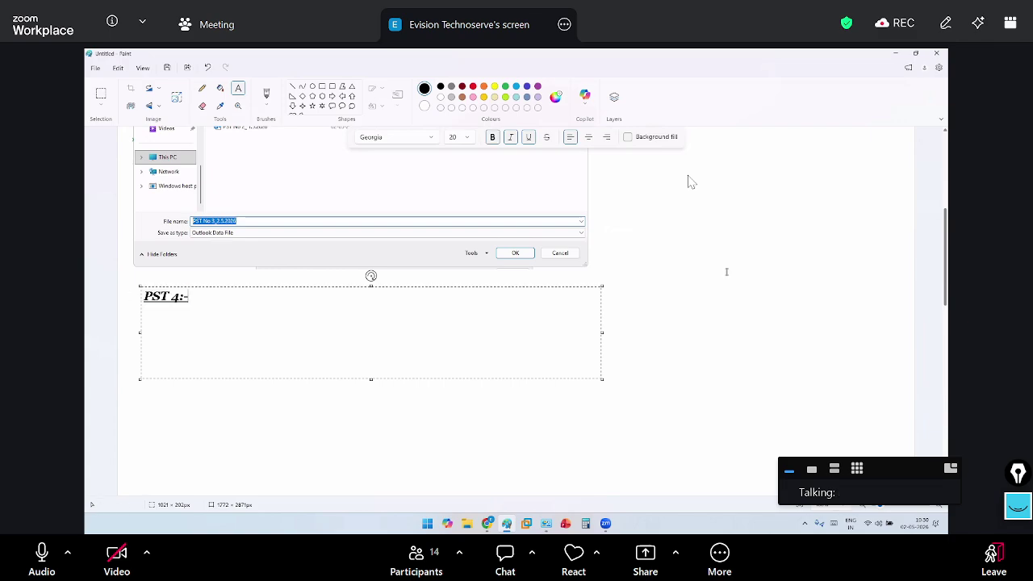
click(637, 355)
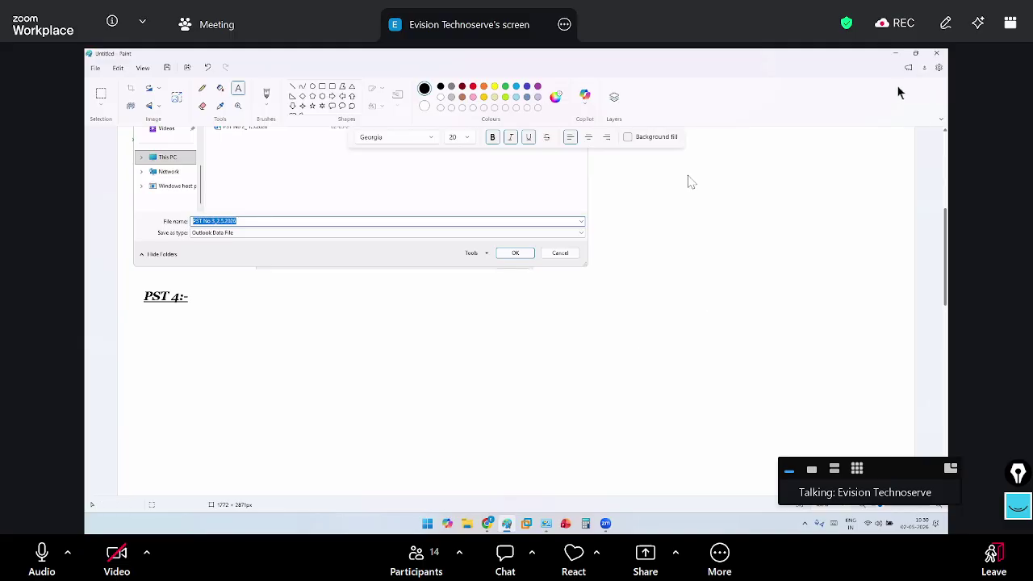
click(892, 54)
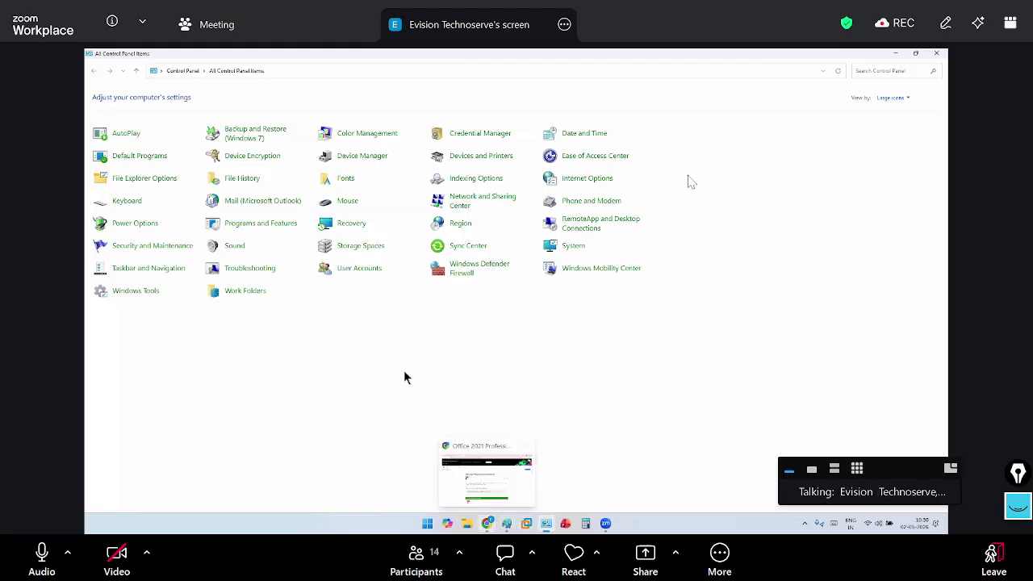
Open Mail (Microsoft Outlook) Data Files and start adding a new data file
click(247, 200)
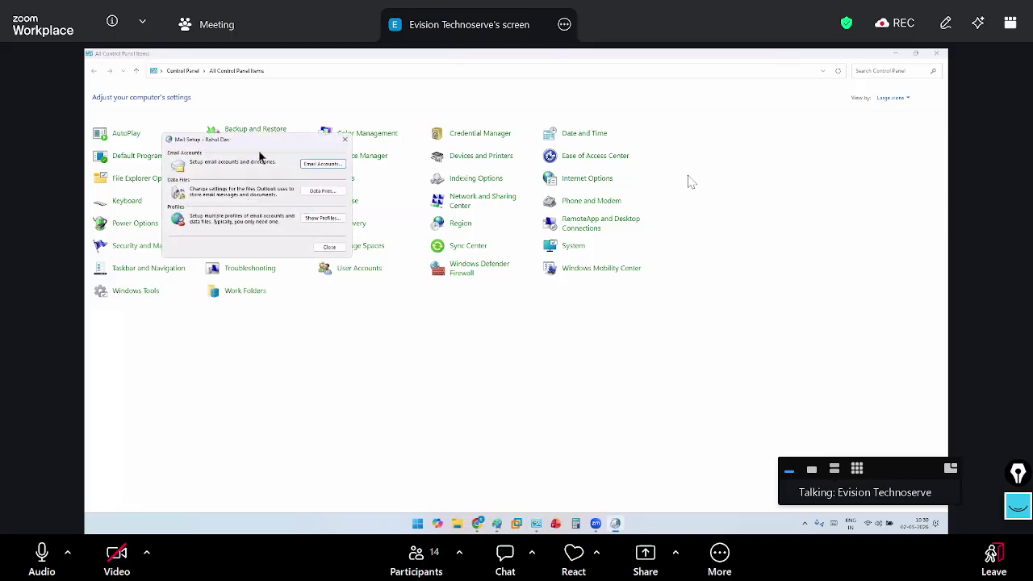
click(325, 195)
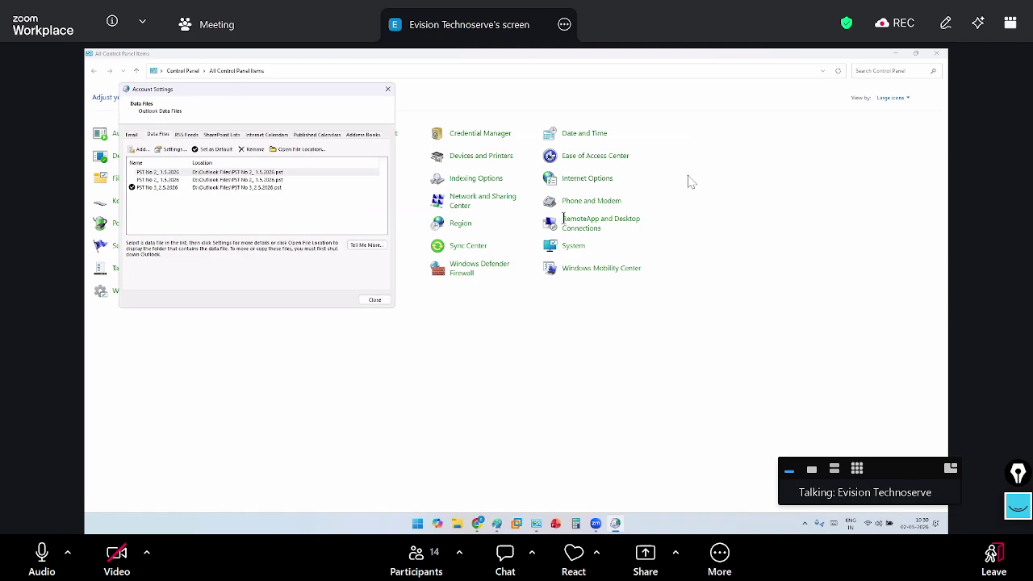
drag(237, 95, 562, 215)
click(465, 269)
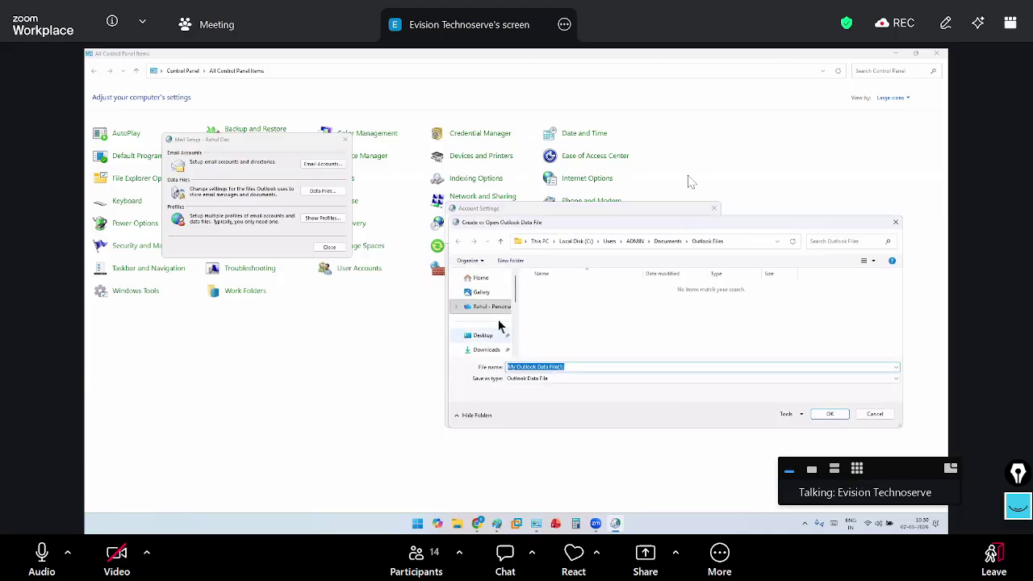
Browse to D:\Outlook Files and name the new data file PST No 4_2.5.2026
scroll(494, 318, down, 4)
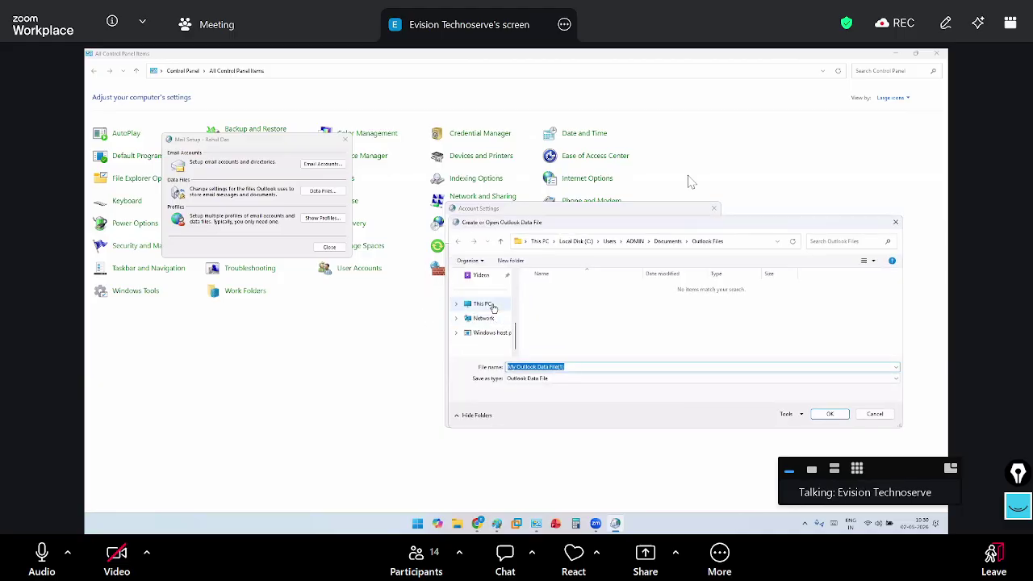
click(493, 307)
double_click(655, 299)
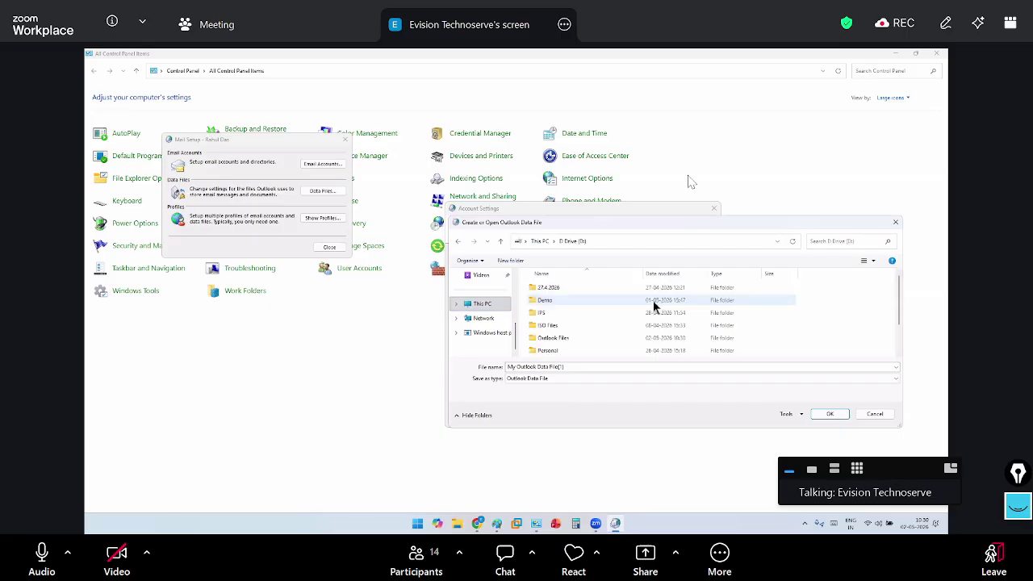
double_click(554, 338)
click(578, 382)
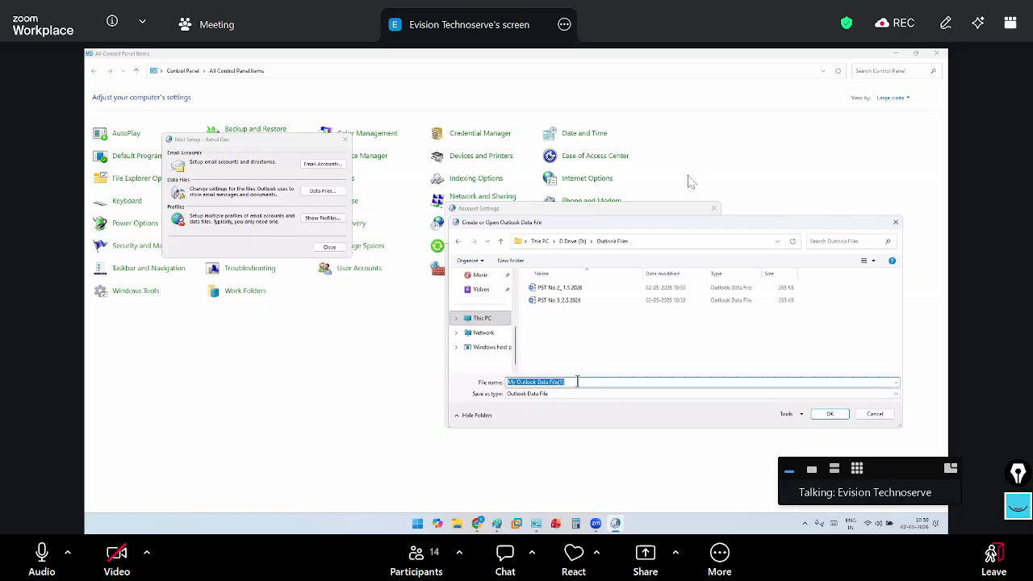
text(PST)
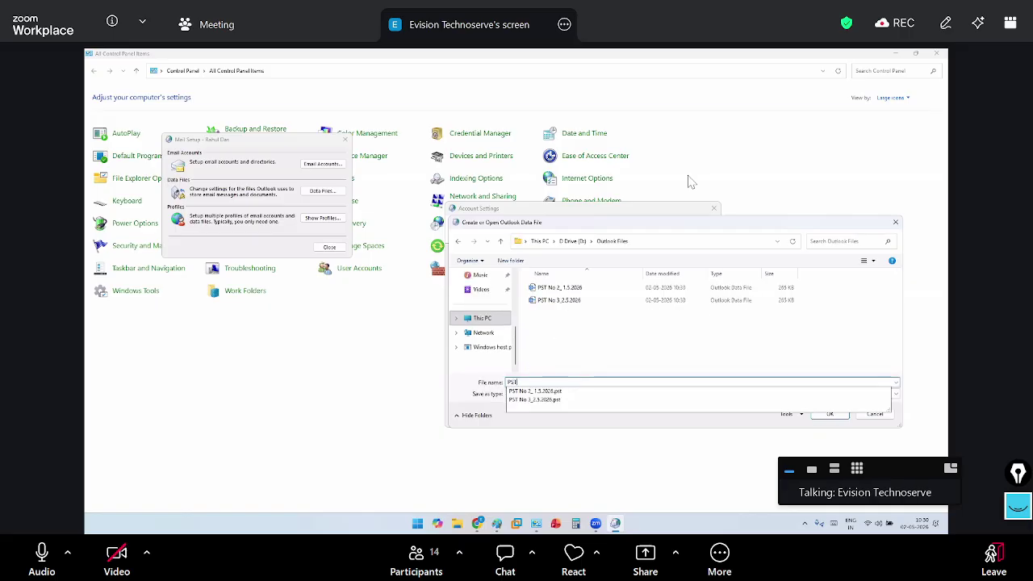
text( No 4_2.5.202)
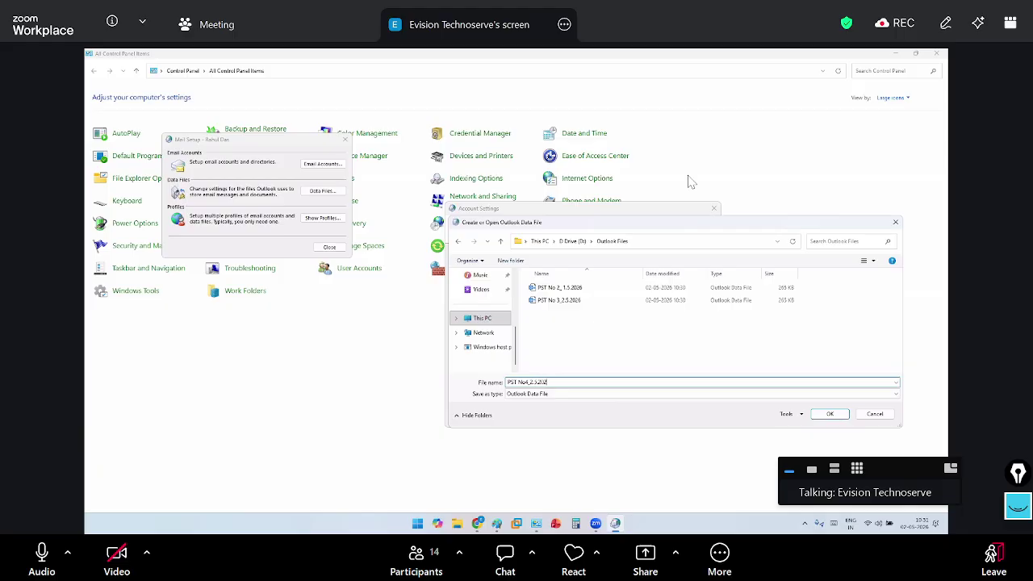
text(6)
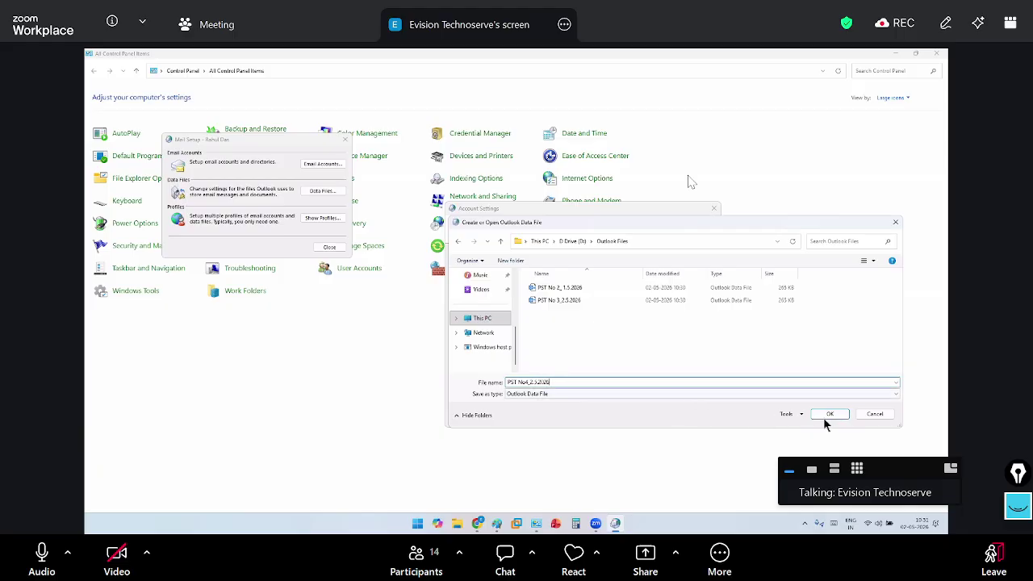
drag(550, 382, 528, 382)
click(532, 382)
Create PST No 4_2.5.2026, then remove the old top data file from the profile
click(831, 414)
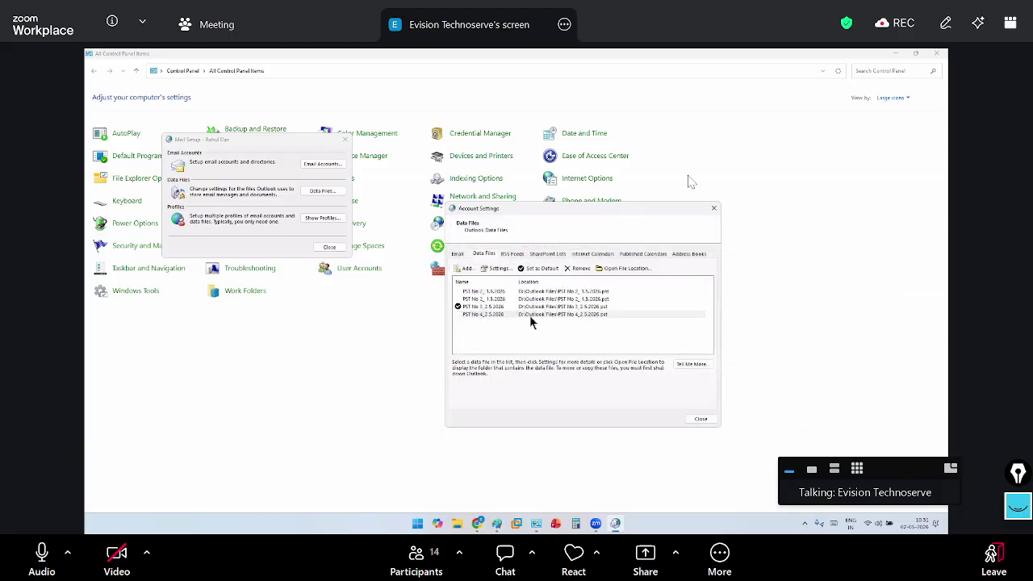
click(533, 314)
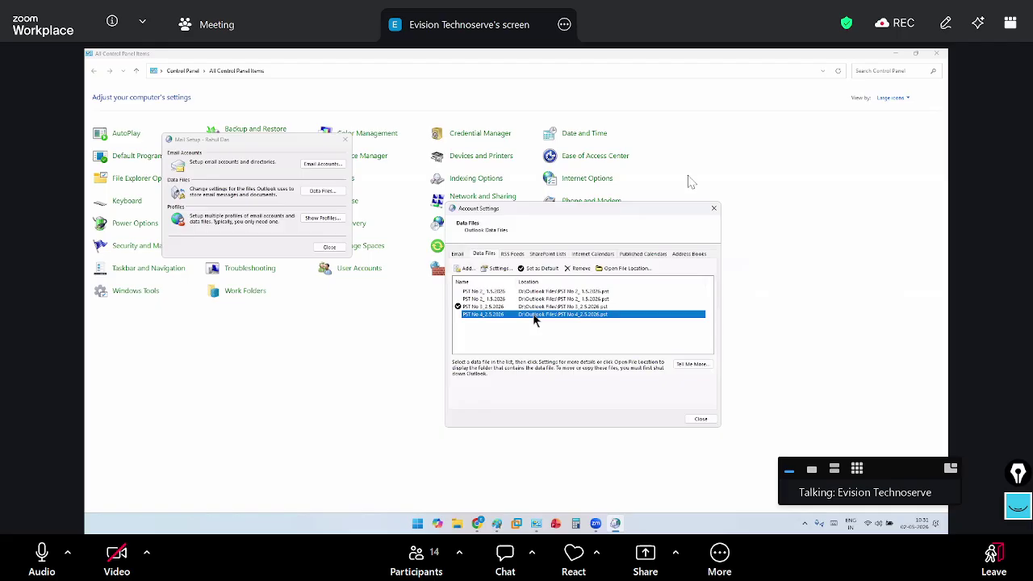
click(519, 291)
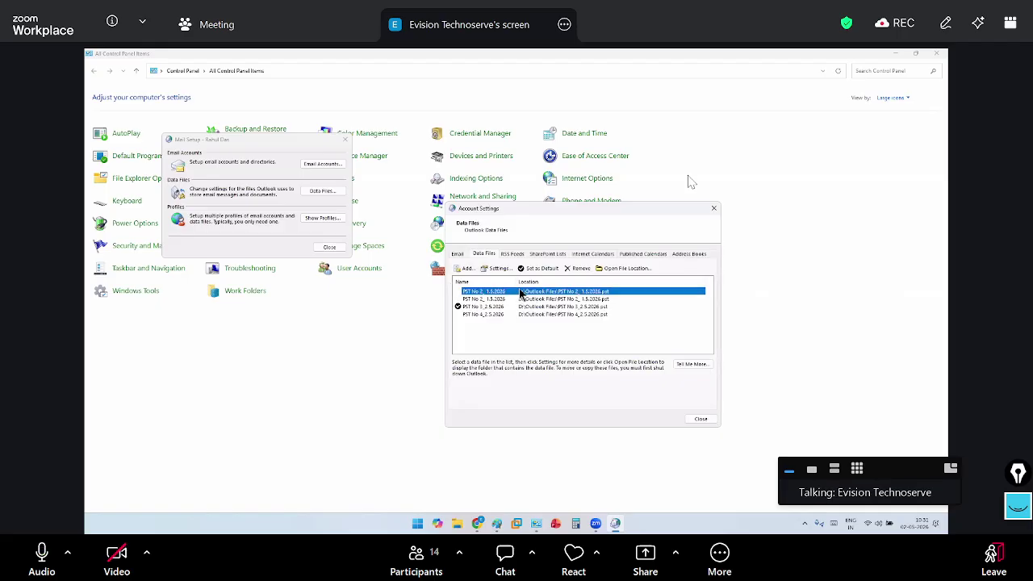
click(578, 271)
click(544, 317)
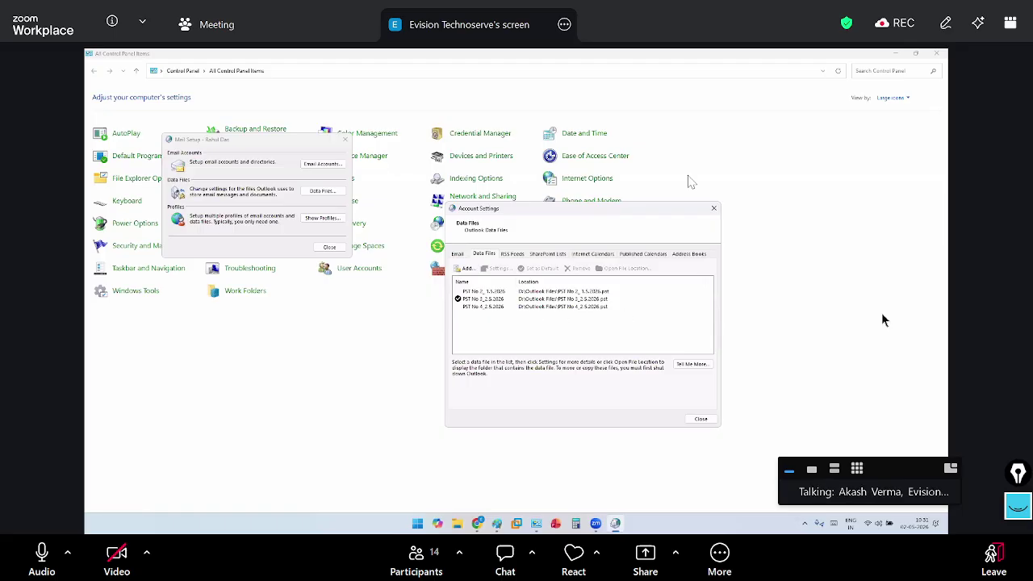
click(924, 298)
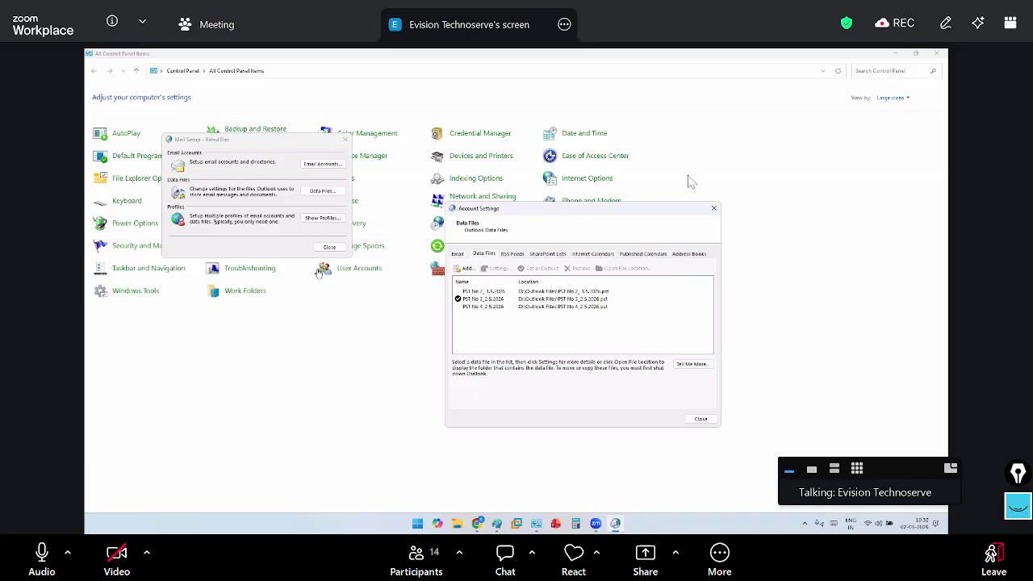
click(292, 250)
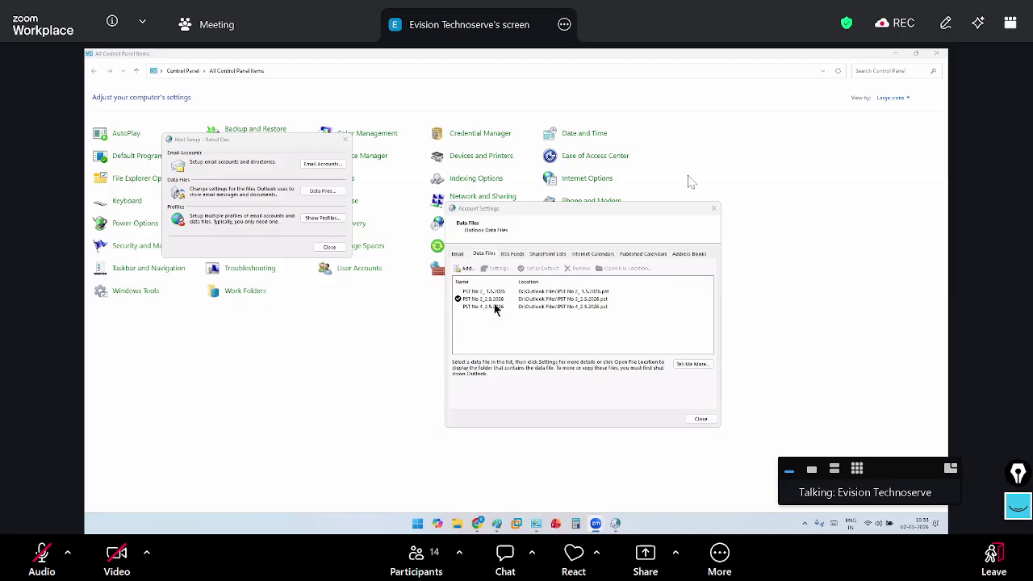
click(612, 339)
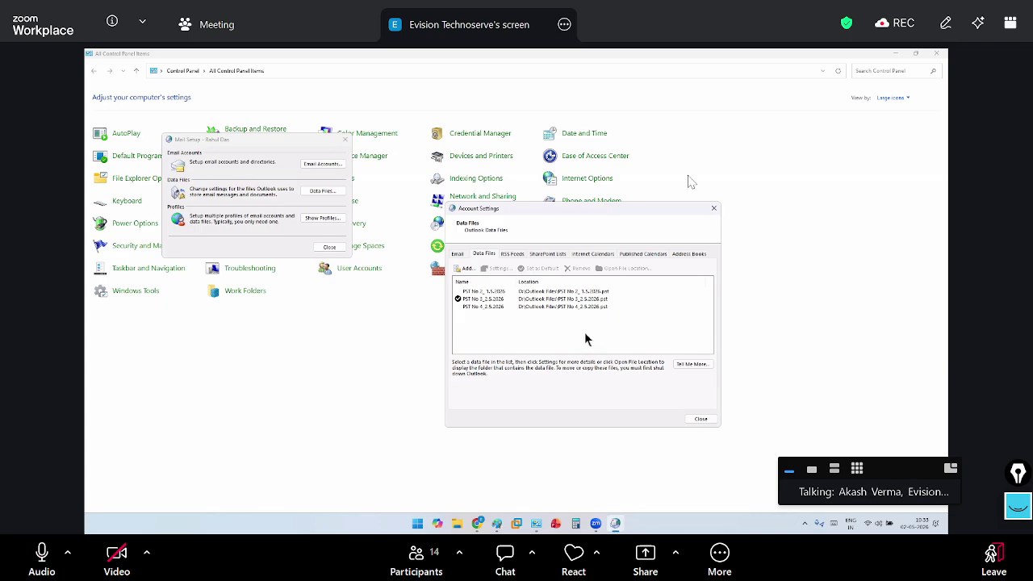
click(338, 246)
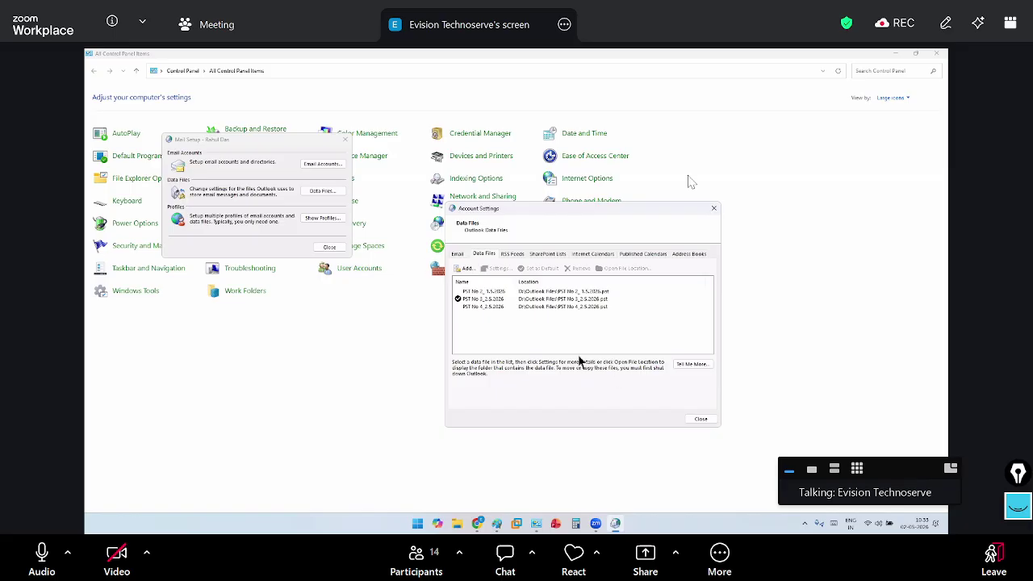
click(497, 295)
click(496, 298)
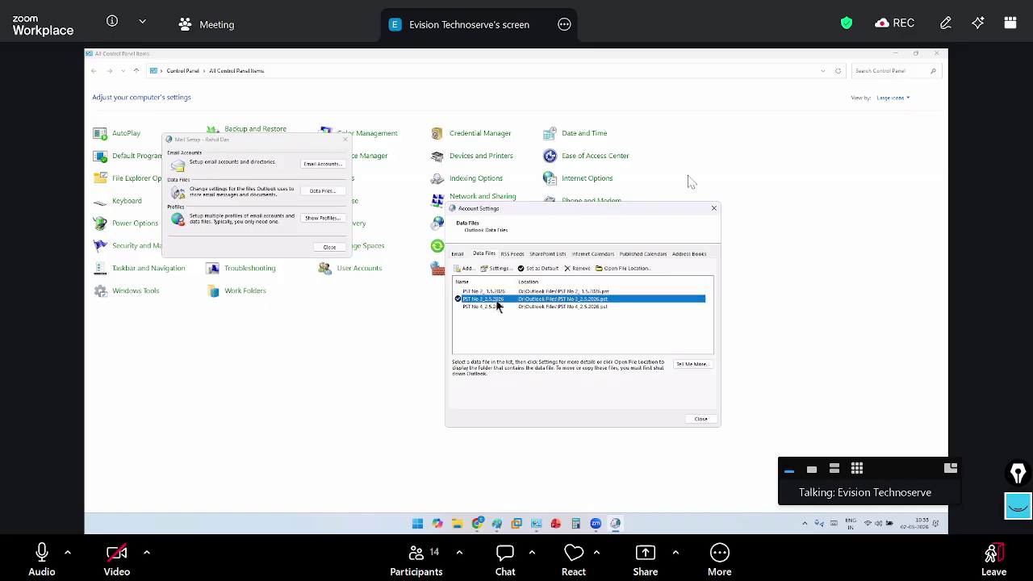
click(496, 307)
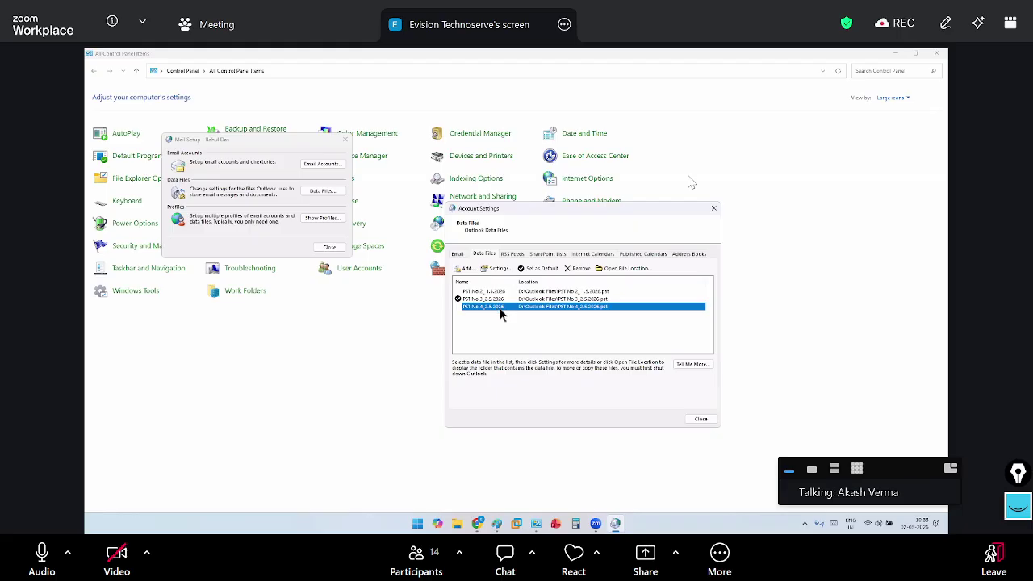
click(387, 161)
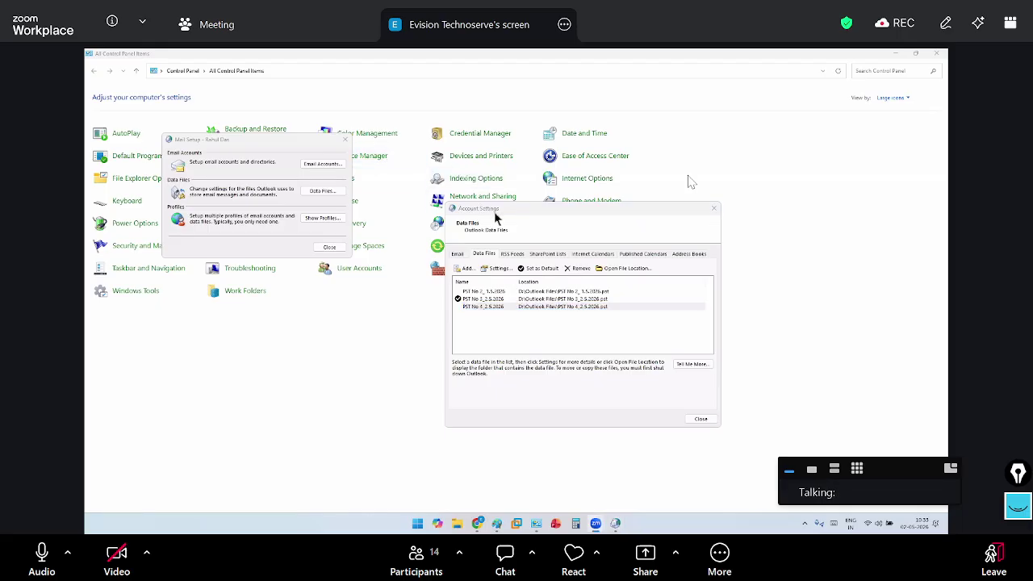
drag(501, 206, 523, 199)
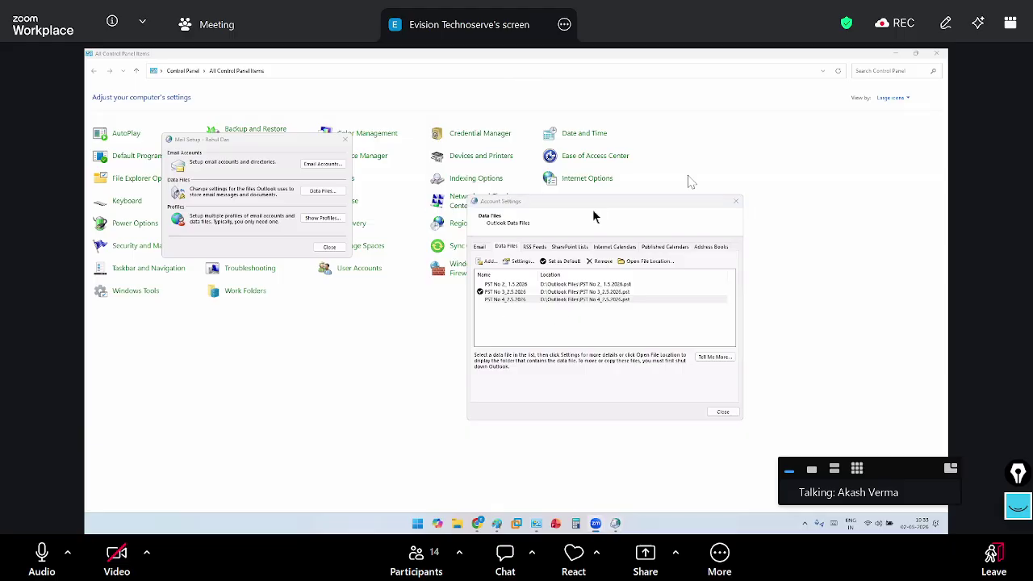
click(469, 261)
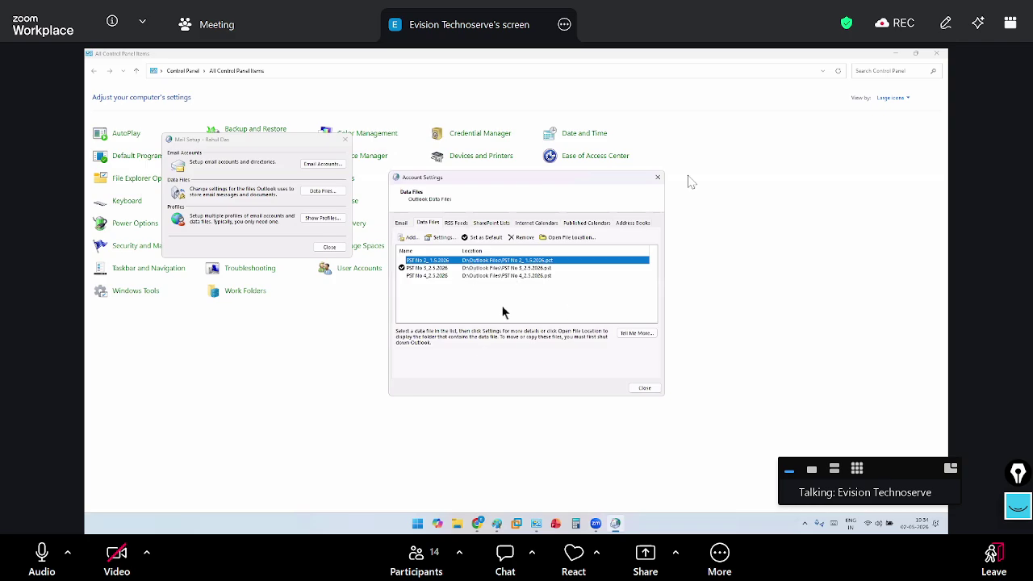
key(super+e)
double_click(315, 142)
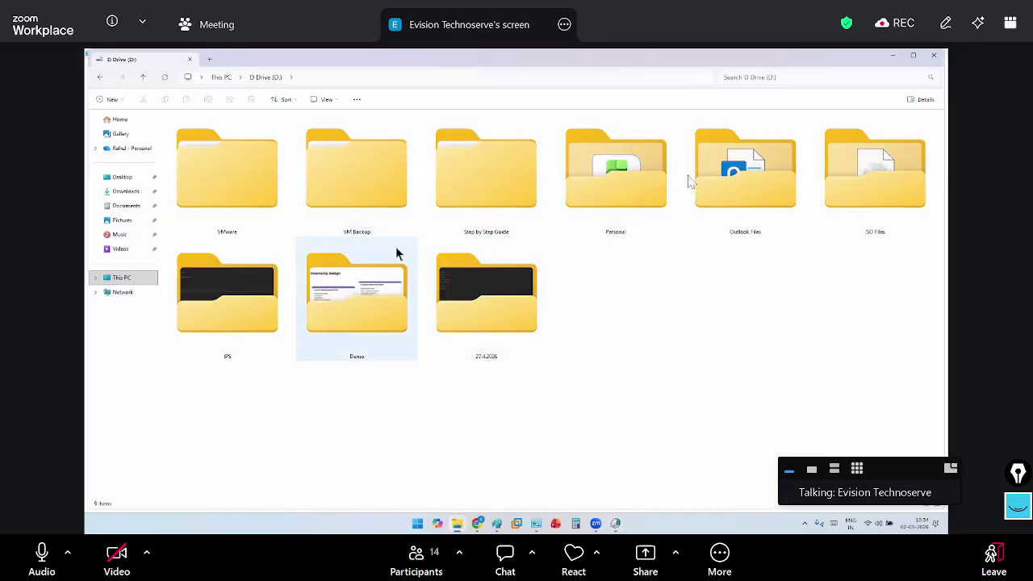
double_click(738, 174)
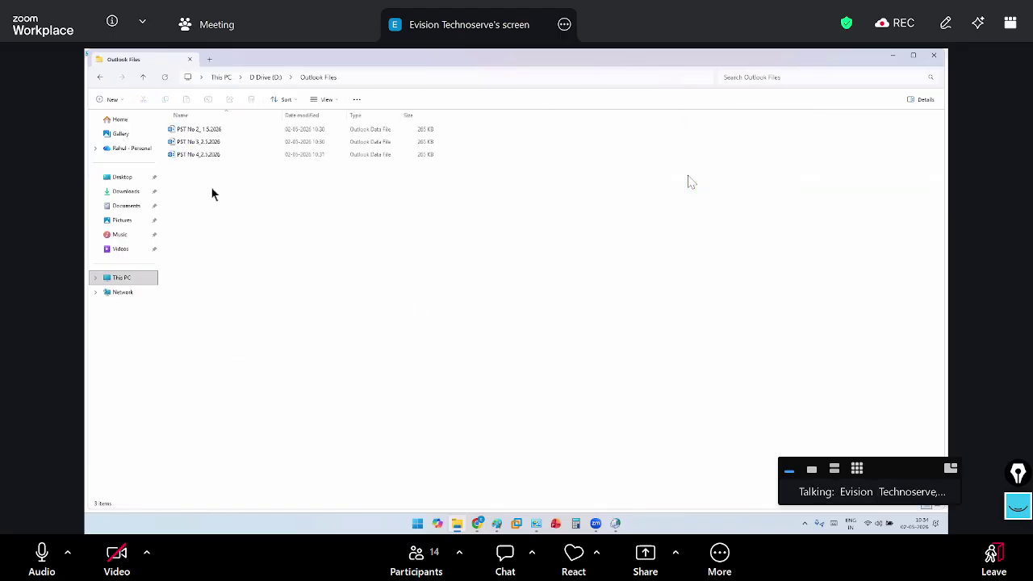
click(202, 130)
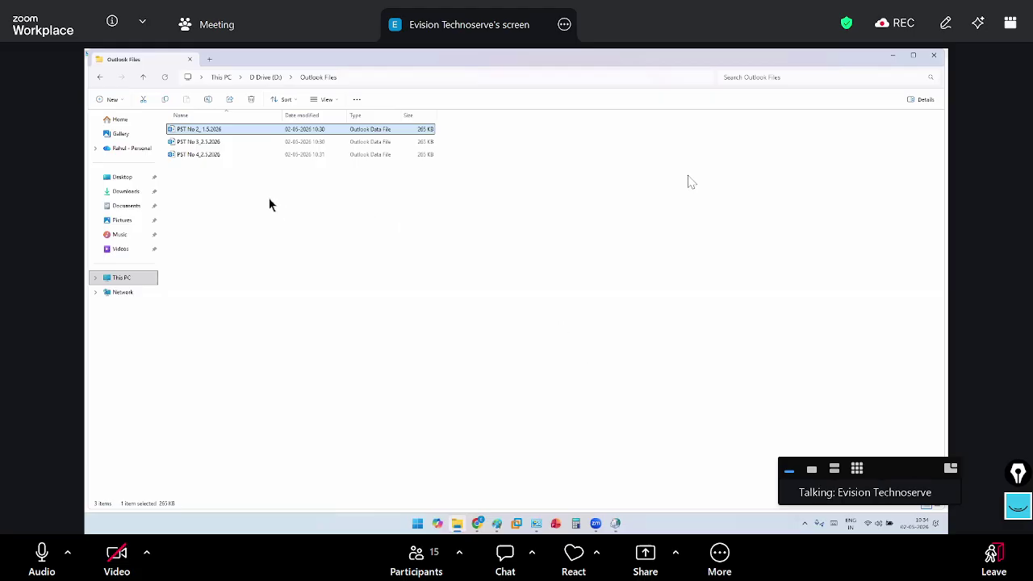
click(297, 234)
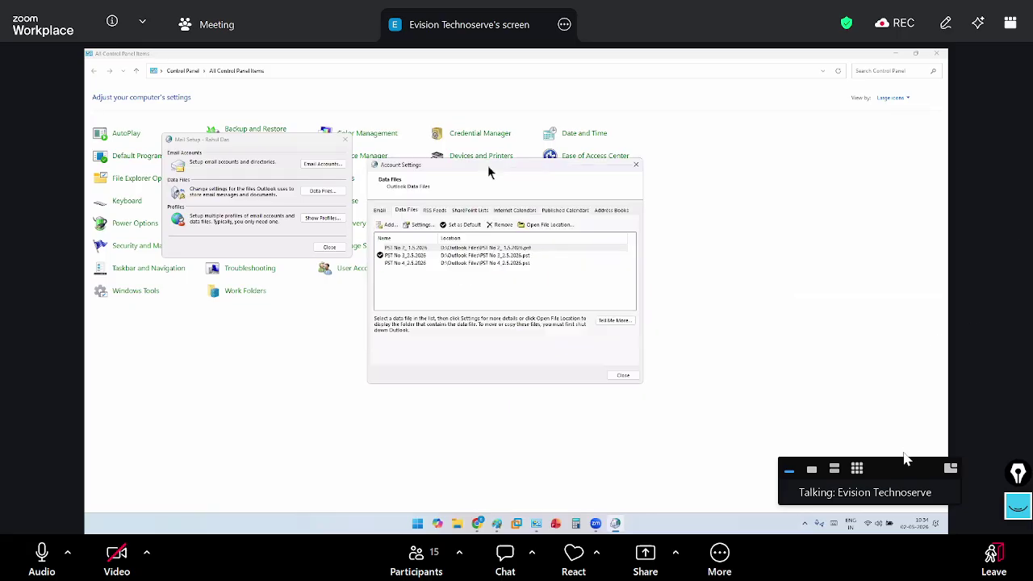
Show the Outlook PST notes in Paint with the PST path and 50GB/20GB limits
drag(896, 478, 890, 554)
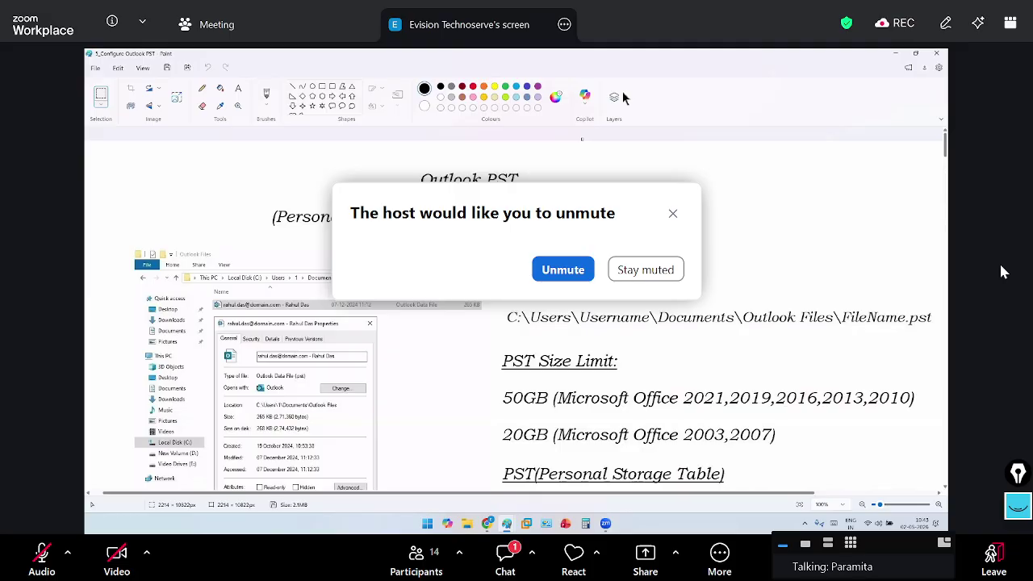
Unmute the microphone in the Zoom meeting
key(alt+a)
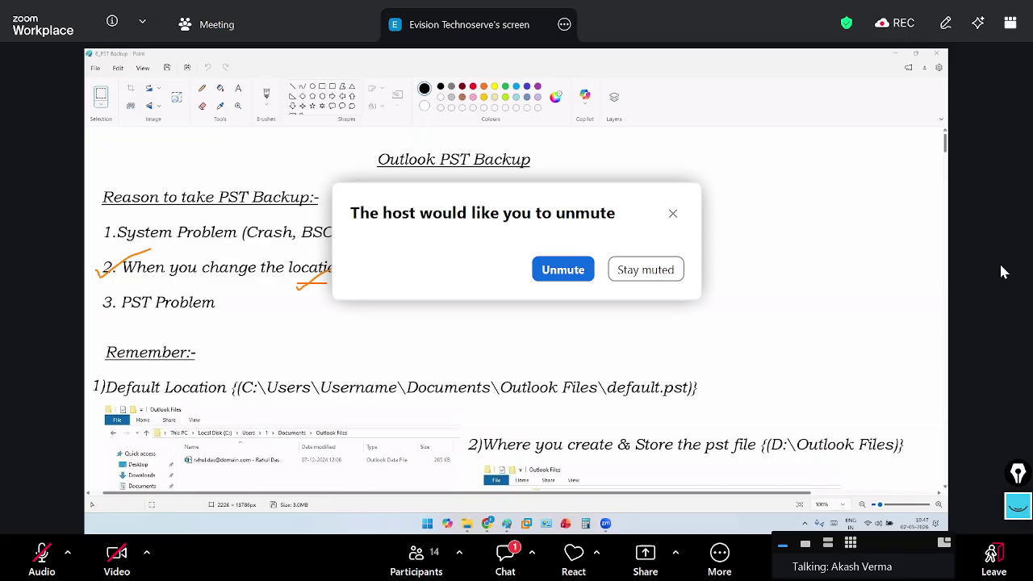
key(alt+a)
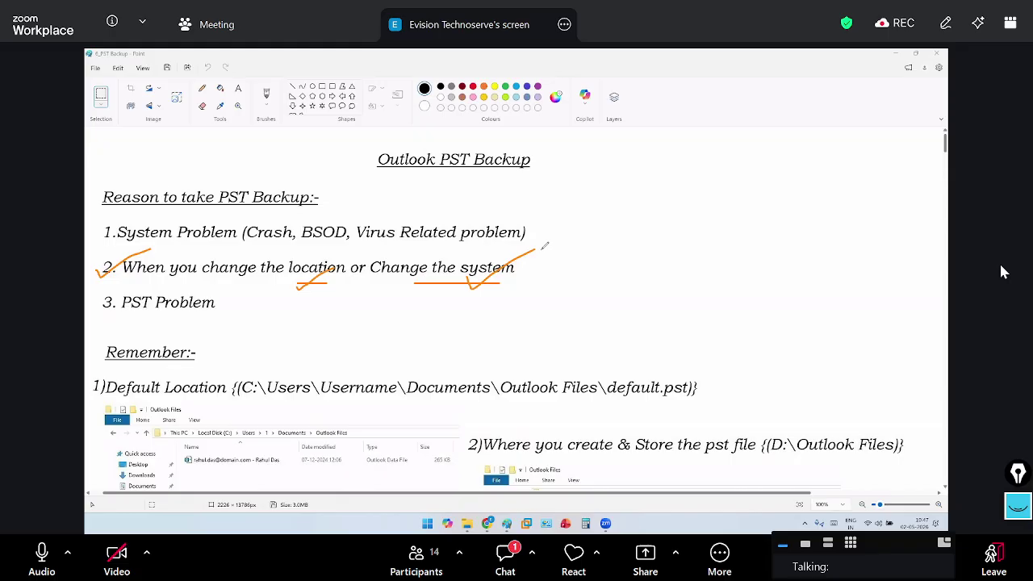
key(alt+a)
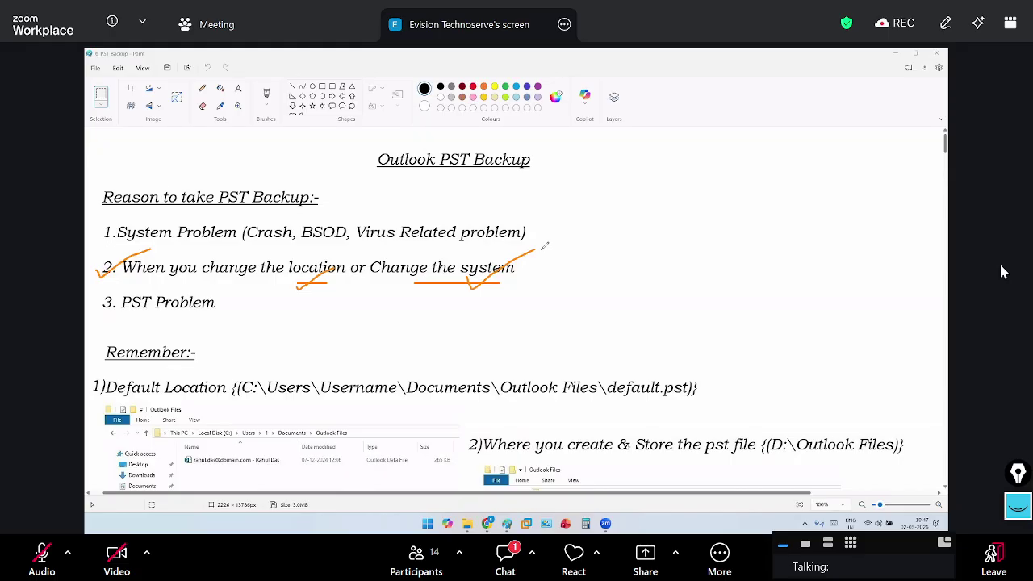
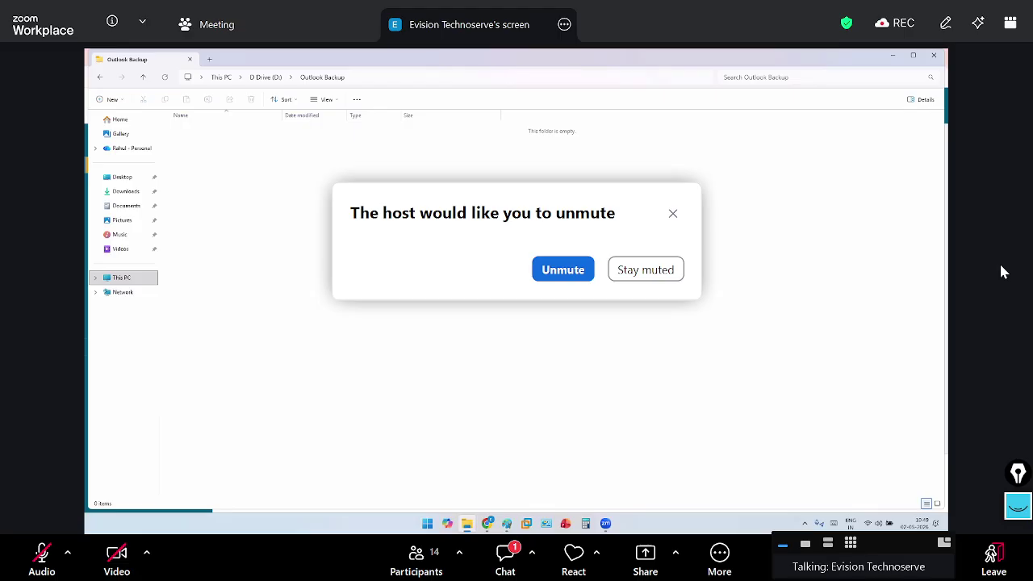
Dismiss Zoom's unmute request so the empty D:\Outlook Backup folder stays in view
click(673, 215)
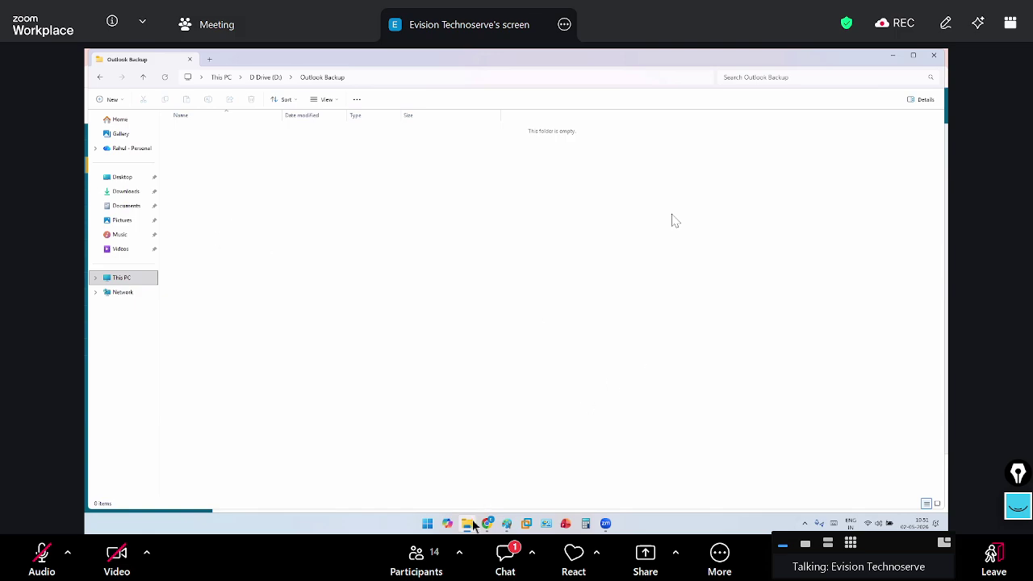
Open C:\Users\ADMIN\Documents\Outlook Files in a second Explorer window and move it beside Outlook Backup
mouse_move(506, 527)
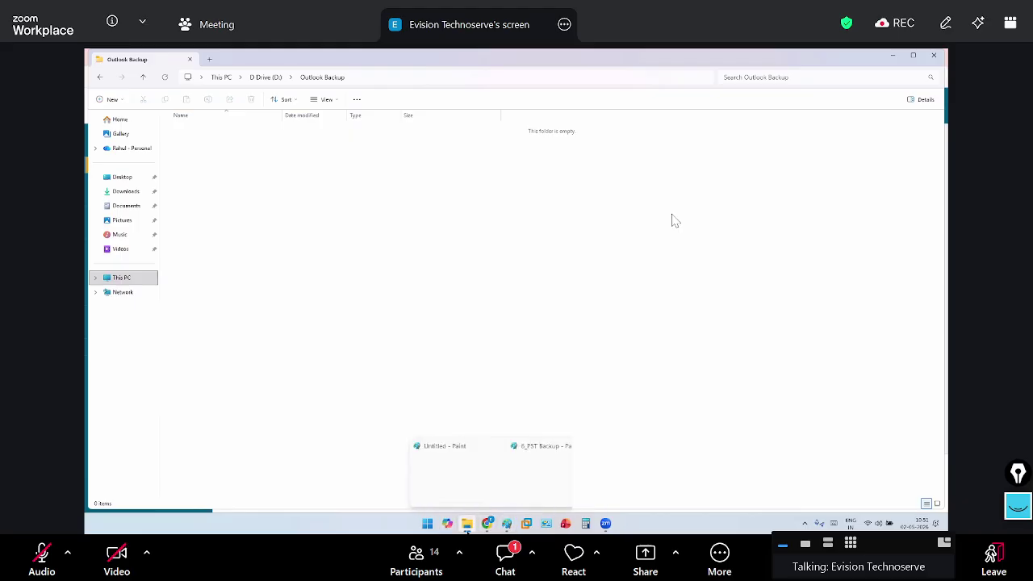
right_click(467, 523)
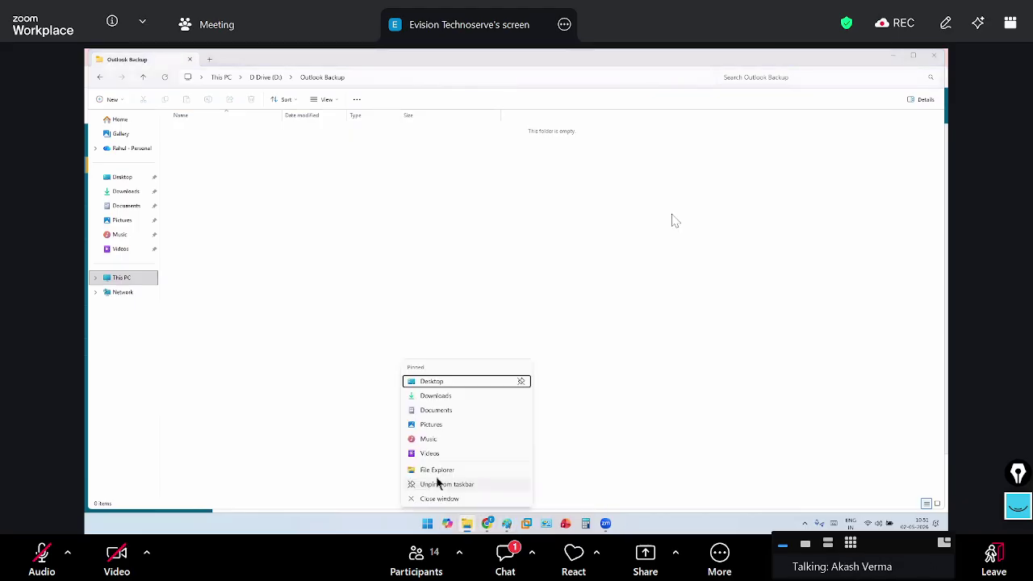
click(436, 469)
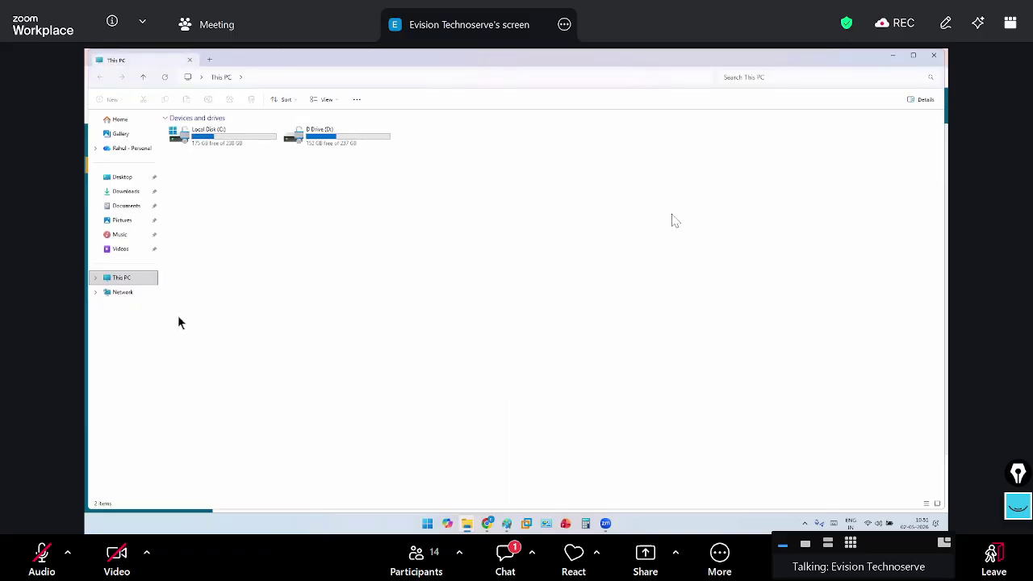
double_click(215, 150)
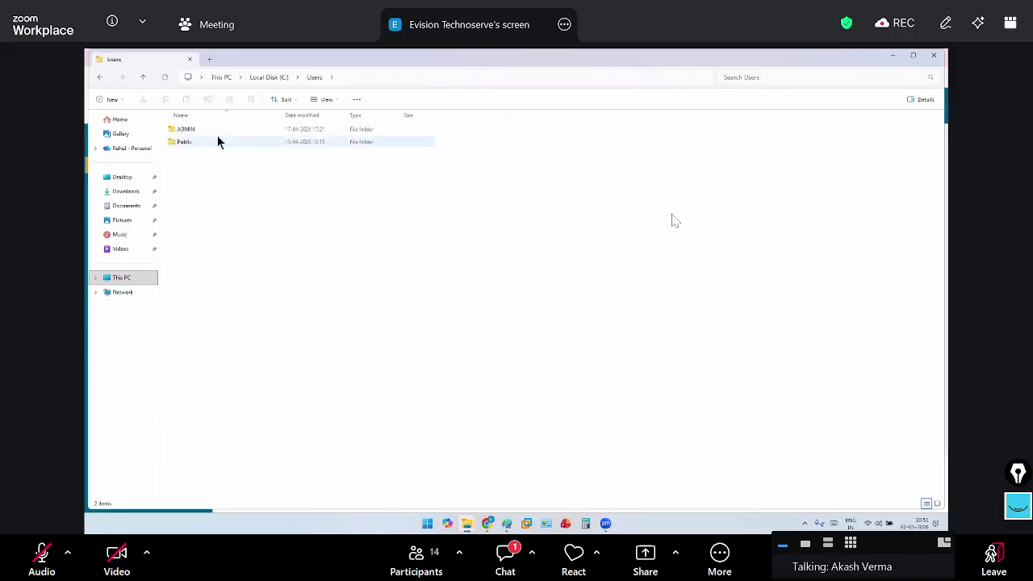
double_click(217, 129)
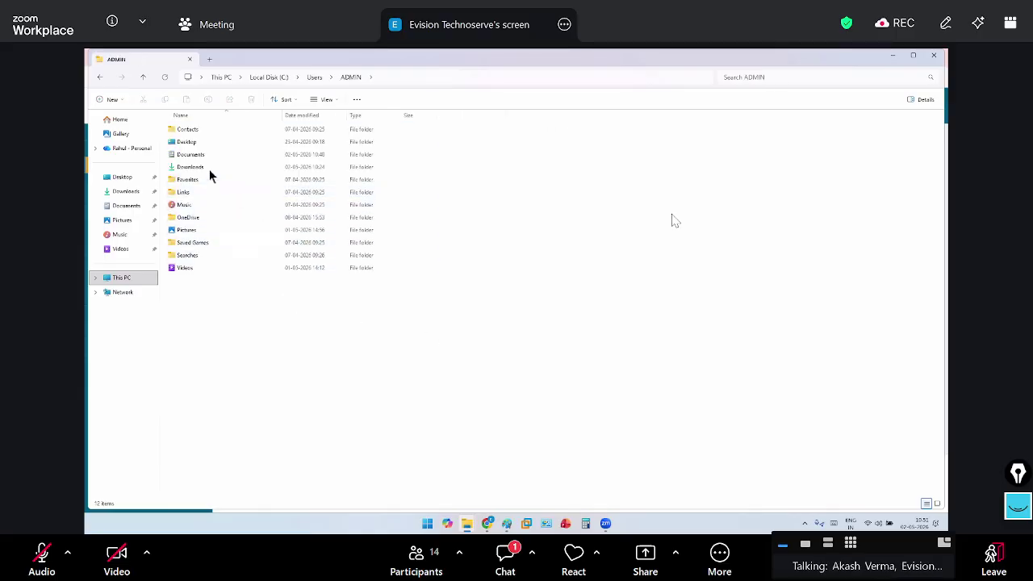
double_click(242, 154)
double_click(260, 143)
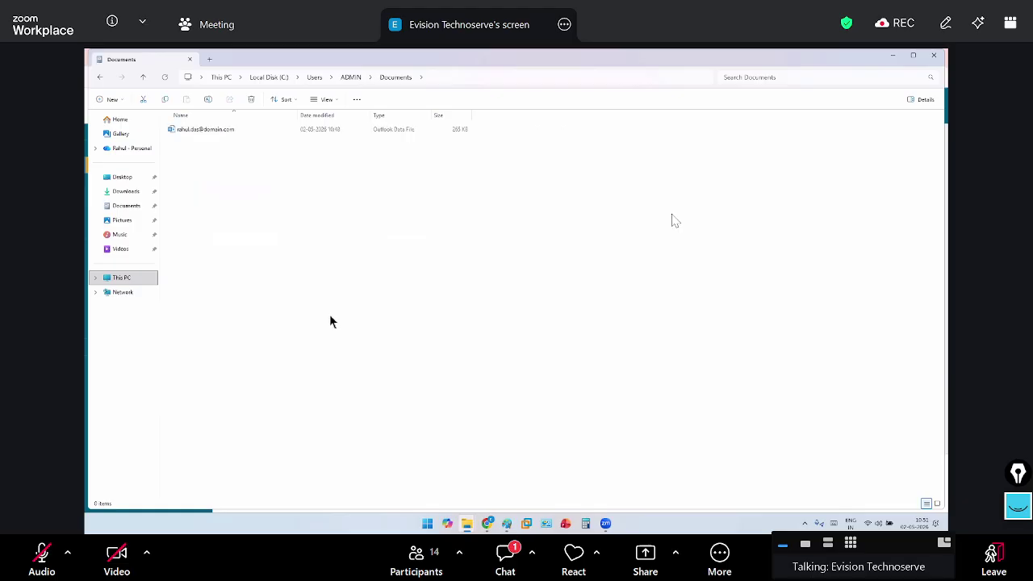
click(429, 131)
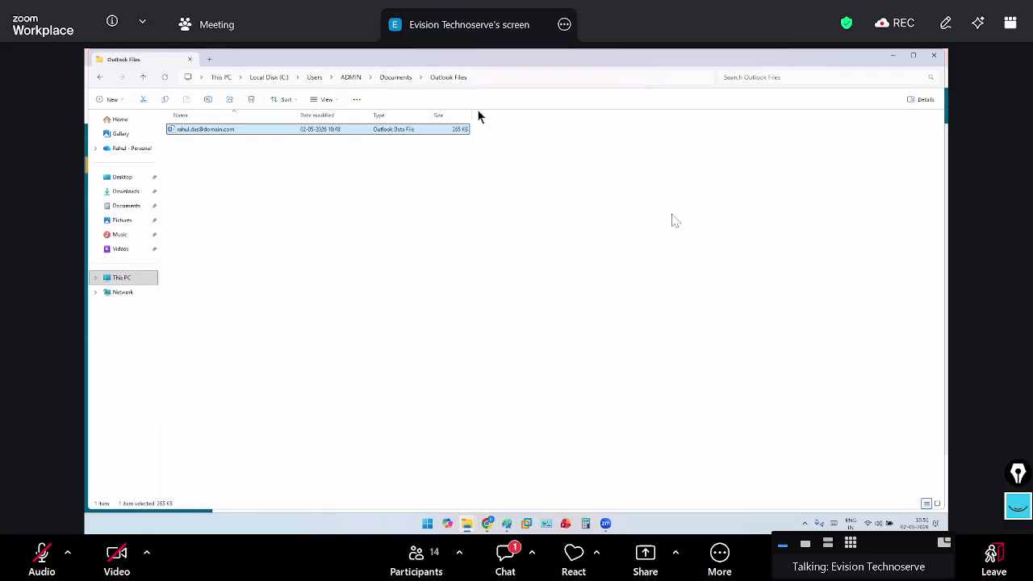
click(515, 237)
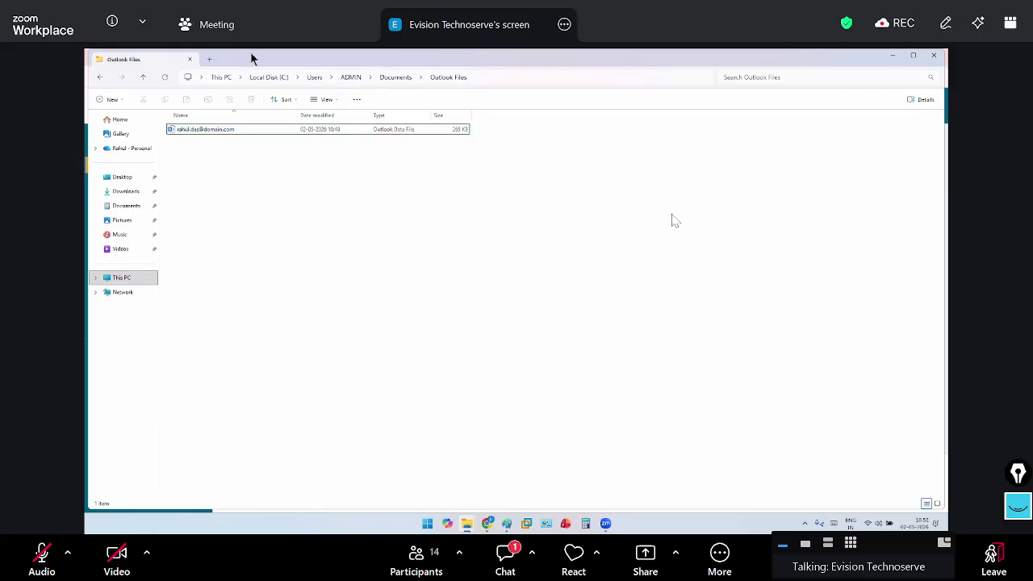
drag(252, 59, 536, 264)
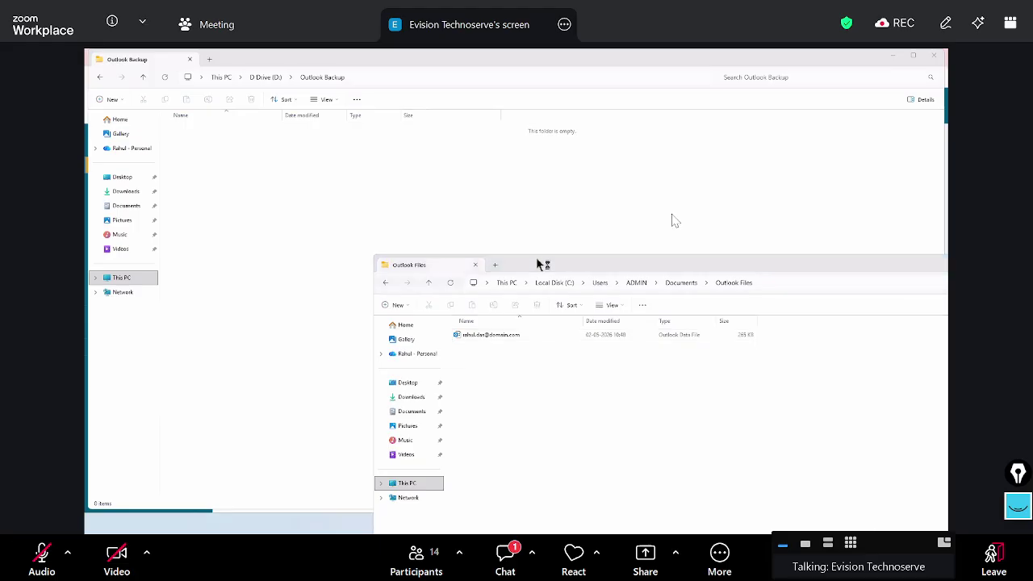
Open OneDrive's Documents\Outlook Files in a third window, select its data file, and dismiss the unmute request
click(474, 265)
click(128, 149)
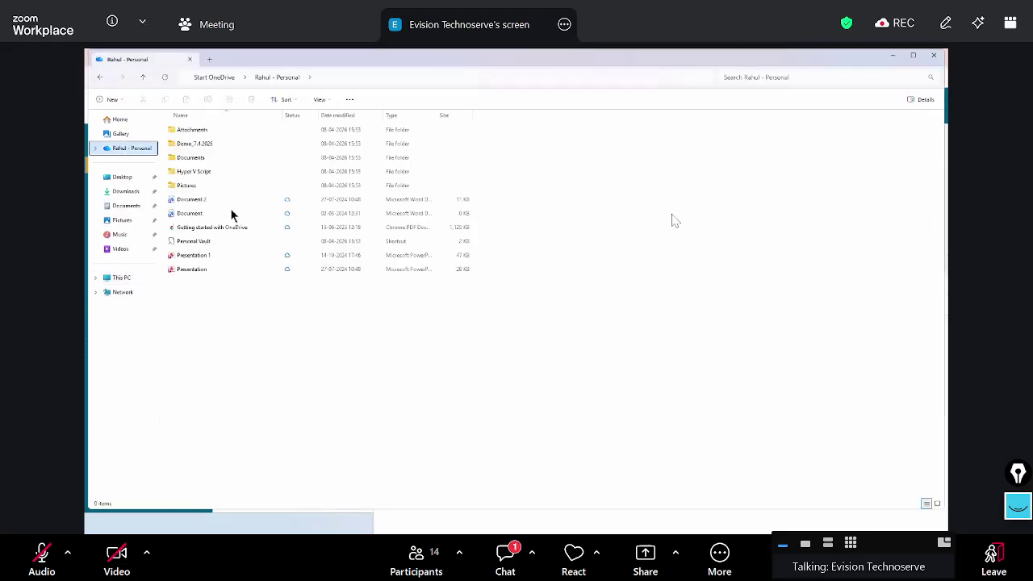
click(182, 162)
double_click(183, 161)
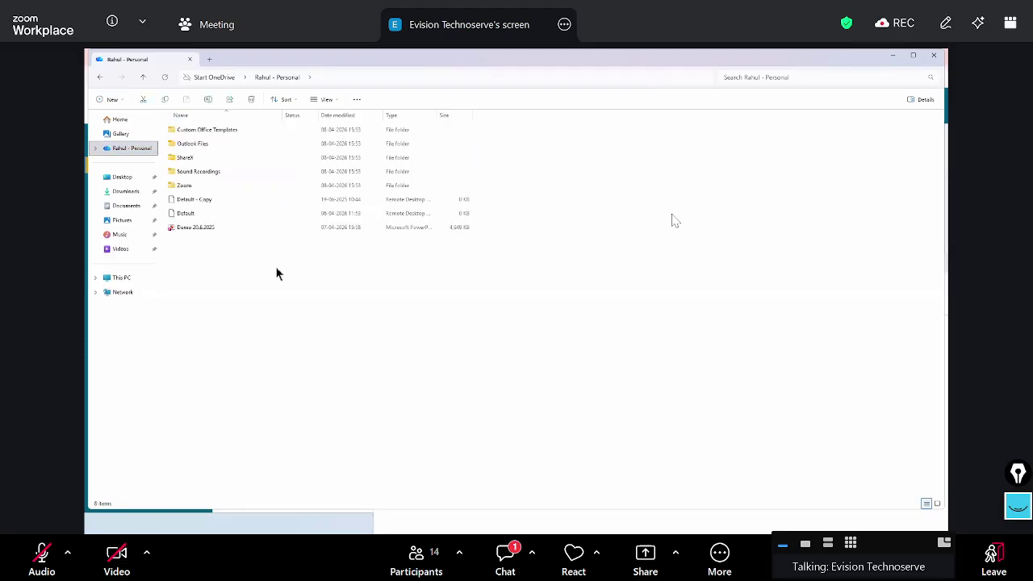
double_click(201, 143)
click(372, 132)
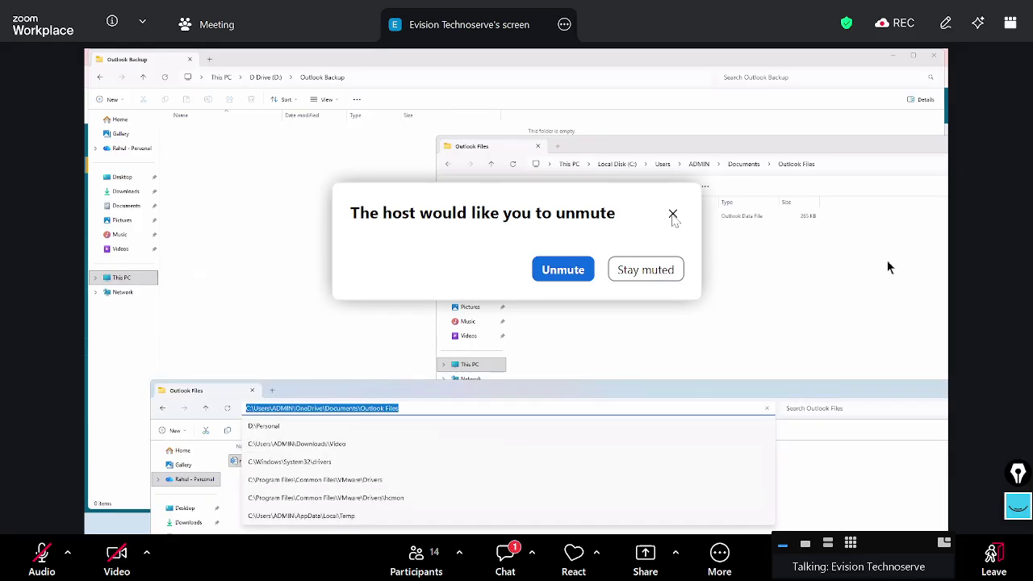
click(672, 215)
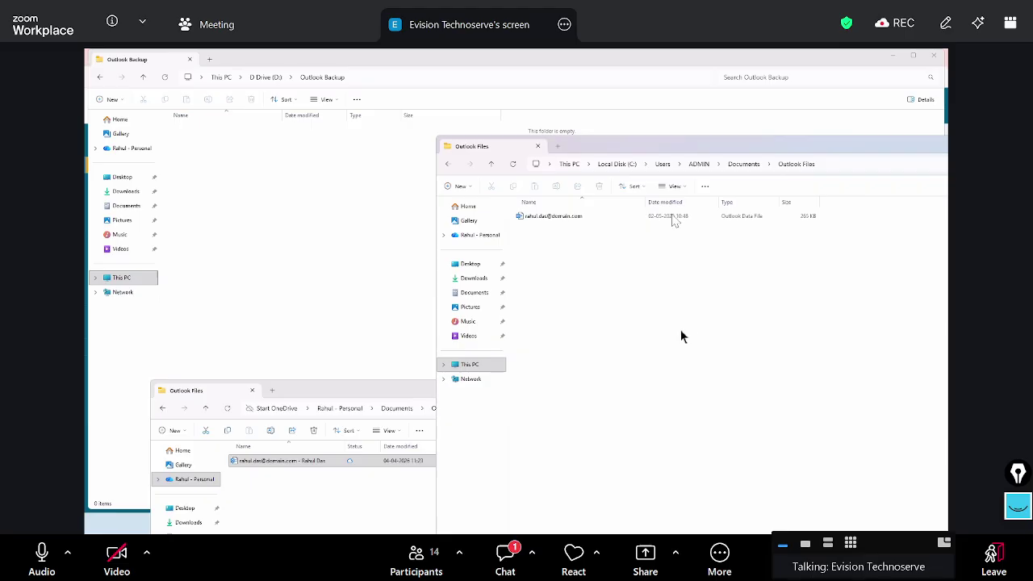
Download the image shared in the meeting chat under its default name, then close the chat
click(506, 554)
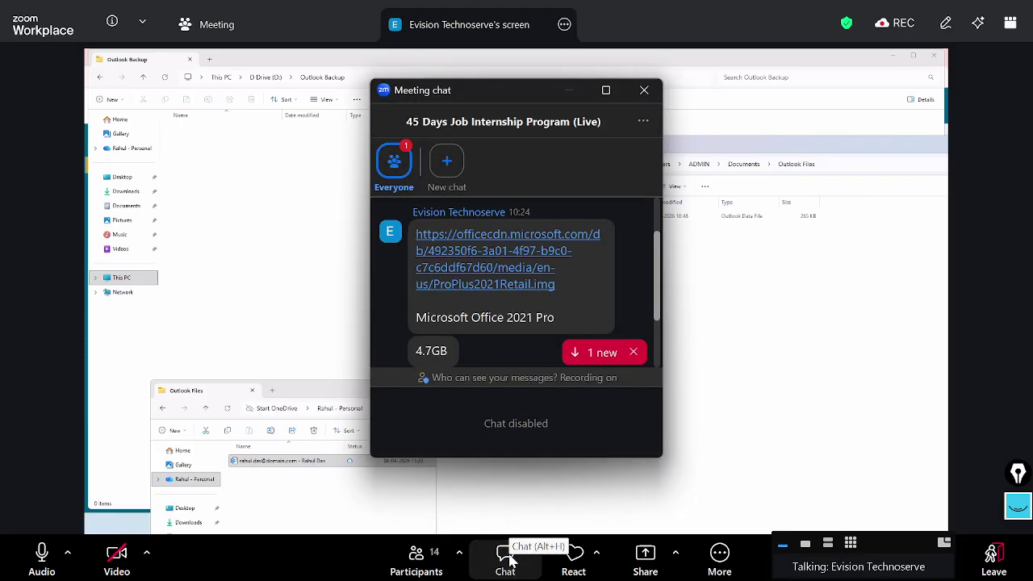
scroll(509, 362, down, 2)
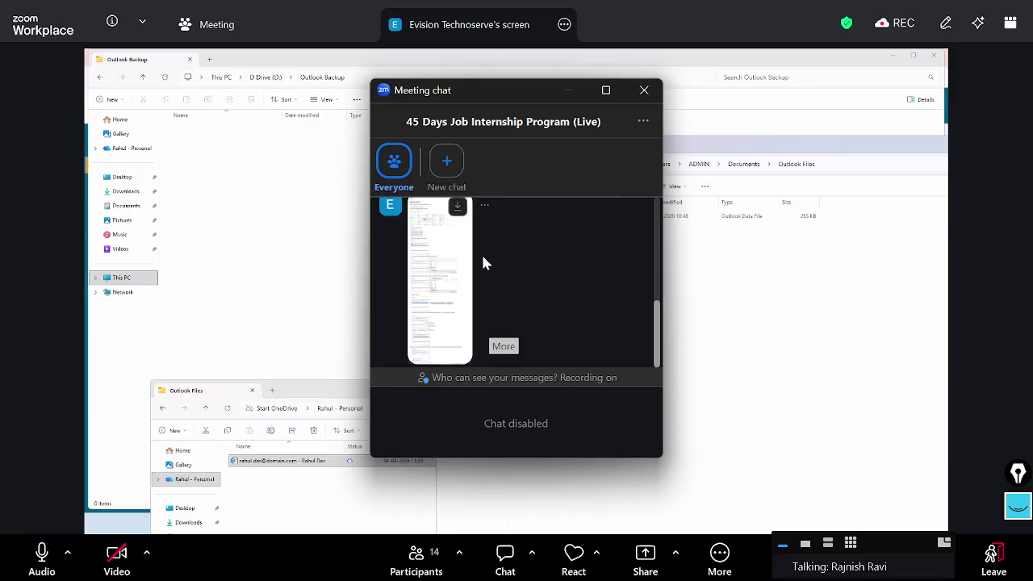
click(457, 205)
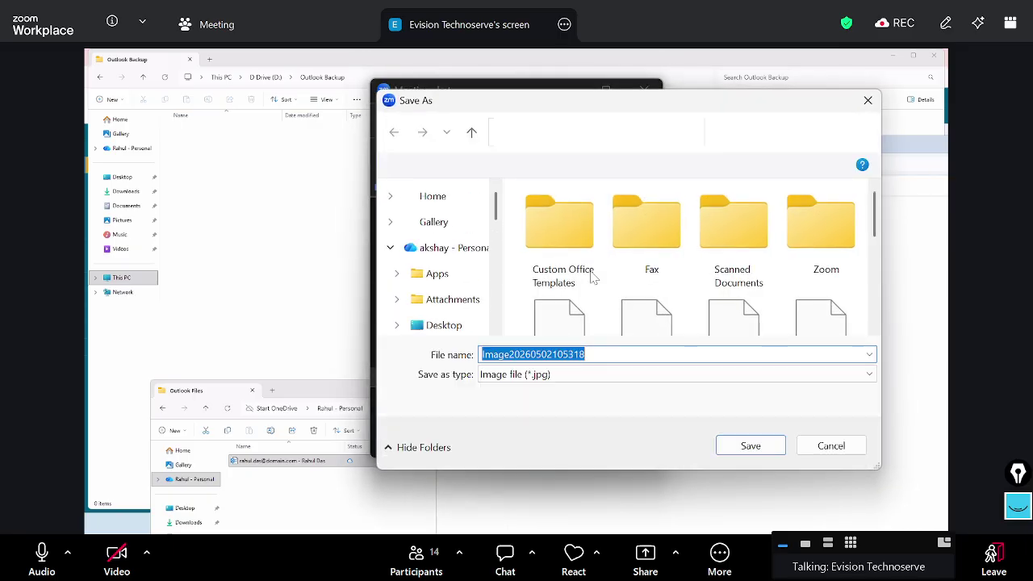
key(Return)
click(644, 90)
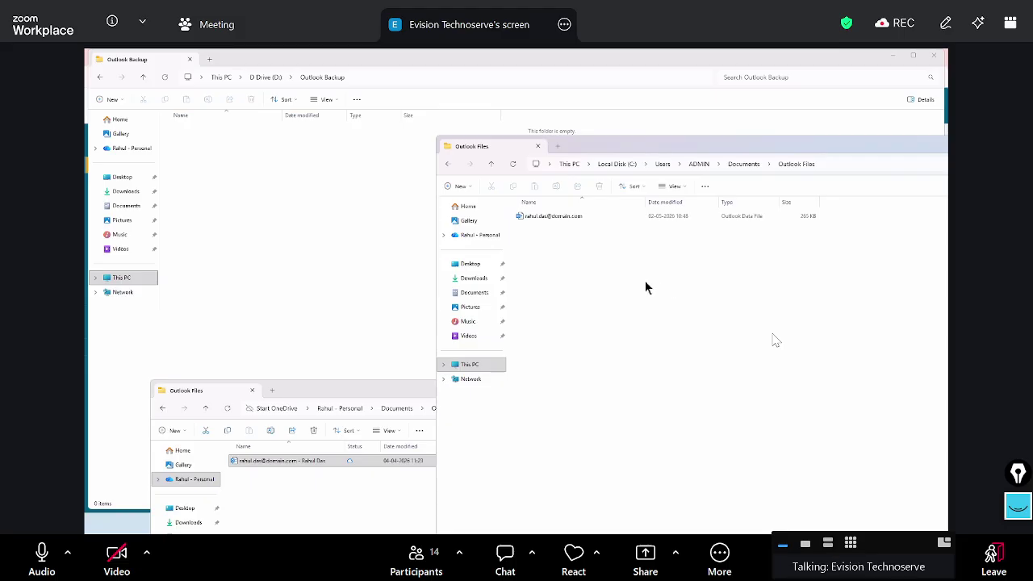
Bring the OneDrive Outlook Files window to the front, reposition it, then minimize it
click(388, 377)
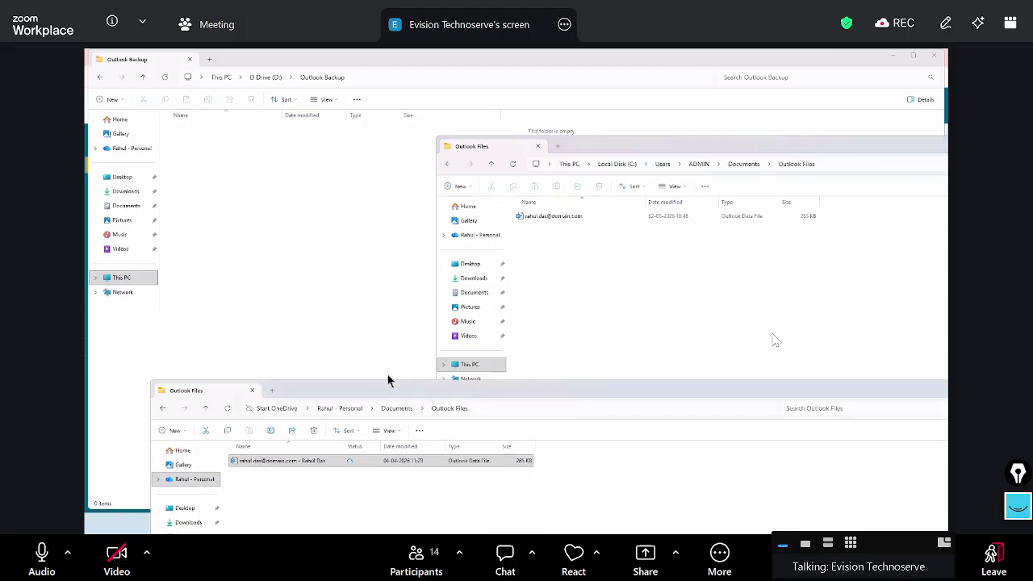
drag(388, 380, 350, 213)
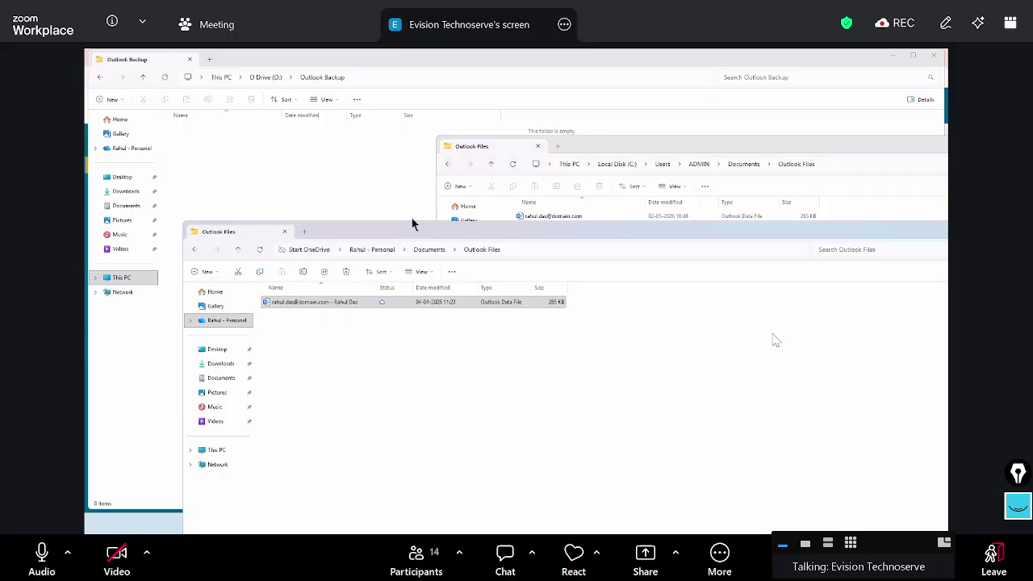
drag(412, 224, 420, 223)
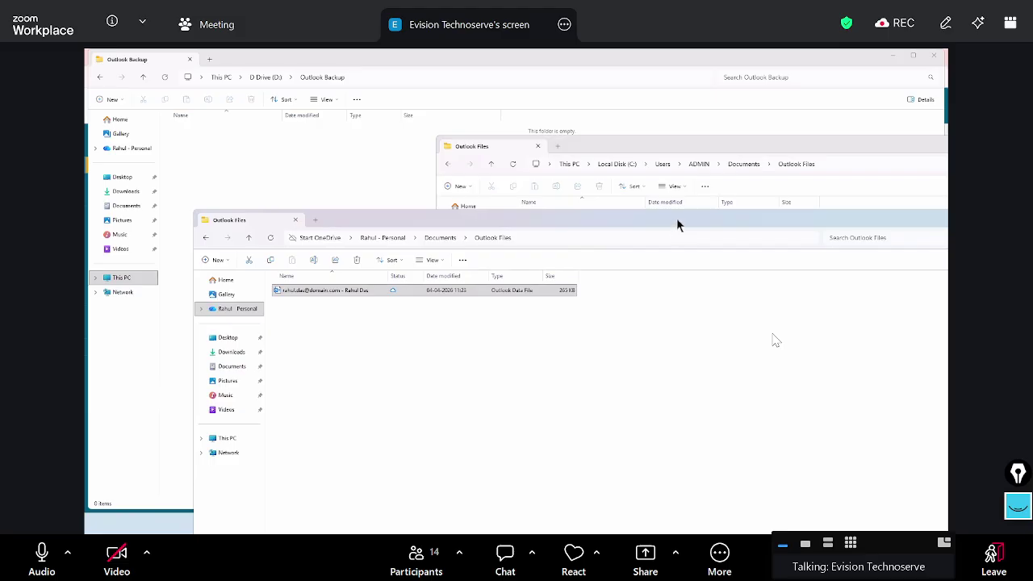
drag(678, 225, 659, 253)
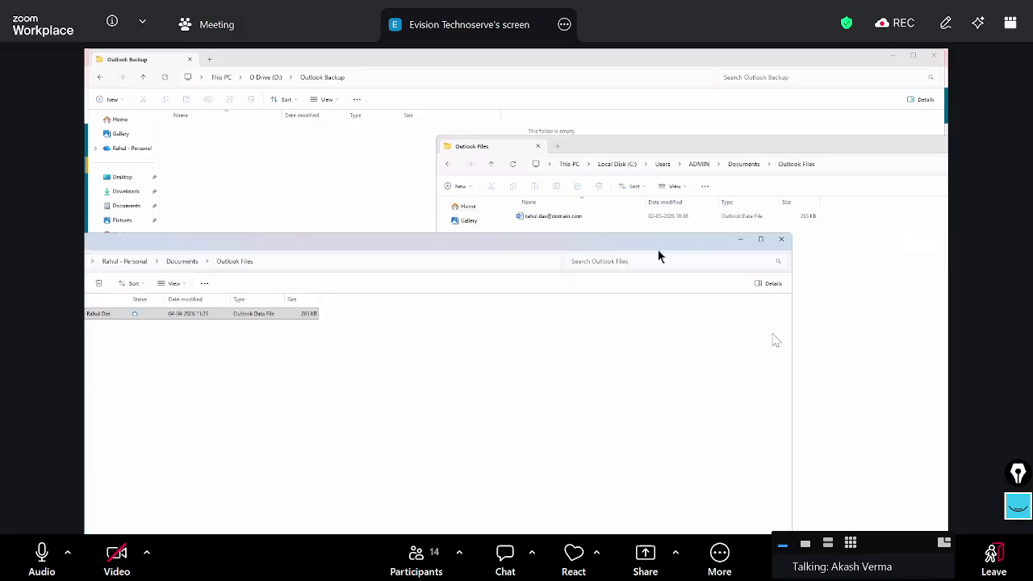
click(781, 240)
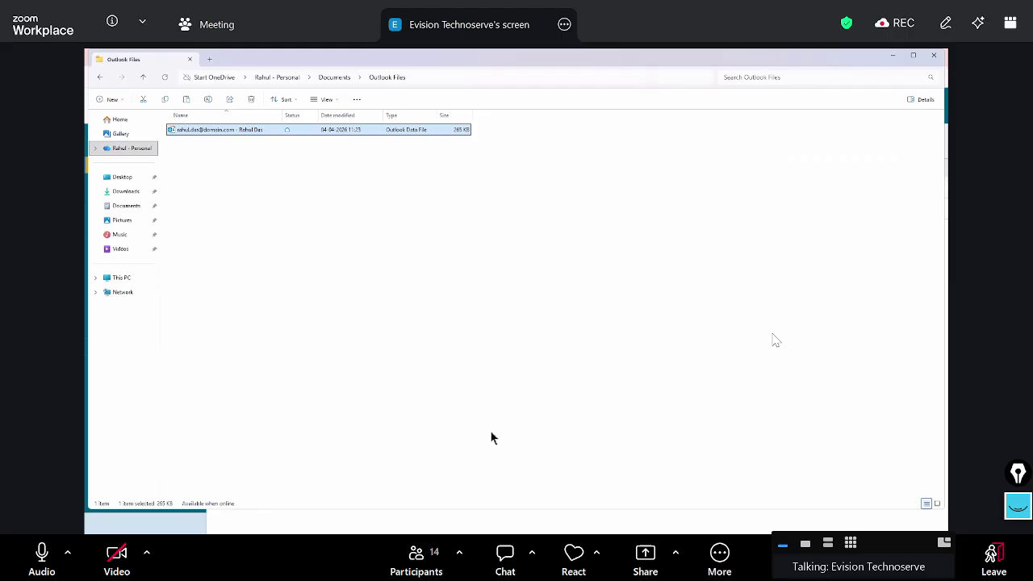
Close the stray Run box and paste the OneDrive data file into D:\Outlook Backup, which fails with error 0x8007016A
key(super+r)
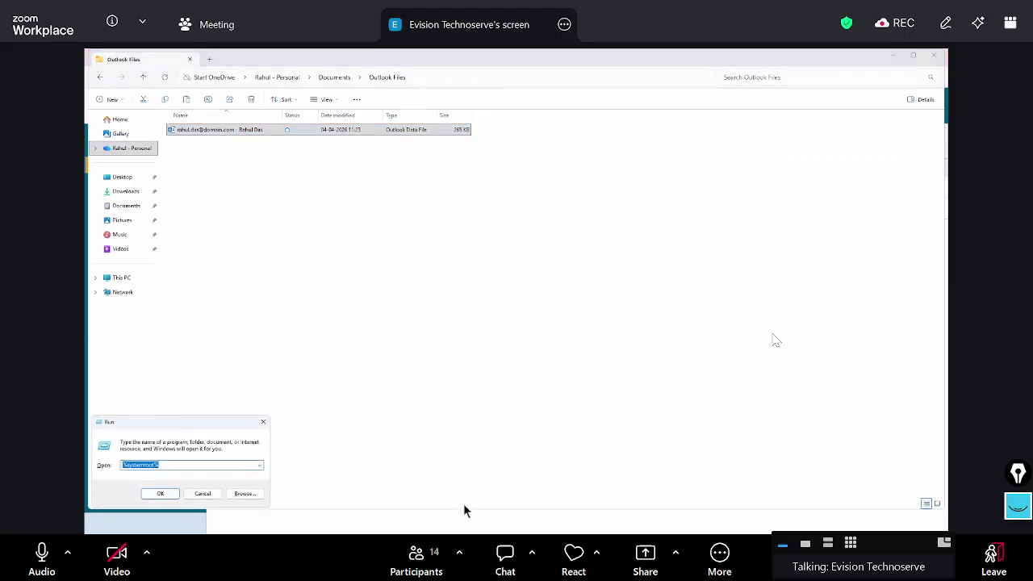
click(262, 423)
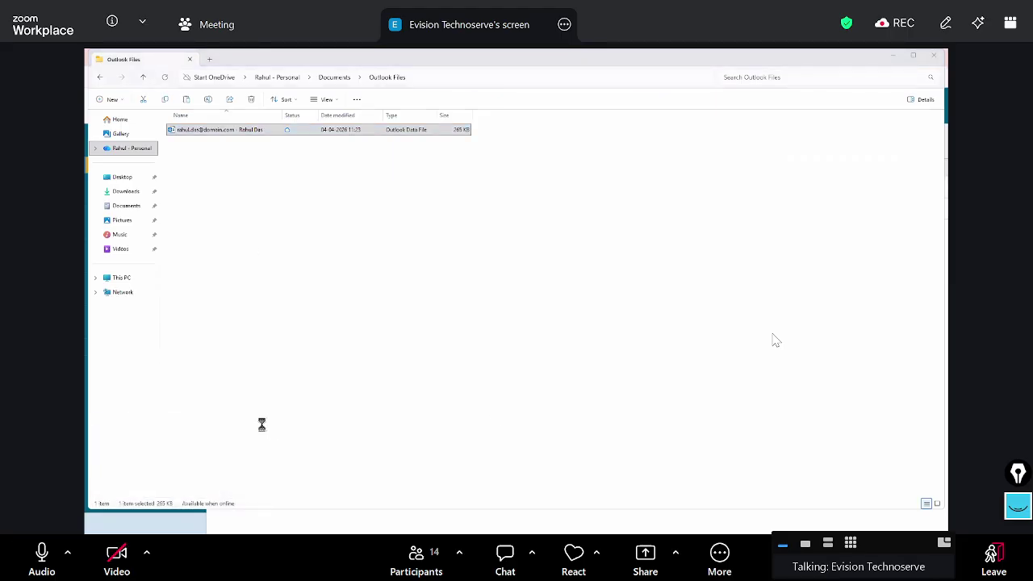
double_click(335, 143)
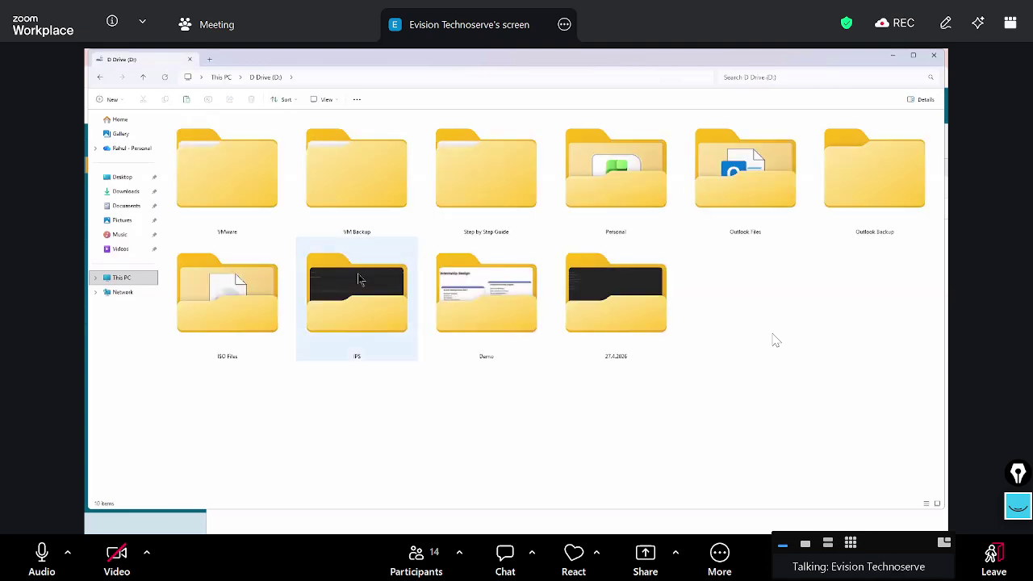
double_click(896, 209)
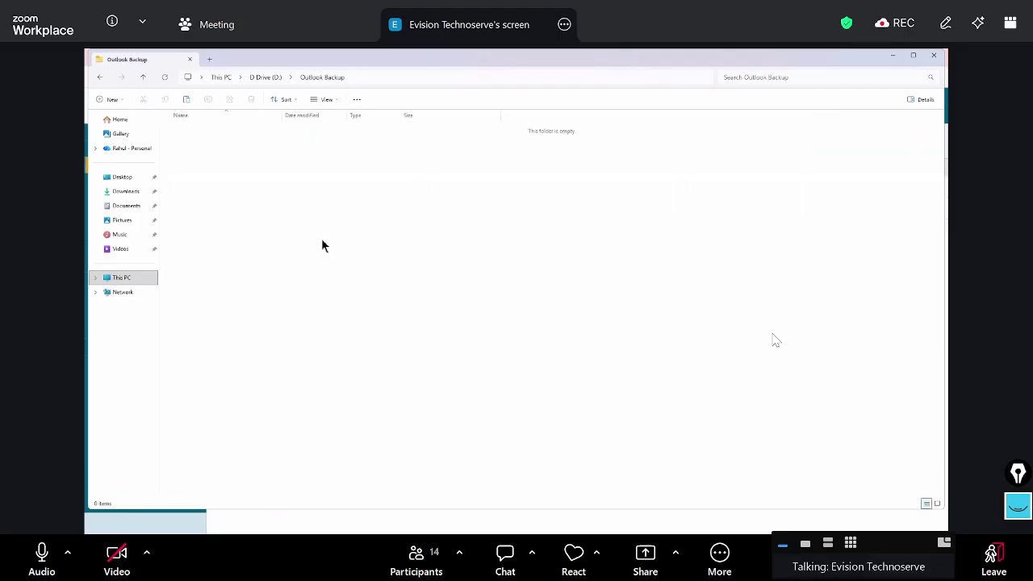
key(ctrl+v)
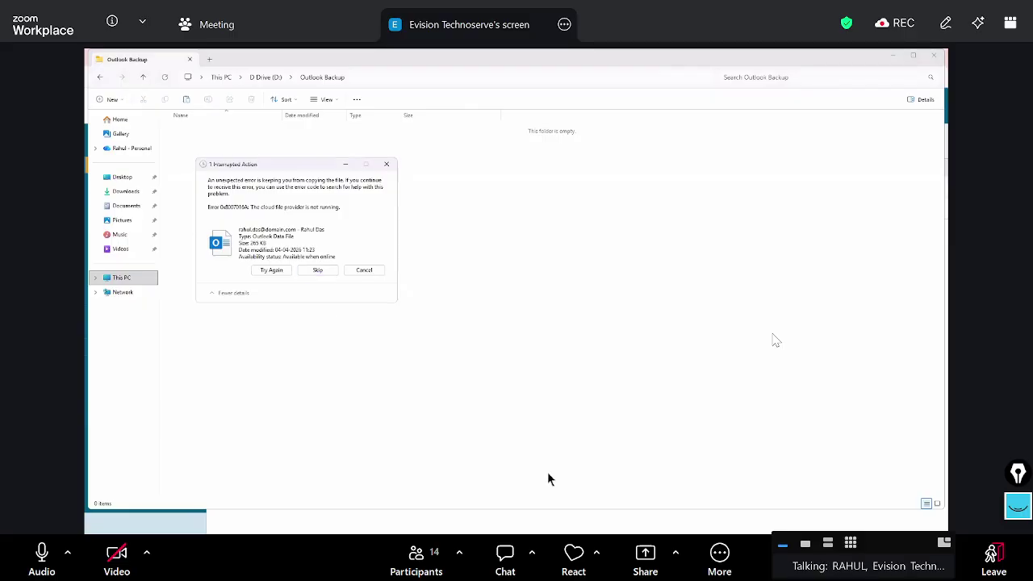
Close the extra Outlook Files Explorer windows from the taskbar
key(alt+Tab)
key(alt+Tab)
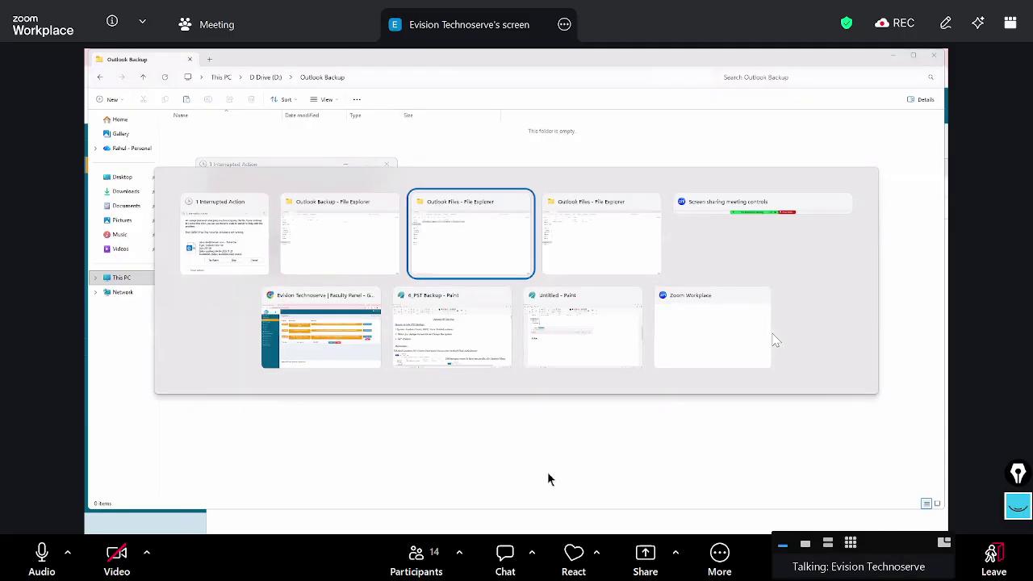
key(alt+Tab)
key(alt+Tab)
key(alt+Tab)
key(alt+Tab)
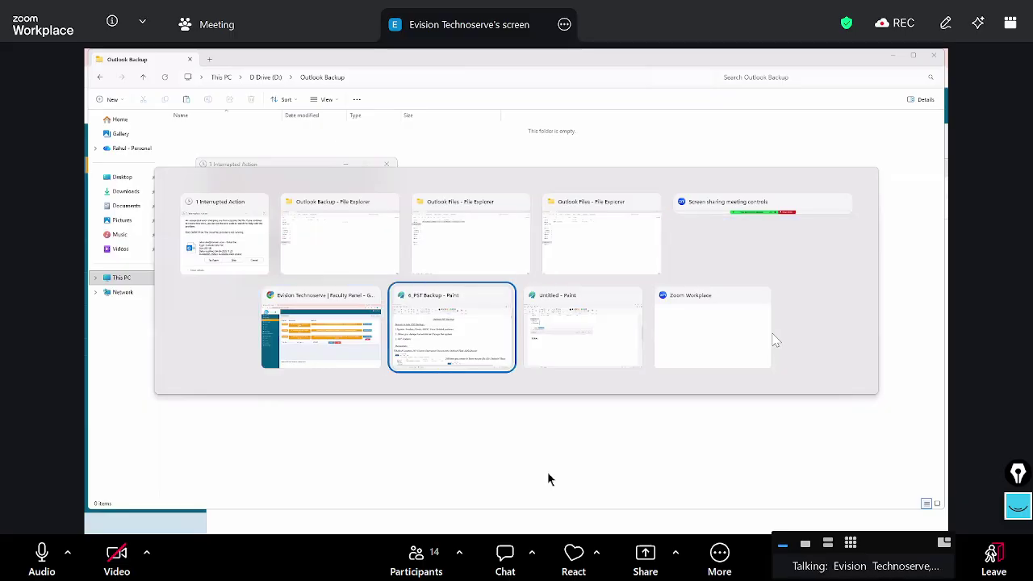
key(alt+Tab)
key(alt+Tab)
key(alt+Tab)
key(alt+Tab)
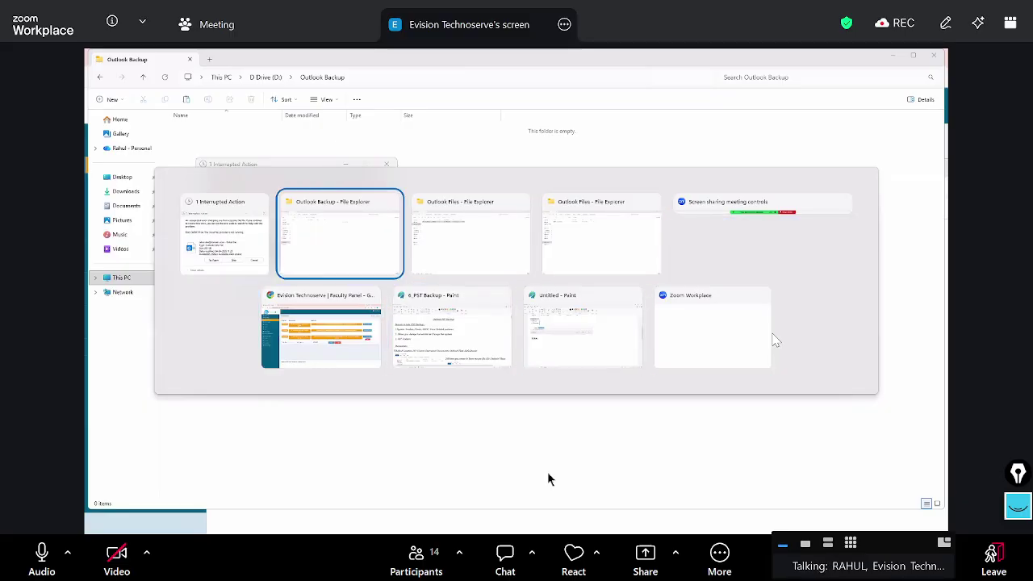
key(super+d)
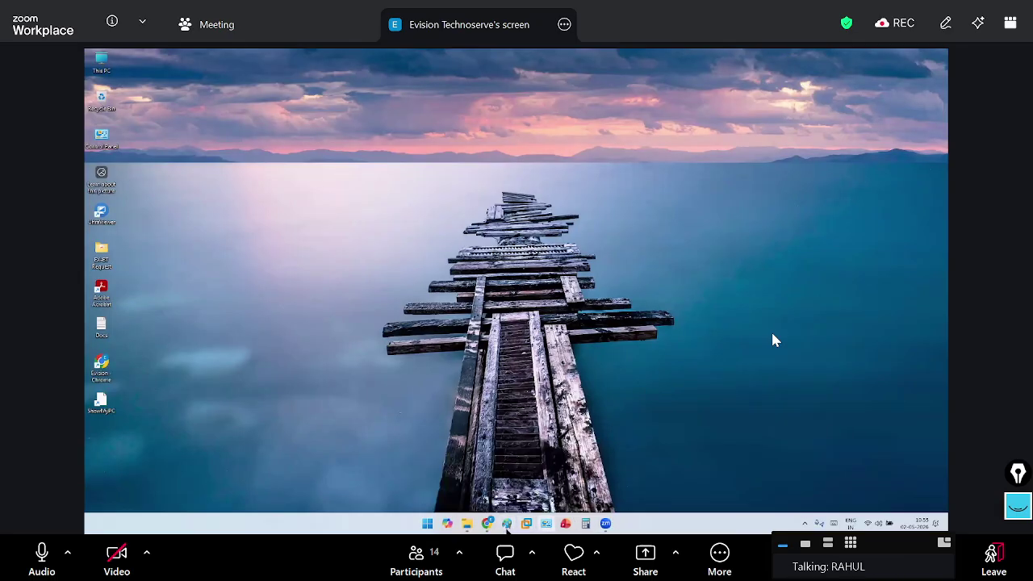
mouse_move(466, 523)
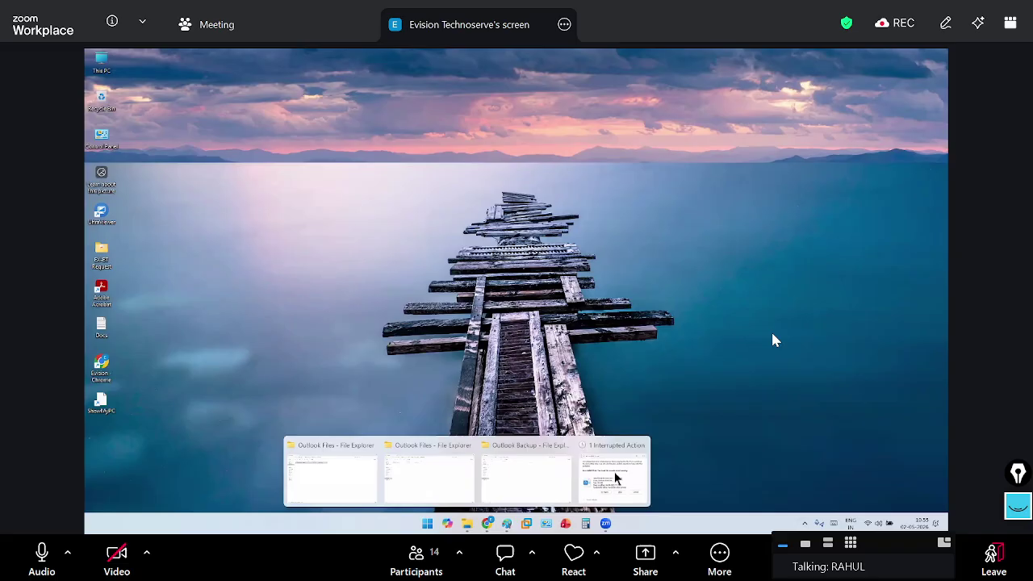
click(565, 445)
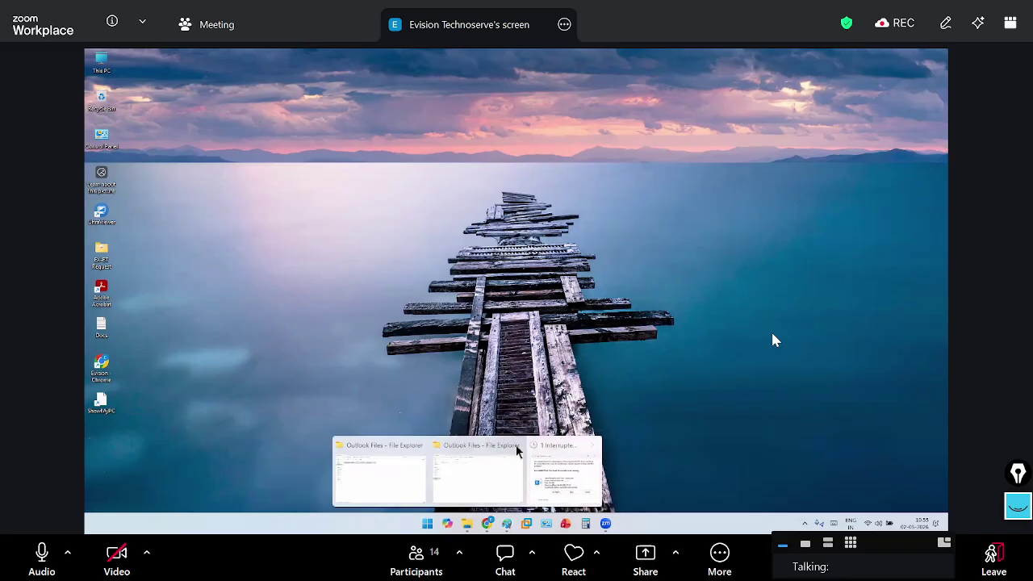
click(469, 440)
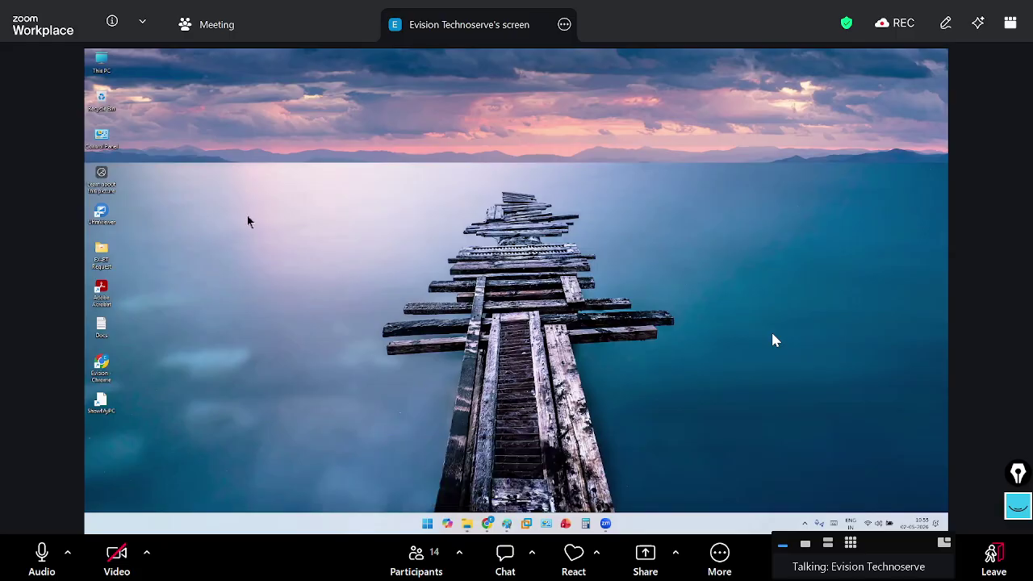
Cancel the interrupted Outlook data file copy and open a fresh Explorer window at This PC
click(264, 271)
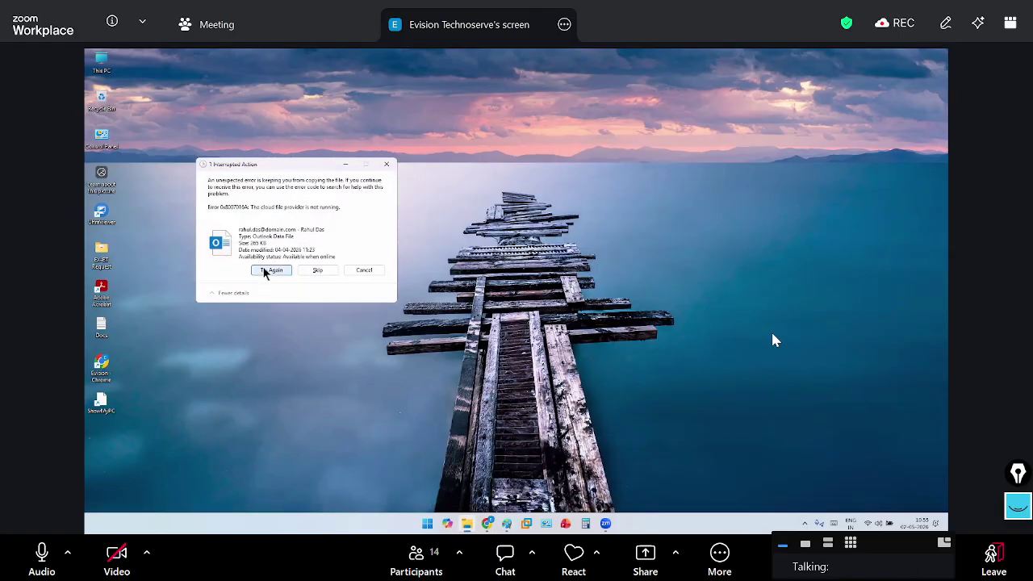
mouse_move(517, 527)
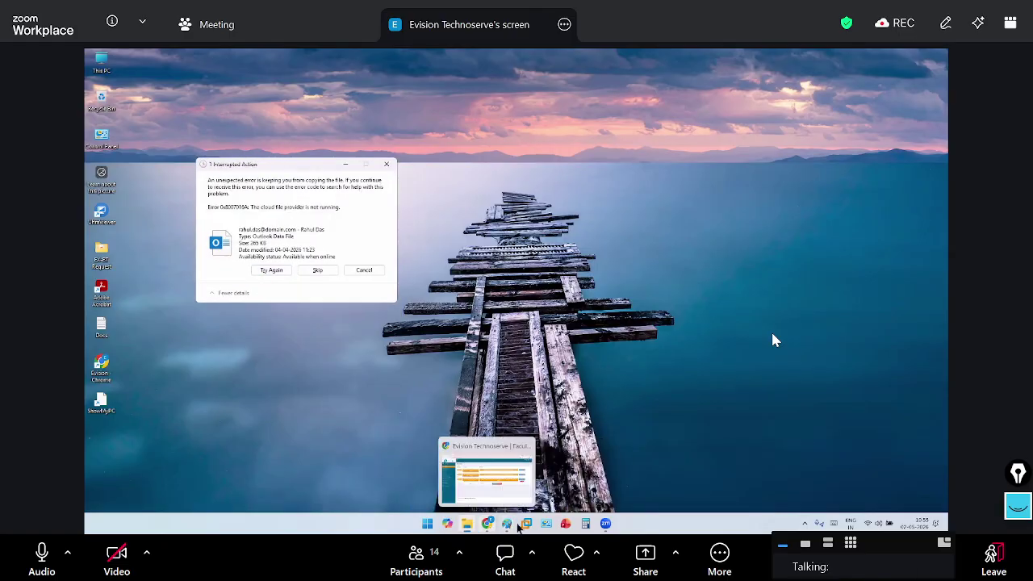
mouse_move(605, 525)
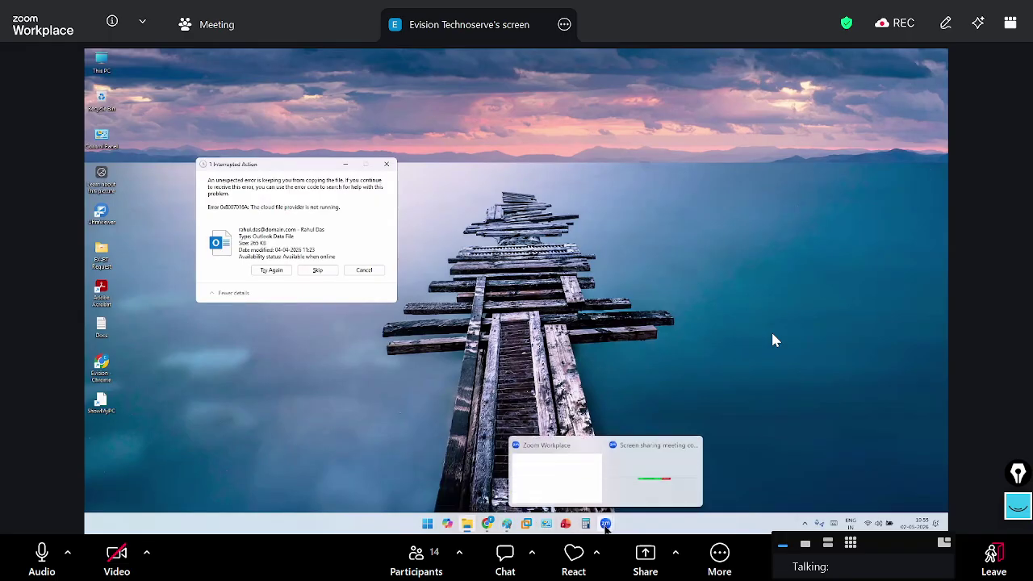
click(327, 460)
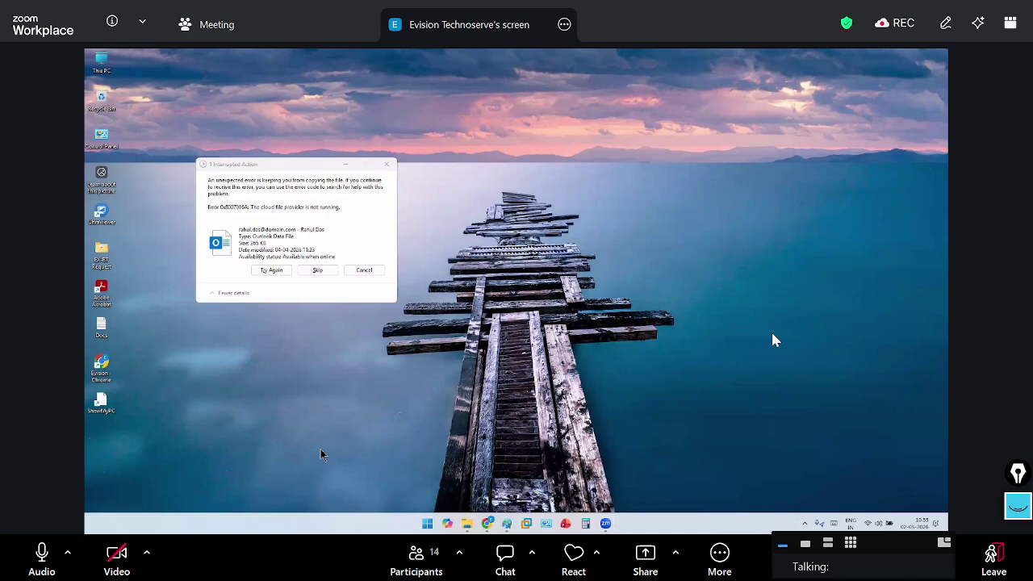
key(alt+Tab)
click(318, 271)
click(364, 270)
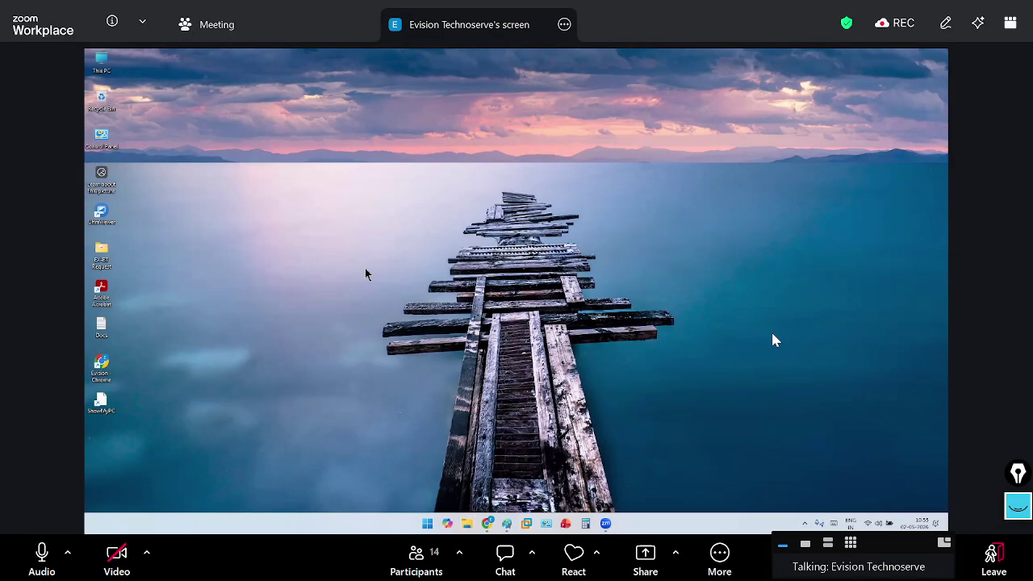
key(super+e)
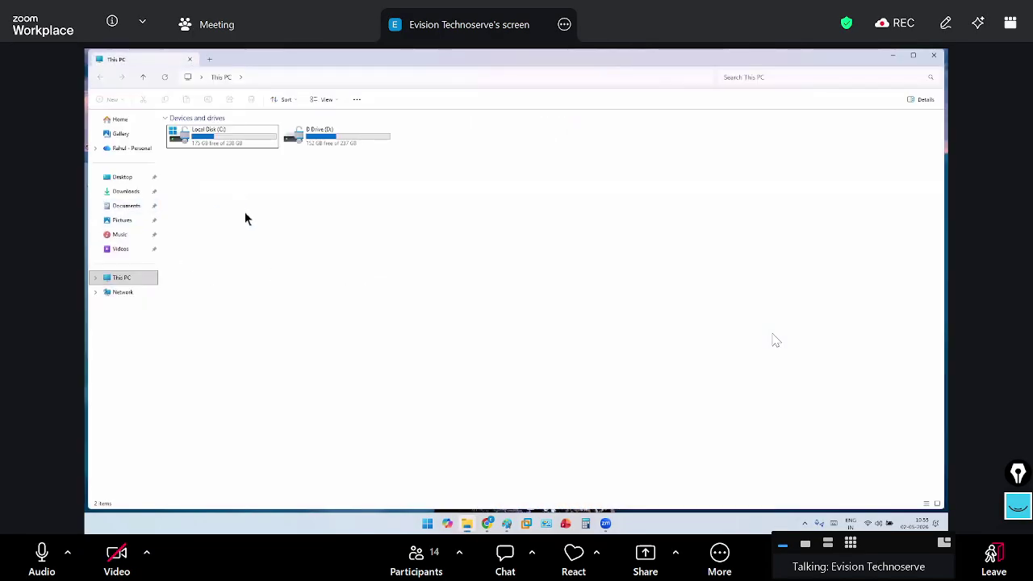
Copy the 265 KB data file from Documents\Outlook Files into D:\Outlook Backup
click(137, 208)
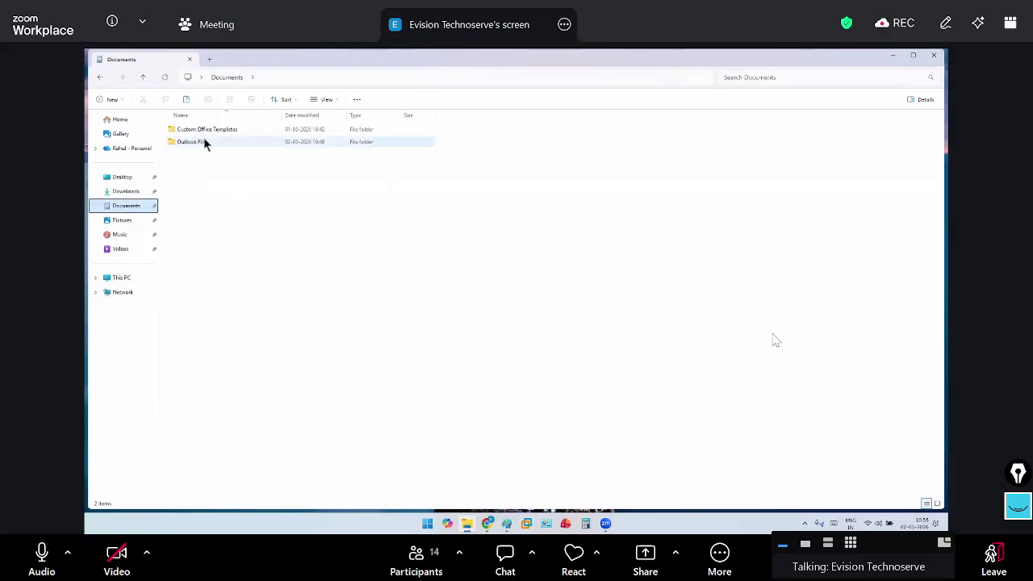
double_click(202, 141)
click(278, 132)
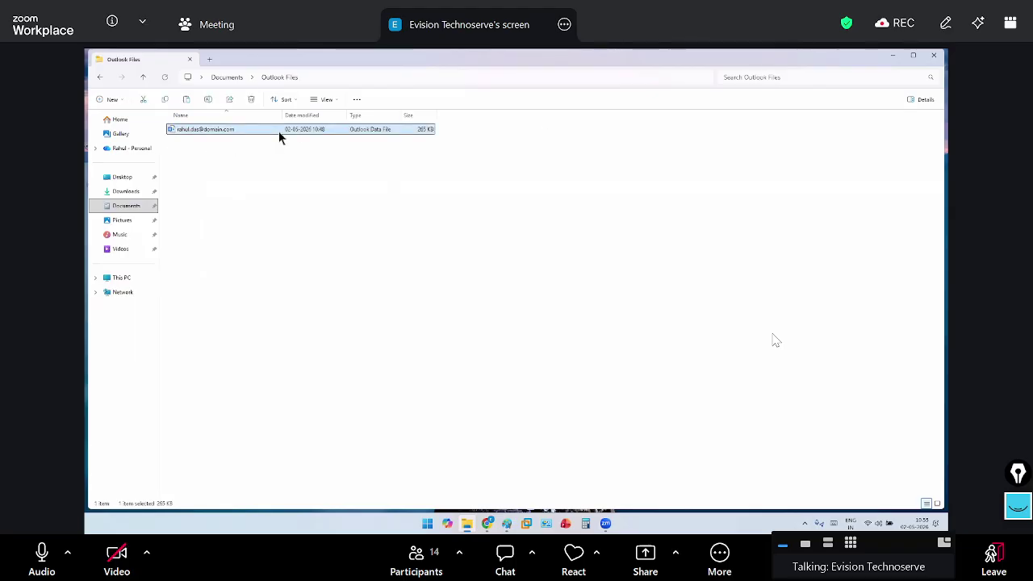
click(209, 59)
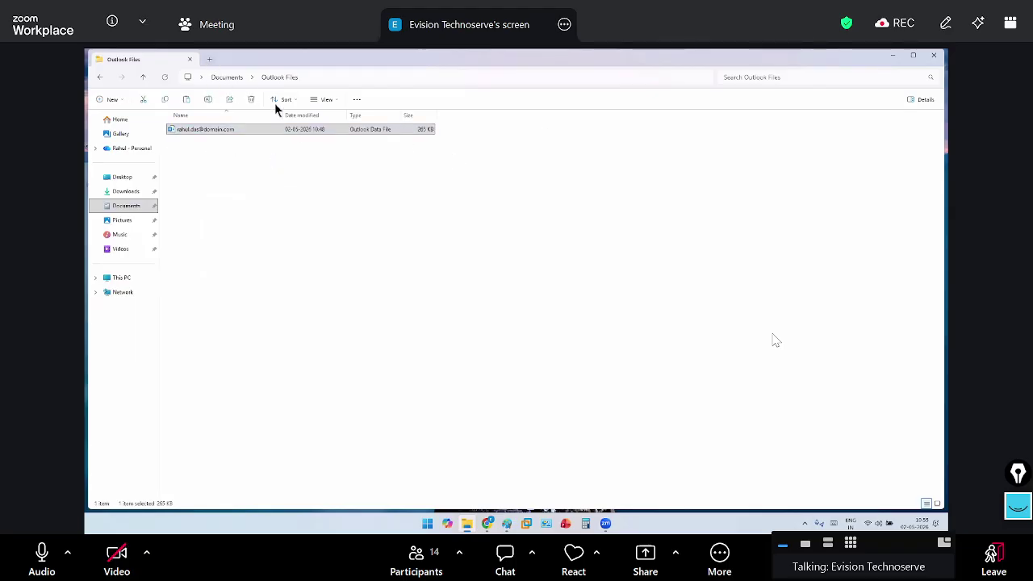
click(349, 143)
double_click(350, 143)
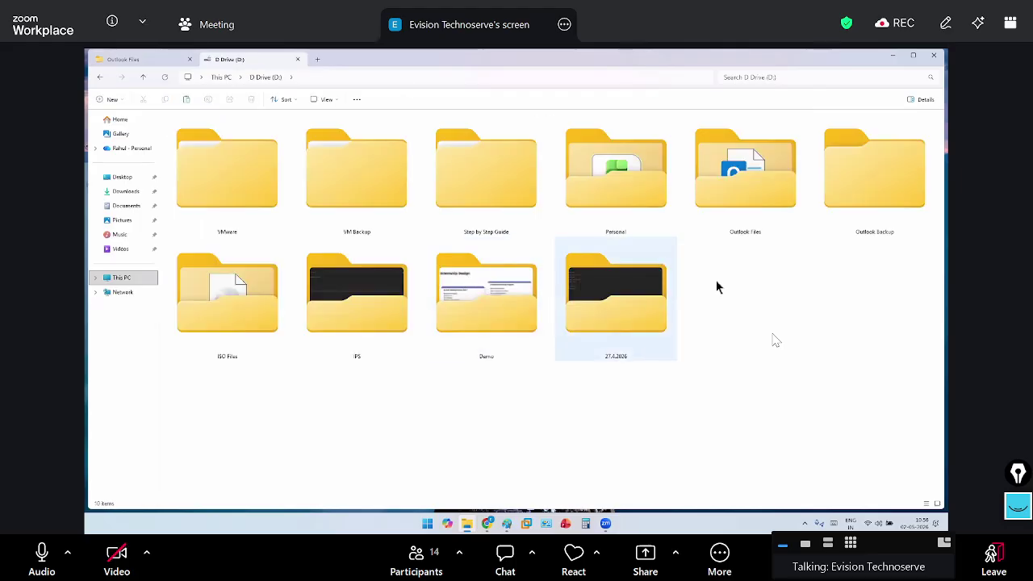
double_click(844, 212)
key(ctrl+v)
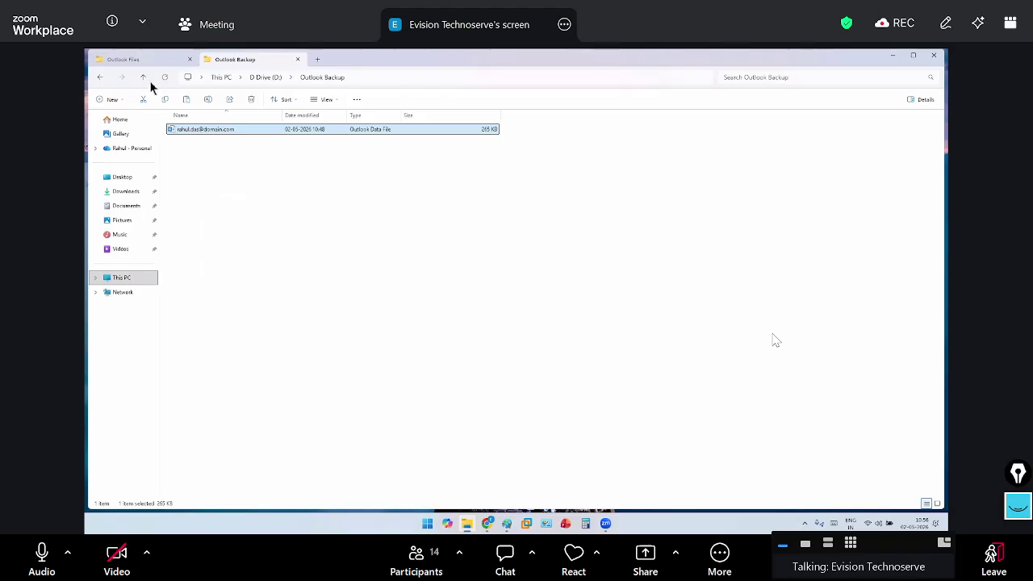
Clear the file selection and open a new Explorer window with D Drive selected
click(144, 57)
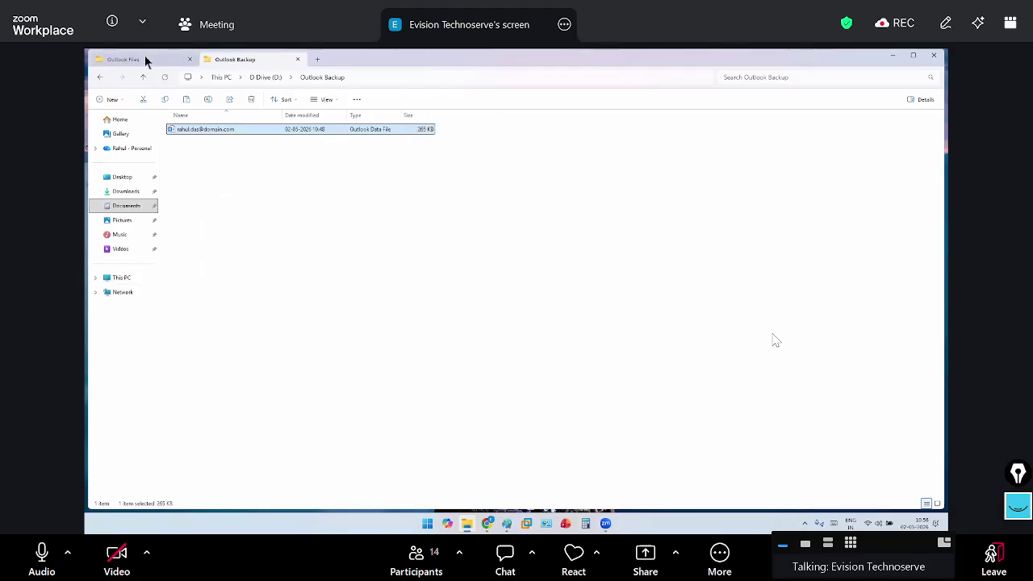
click(426, 325)
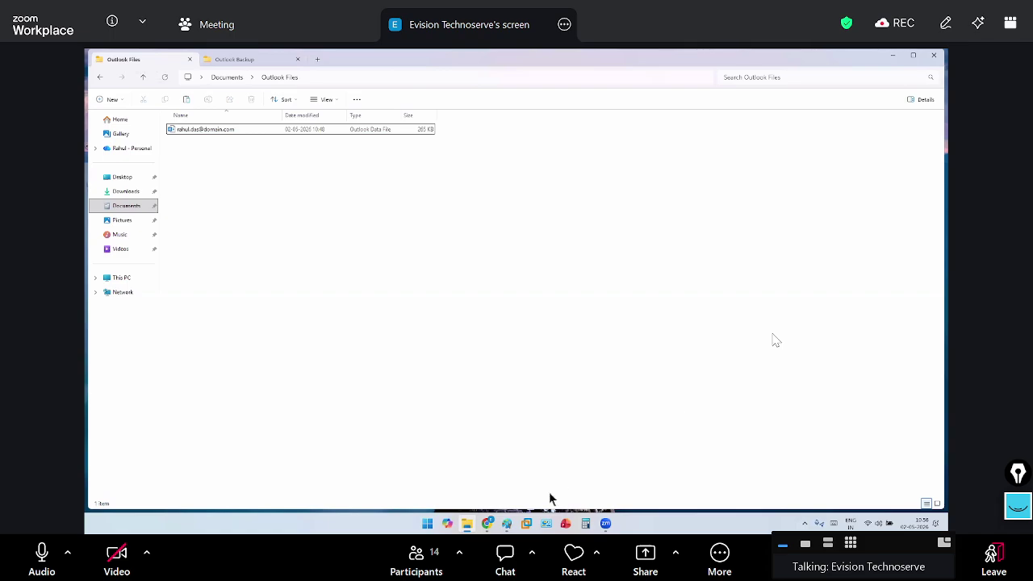
mouse_move(493, 522)
mouse_move(461, 529)
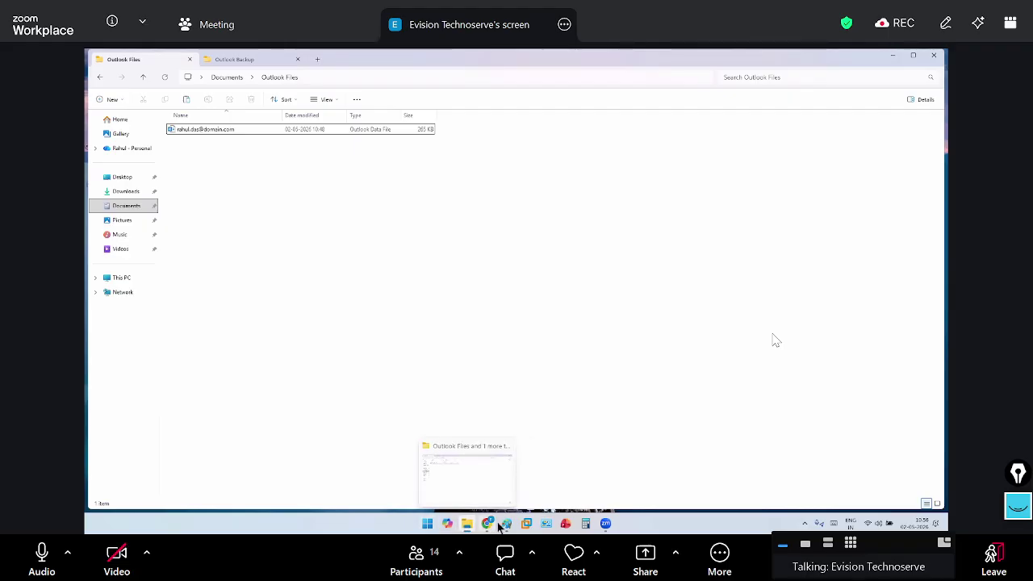
click(642, 527)
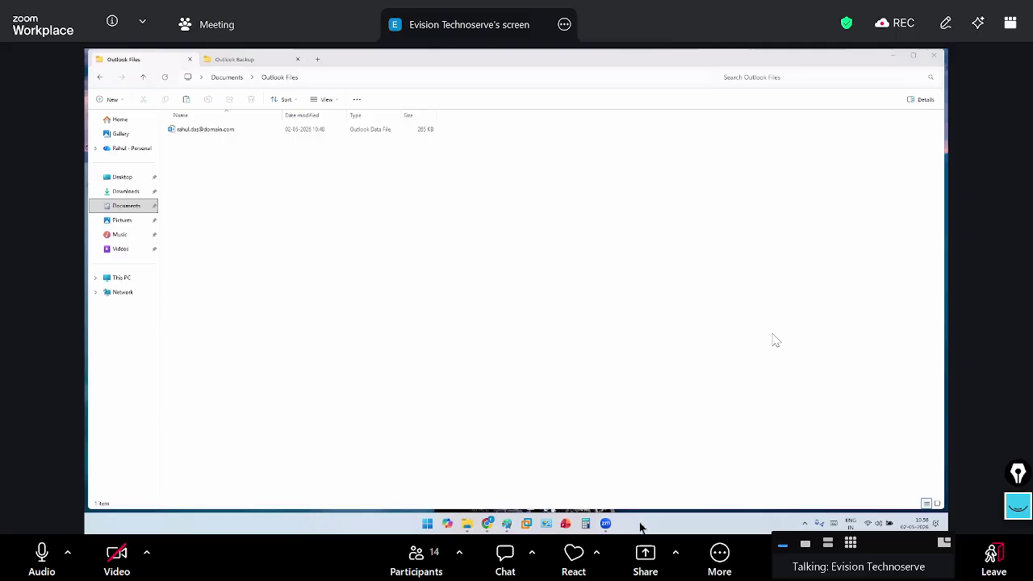
key(super+e)
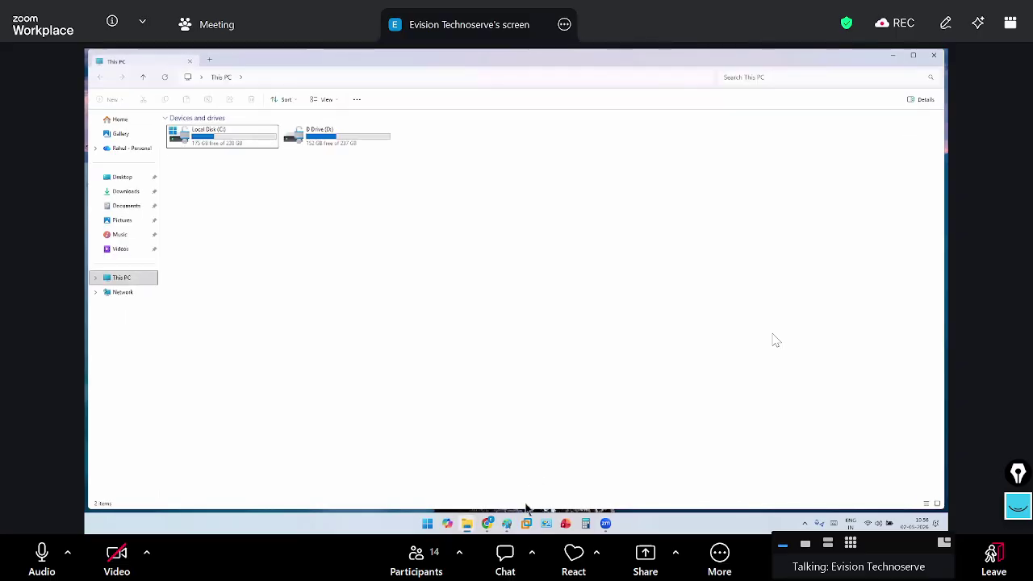
click(355, 139)
Open D:\Step by Step Guide\Outlook Management and view the 5_Pst Theory image in Paint
key(Return)
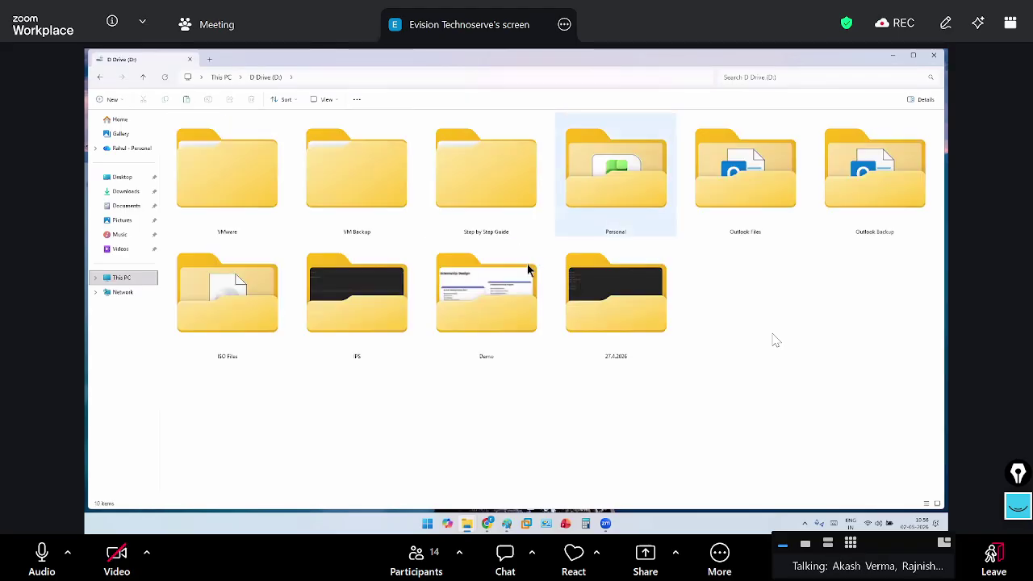
double_click(475, 258)
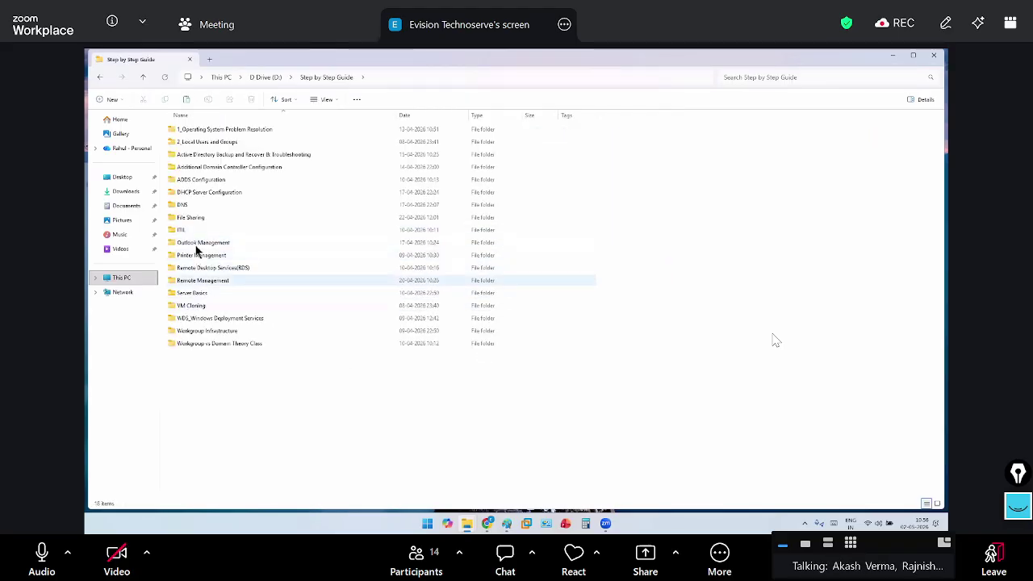
double_click(242, 242)
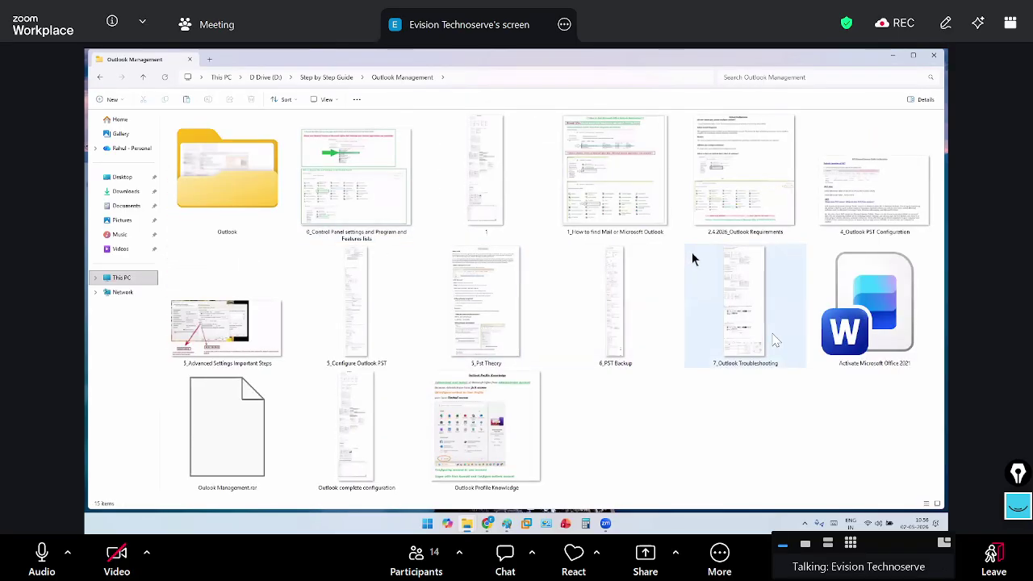
click(516, 359)
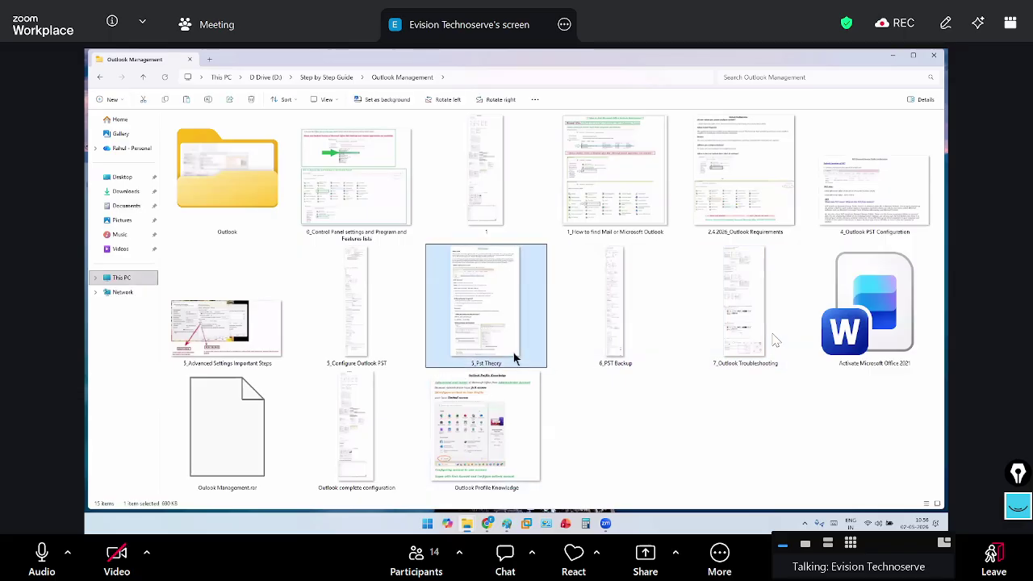
double_click(514, 355)
scroll(514, 353, down, 10)
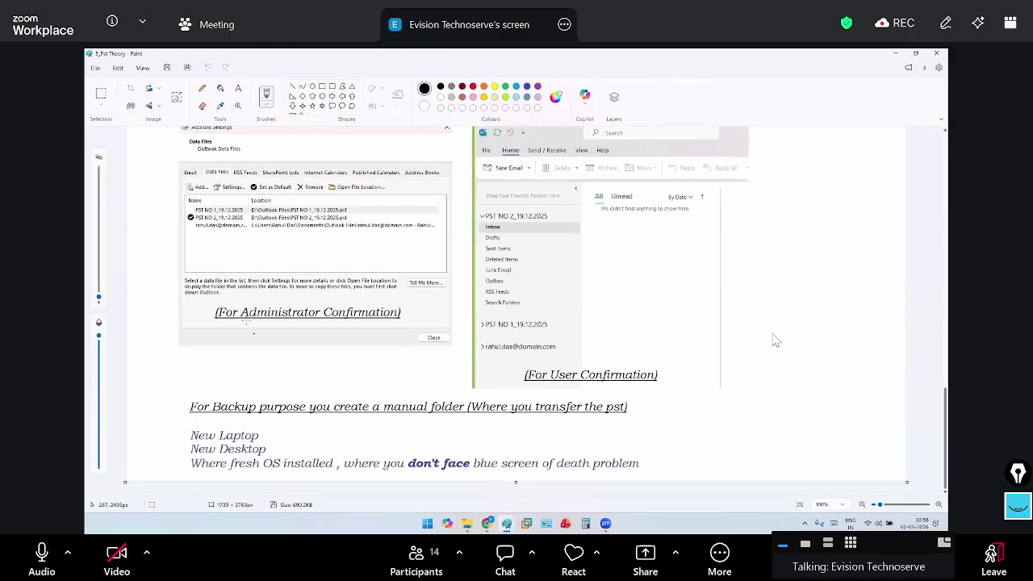
Draw two check marks over the (For Administrator Confirmation) screenshot with the pencil
drag(204, 328, 277, 272)
drag(211, 319, 289, 284)
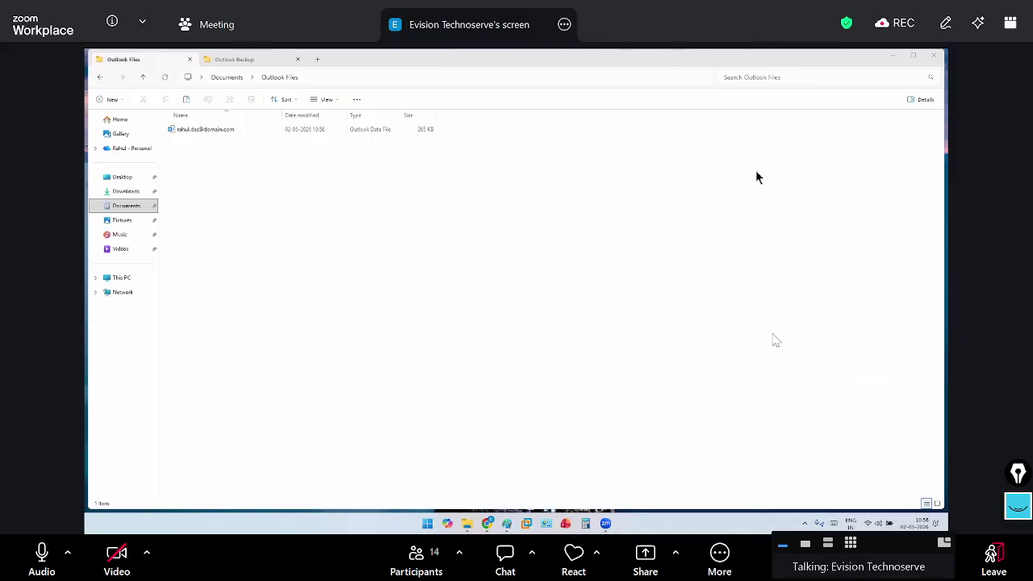
Select all four PST files in the D:\Outlook Files folder
click(933, 57)
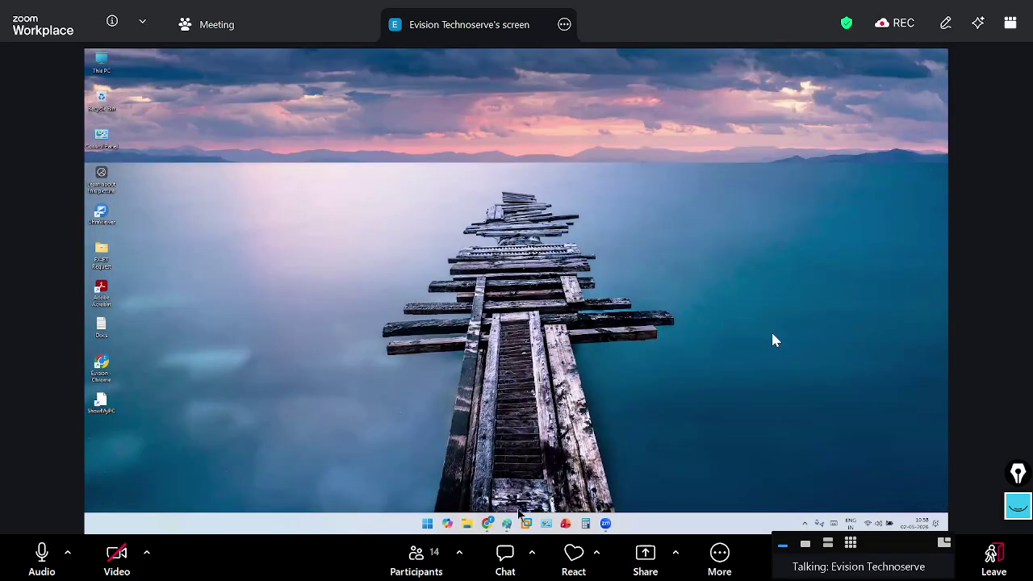
click(467, 523)
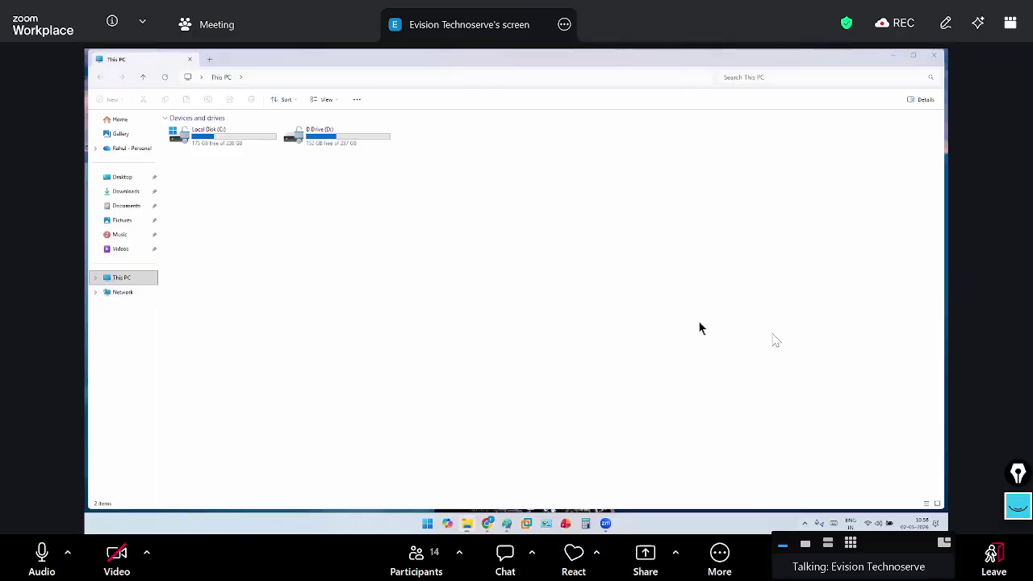
double_click(308, 142)
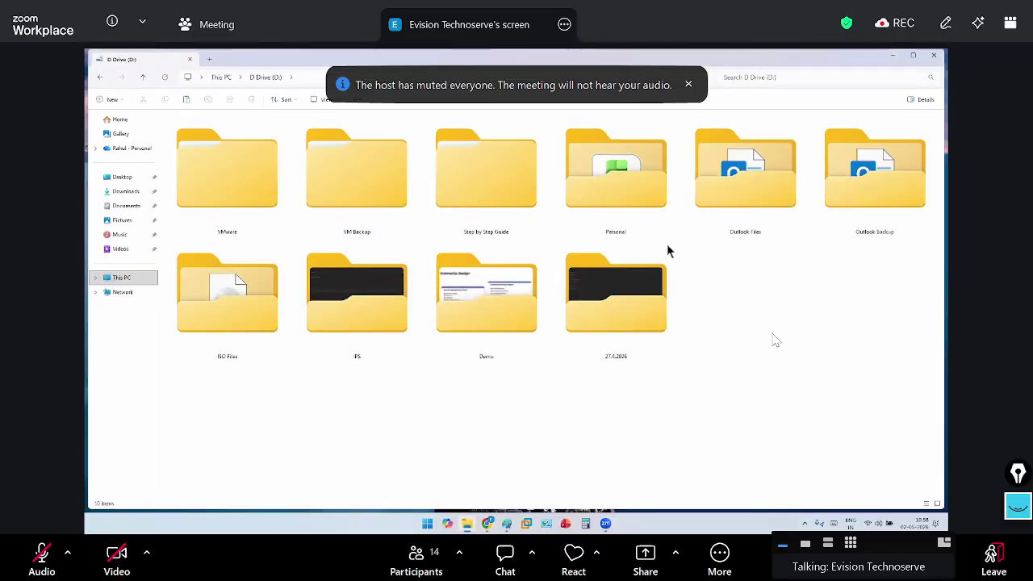
double_click(740, 231)
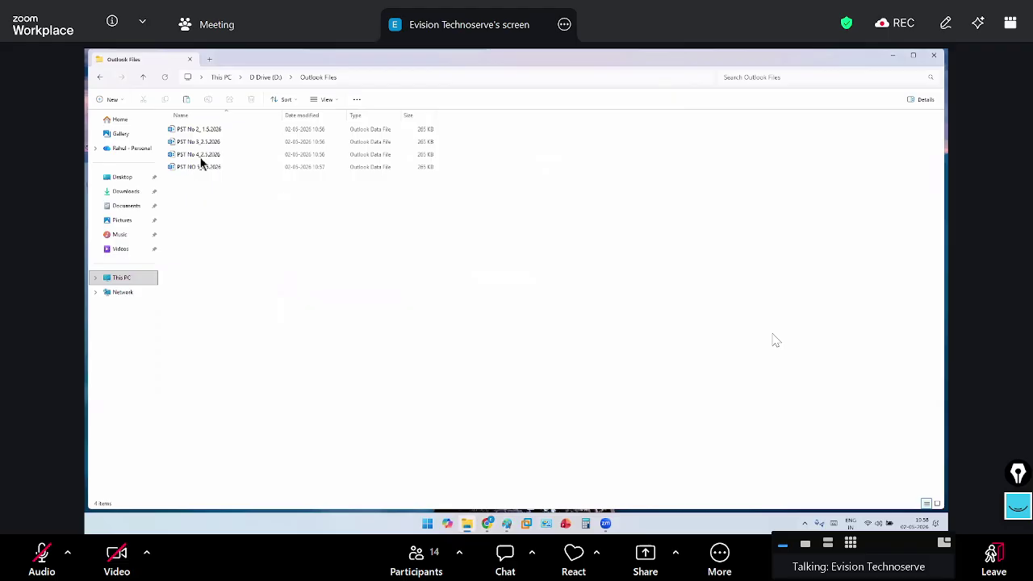
key(ctrl+a)
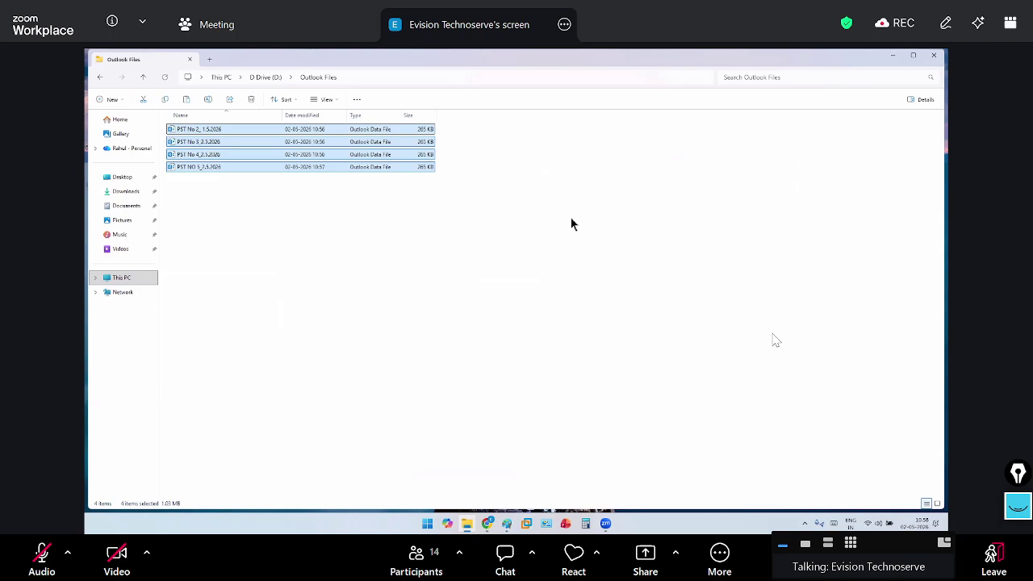
Paste the four PST files into D:\Outlook Backup, which now holds five data files
click(149, 281)
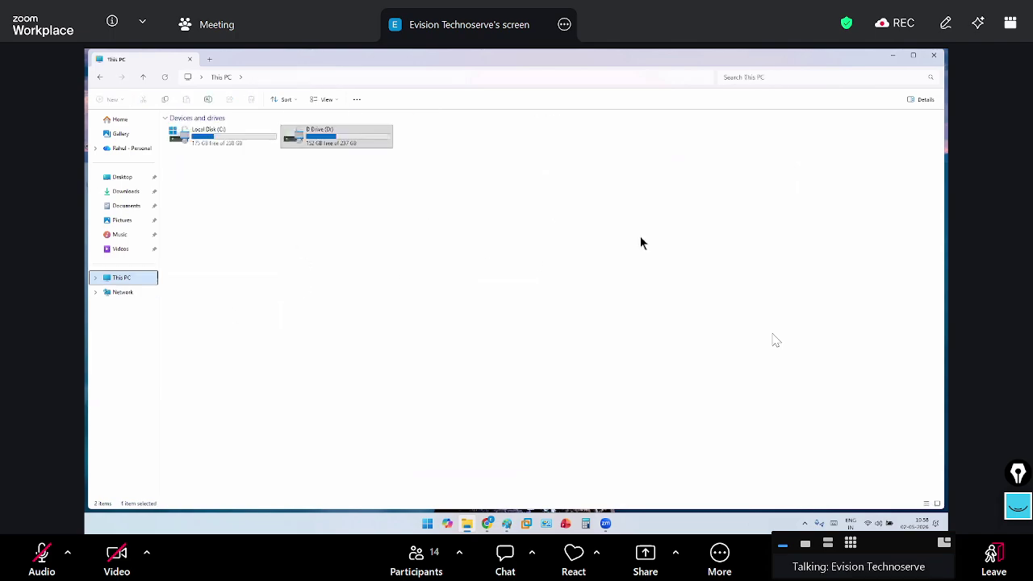
double_click(357, 140)
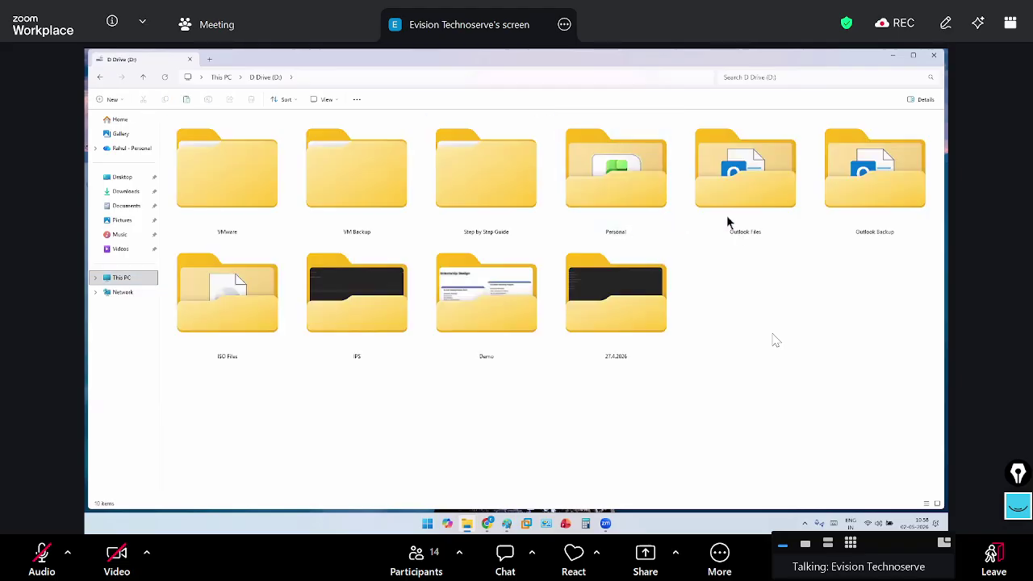
double_click(859, 208)
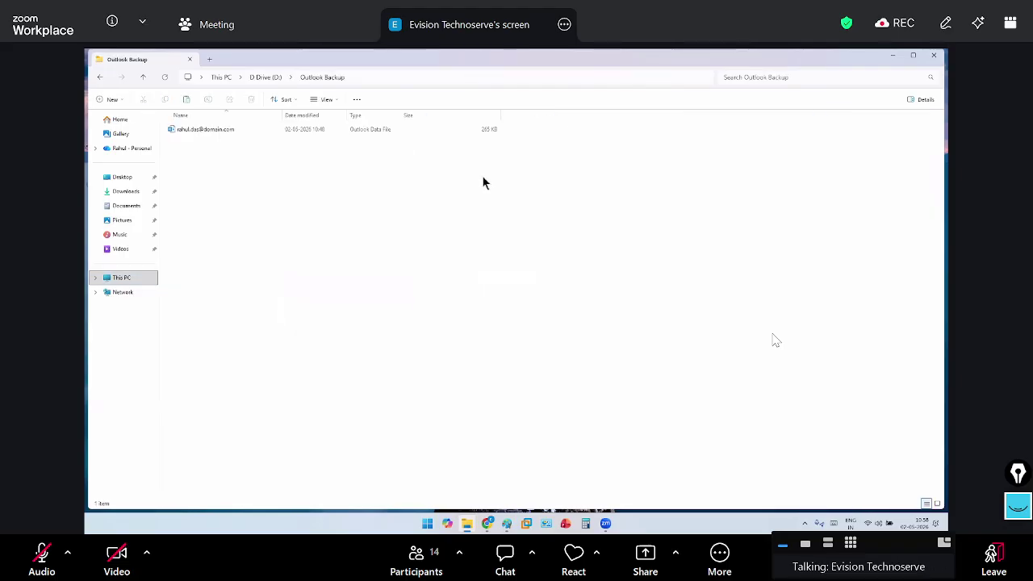
key(ctrl+v)
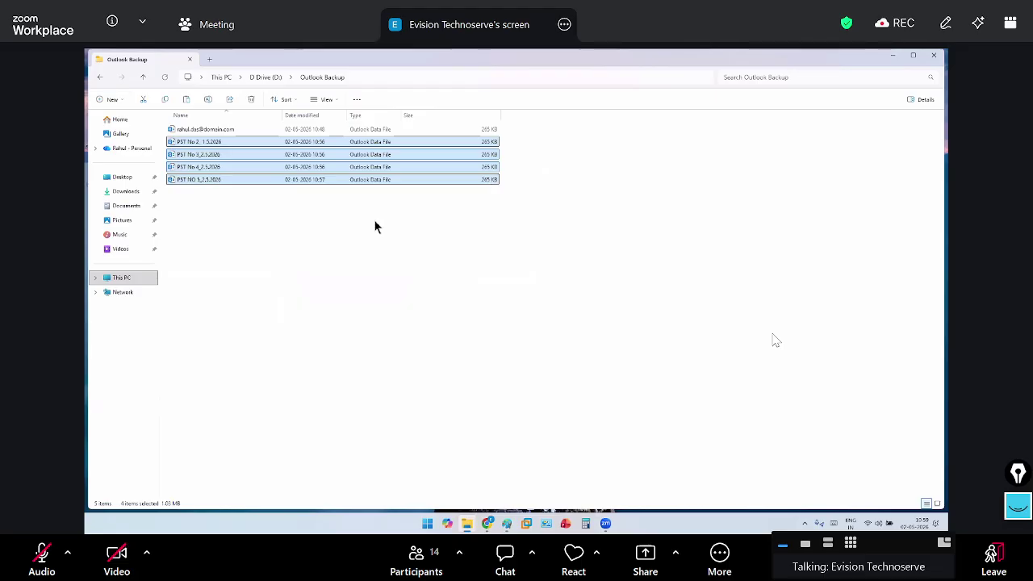
click(210, 239)
drag(206, 213, 275, 103)
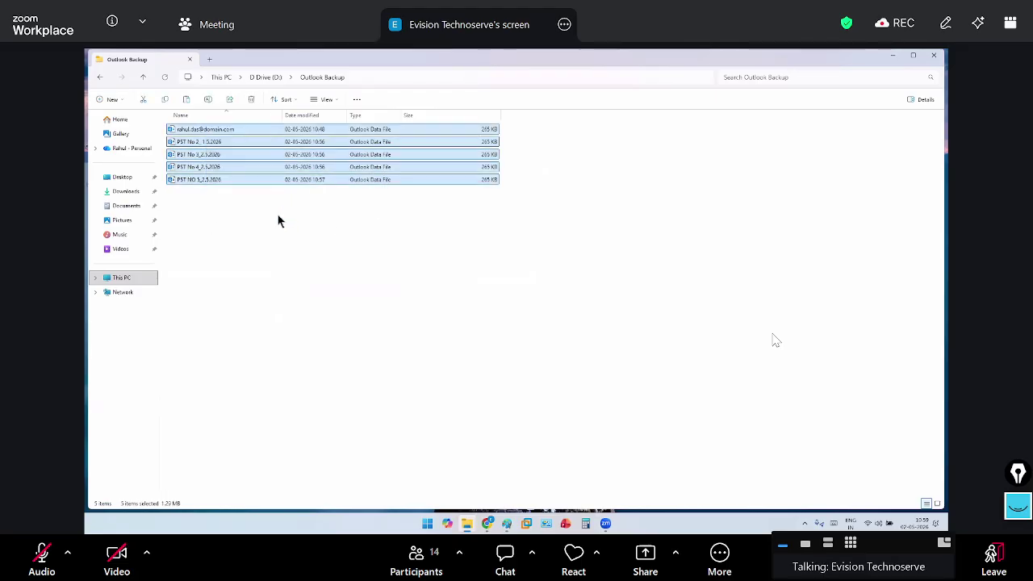
click(276, 213)
drag(199, 203, 279, 101)
Clear the file selection in the Outlook Backup folder
click(325, 208)
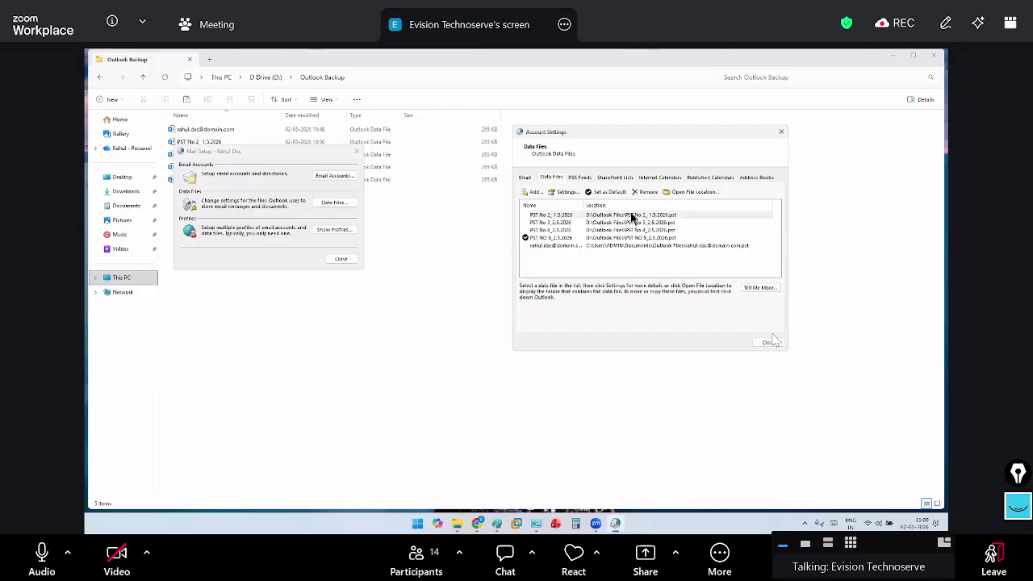
Review the PST No 2, 3 and 4 entries in Account Settings' data file list
click(593, 137)
drag(593, 137, 475, 146)
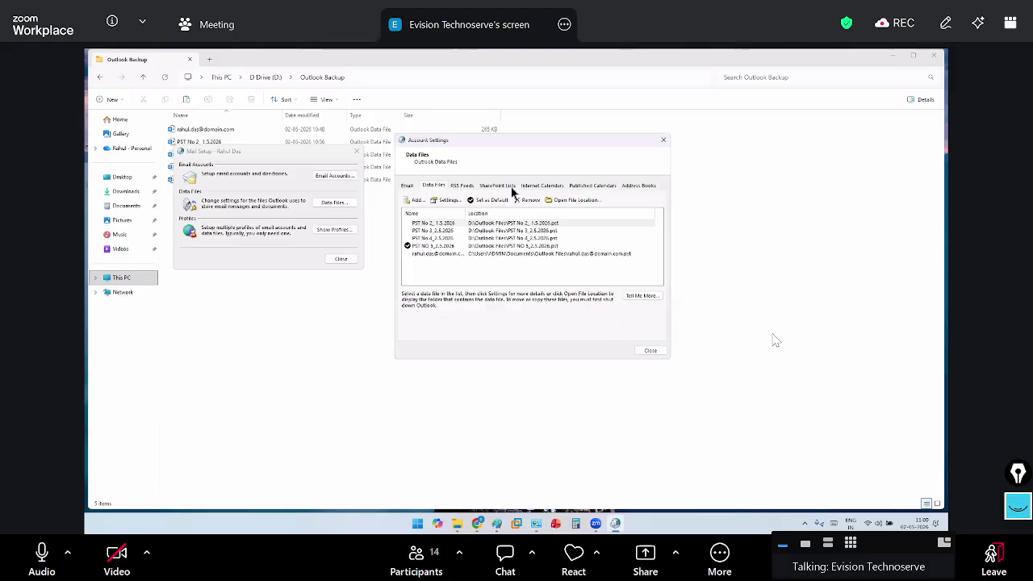
click(501, 223)
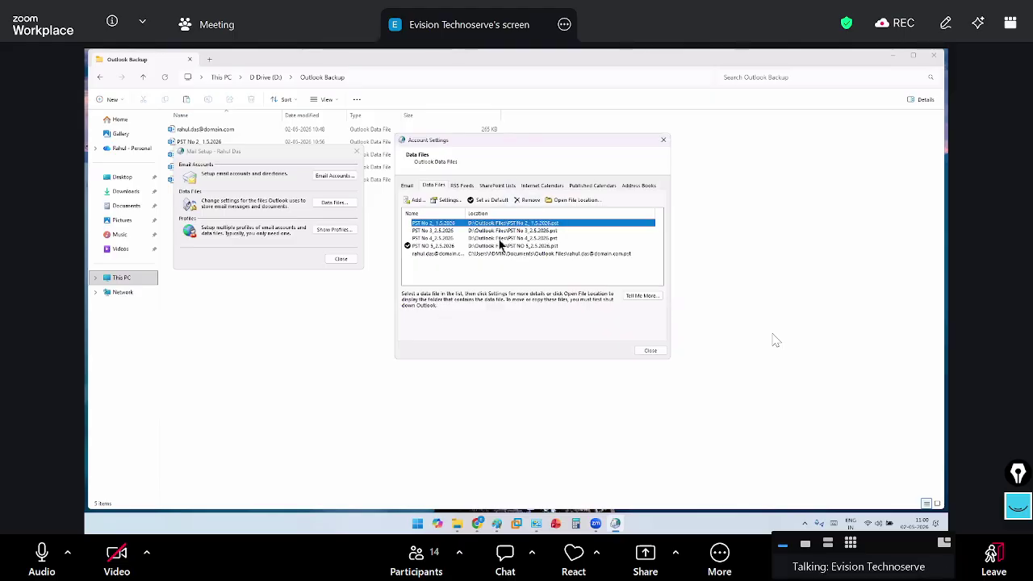
click(503, 233)
click(503, 239)
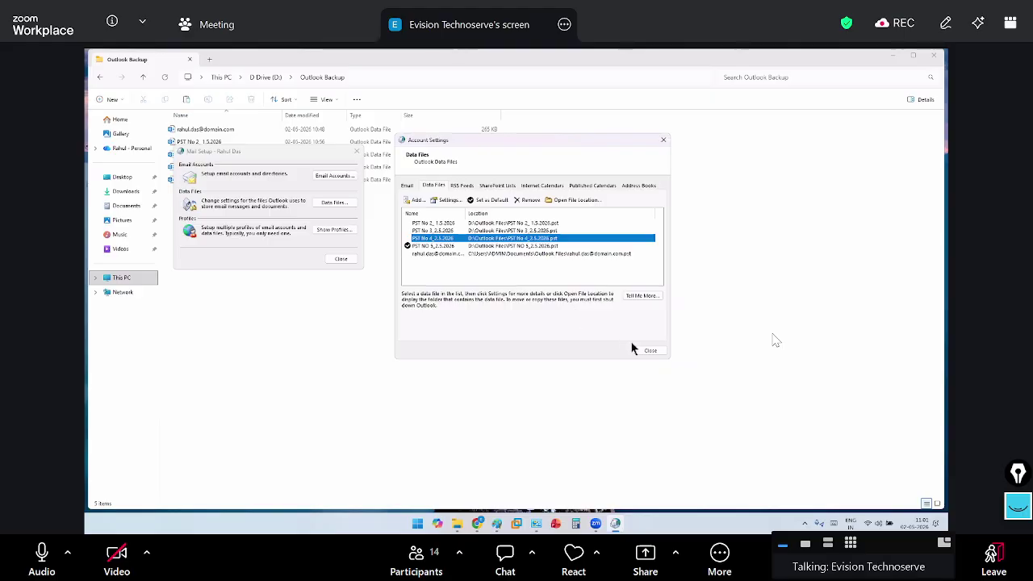
Close Account Settings and delete the existing mail profile under Show Profiles
click(650, 350)
click(334, 230)
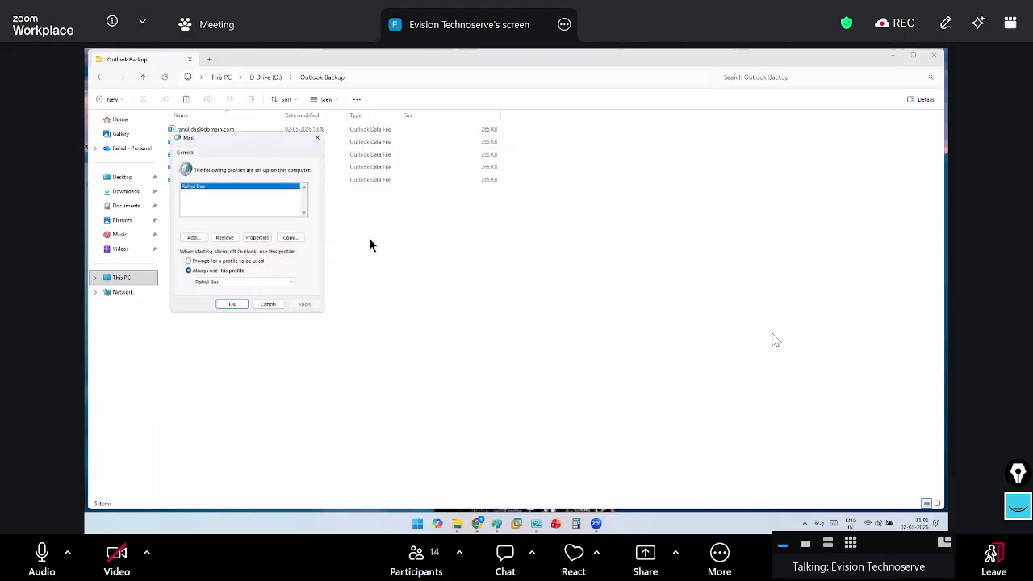
click(232, 237)
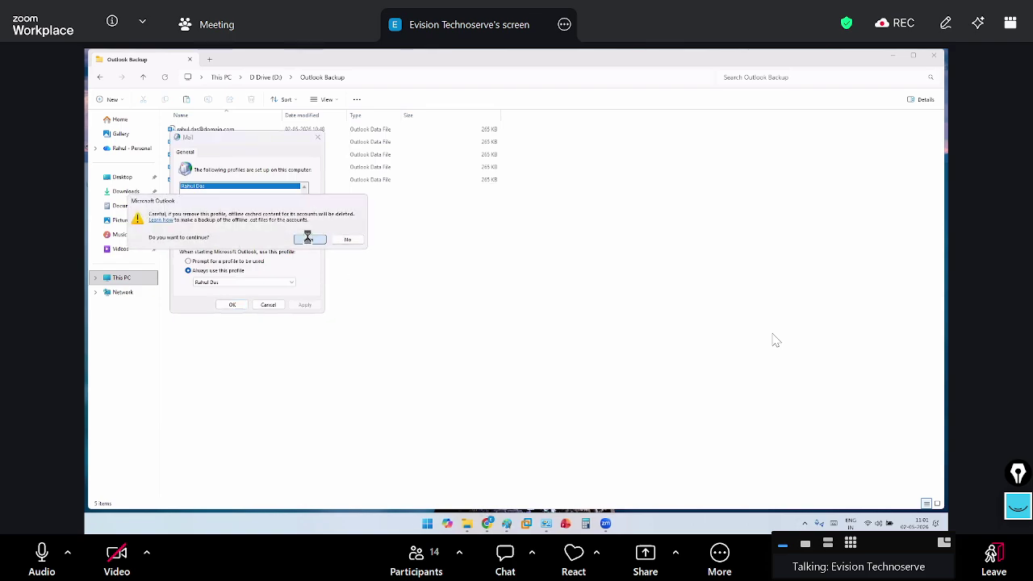
click(309, 239)
click(232, 304)
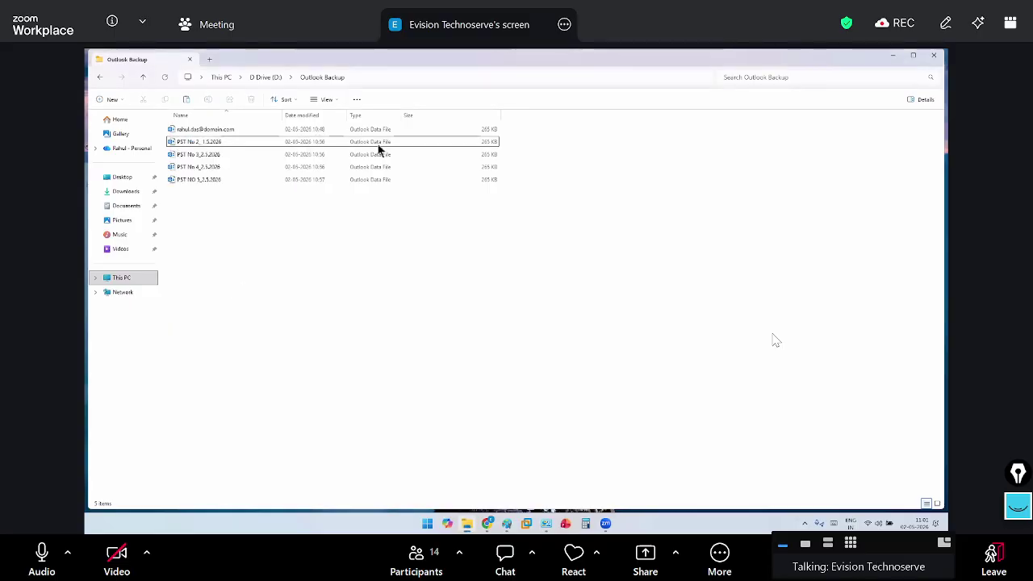
Launch Outlook (classic) from the Start menu by searching 'ou'
key(super+d)
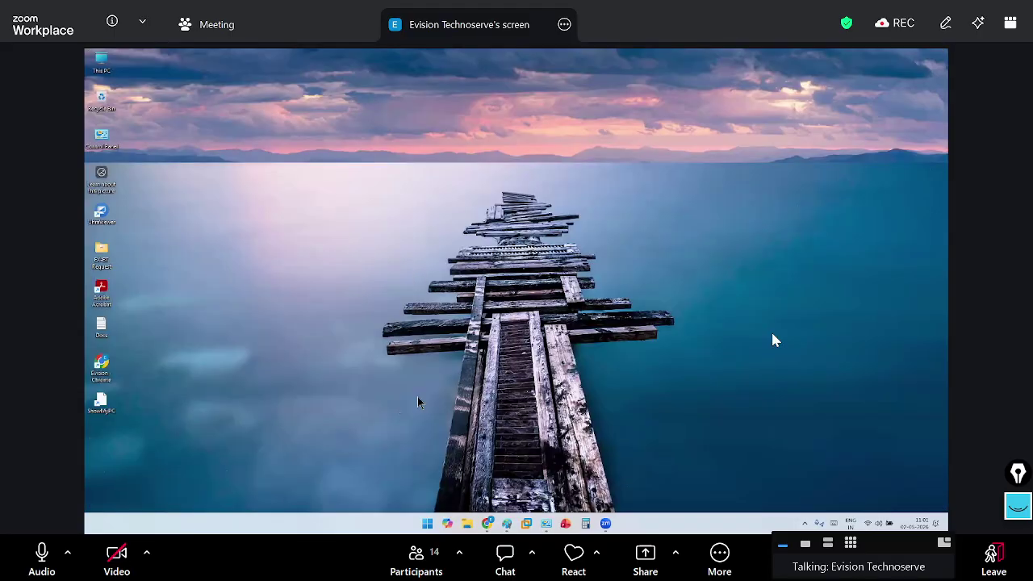
click(431, 524)
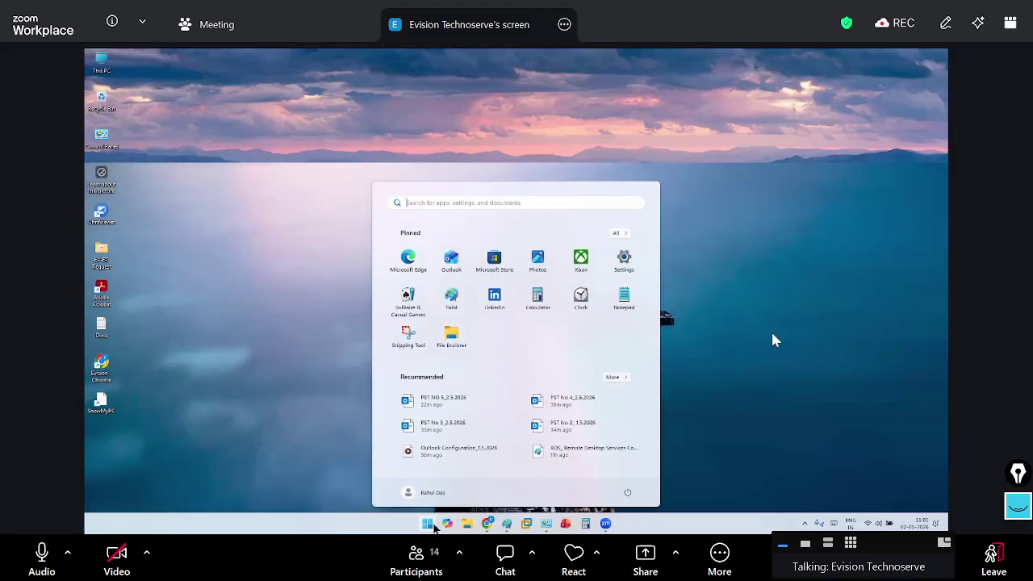
text(ou)
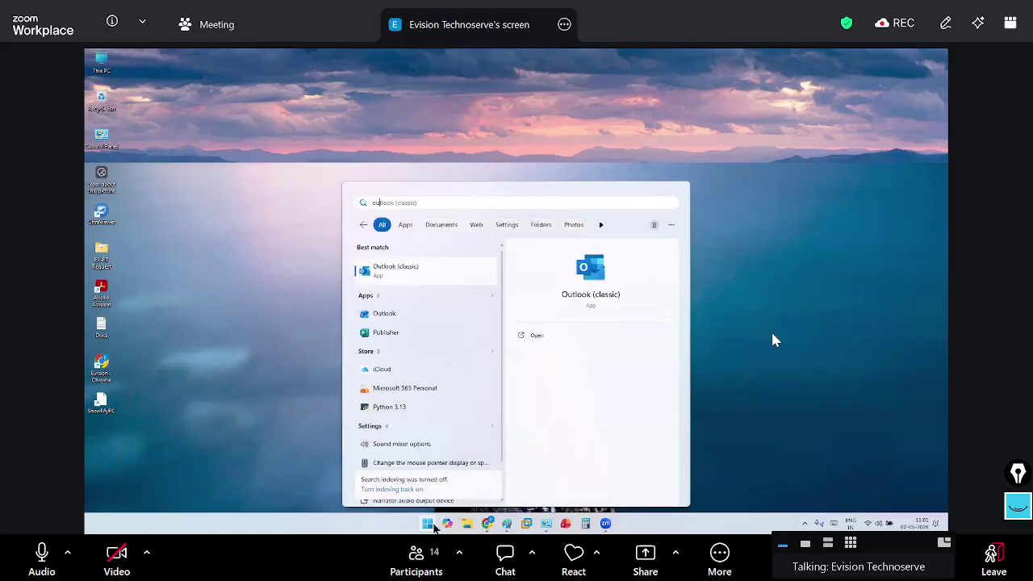
key(Return)
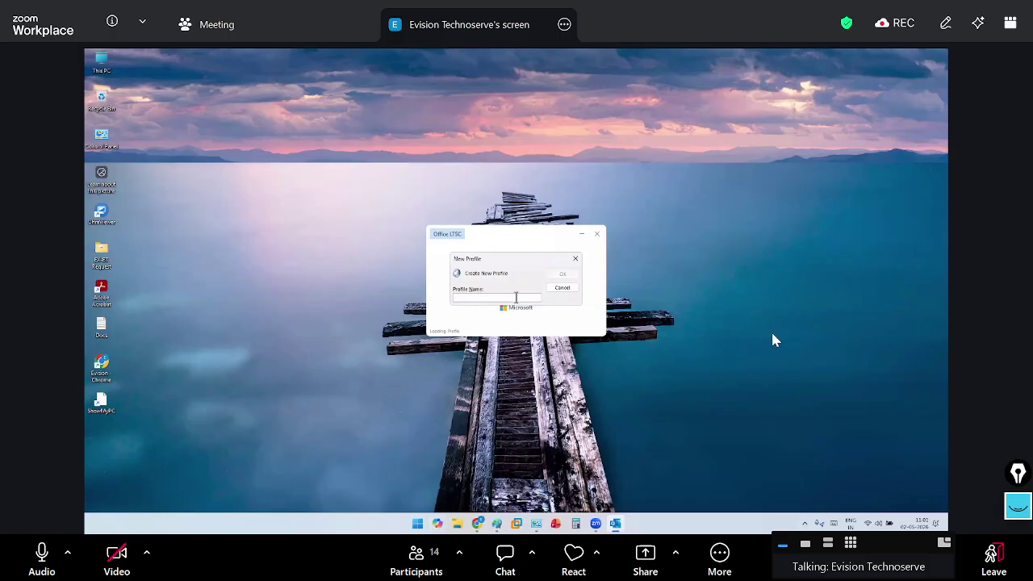
Cancel Outlook's New Profile prompt and bring up All Control Panel Items
click(575, 289)
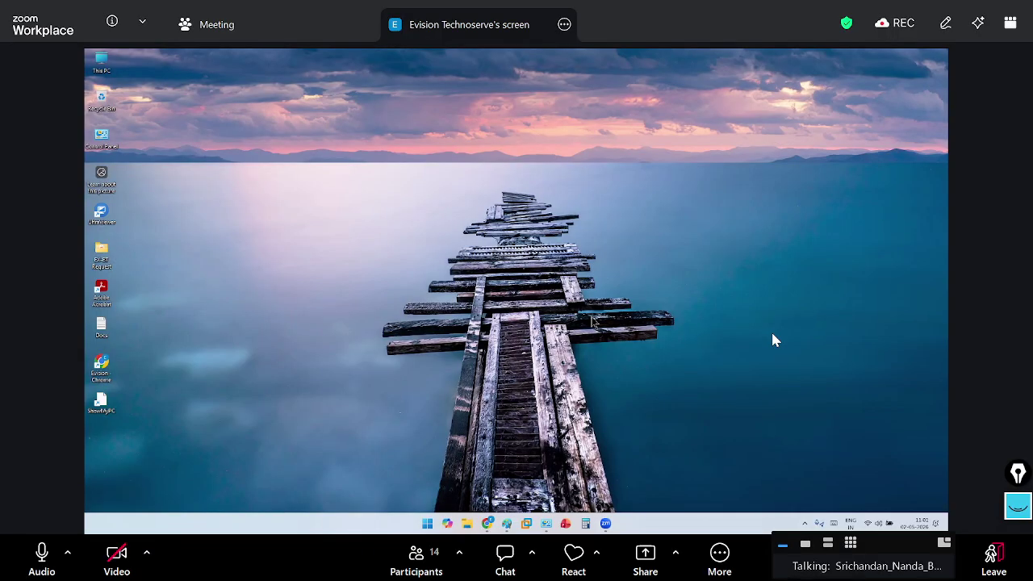
click(545, 523)
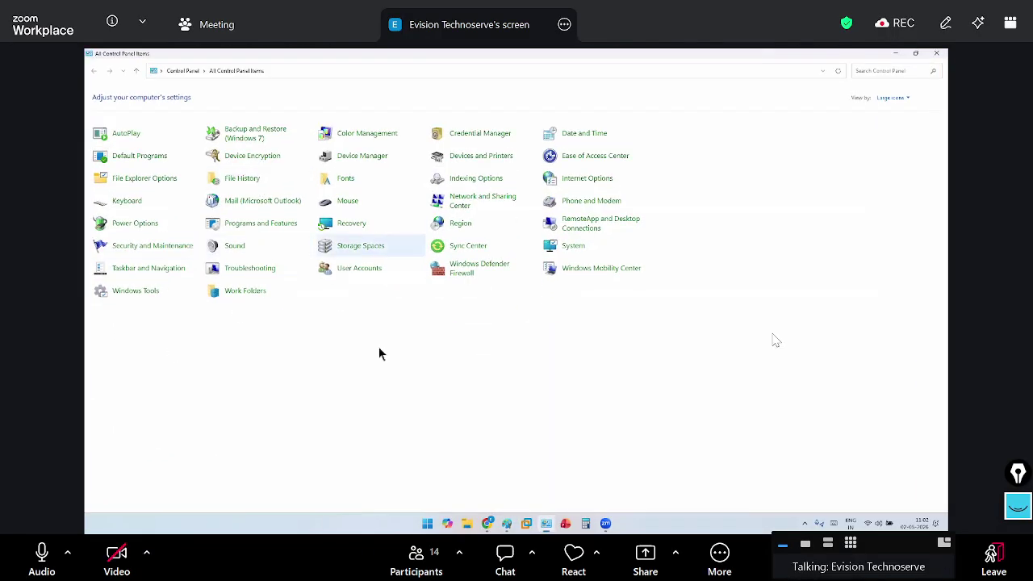
Add a new mail profile in Mail (Microsoft Outlook), named after the user
click(274, 202)
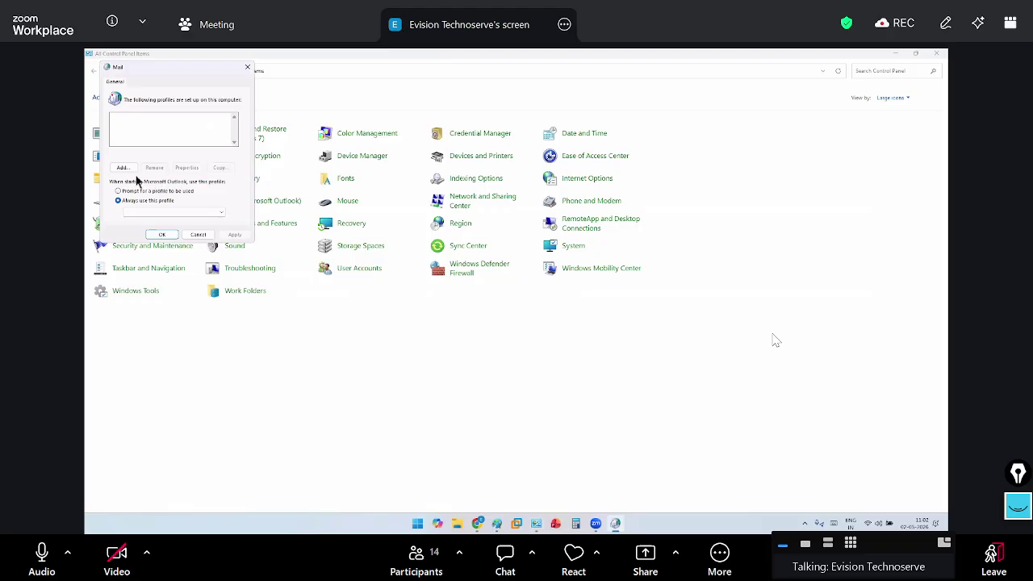
click(123, 167)
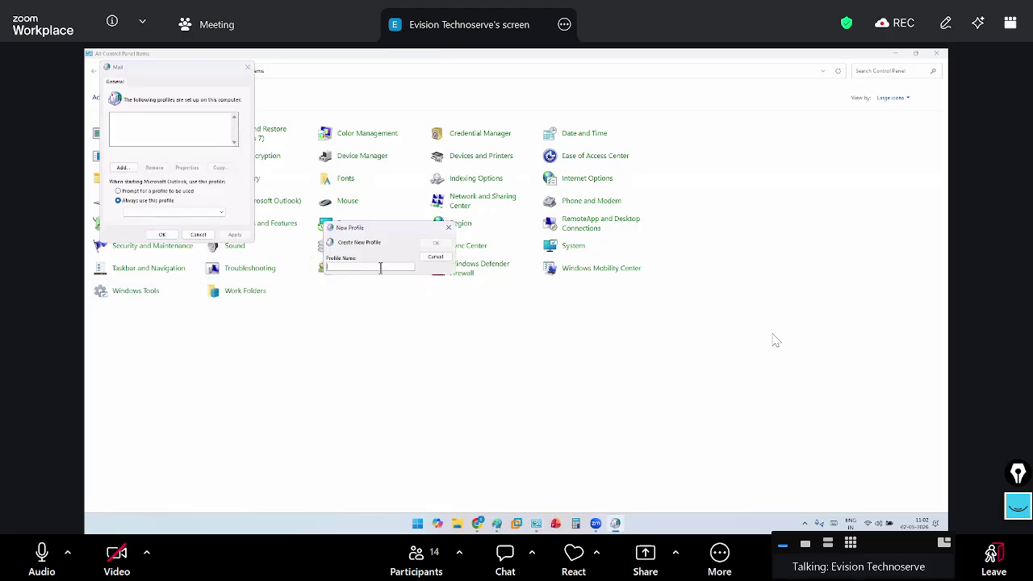
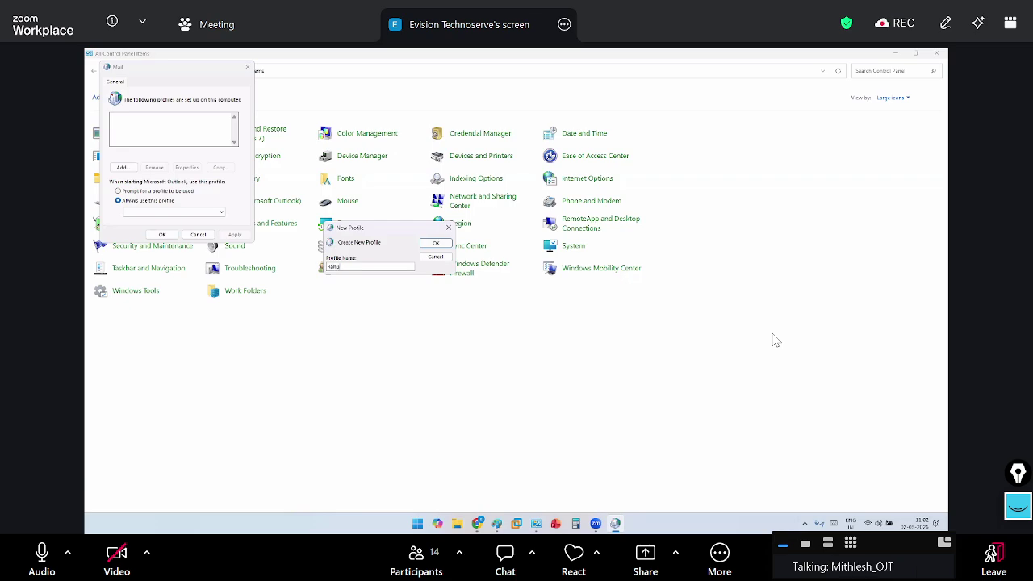
click(436, 242)
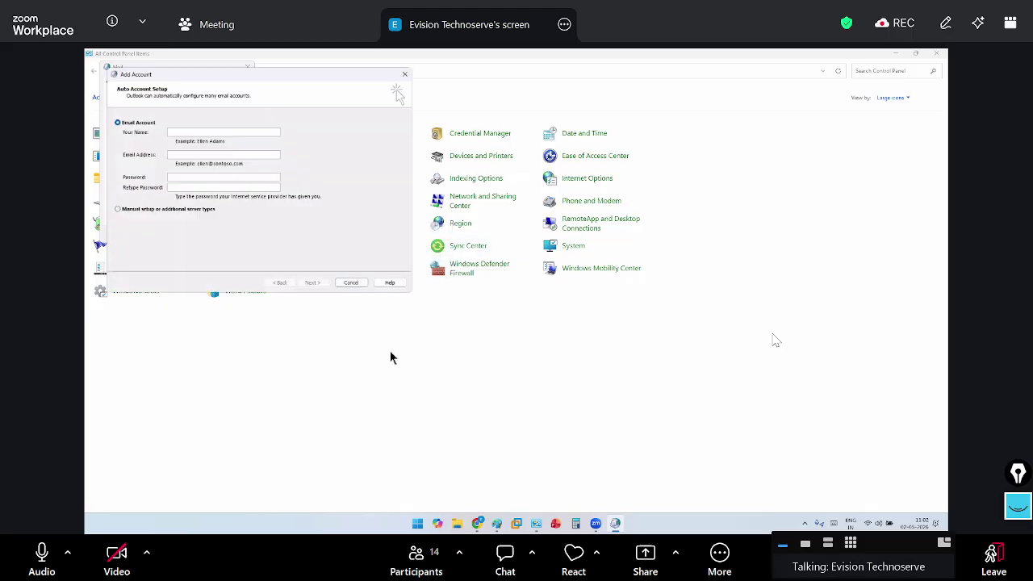
Choose manual account setup with the POP or IMAP account type
click(118, 212)
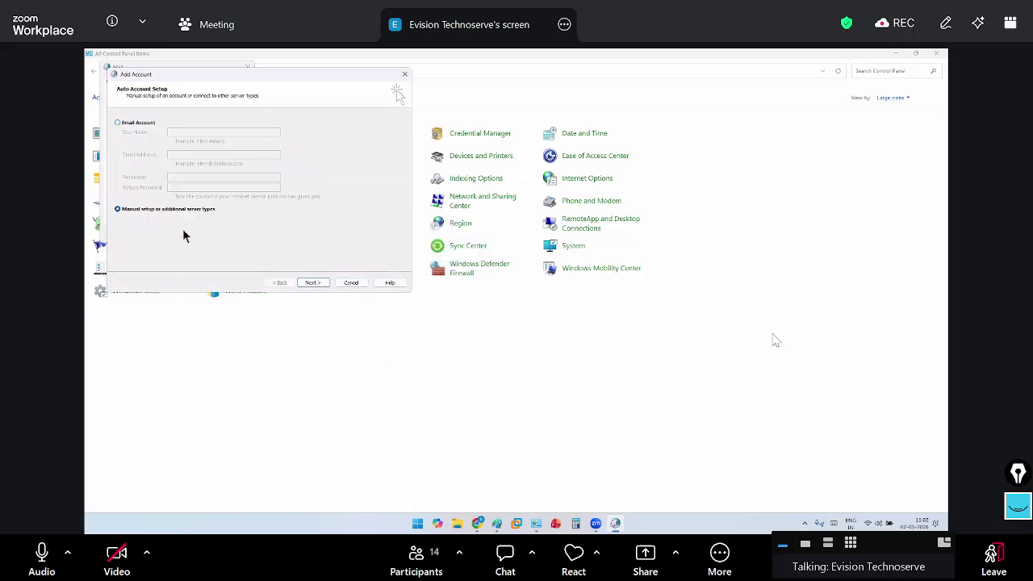
click(312, 282)
click(161, 166)
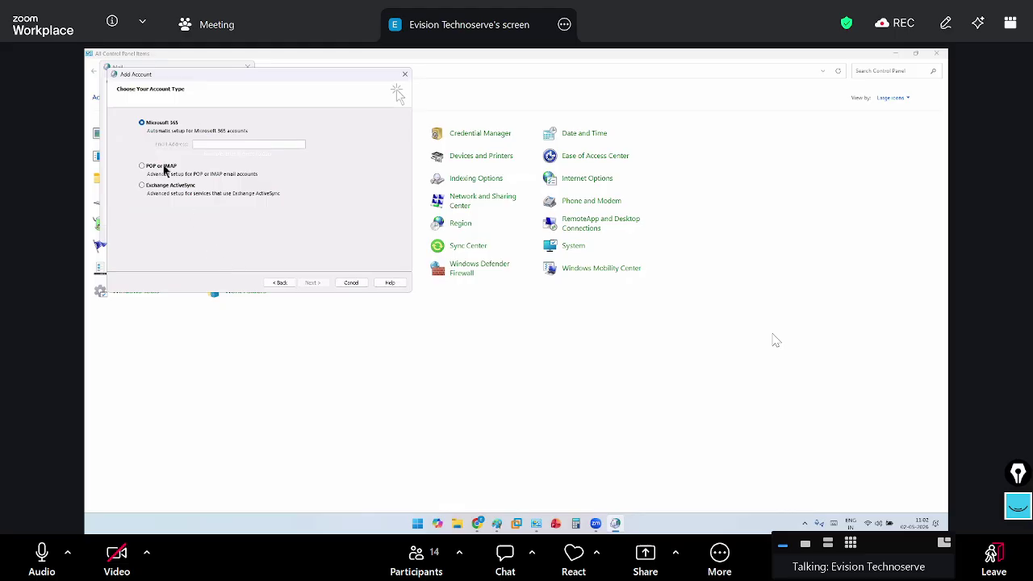
click(322, 286)
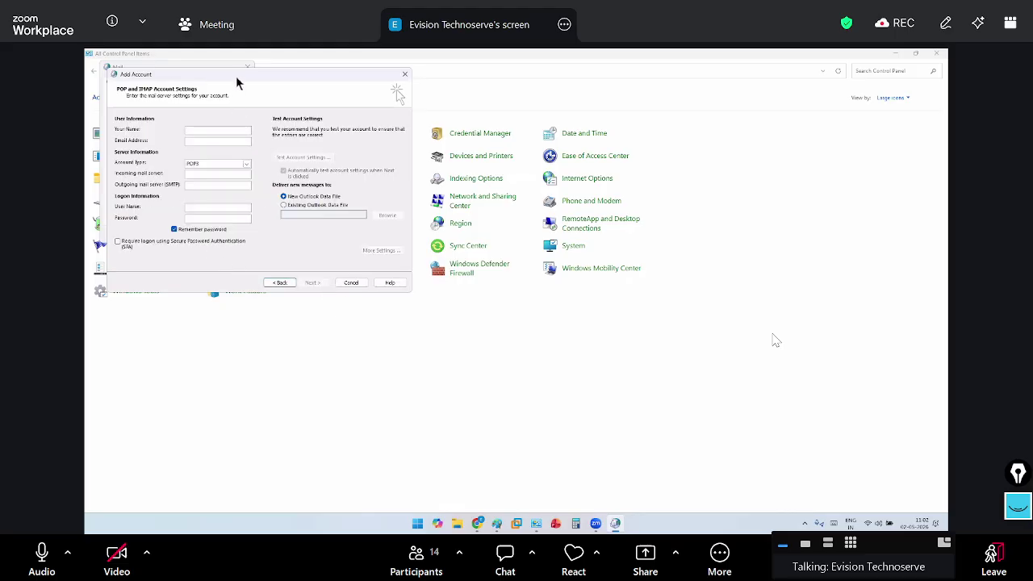
Enter the user's full name and e-mail address in the account form
drag(238, 78, 469, 241)
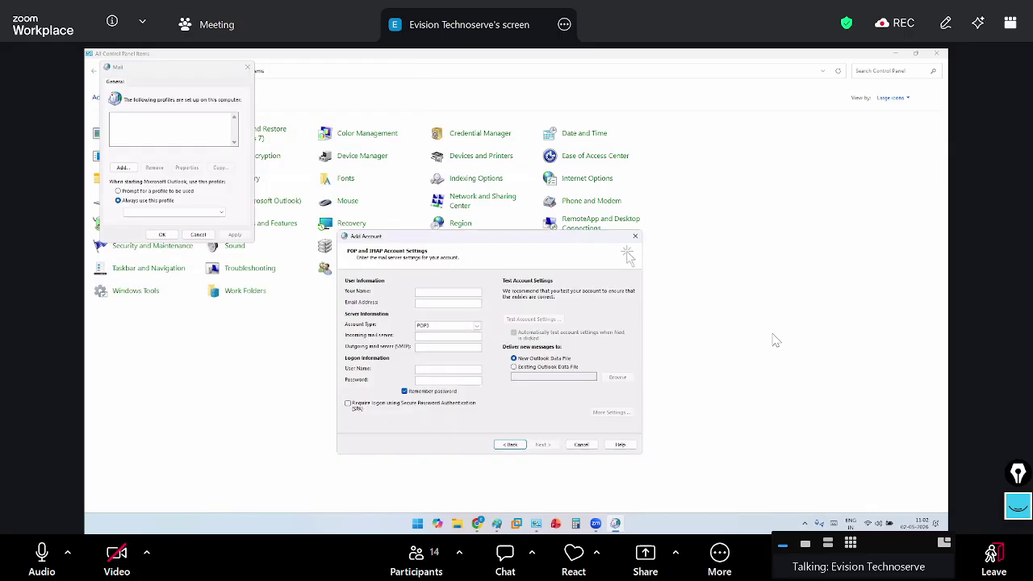
key(Tab)
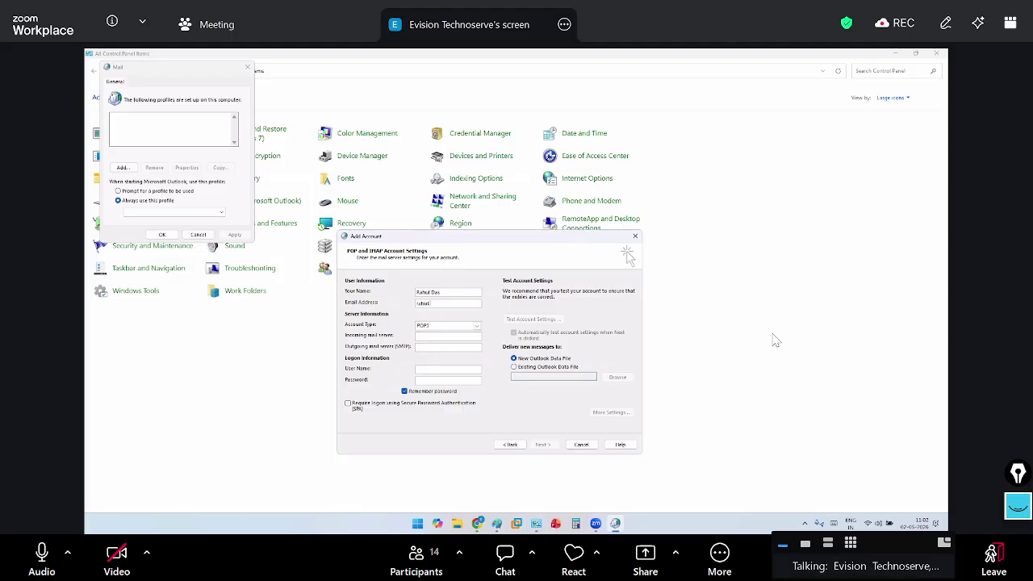
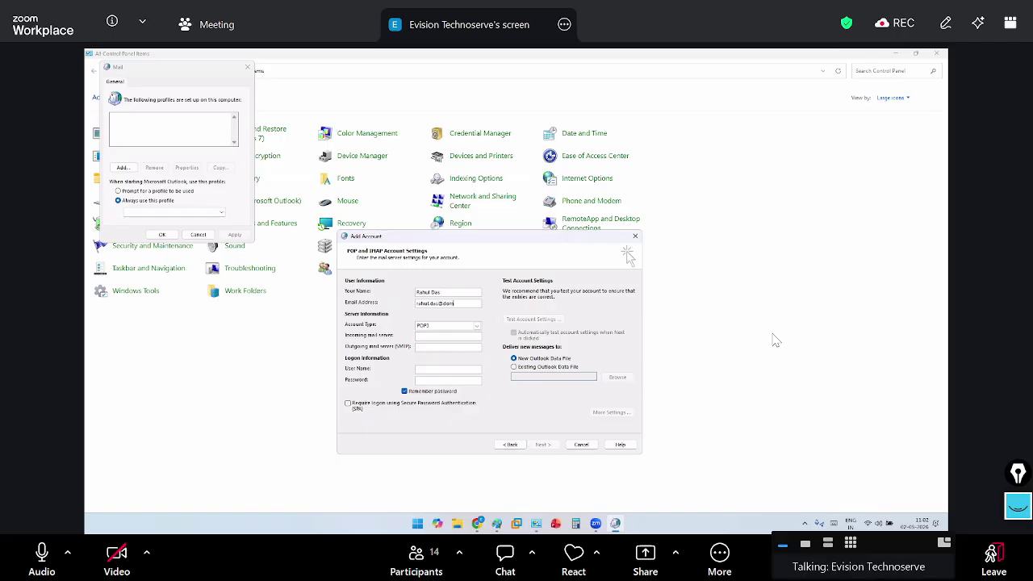
key(Tab)
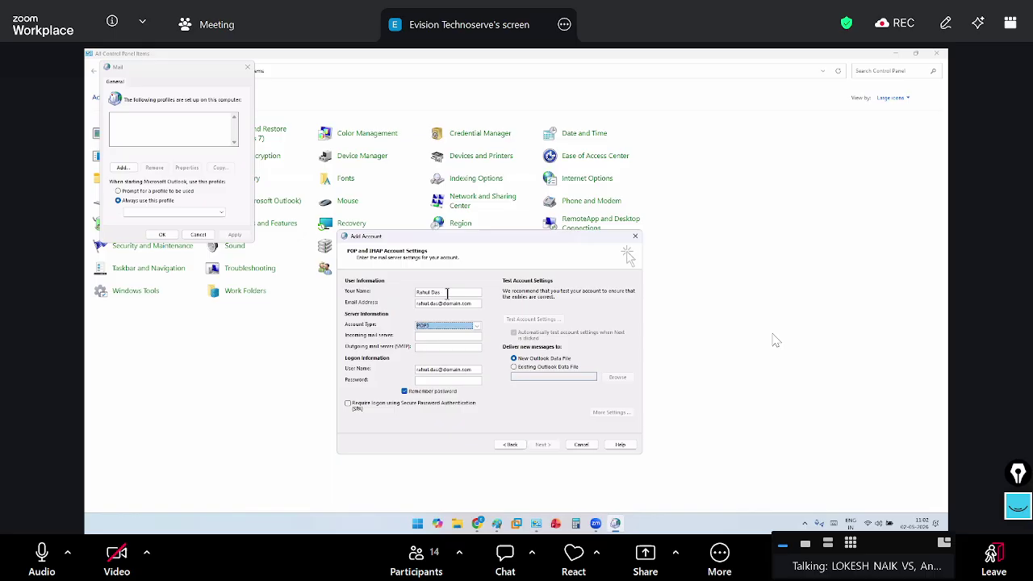
Set both incoming and outgoing mail servers to mail.domain.com
click(435, 338)
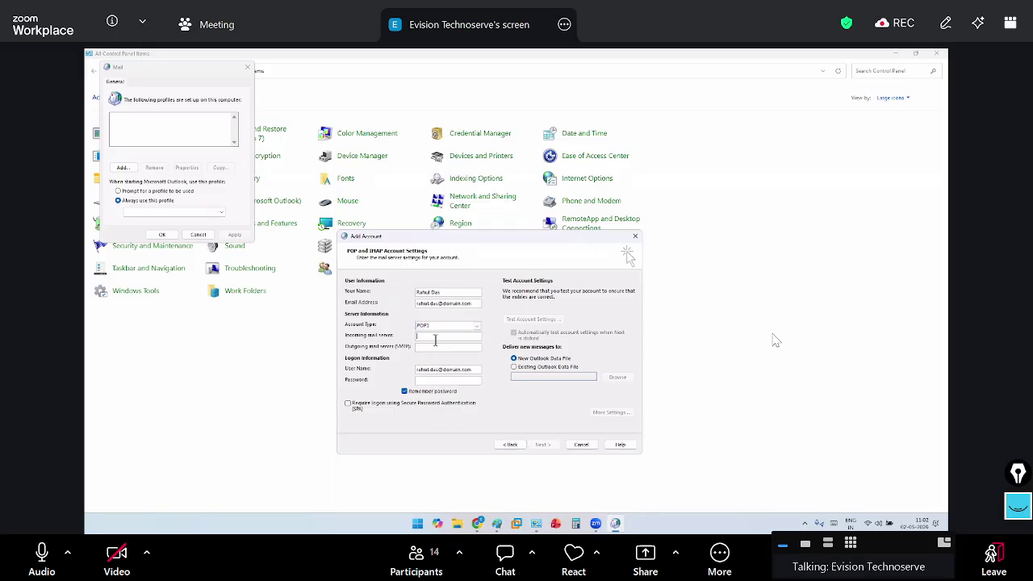
text(mail.domain)
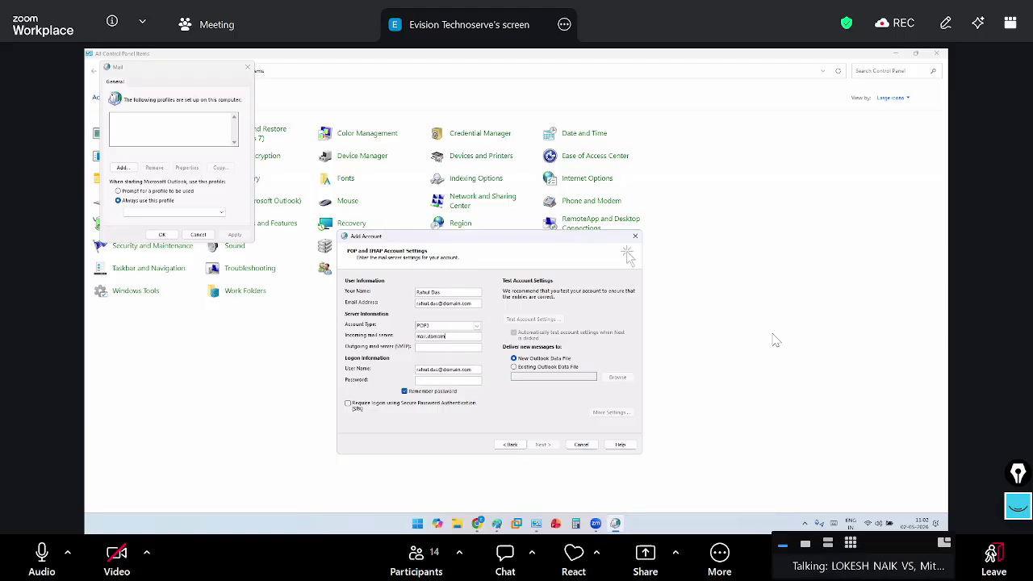
text(.com)
key(ctrl+a)
key(ctrl+c)
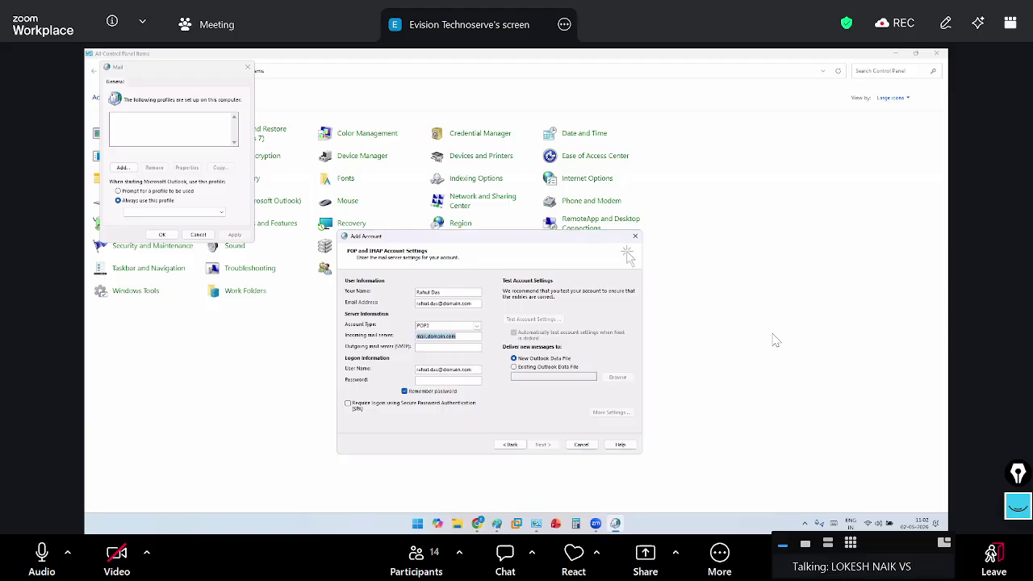
key(Tab)
key(ctrl+v)
key(Tab)
key(Tab)
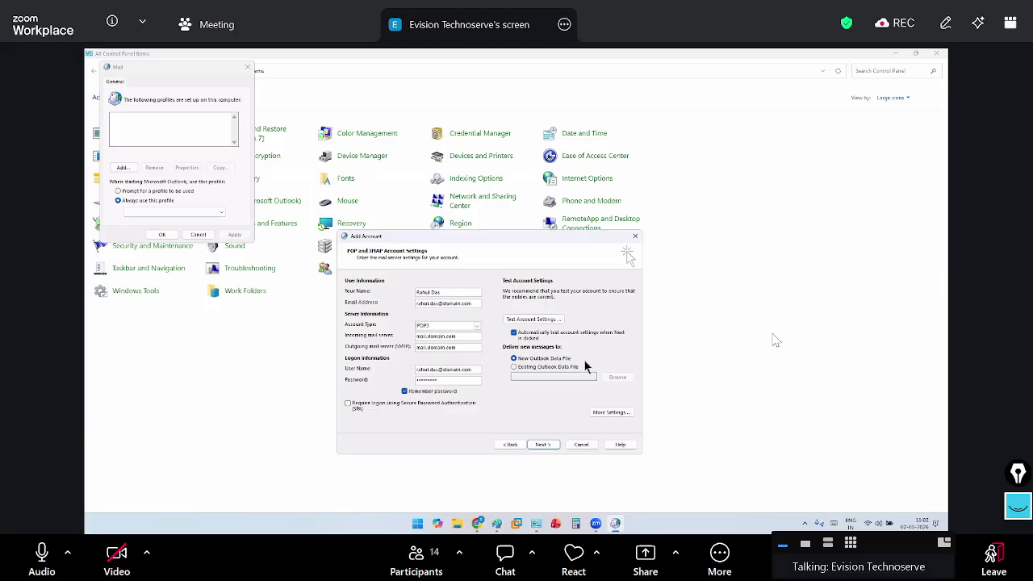
Require authentication for the outgoing server in More Settings
click(611, 412)
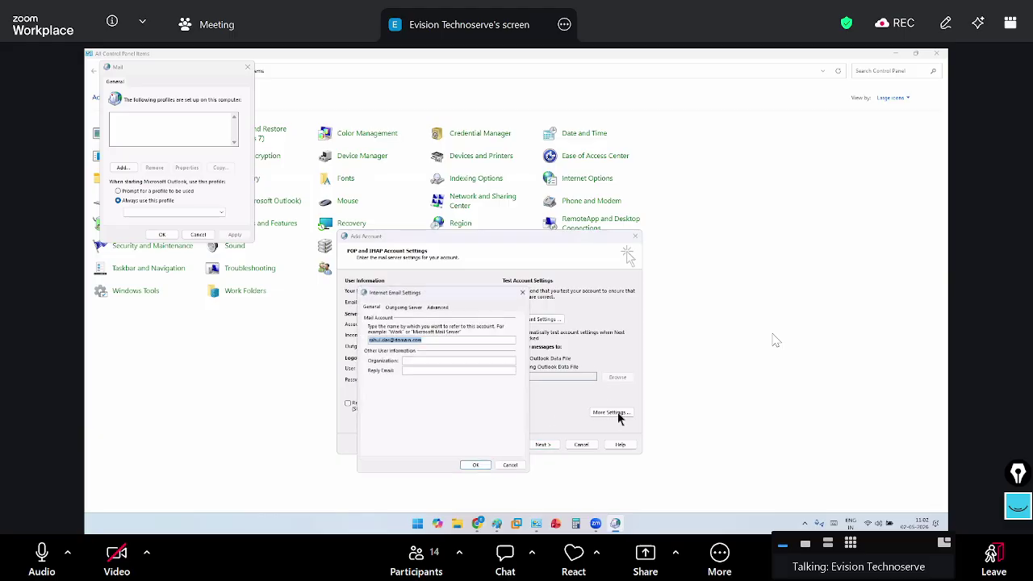
click(398, 304)
click(364, 314)
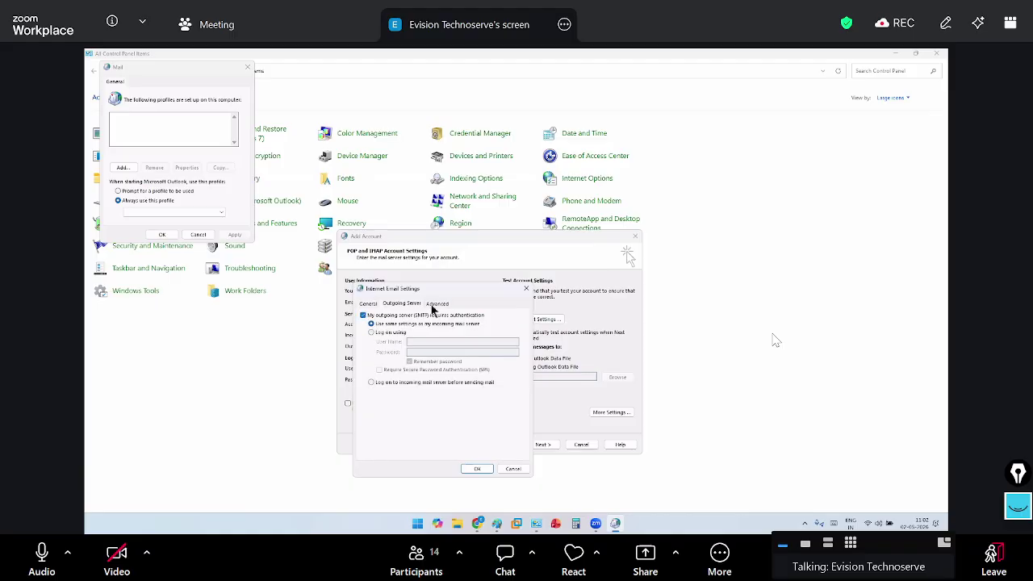
Use SSL/TLS on POP3 995, STARTTLS on SMTP 587, 5-minute timeout, no server removal
click(436, 303)
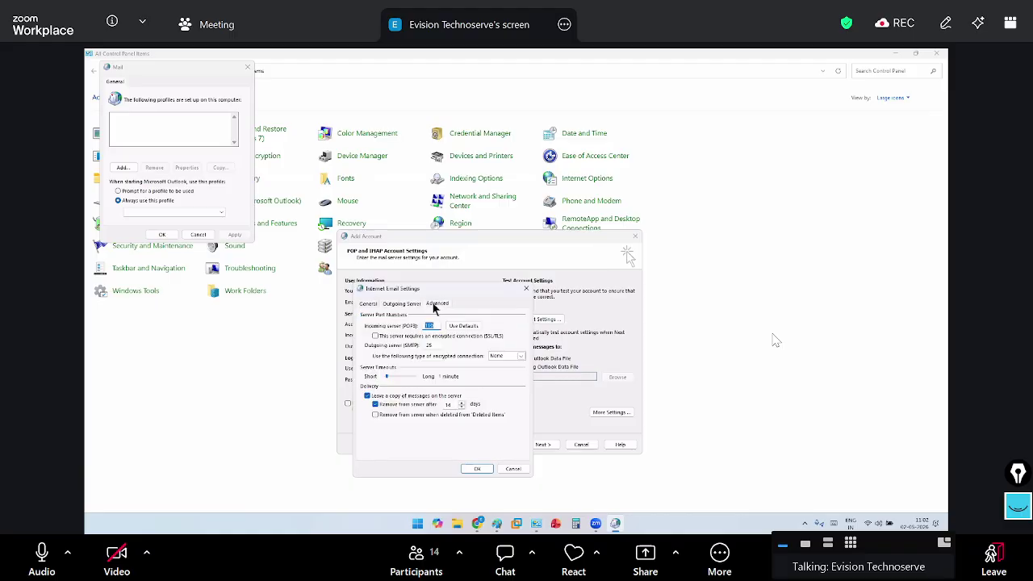
click(375, 336)
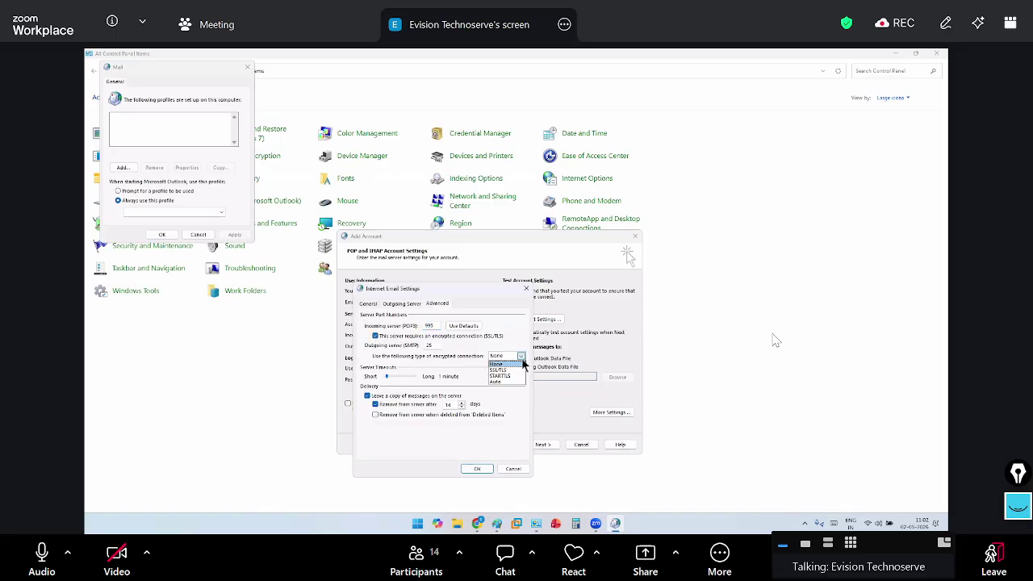
click(505, 370)
click(516, 356)
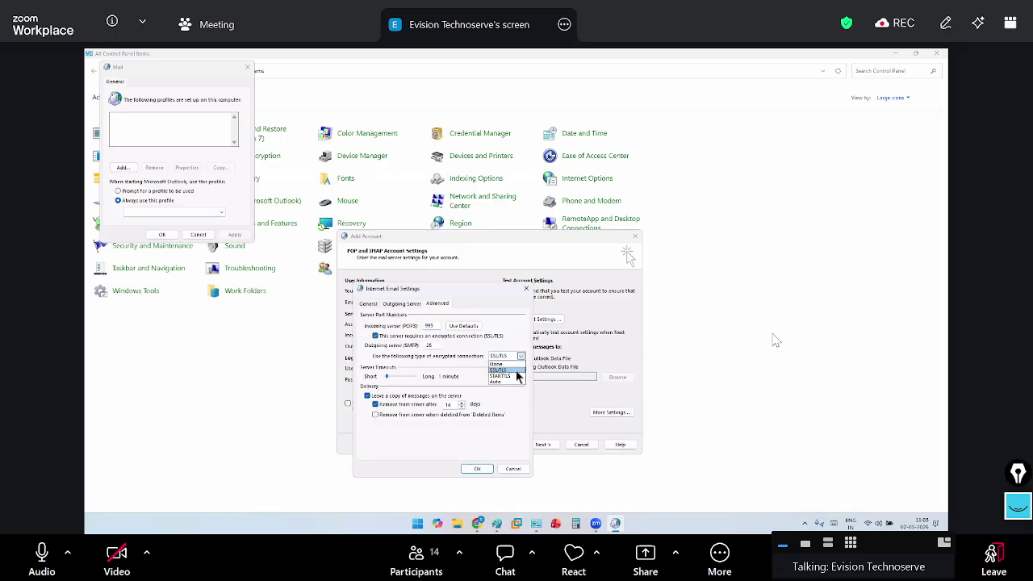
click(517, 376)
drag(432, 345, 401, 345)
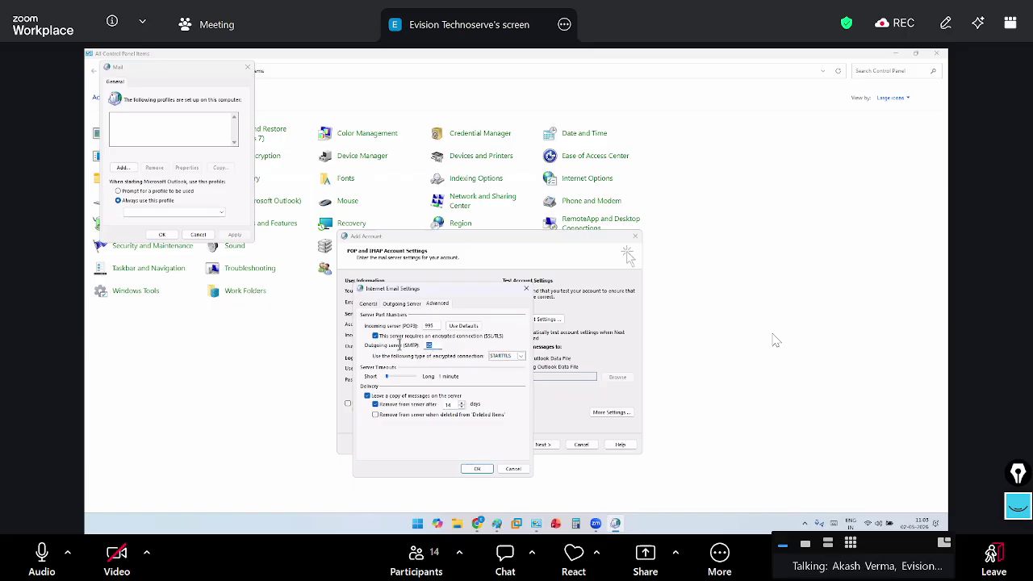
text(587)
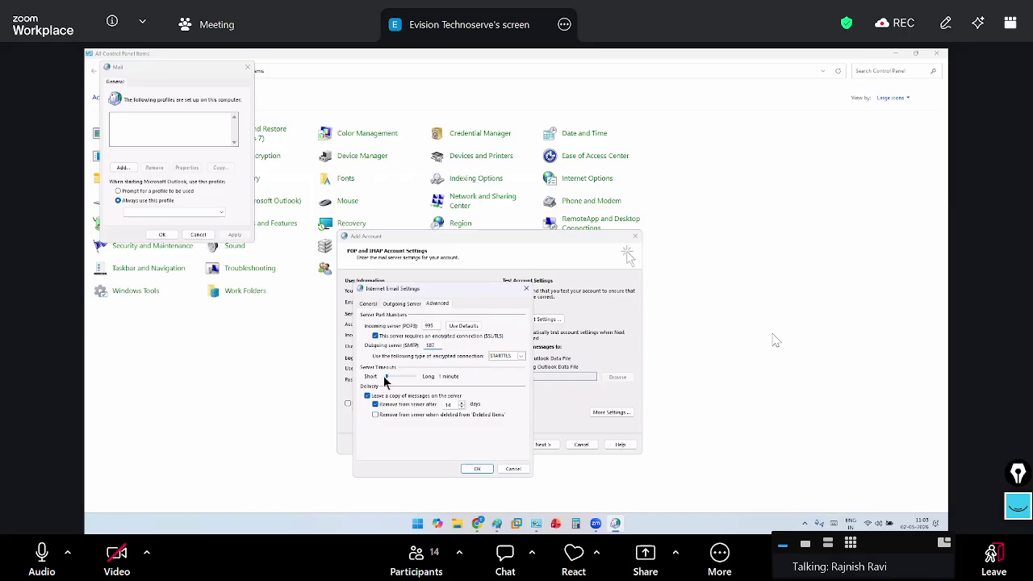
mouse_move(384, 383)
mouse_down()
mouse_move(418, 383)
mouse_move(396, 382)
mouse_up()
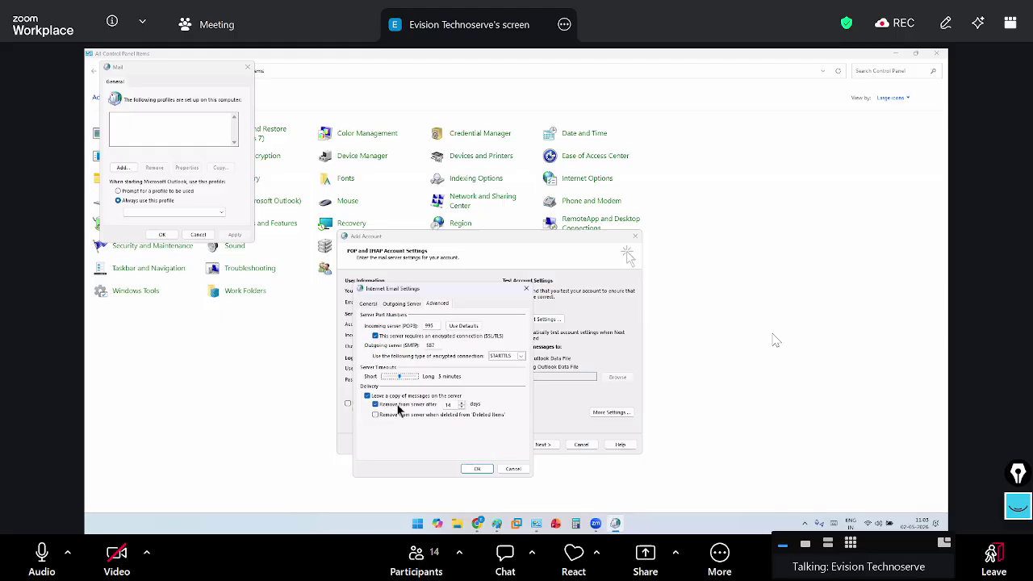
click(424, 406)
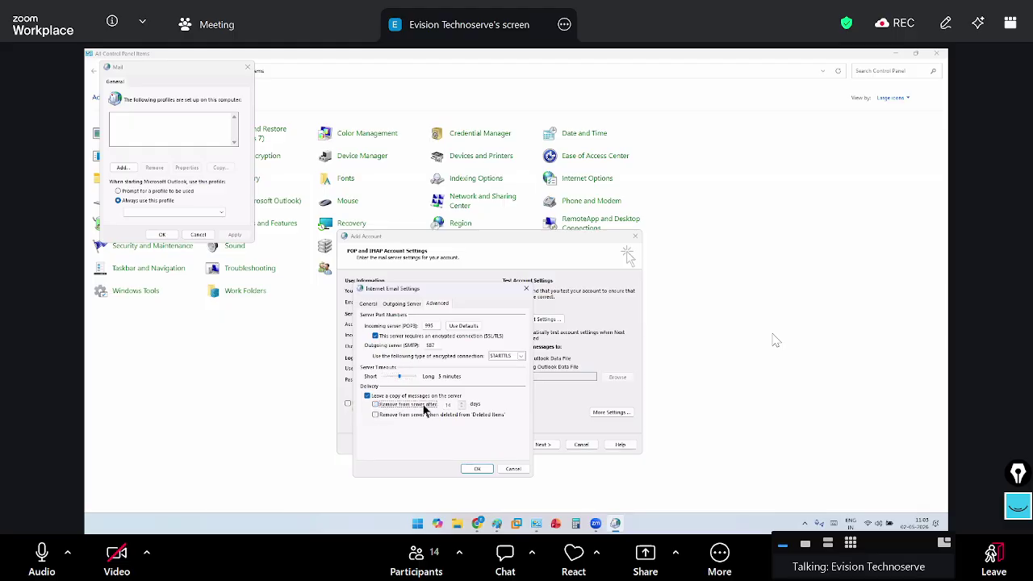
click(477, 469)
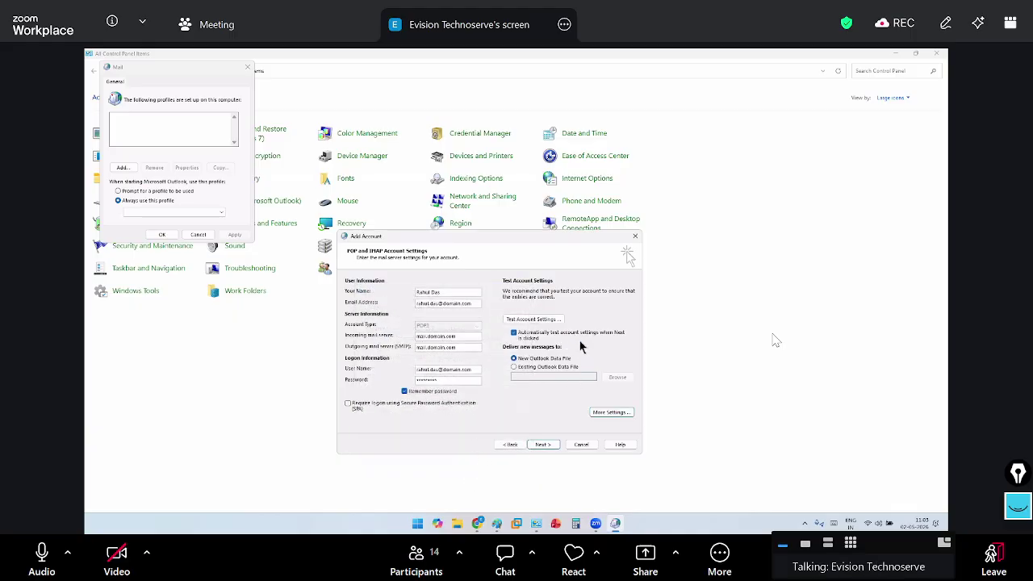
Deliver new mail to the existing data file D:\Outlook Backup\PST NO 5_2.5.2026
click(514, 367)
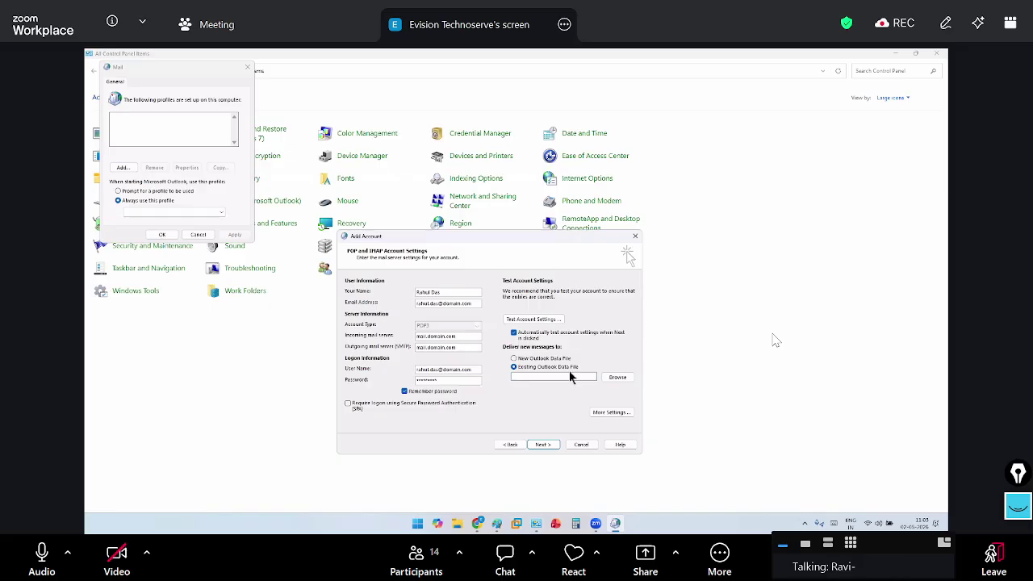
click(775, 340)
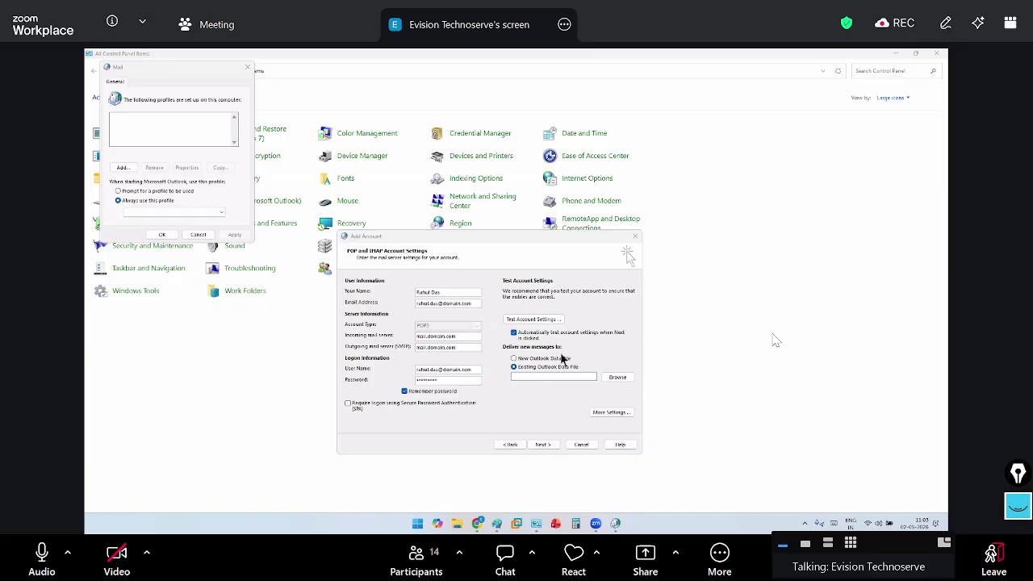
click(617, 377)
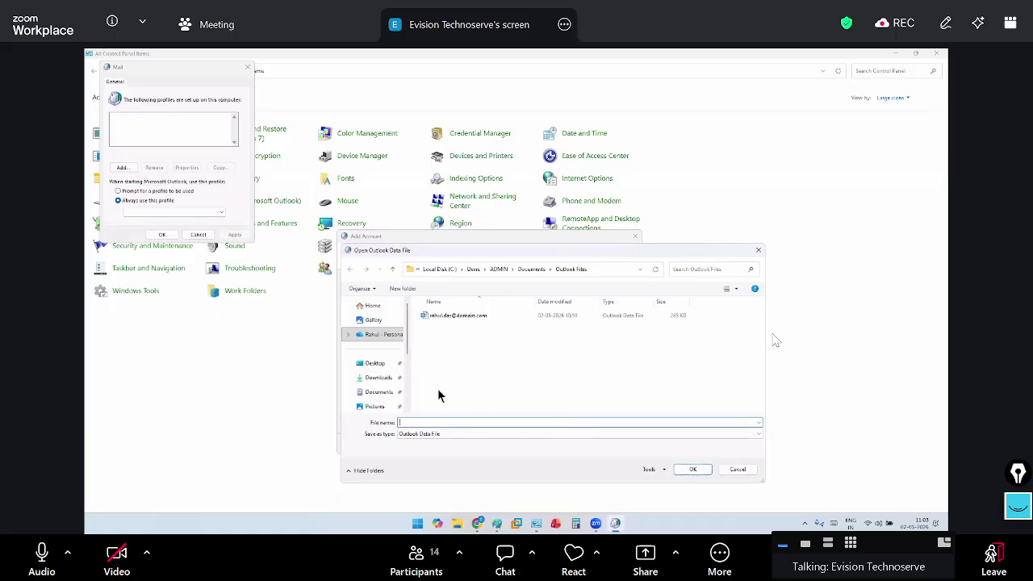
scroll(376, 375, down, 3)
click(373, 360)
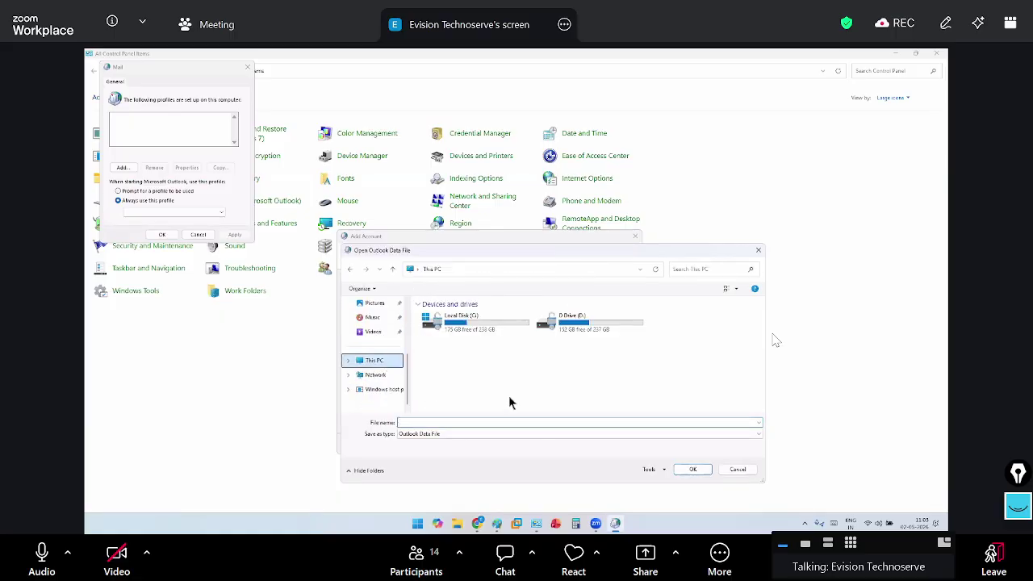
double_click(564, 325)
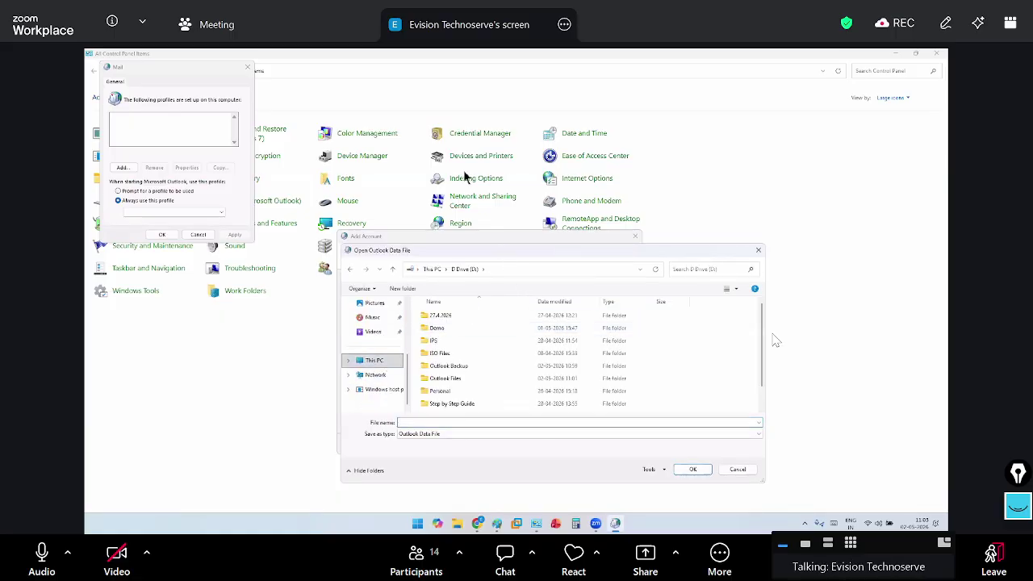
drag(500, 250, 462, 164)
double_click(431, 279)
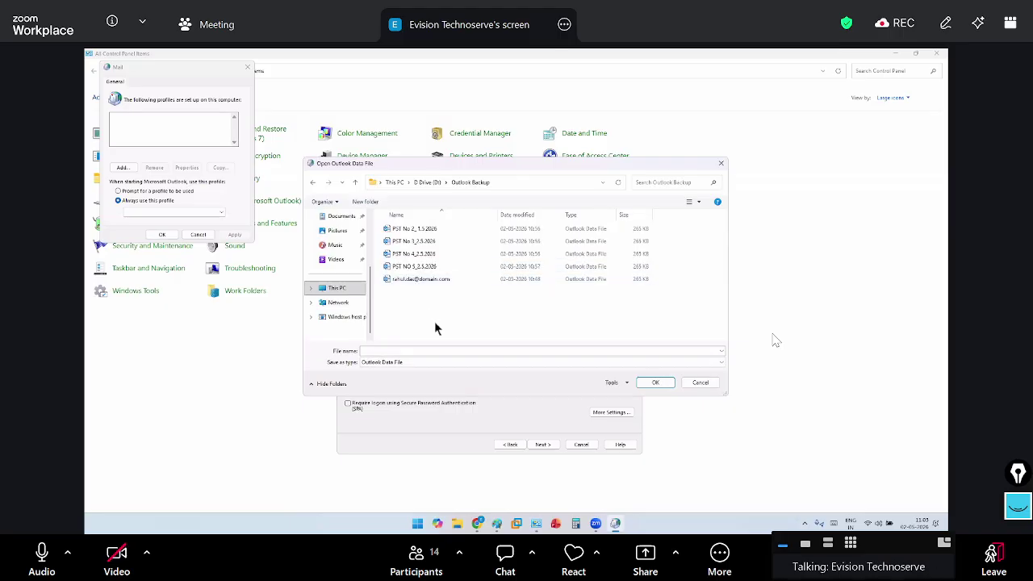
click(430, 269)
click(649, 384)
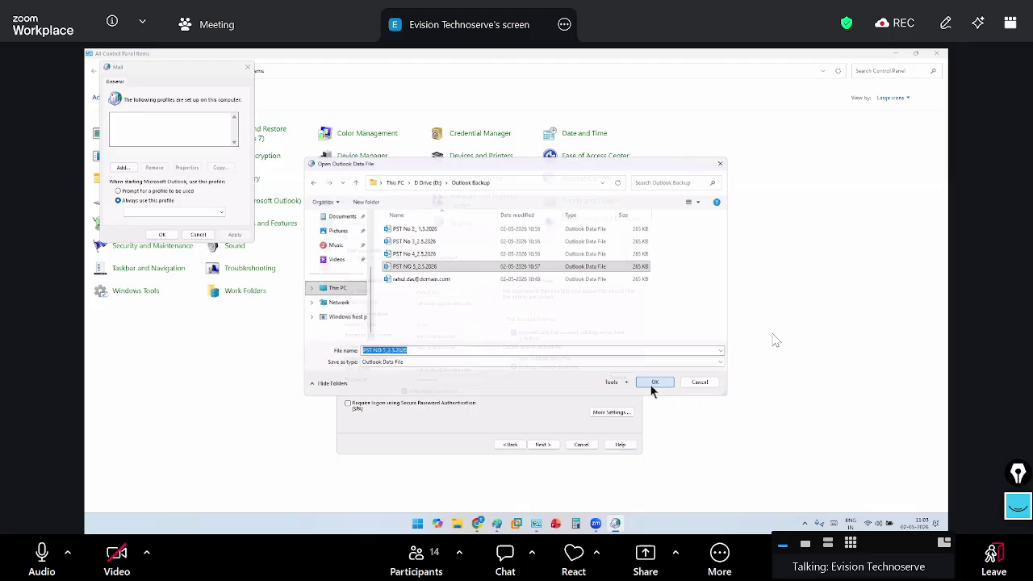
click(775, 339)
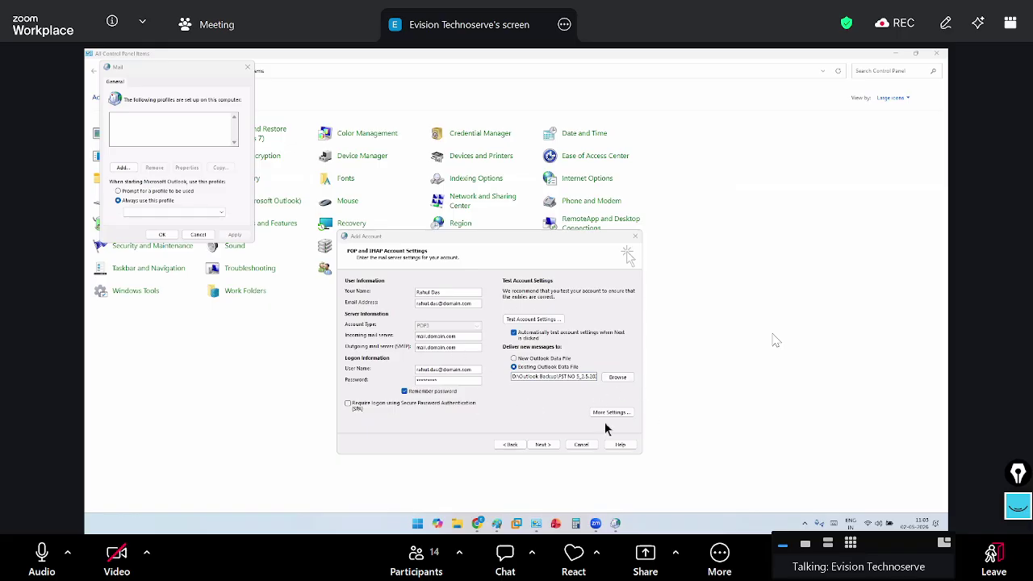
click(514, 359)
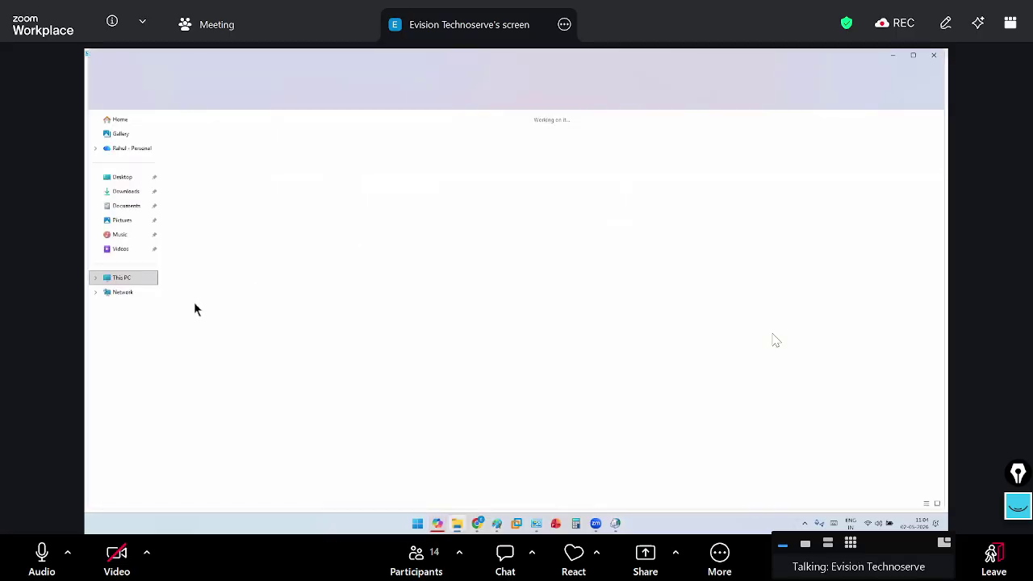
double_click(354, 140)
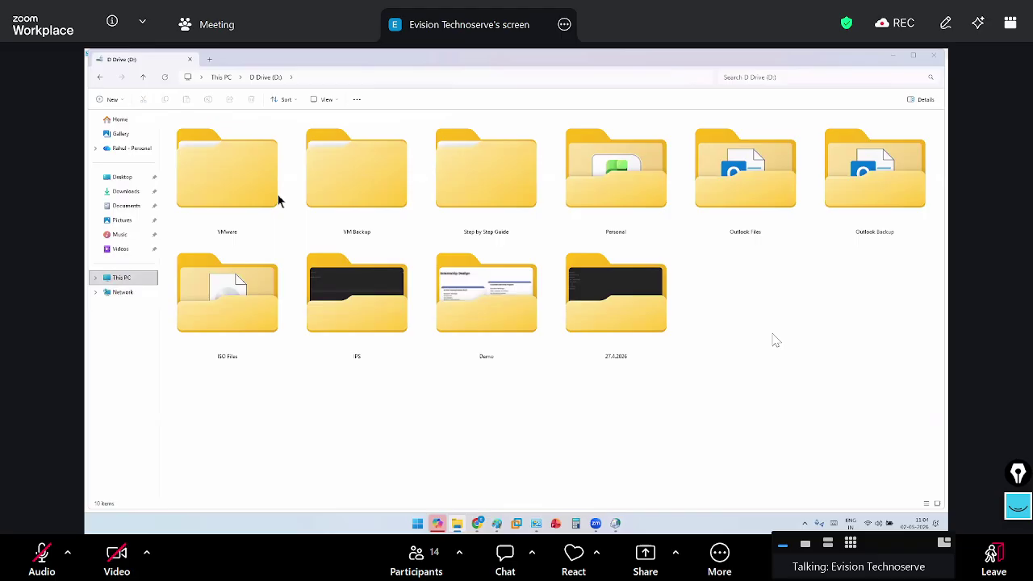
click(267, 182)
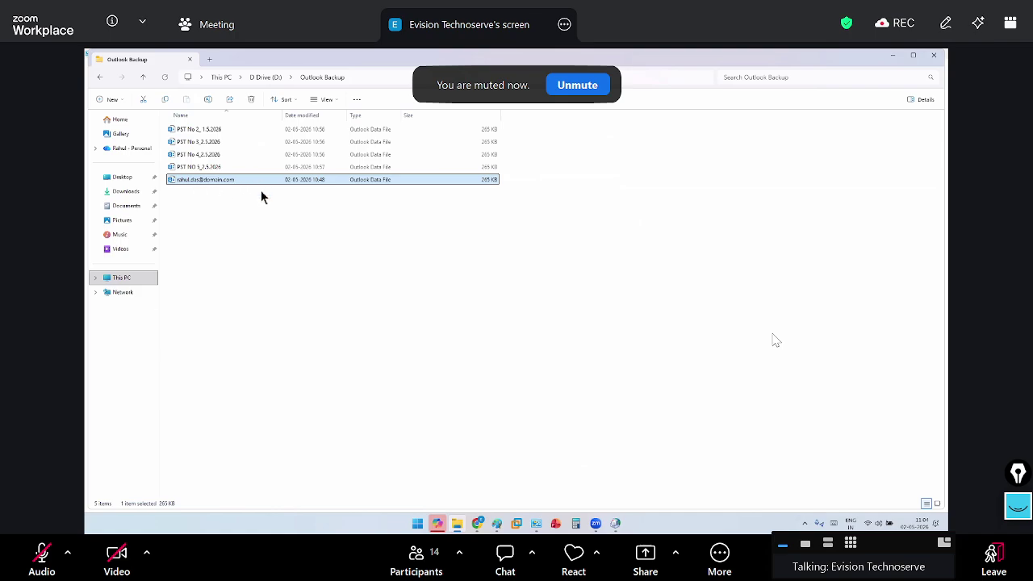
click(934, 54)
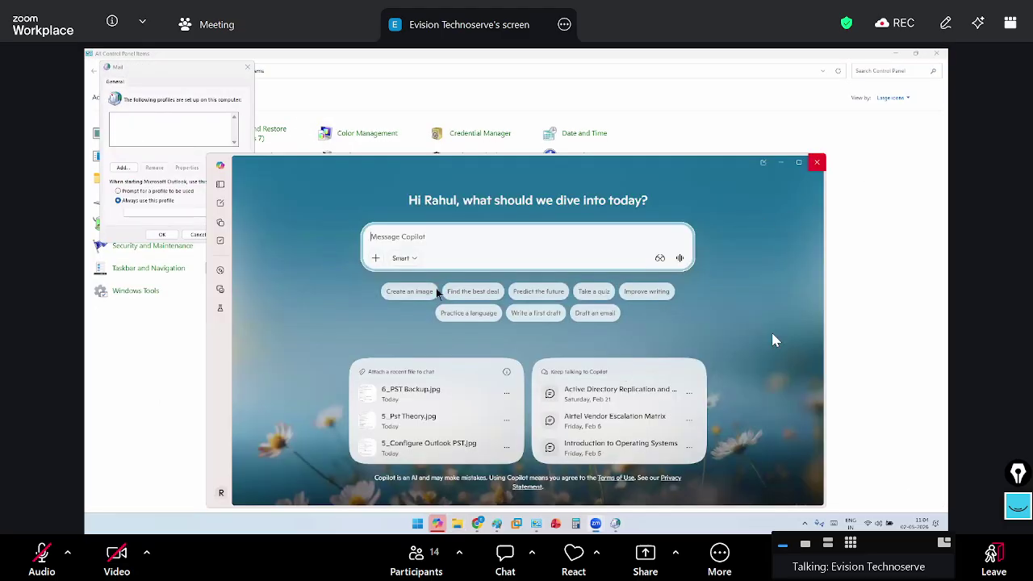
click(817, 163)
Browse the existing-data-file picker to D:\Outlook Backup, listing its five PST files
click(513, 369)
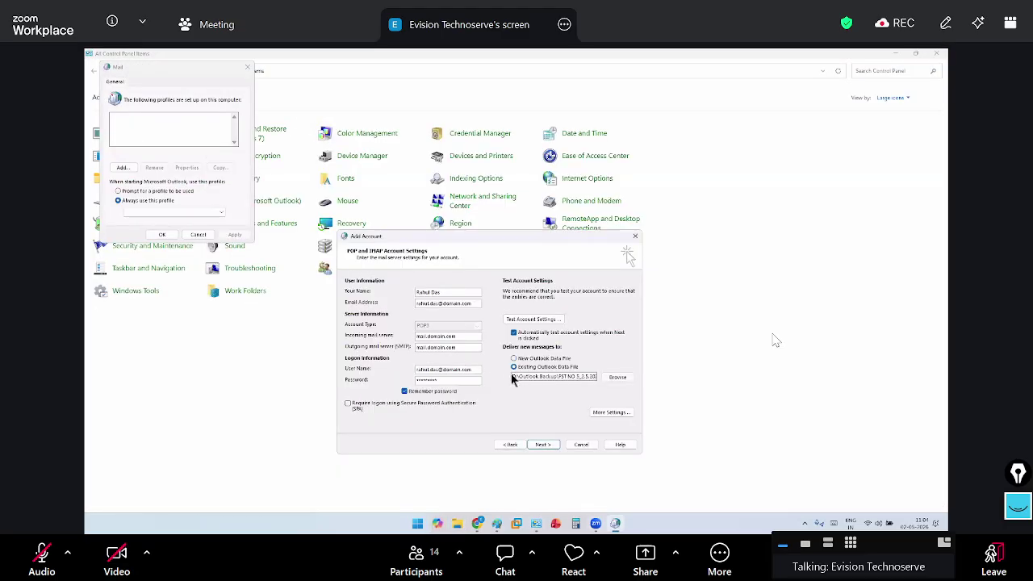
click(613, 377)
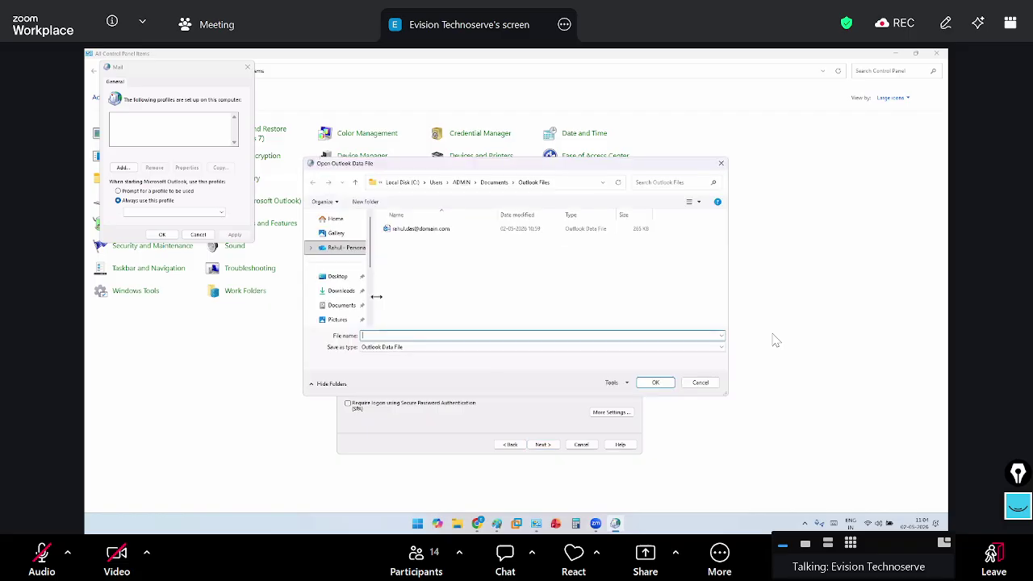
click(347, 274)
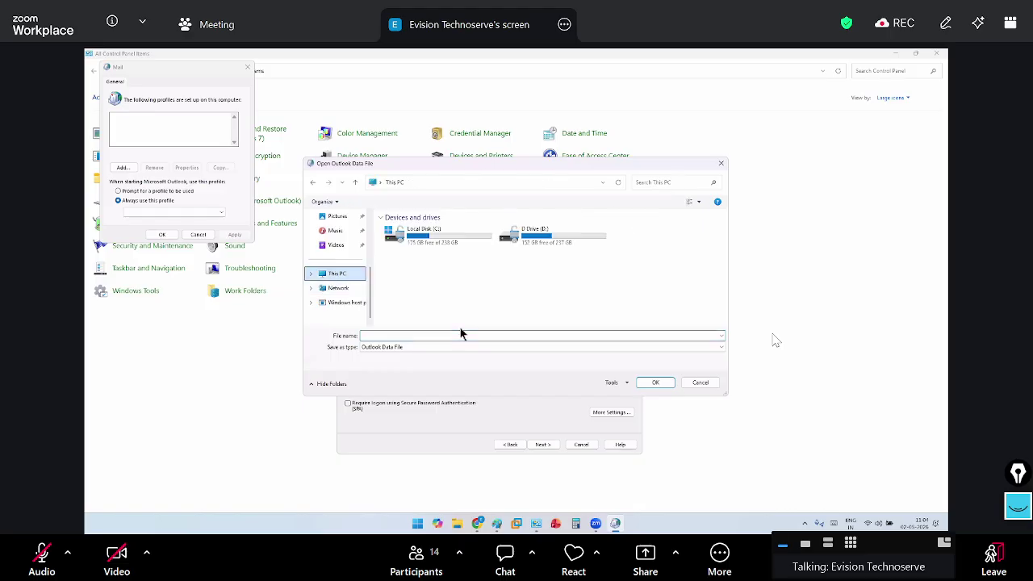
double_click(565, 239)
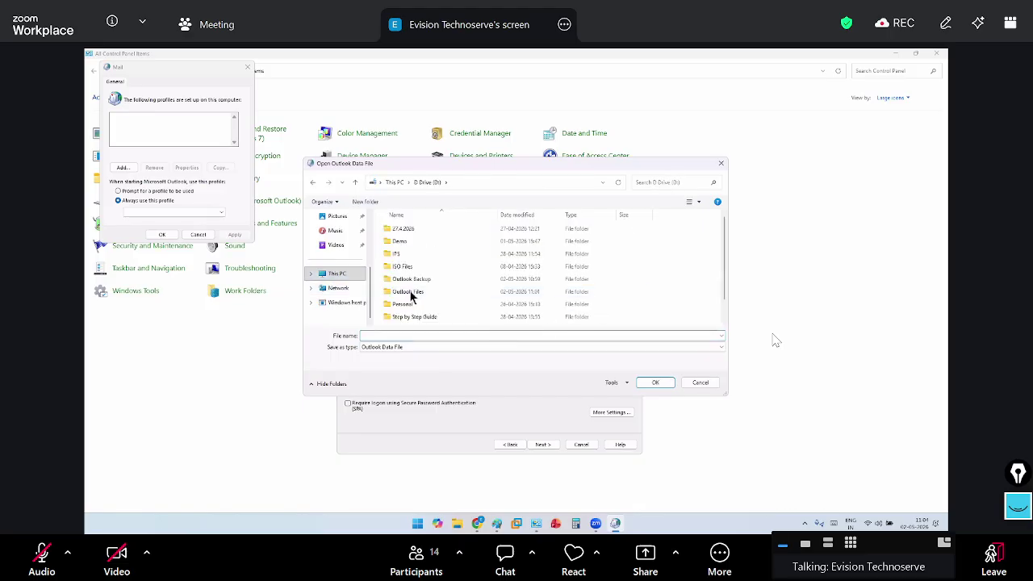
double_click(440, 284)
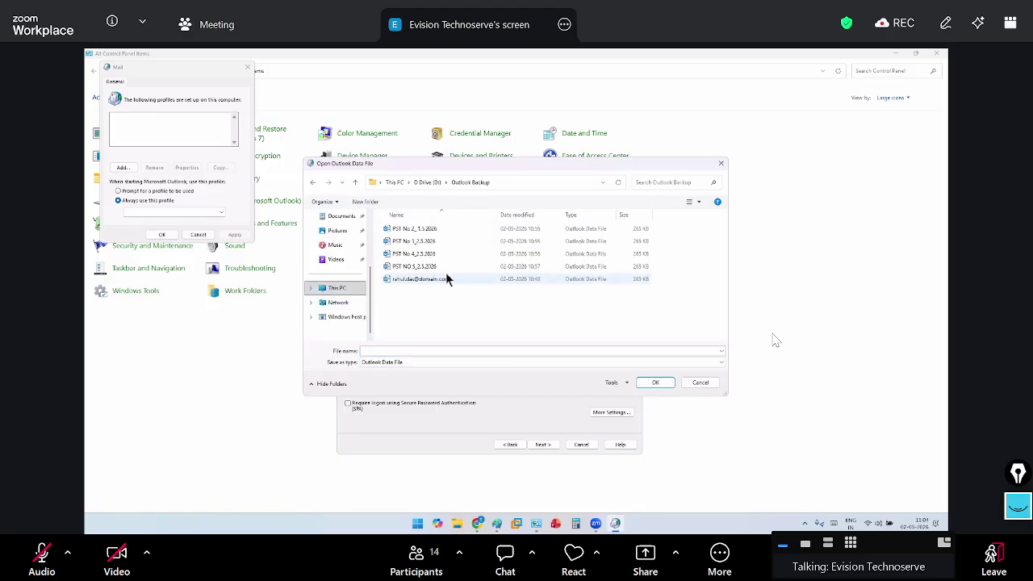
click(445, 268)
click(656, 382)
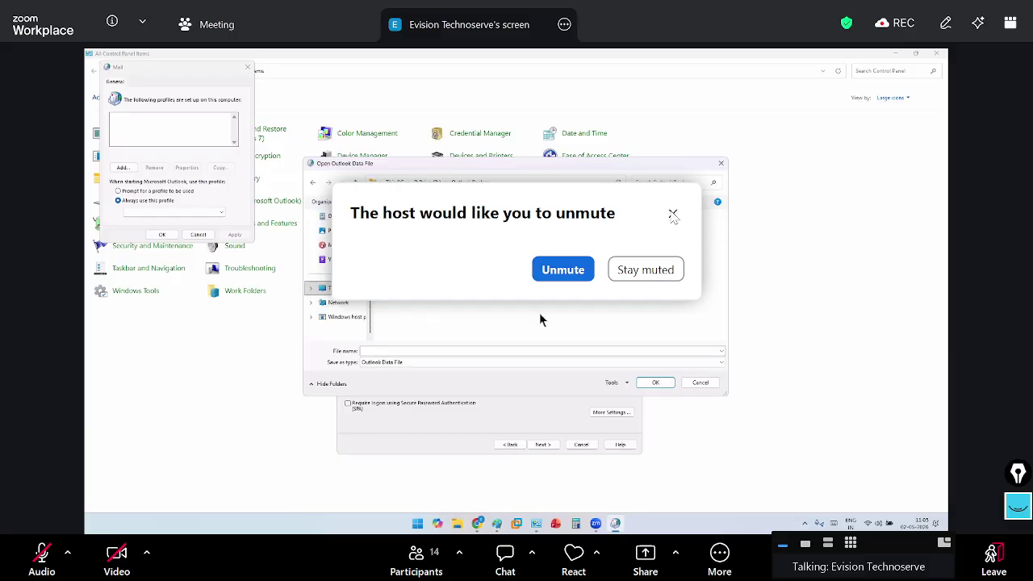
click(673, 213)
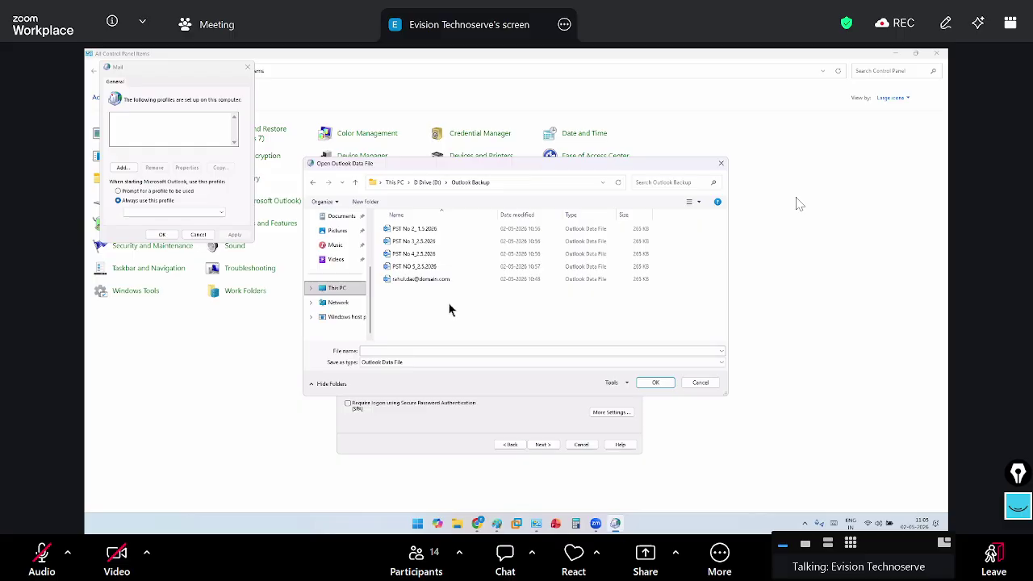
Set new mail delivery to the existing data file D:\Outlook Backup\PST NO 5_2.5.2026
click(427, 283)
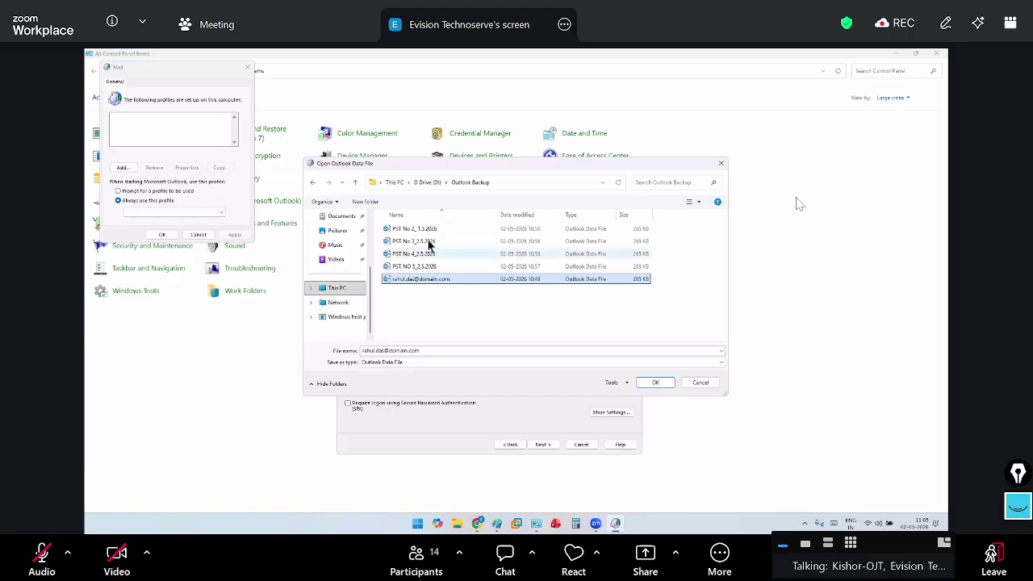
click(431, 230)
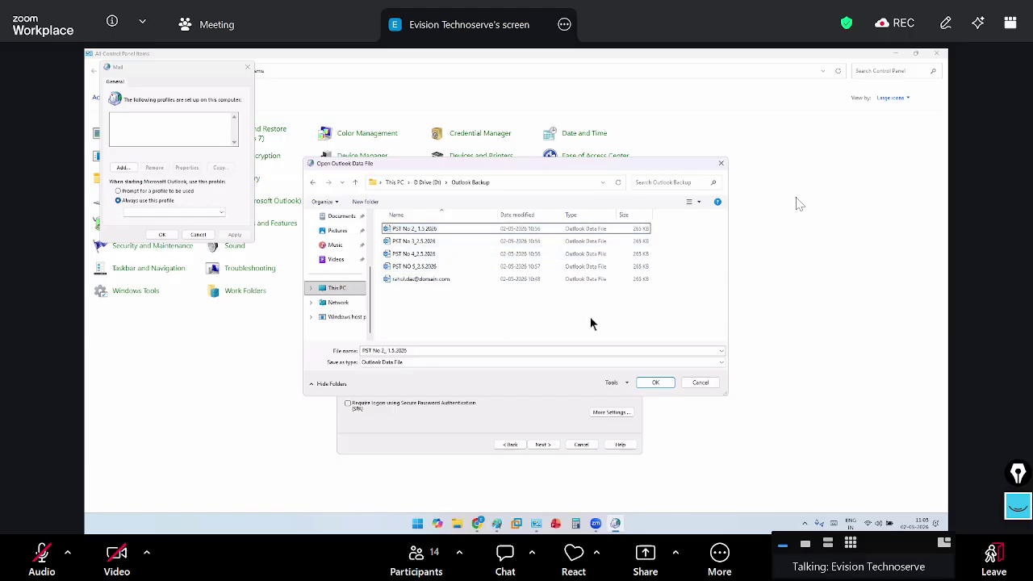
click(462, 267)
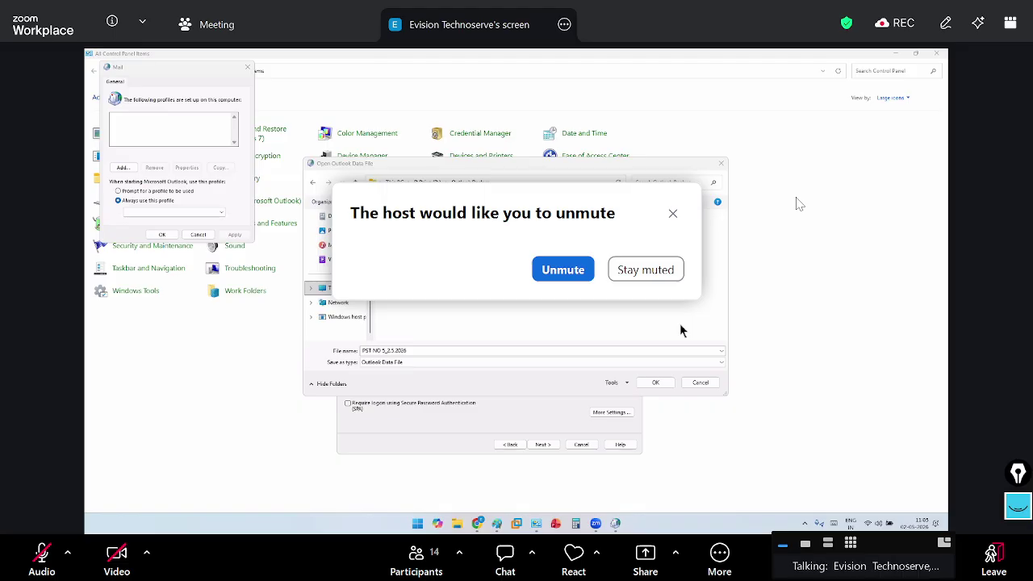
key(alt+a)
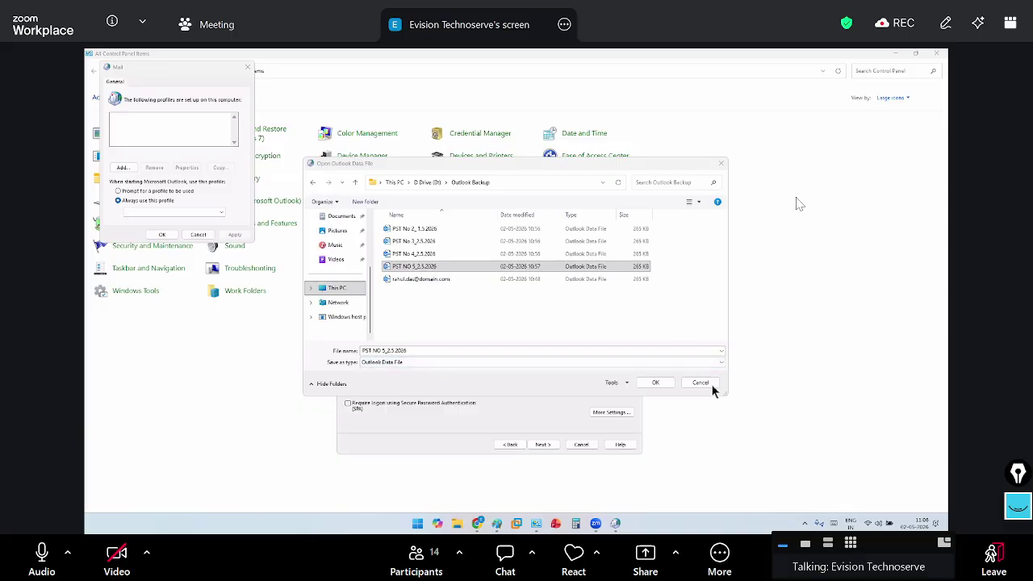
click(548, 165)
drag(547, 165, 531, 142)
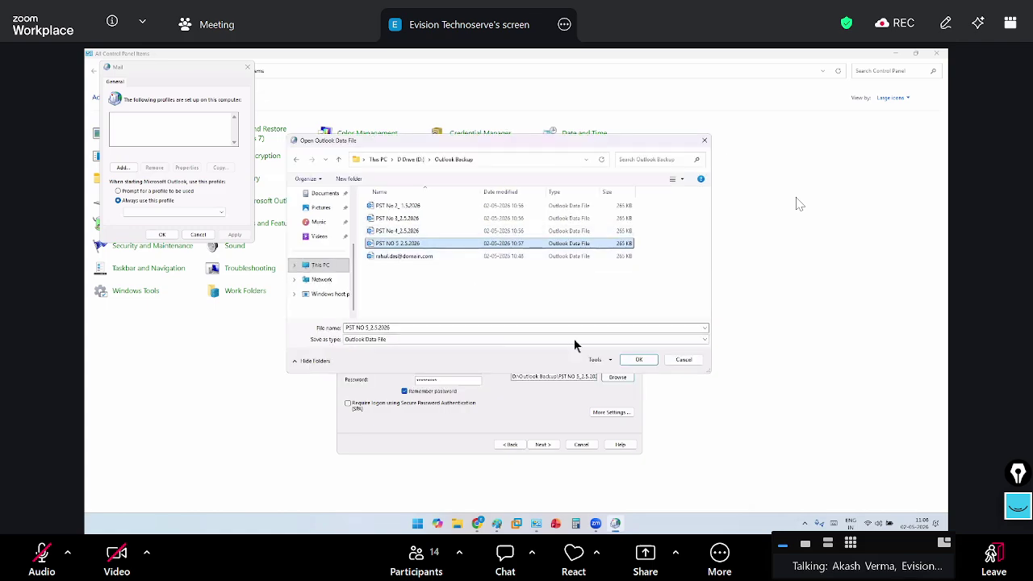
click(650, 358)
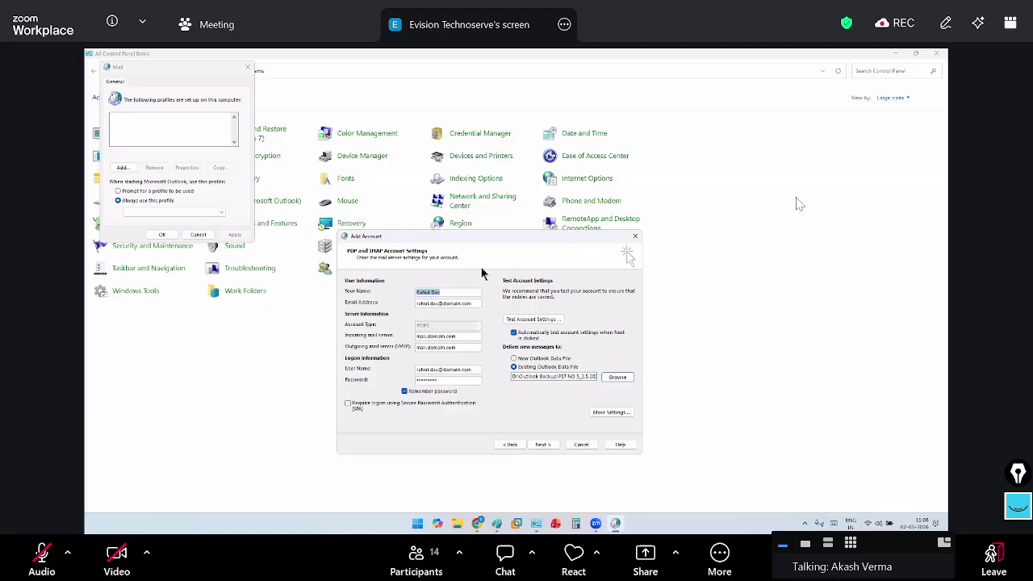
Test the POP account settings and finish adding the account to the profile
drag(481, 272, 474, 240)
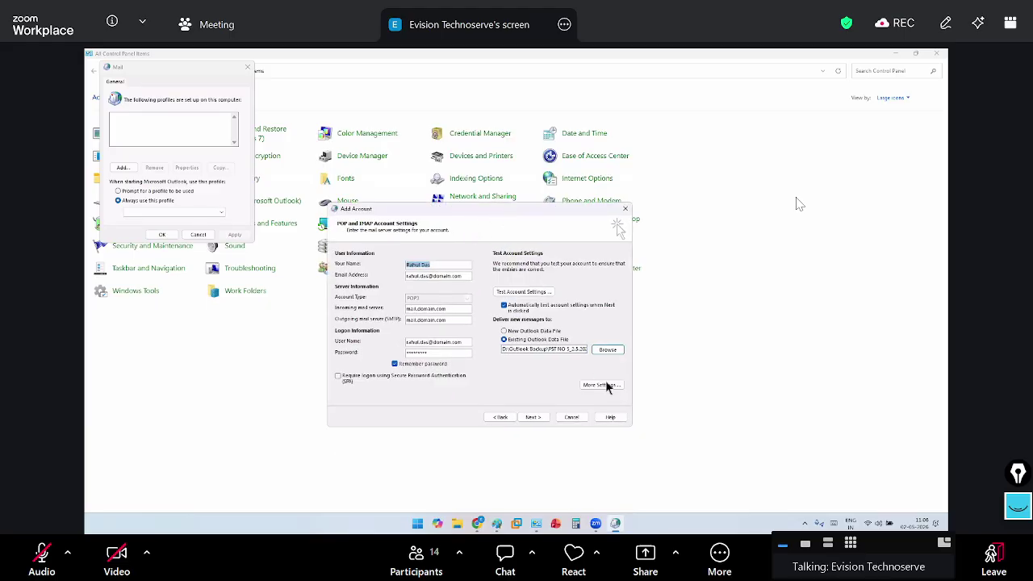
click(704, 413)
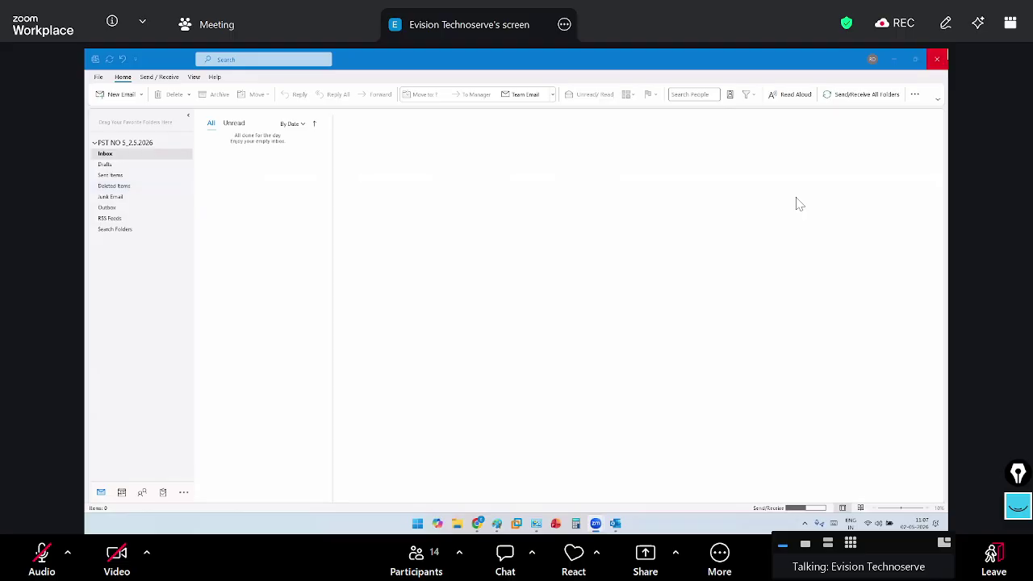
Close Outlook, review the profile's Data Files in Mail setup, then close all setup windows
click(936, 58)
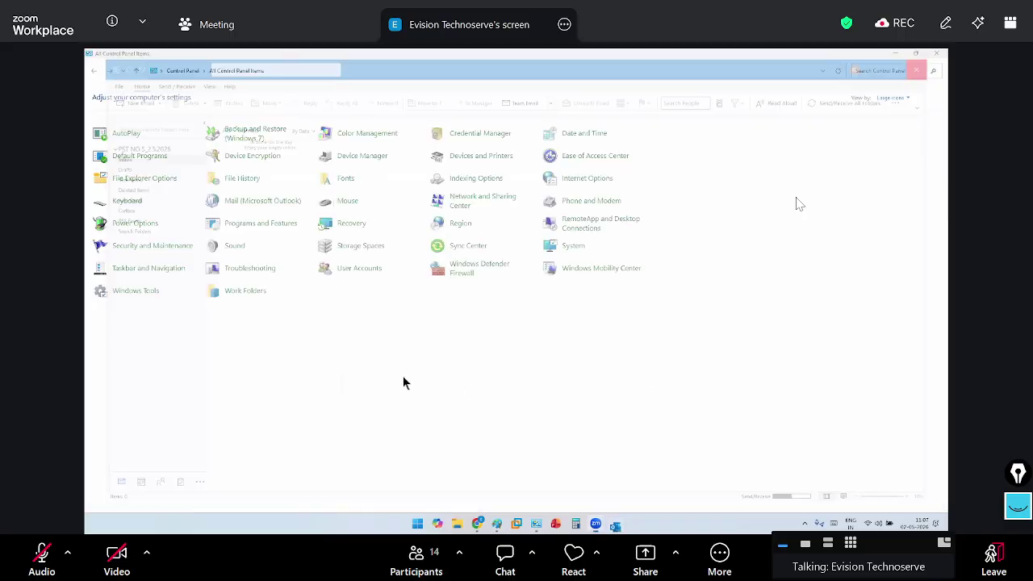
click(261, 202)
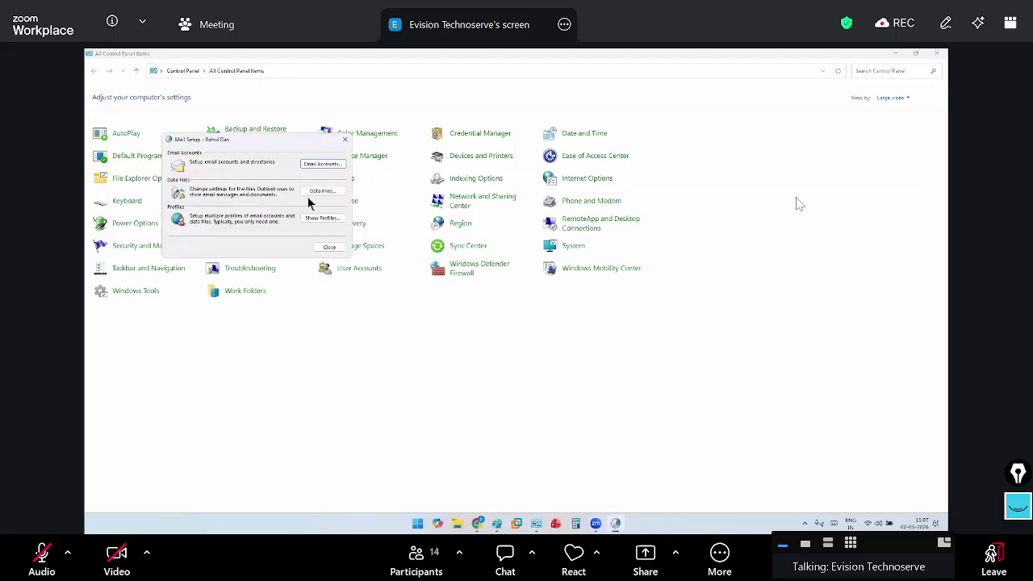
click(321, 192)
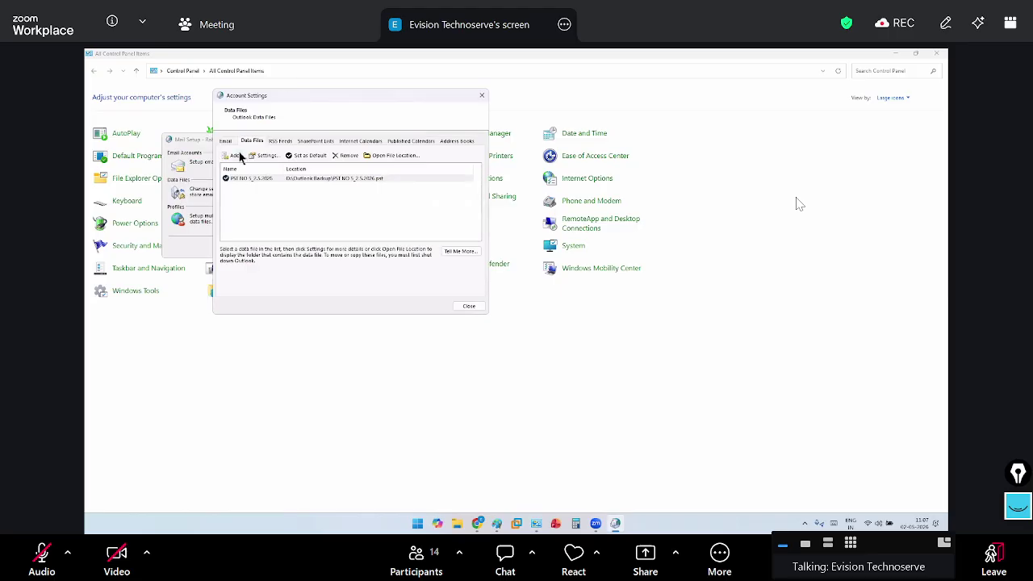
click(465, 307)
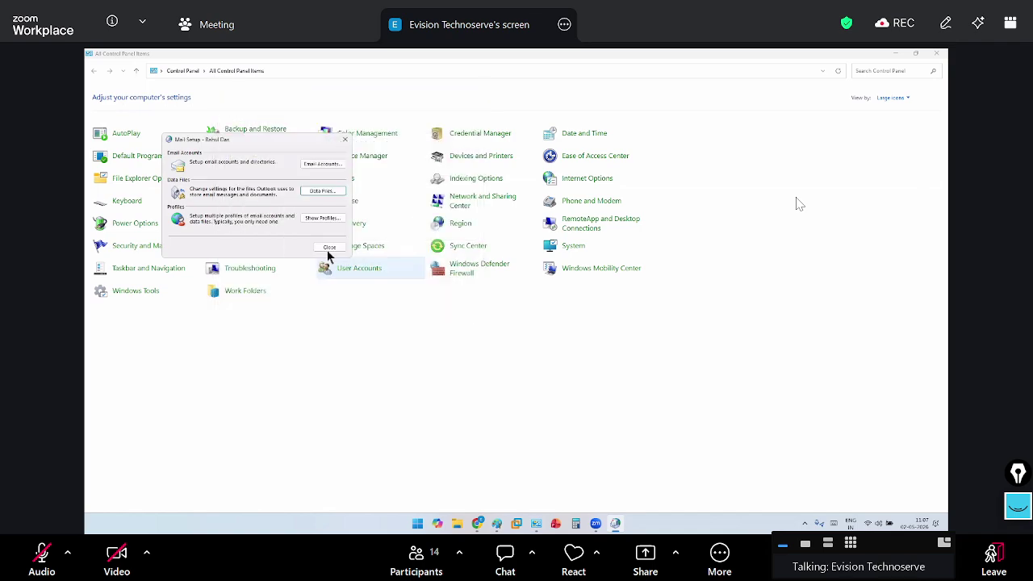
click(328, 253)
click(936, 54)
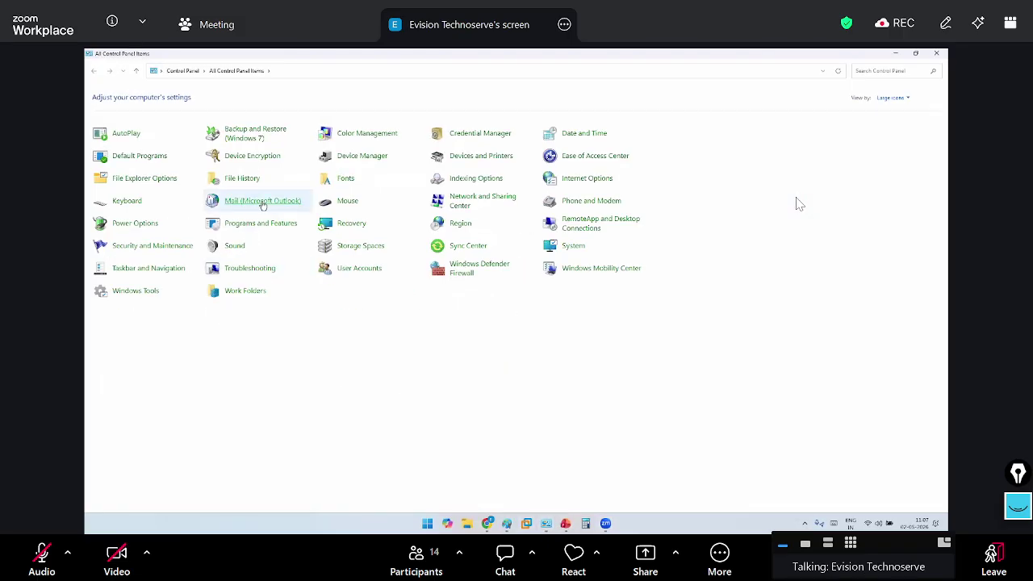
Open the Mail profile's Data Files list and browse for a new data file on drive D
click(270, 204)
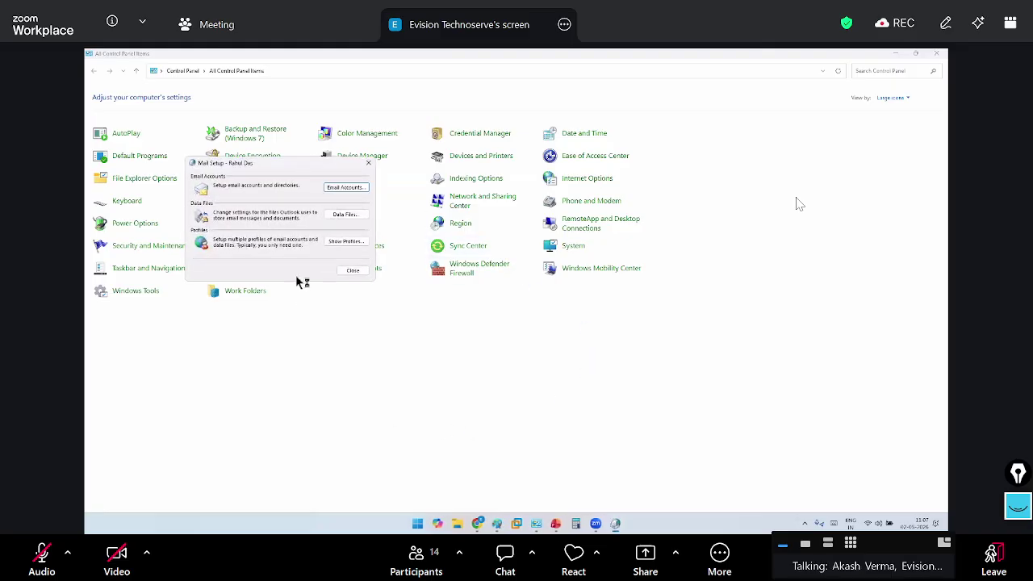
click(345, 215)
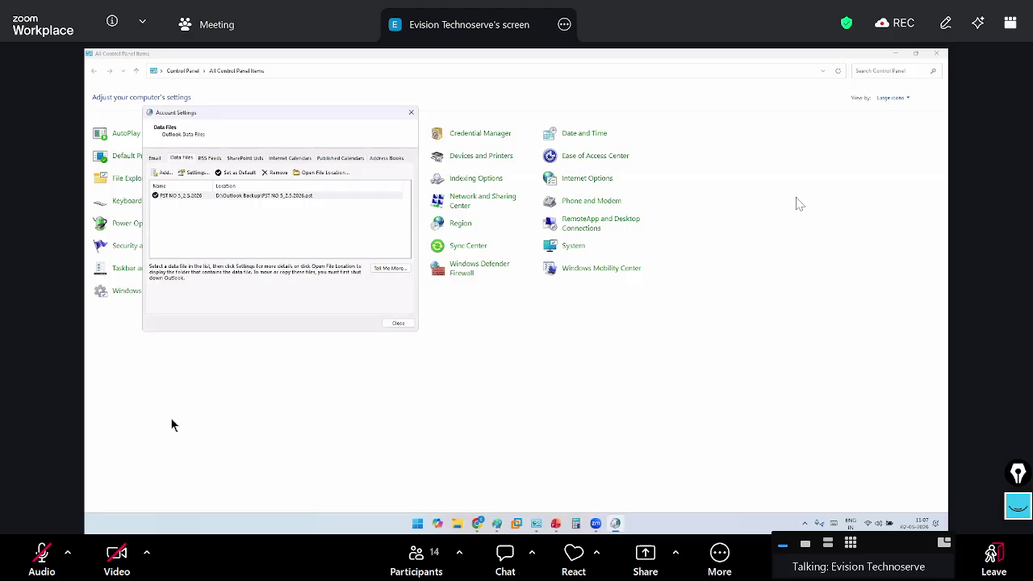
click(166, 173)
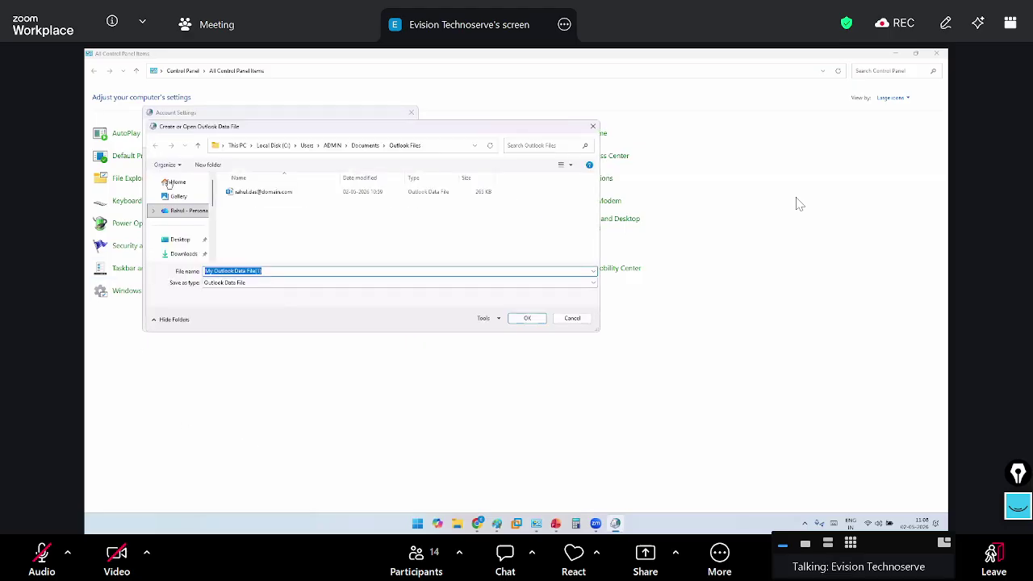
scroll(177, 194, down, 5)
click(181, 207)
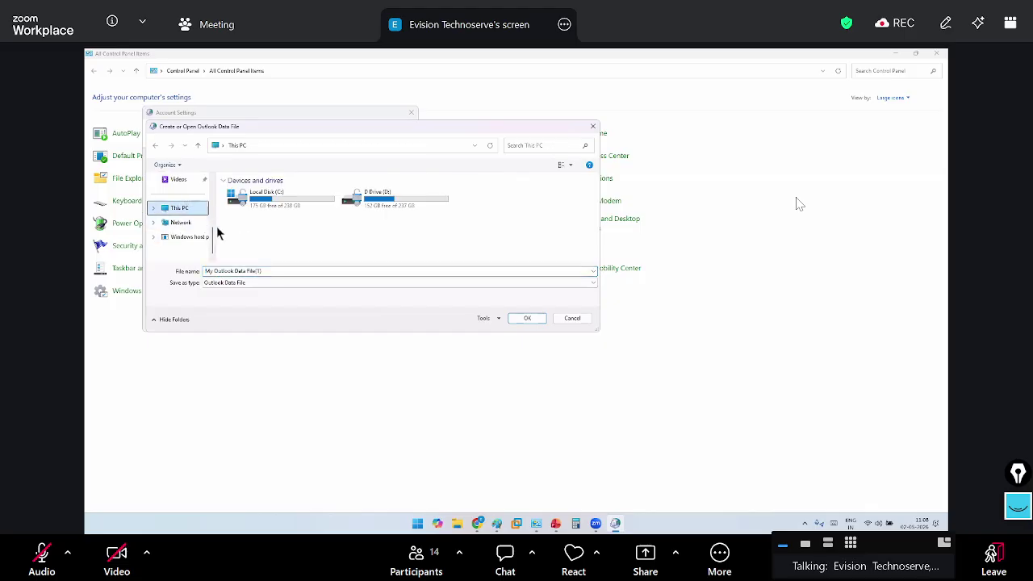
click(383, 203)
key(Return)
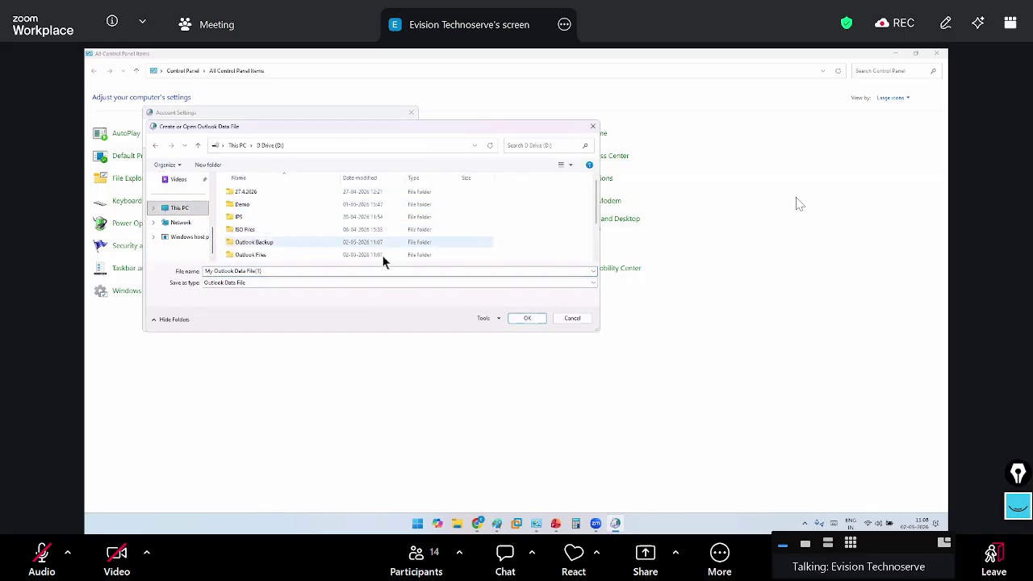
Add the e-mail-named PST from D:\Outlook Backup to the profile's data files
double_click(274, 244)
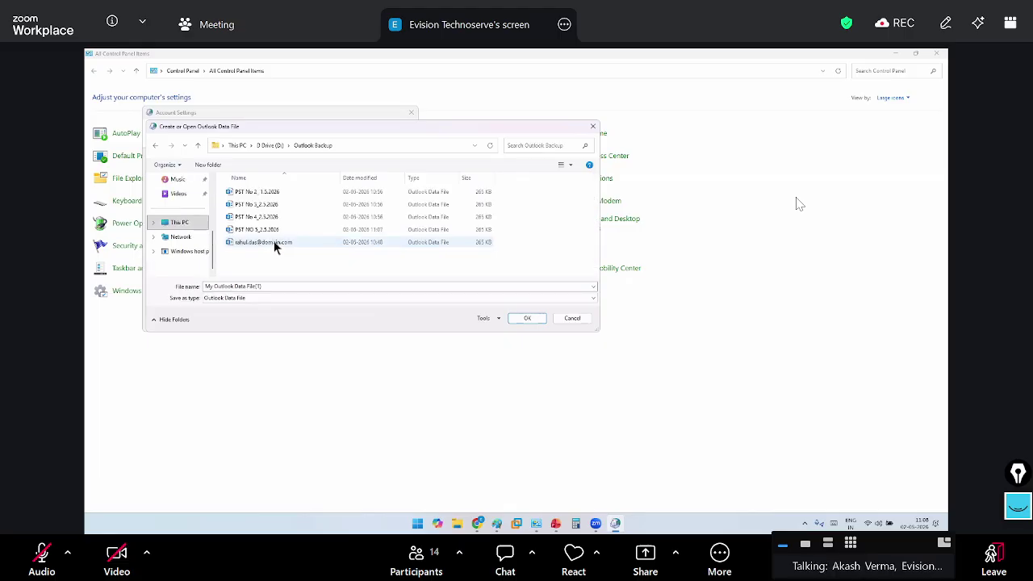
click(274, 244)
click(289, 253)
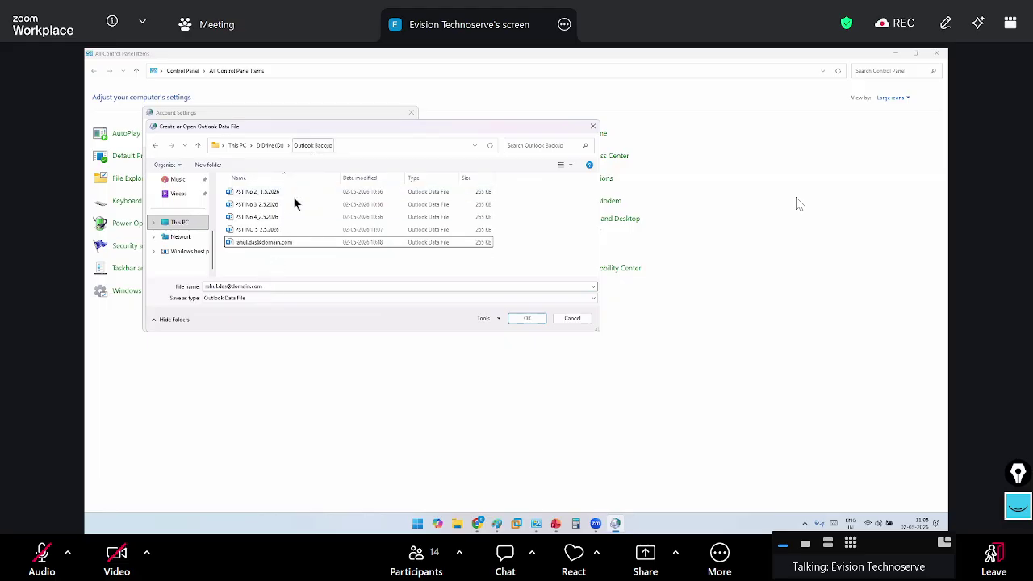
drag(283, 242, 318, 275)
click(314, 249)
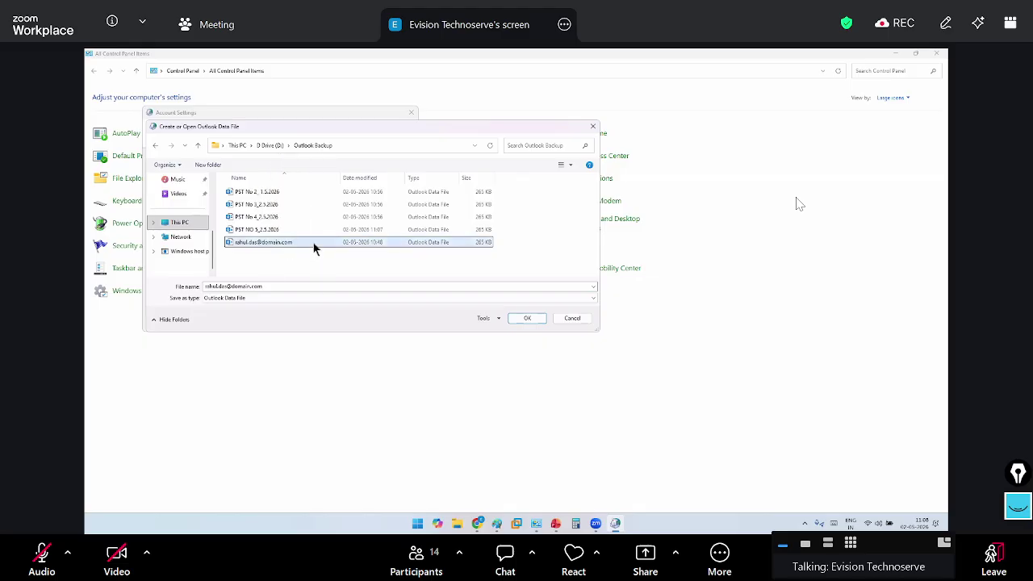
click(527, 319)
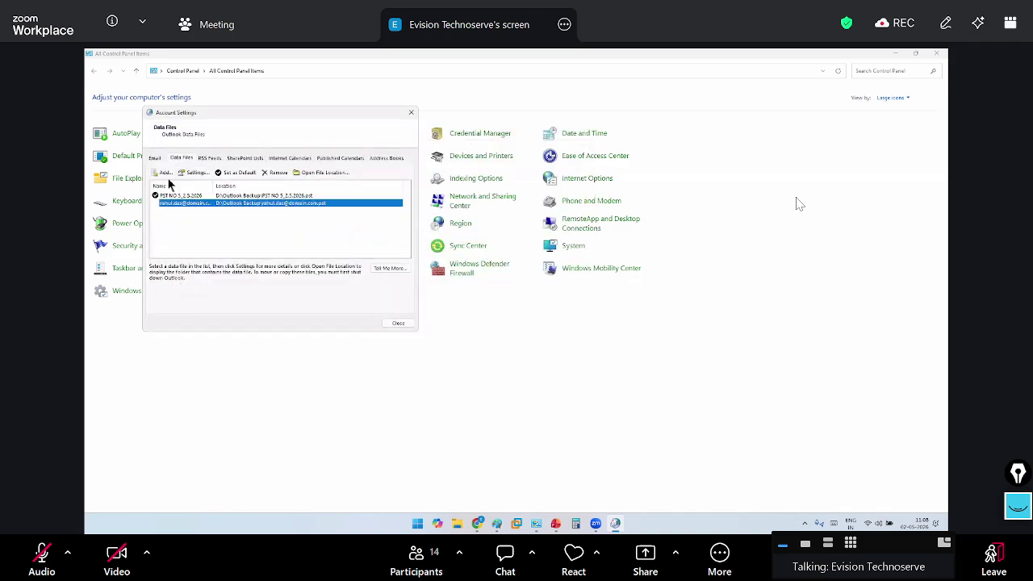
Add PST No 2_1.5.2026 from D:\Outlook Backup to the profile's data files
click(167, 173)
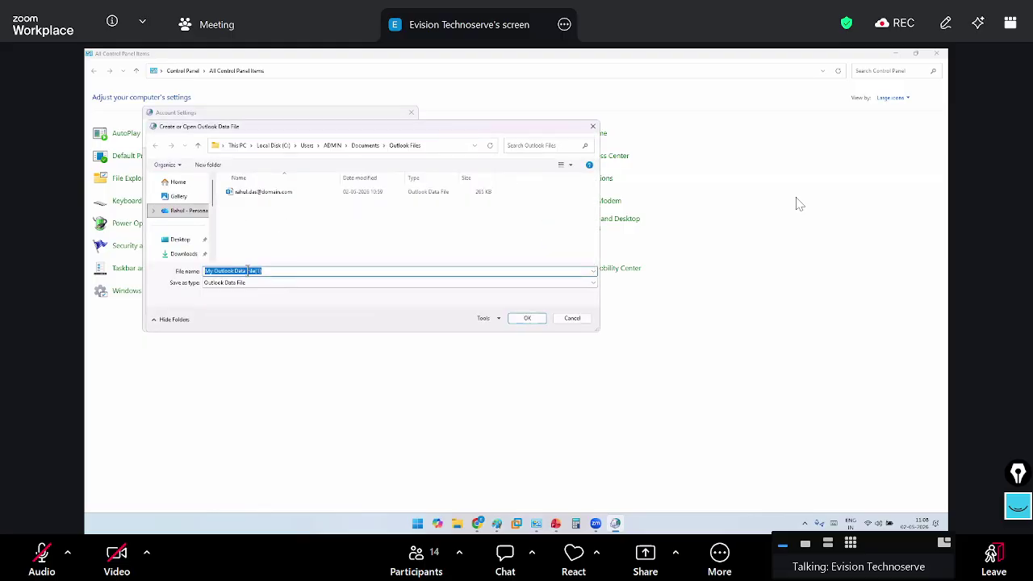
scroll(194, 220, down, 3)
click(180, 208)
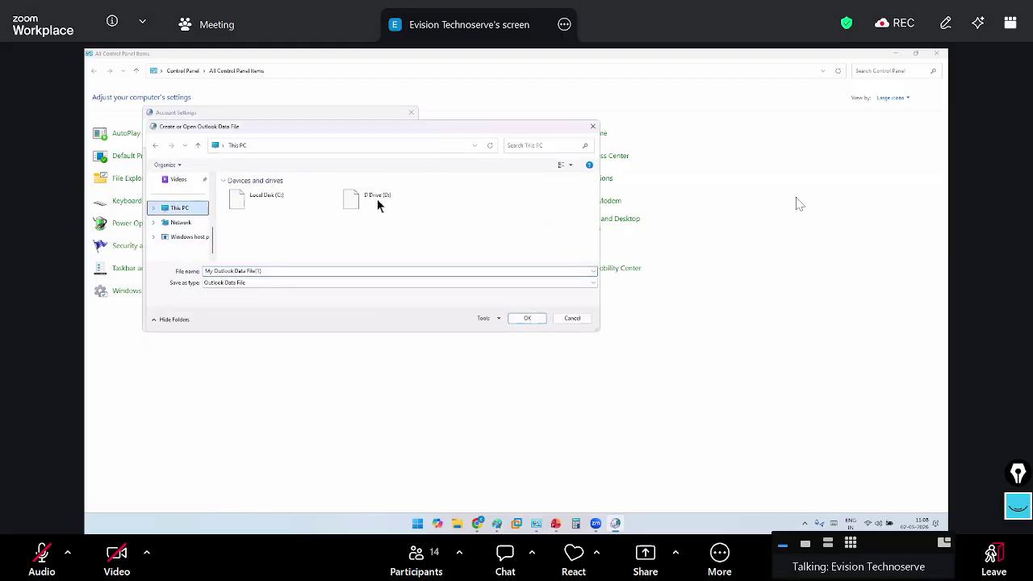
double_click(360, 199)
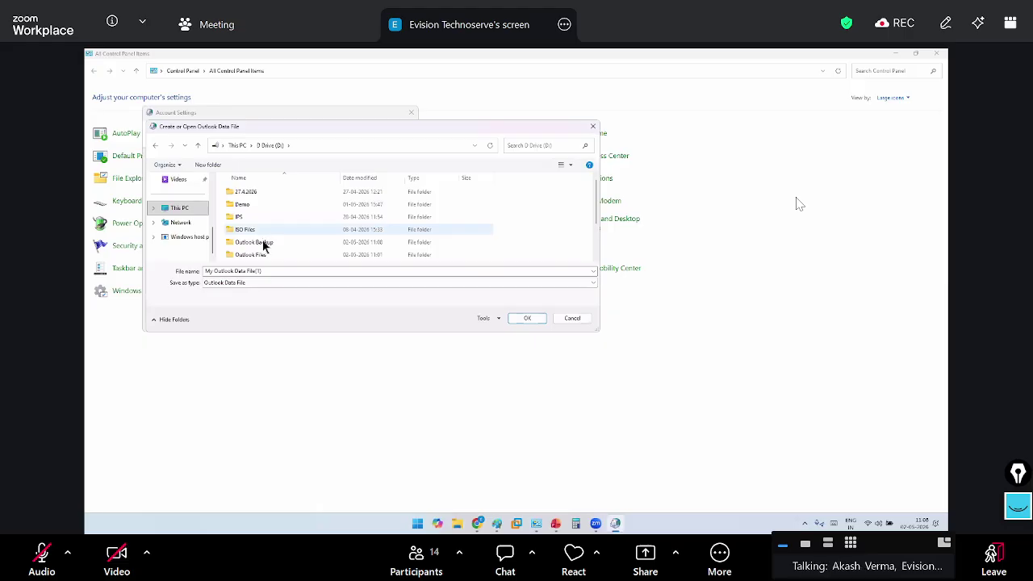
double_click(261, 241)
click(259, 194)
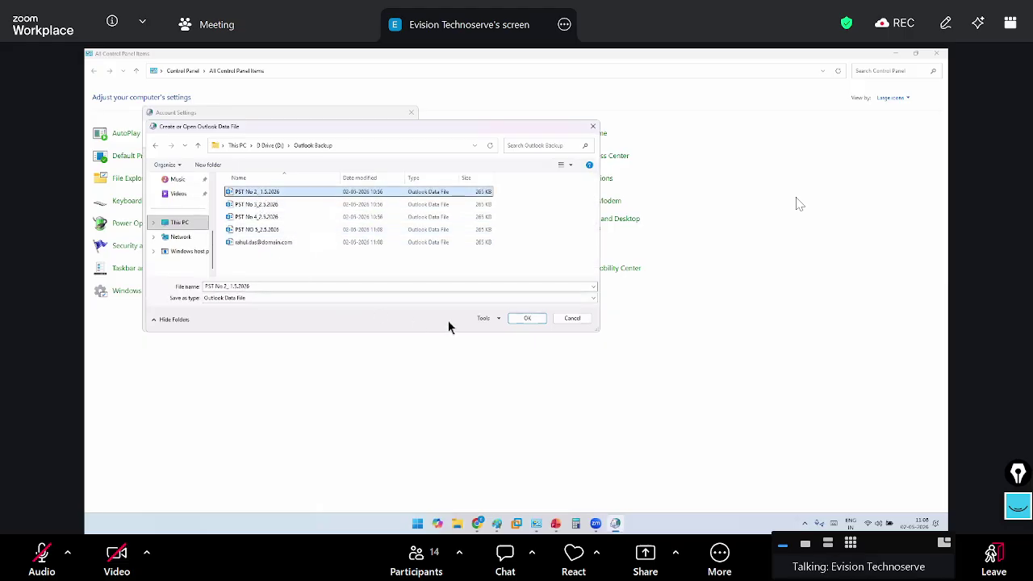
click(521, 320)
Add PST No 3_2.5.2026 from D:\Outlook Backup as a fourth data file
click(243, 212)
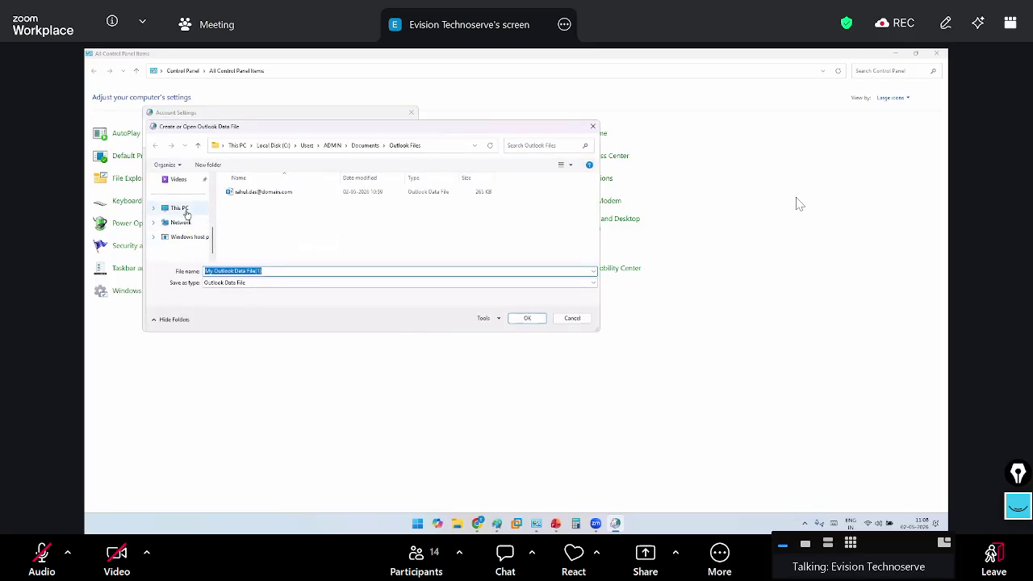
click(179, 207)
double_click(401, 199)
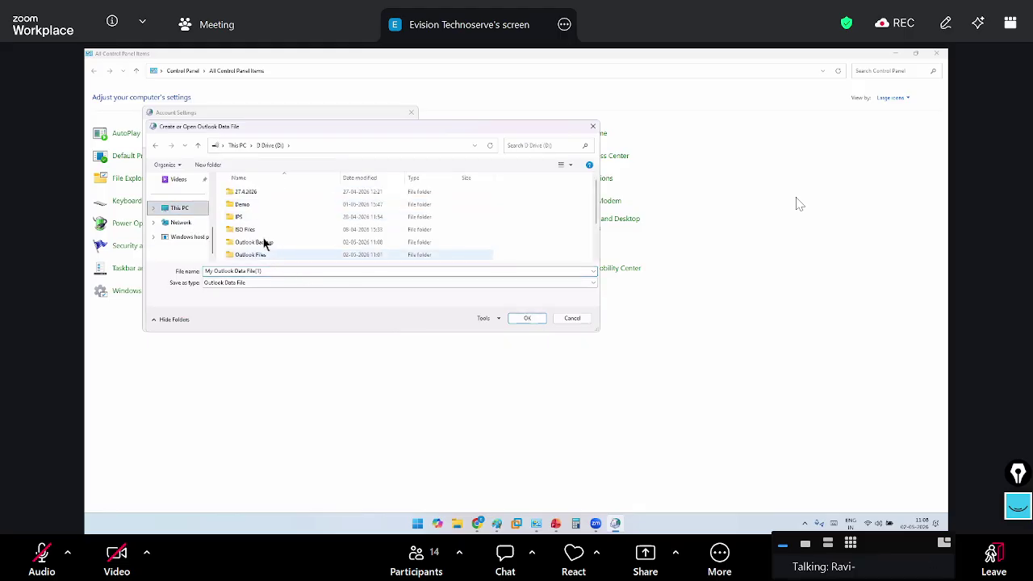
double_click(257, 242)
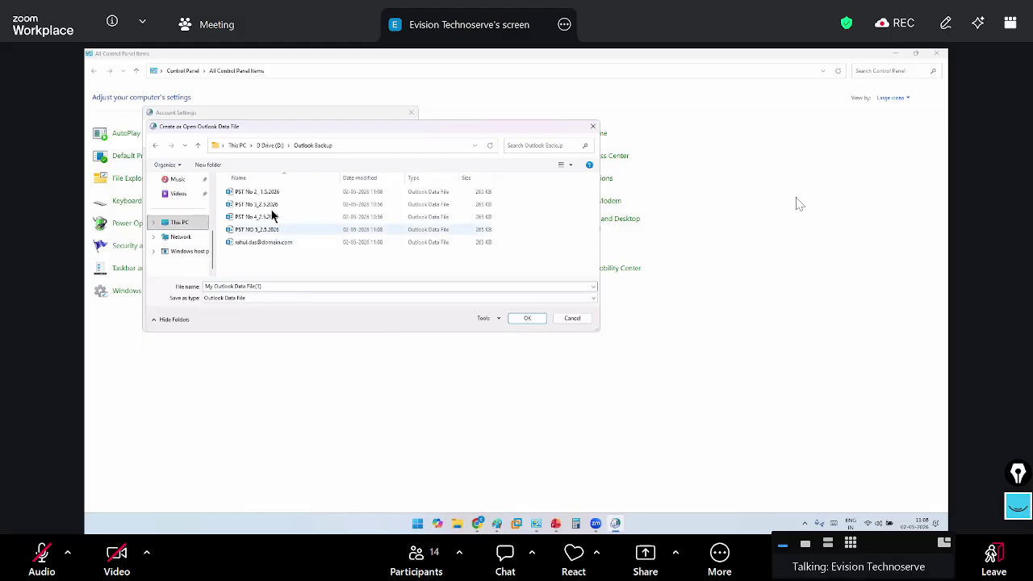
click(526, 319)
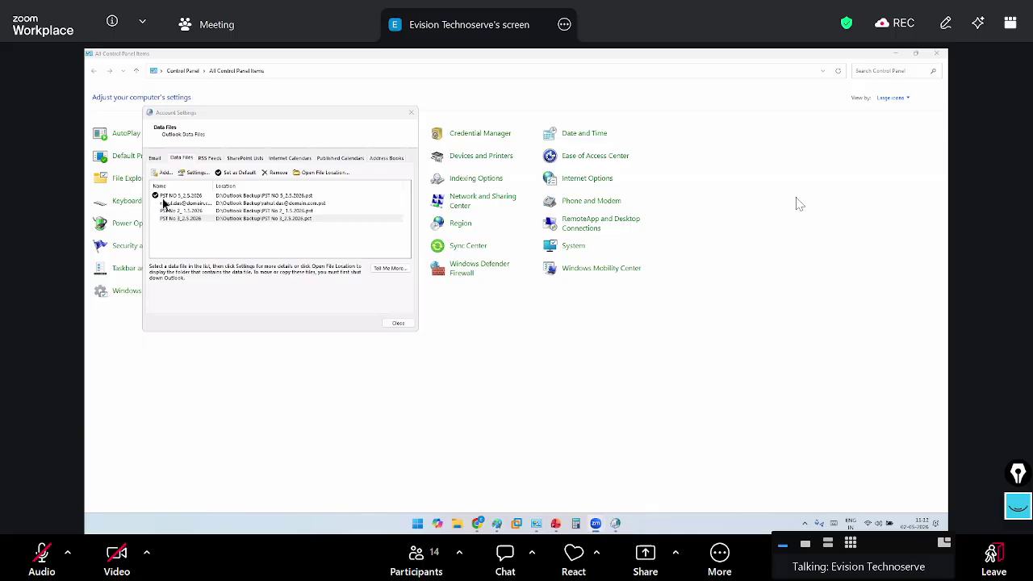
Add PST No 4_2.5.2026 from D:\Outlook Backup as a data file, then close Account Settings
click(162, 173)
scroll(185, 230, down, 5)
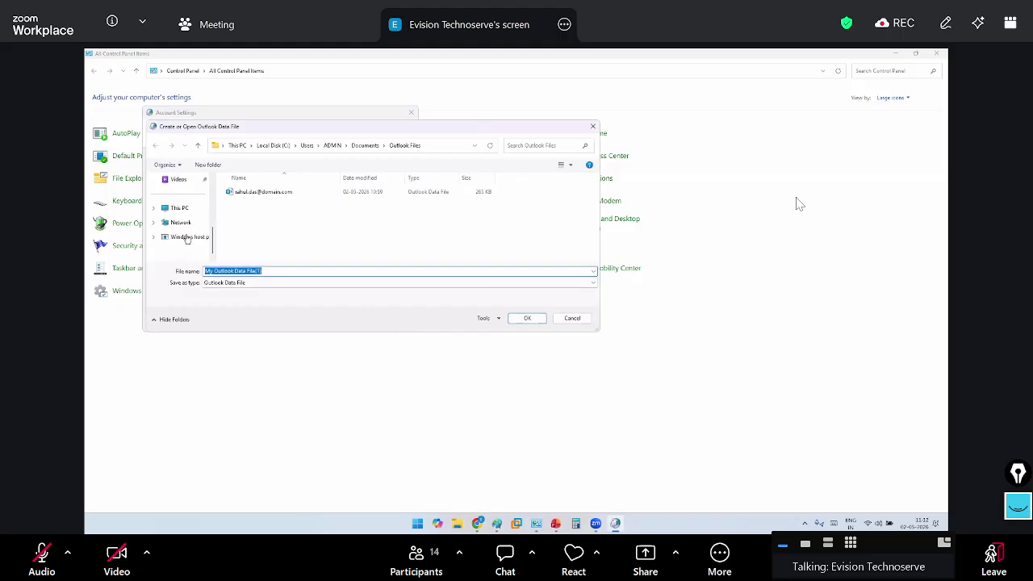
click(180, 208)
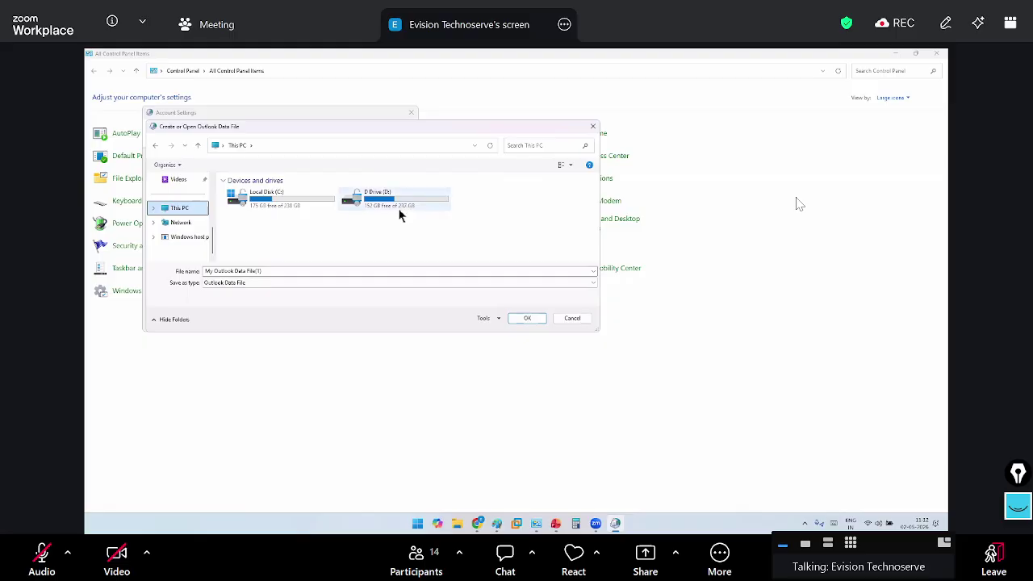
double_click(398, 208)
double_click(272, 241)
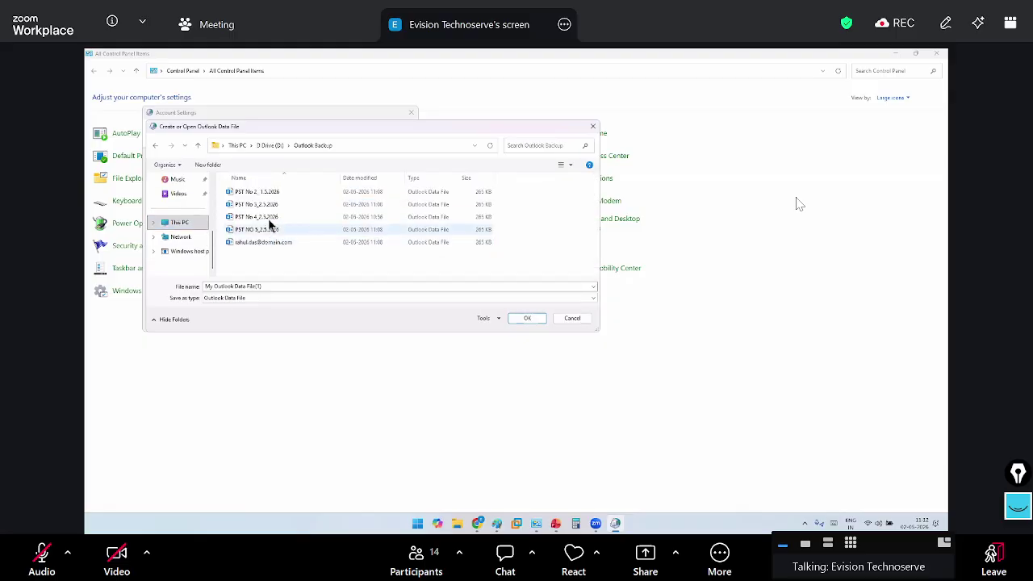
click(270, 218)
double_click(270, 218)
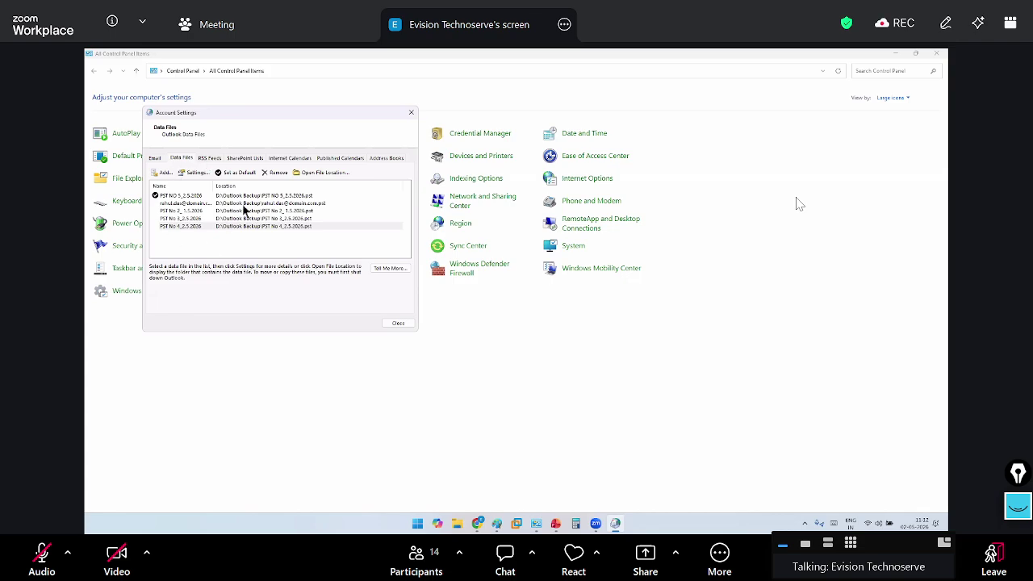
click(397, 323)
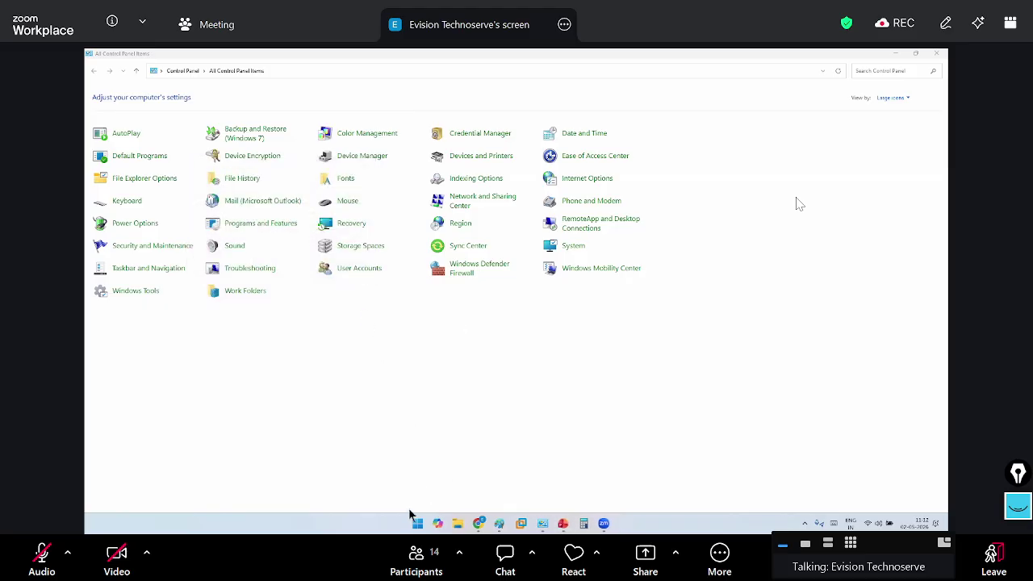
Launch Outlook (classic) from the Start search
key(super)
text(out)
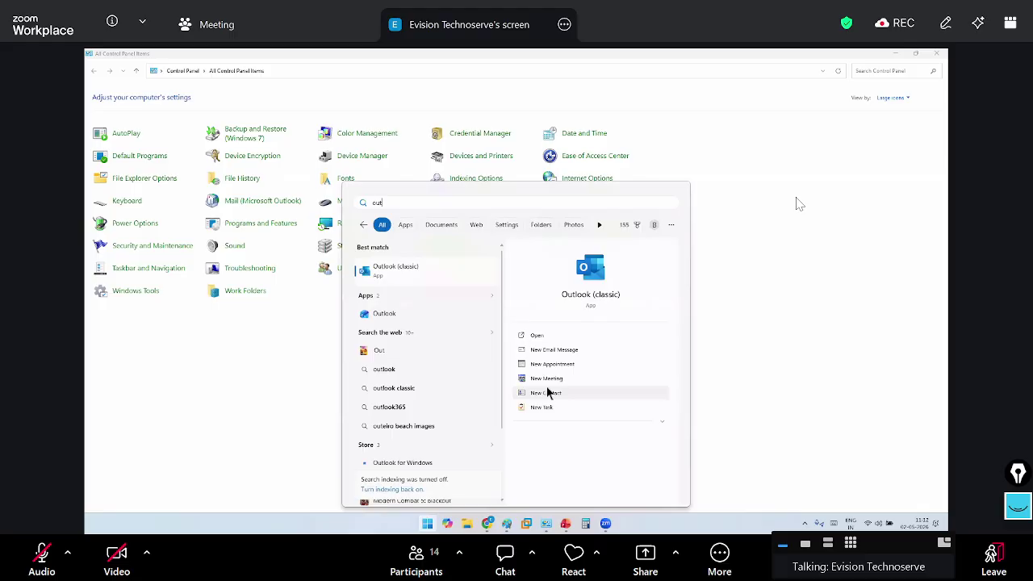
key(Return)
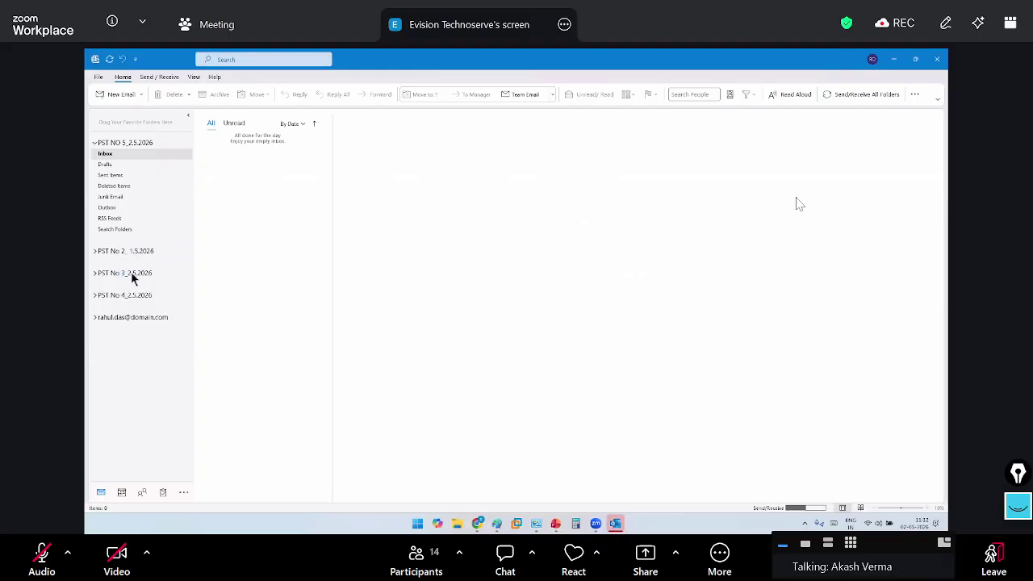
Expand the PST No 2, 3 and 4 folders and the mailbox, then close Outlook
click(94, 251)
click(93, 251)
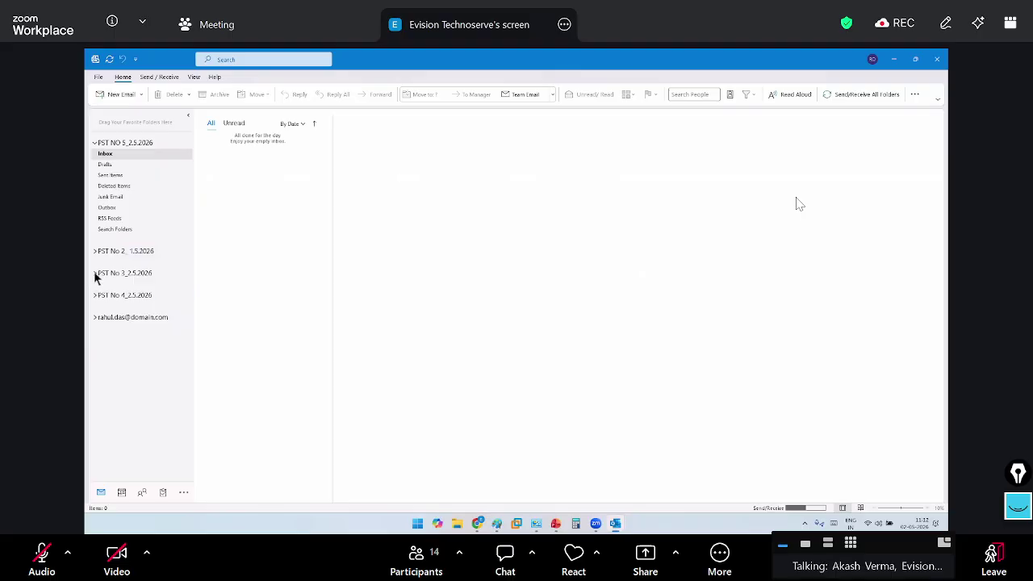
click(95, 295)
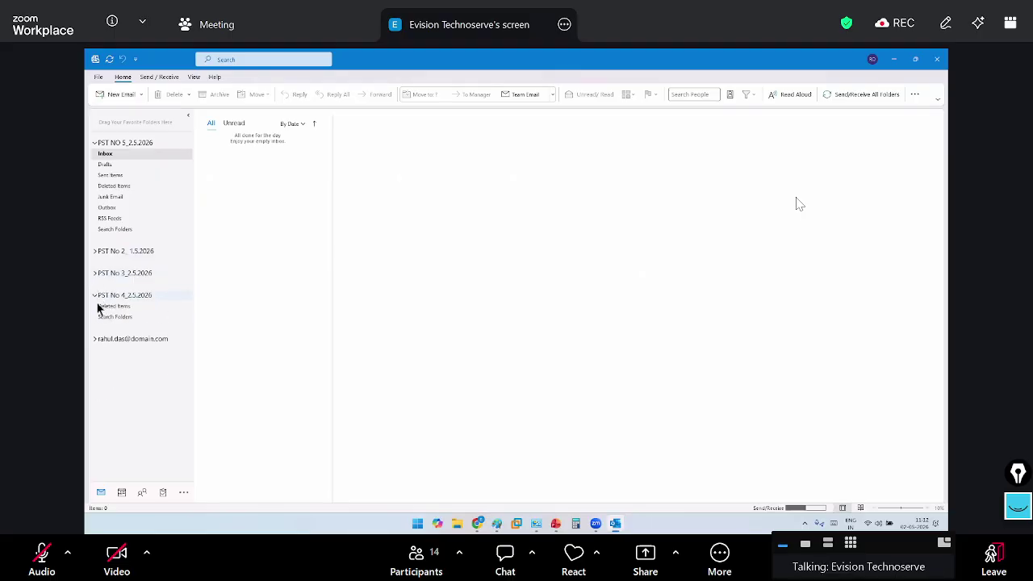
click(95, 319)
click(95, 295)
click(95, 273)
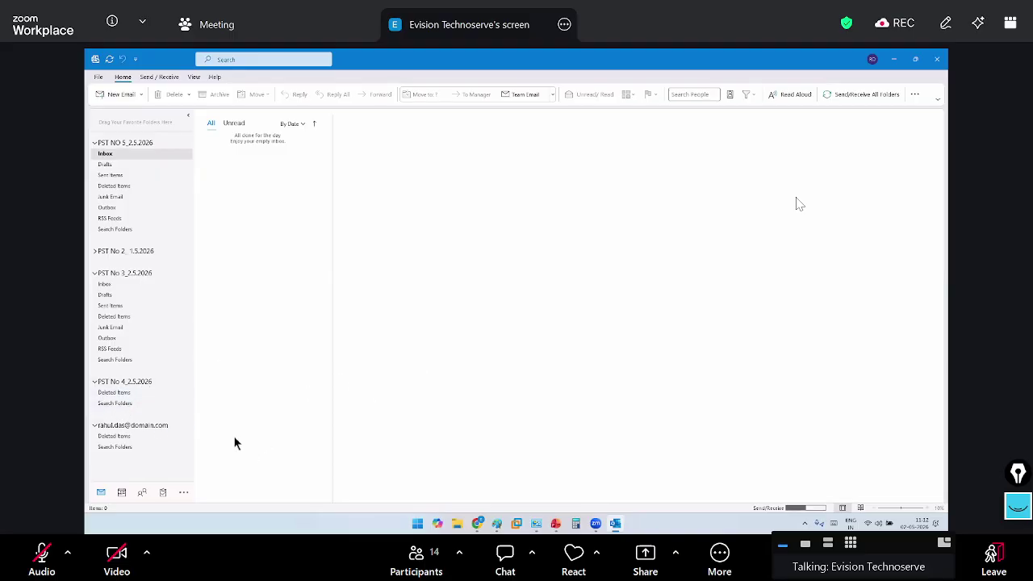
click(305, 157)
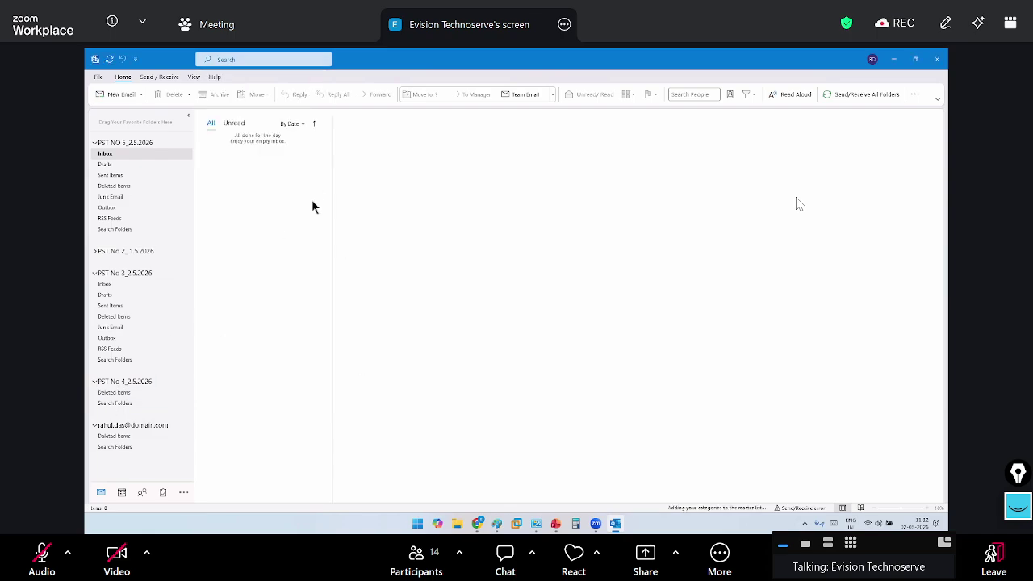
click(936, 59)
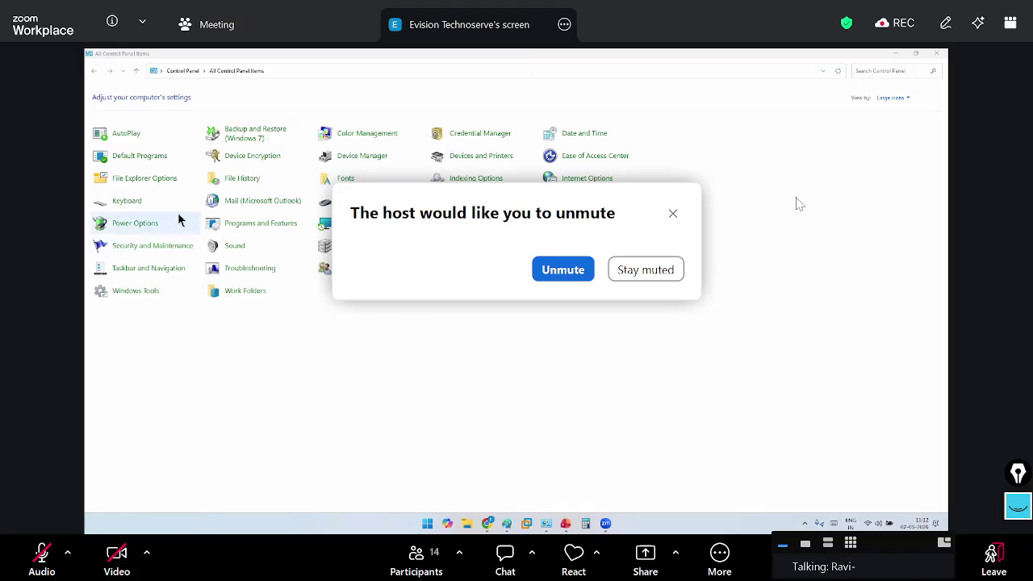
Accept the host's request to unmute the microphone
key(Return)
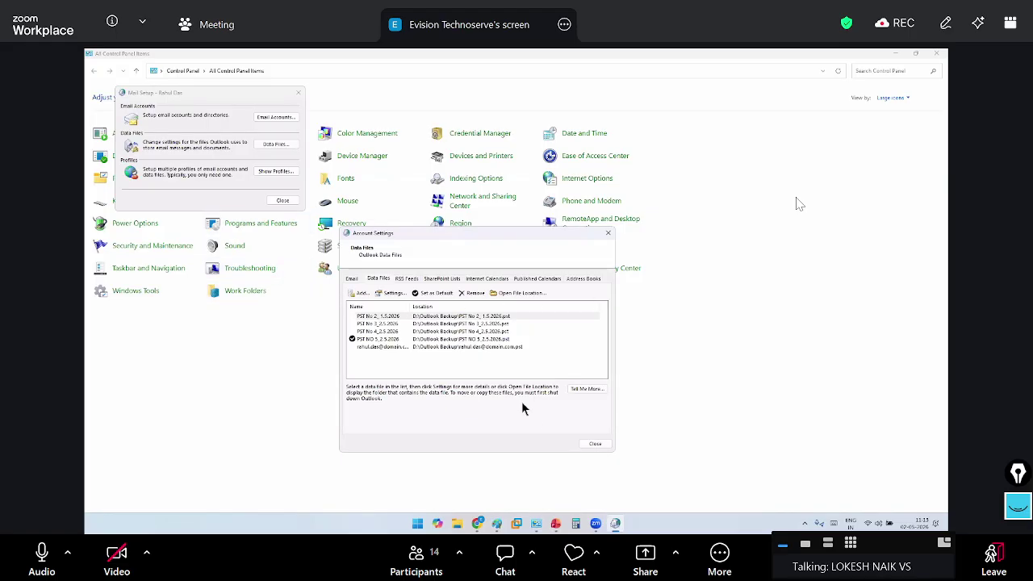
Close Account Settings and Mail Setup, then switch to the Outlook PST Backup notes
click(607, 446)
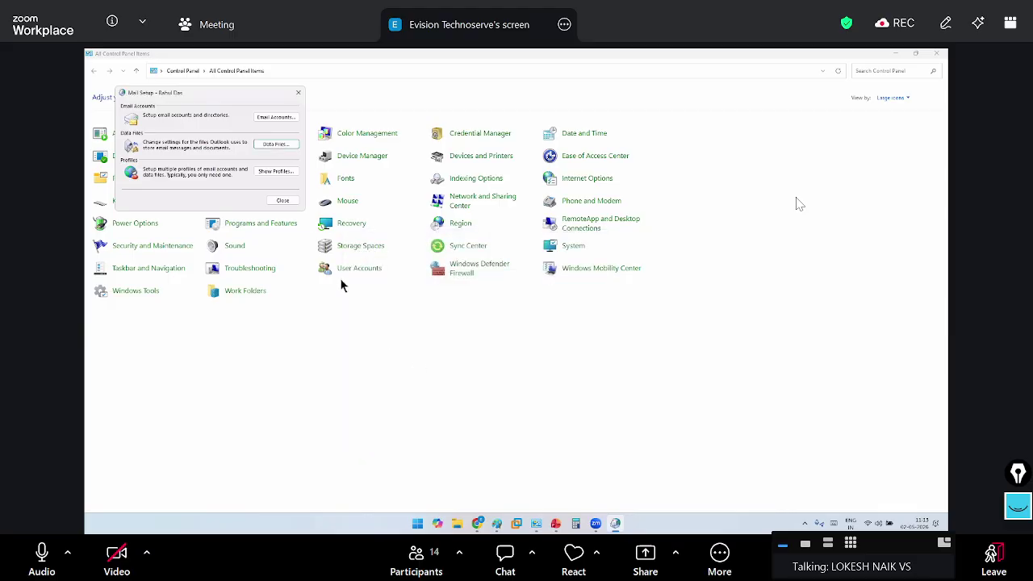
click(283, 200)
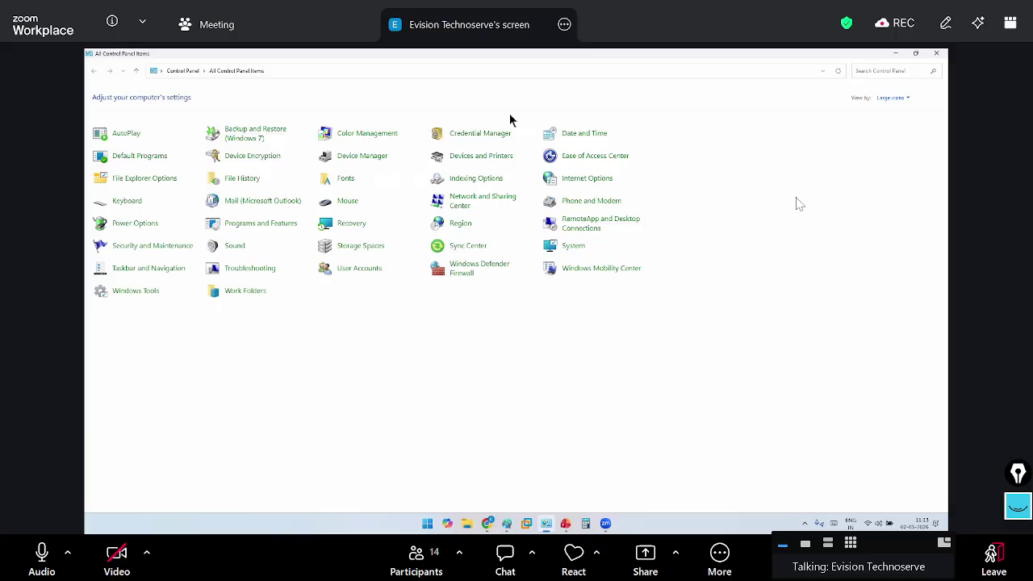
key(alt+Tab)
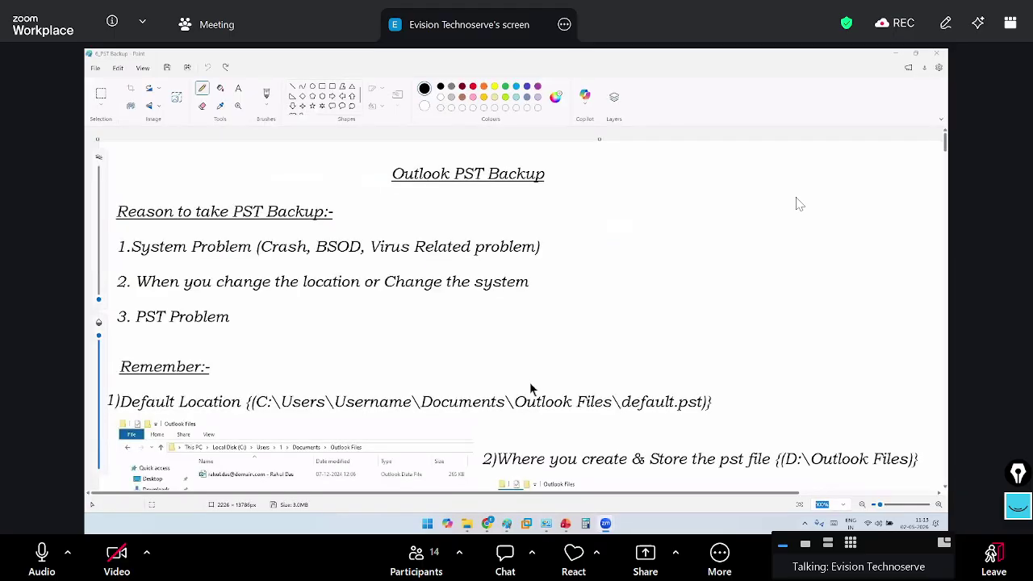
Mute, save the image shared in the meeting chat, close the chat, then unmute
key(alt+a)
scroll(797, 203, down, 2)
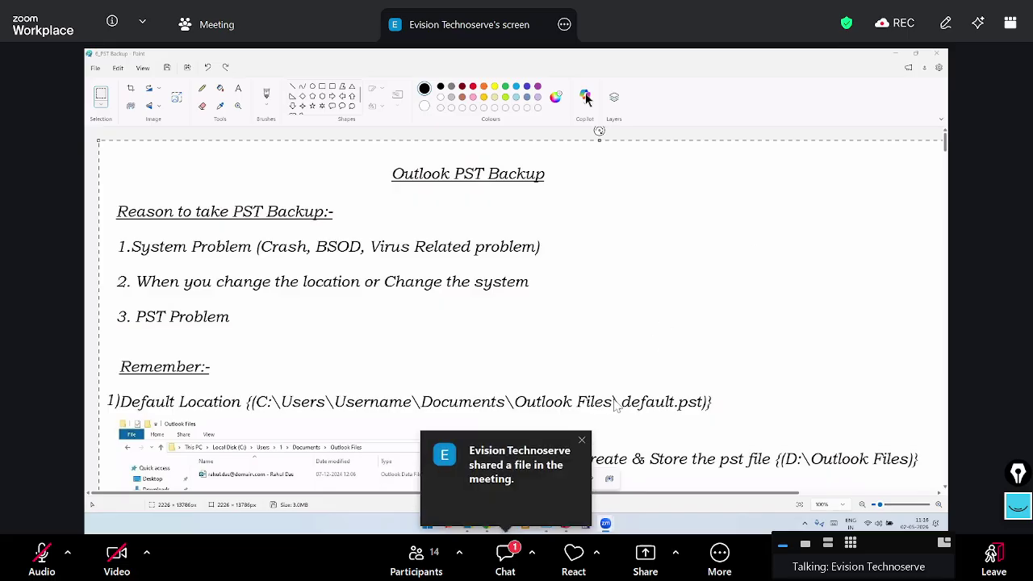
click(505, 555)
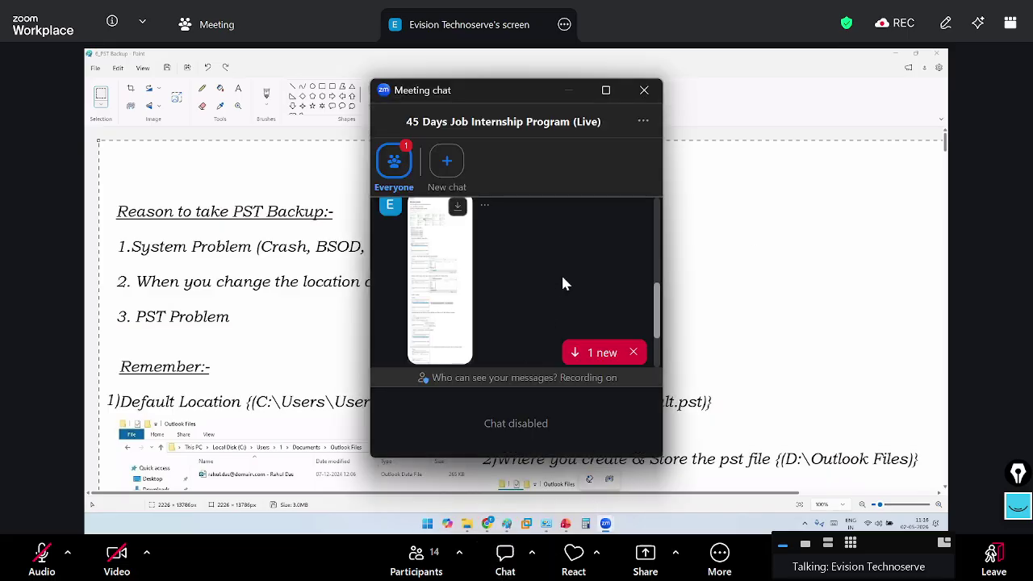
scroll(561, 275, down, 3)
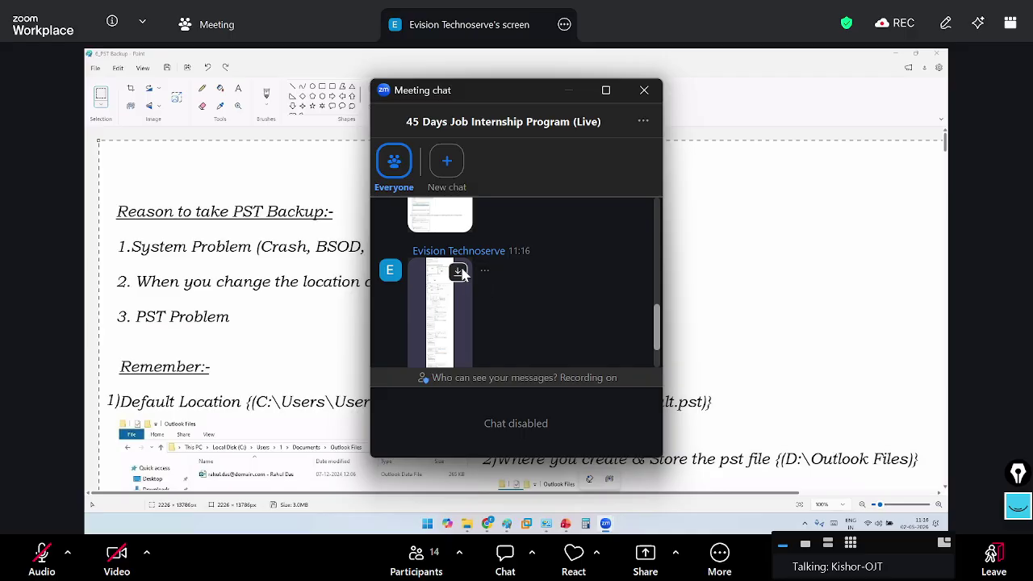
click(458, 270)
key(Return)
click(644, 90)
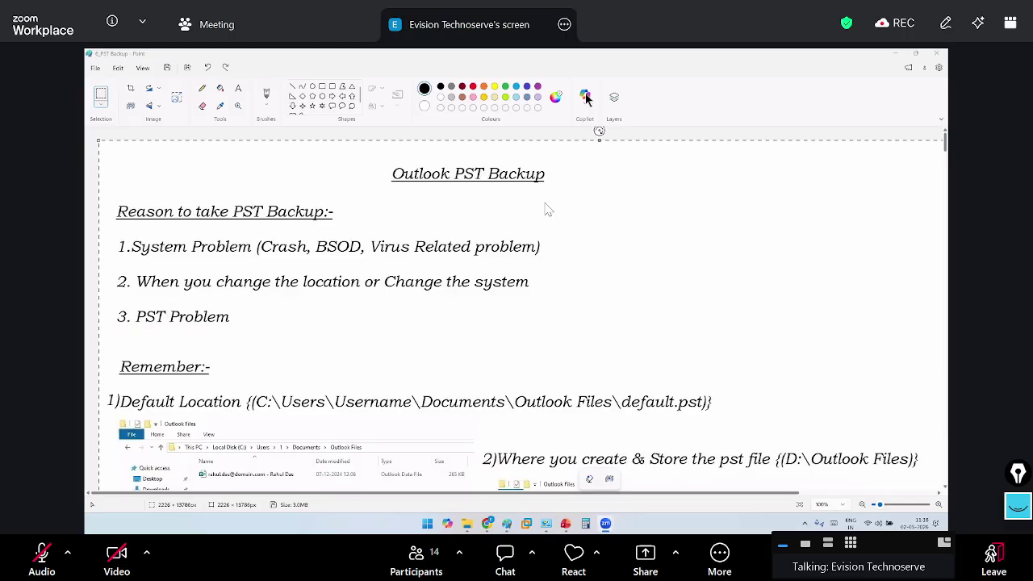
key(alt+a)
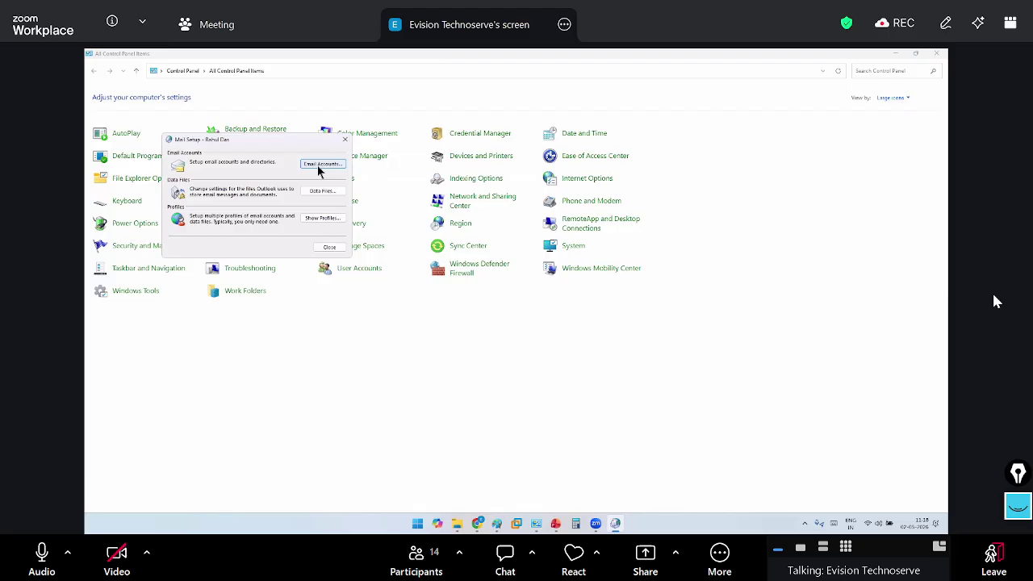
Open the mail account's server settings from the Email Accounts list
click(317, 165)
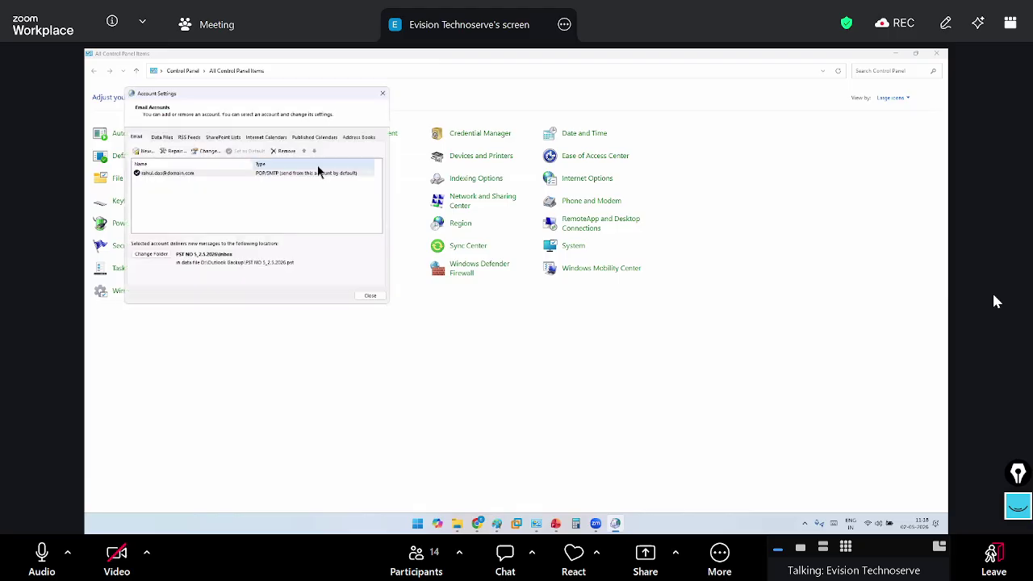
click(226, 172)
key(Return)
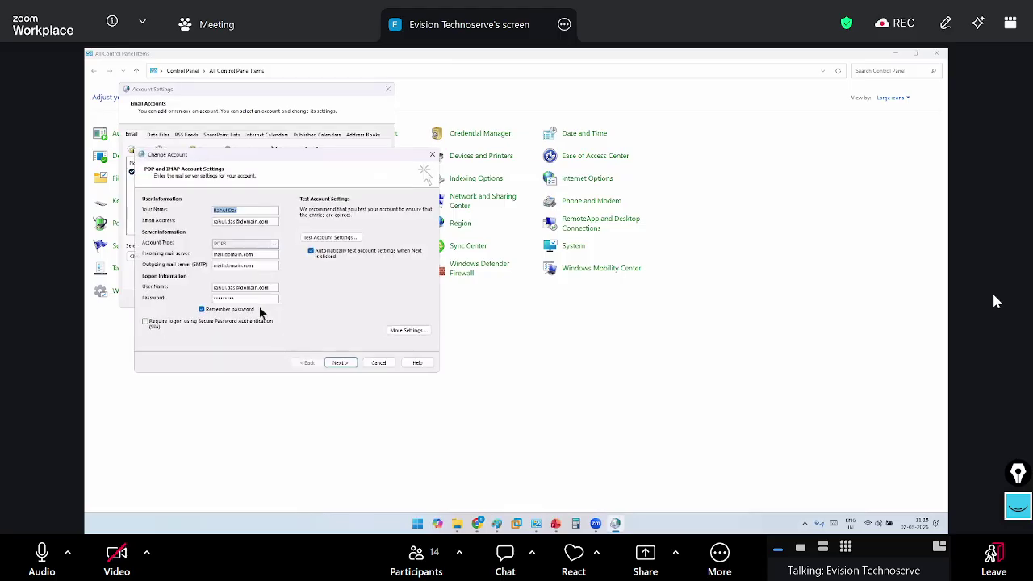
key(Tab)
key(Tab)
key(Tab)
click(257, 253)
Run Test Account Settings, then stop and force-close the hung test dialog
click(345, 237)
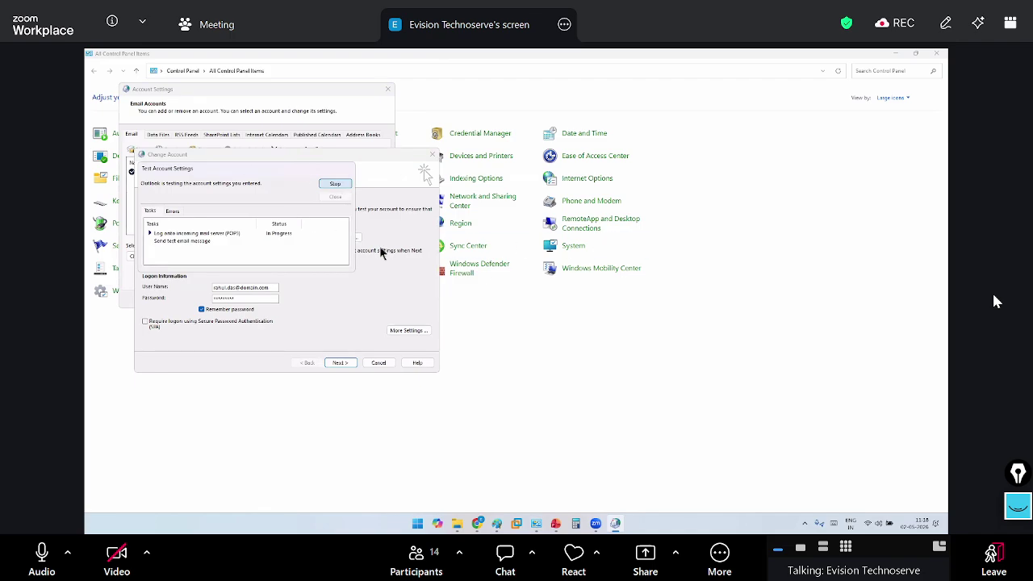
click(335, 184)
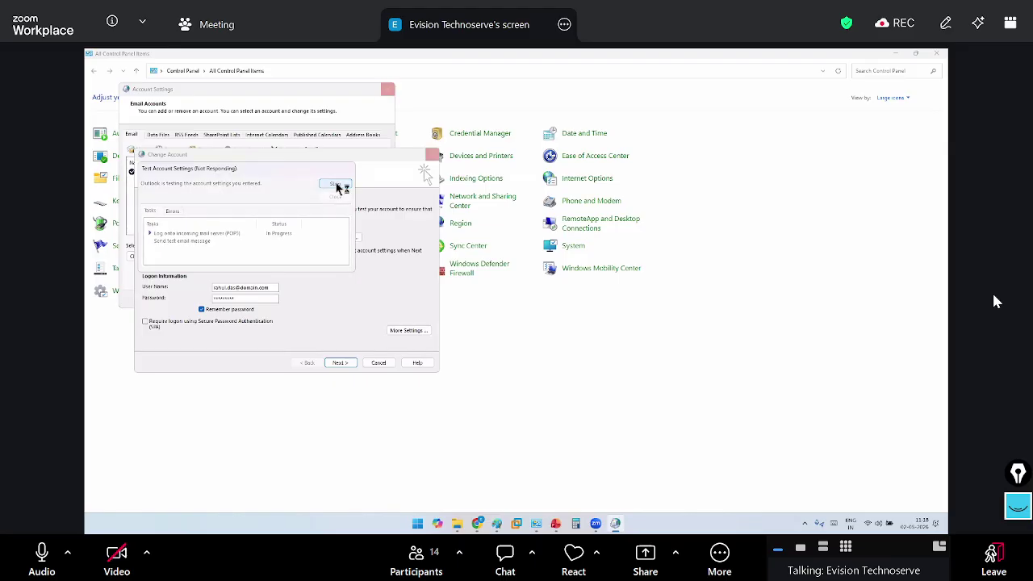
click(251, 251)
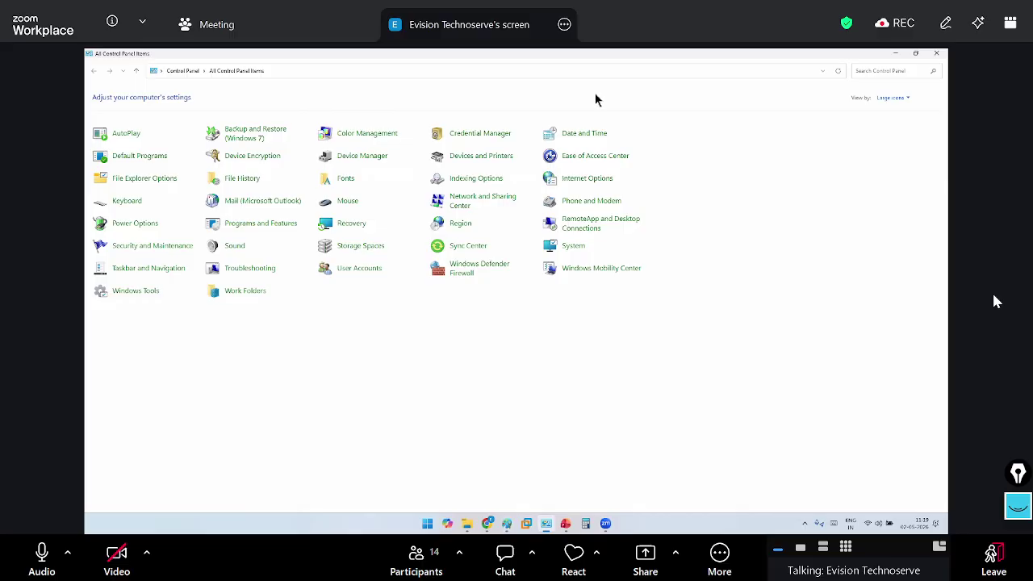
Switch the shared screen to the Chrome tab showing the test result image
key(alt+Tab)
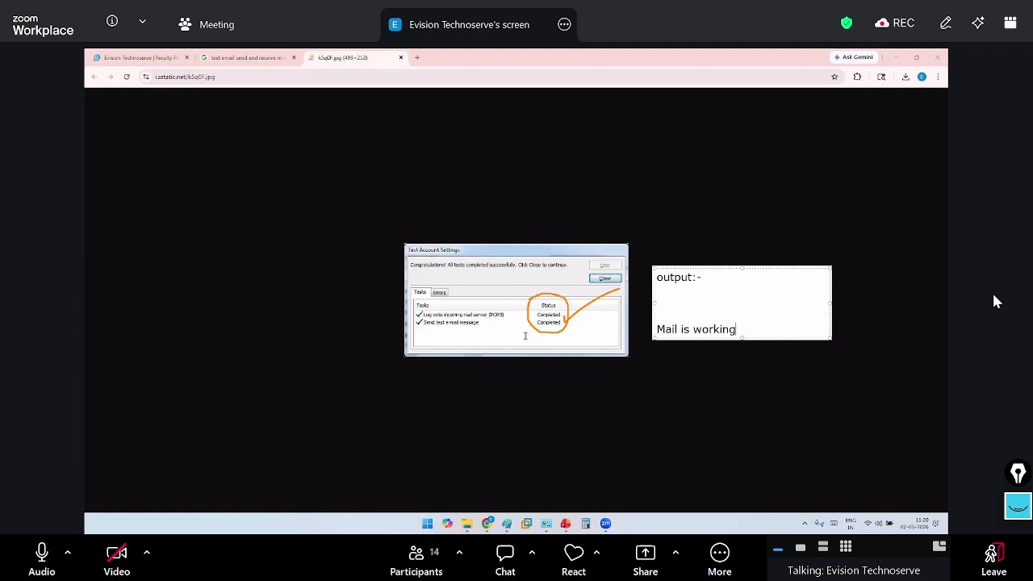
Mute the microphone while the passed-test image is shown
key(alt+a)
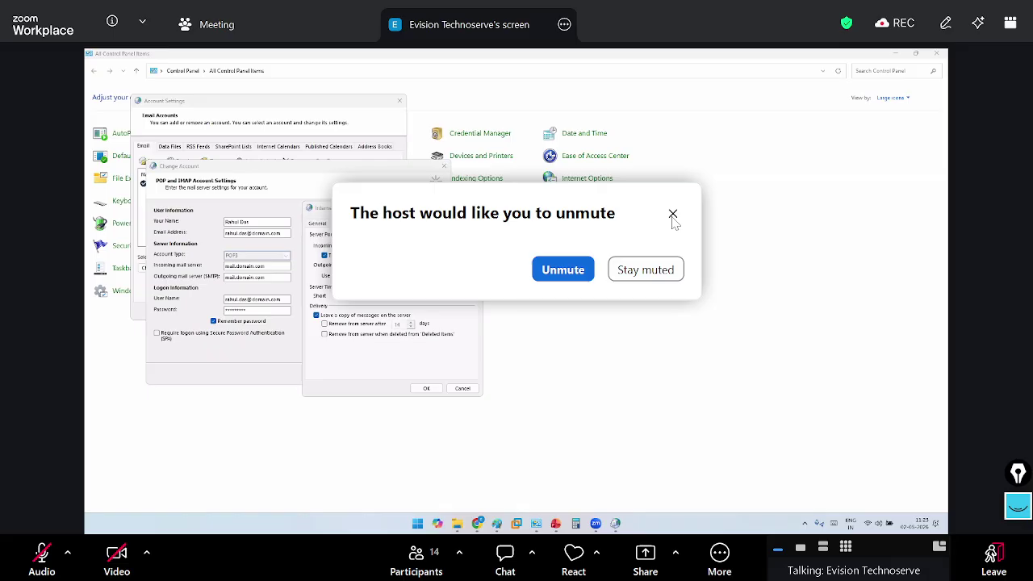
Dismiss the host's unmute request prompt
click(673, 216)
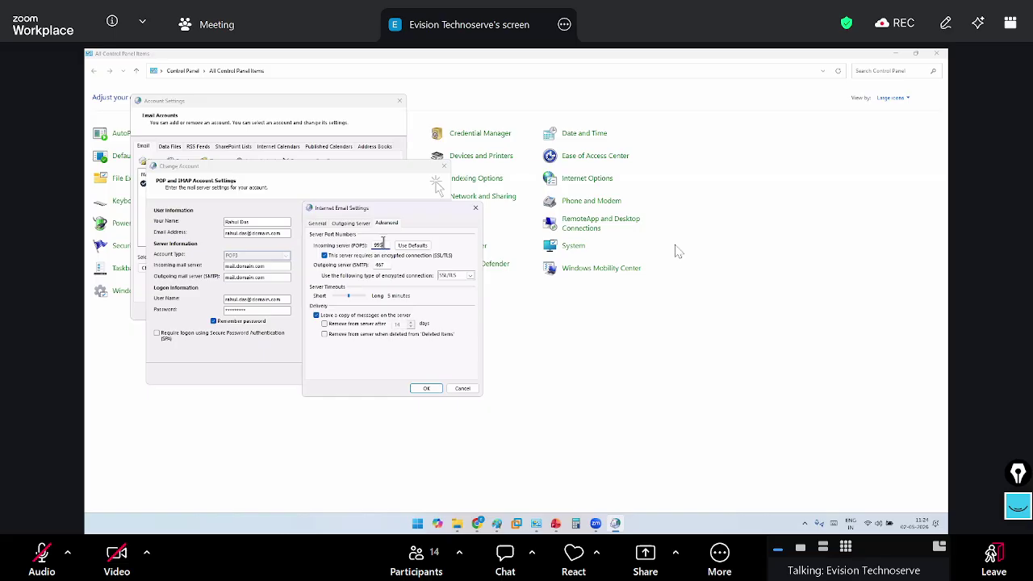
Set outgoing mail encryption to STARTTLS and the SMTP port to 587
click(465, 275)
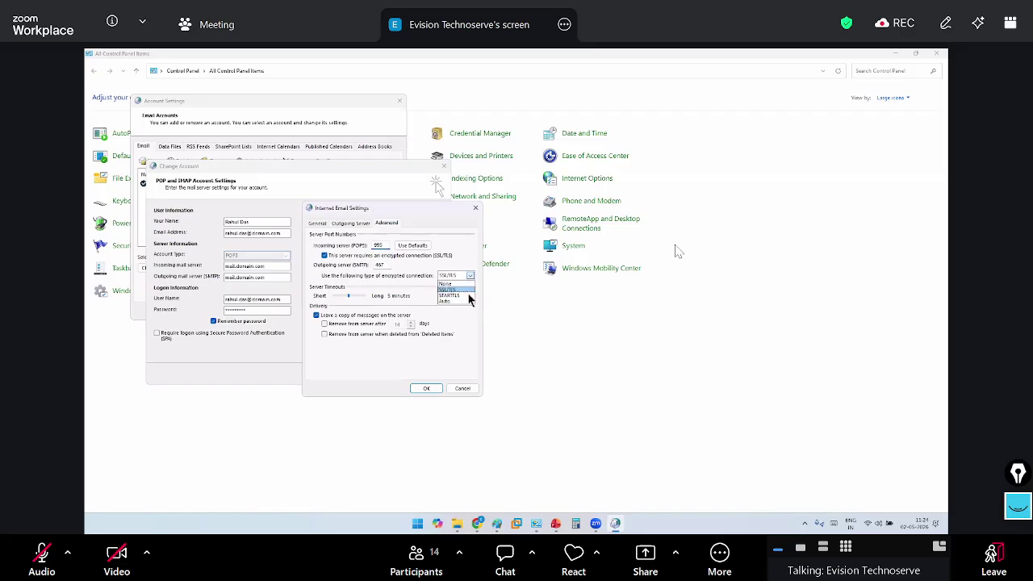
click(456, 295)
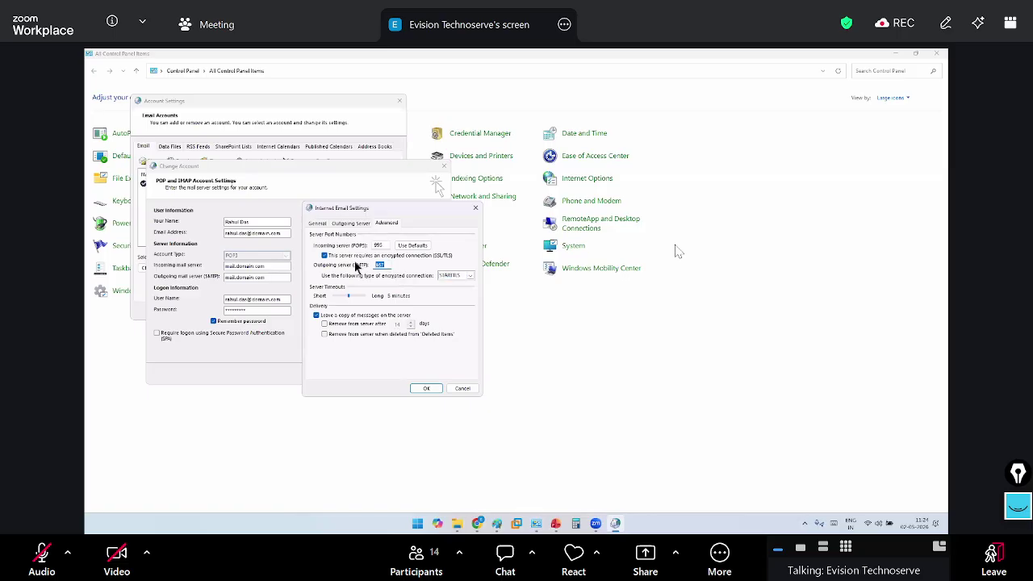
double_click(379, 265)
text(587)
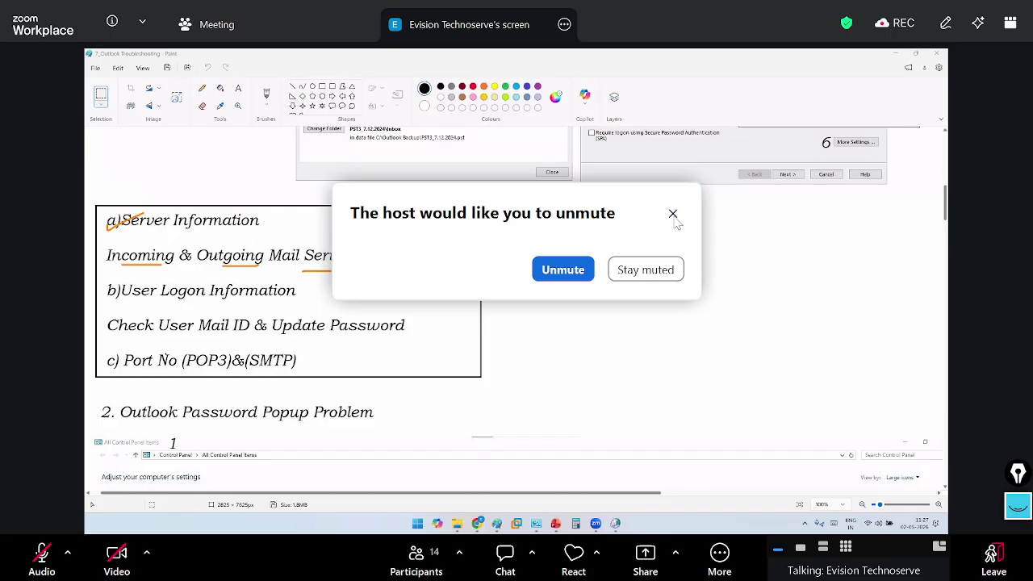
Dismiss the host's request to unmute the microphone
click(673, 214)
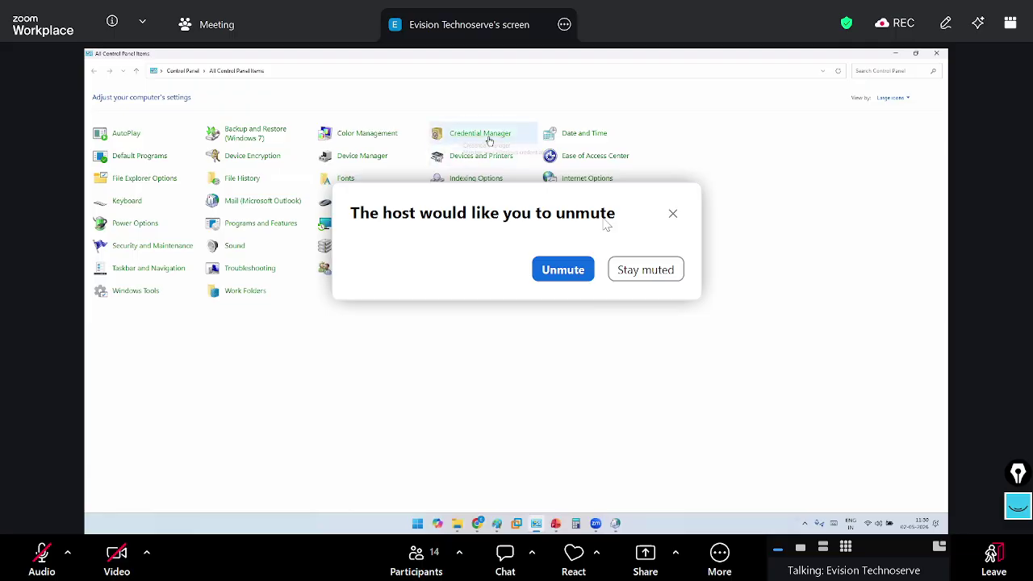
Decline the host's unmute request and scroll the Paint notes down to section 4, PST Size Full
click(670, 219)
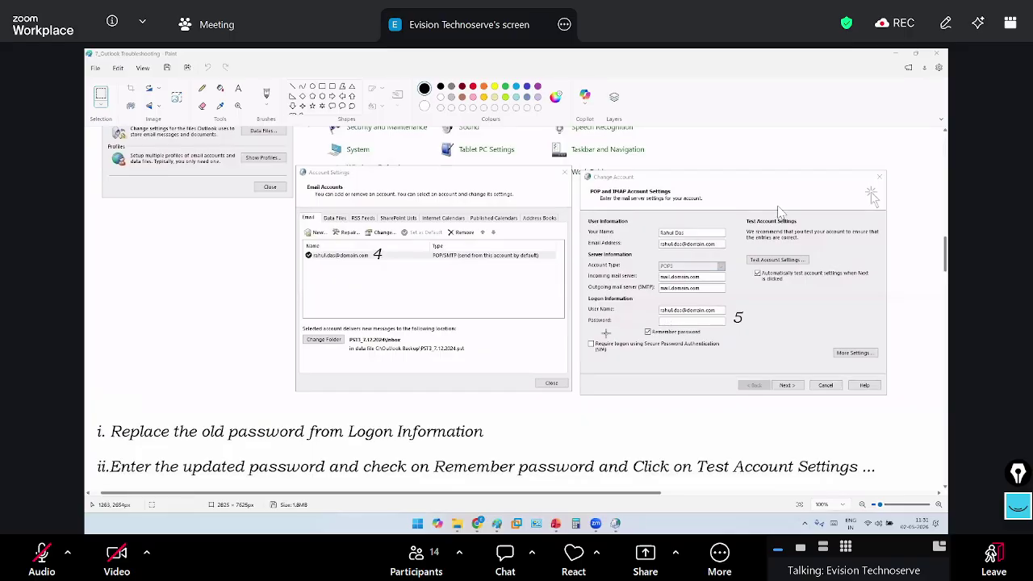
scroll(485, 355, down, 4)
scroll(353, 352, down, 6)
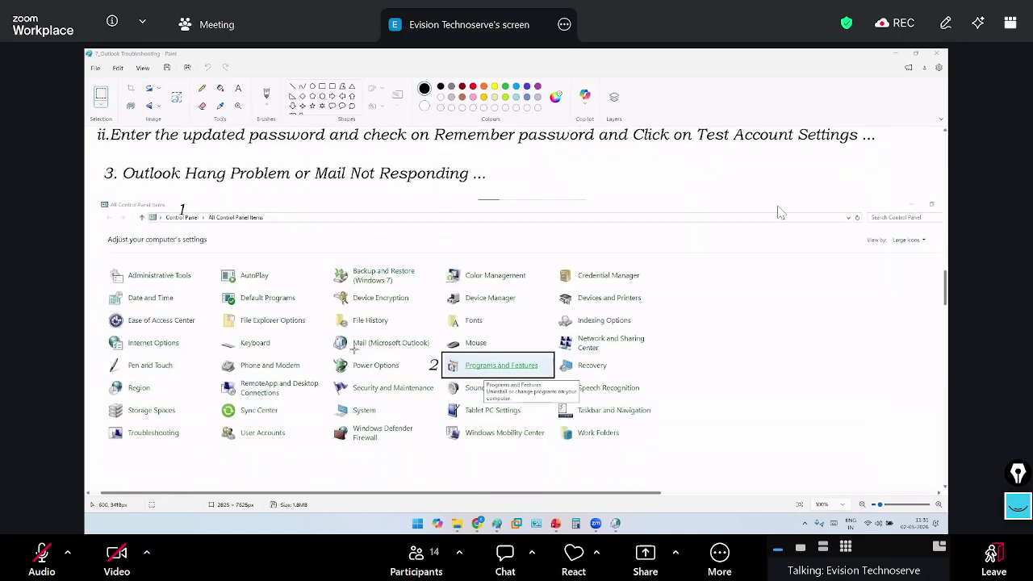
scroll(353, 348, up, 6)
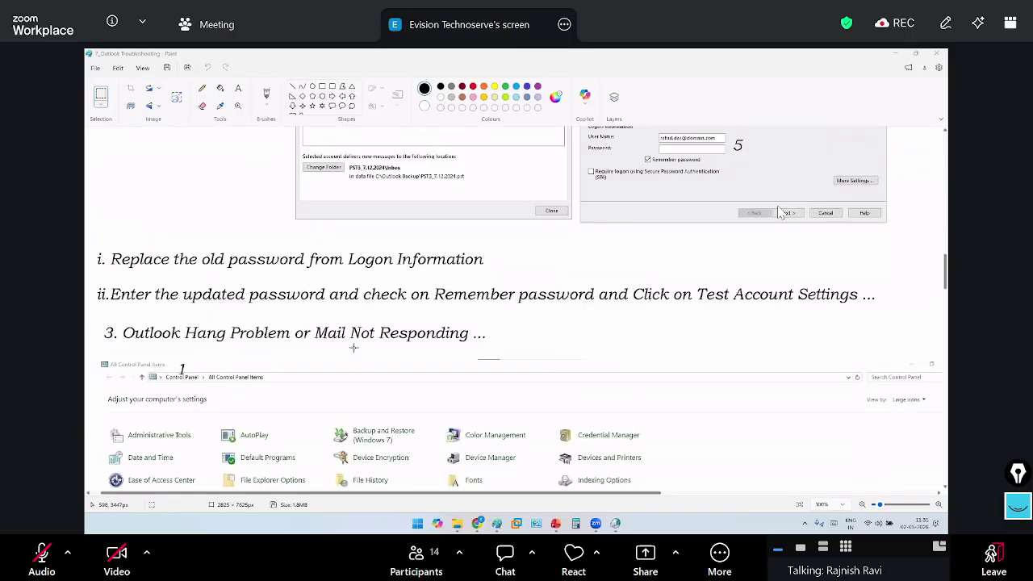
scroll(174, 237, down, 2)
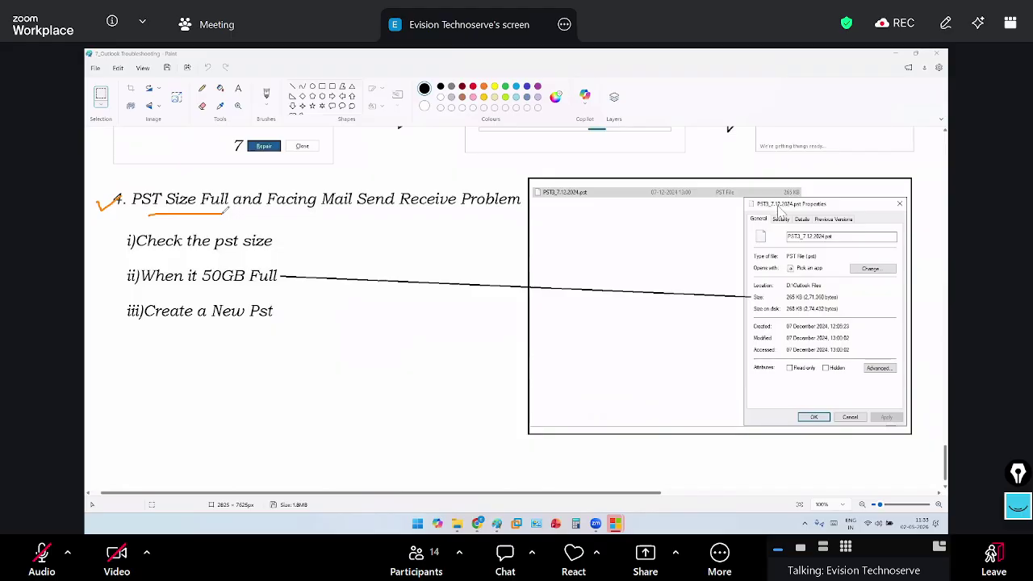
Briefly unmute and re-mute, then circle 'Full' in heading 4 and undo the orange marks
key(alt+a)
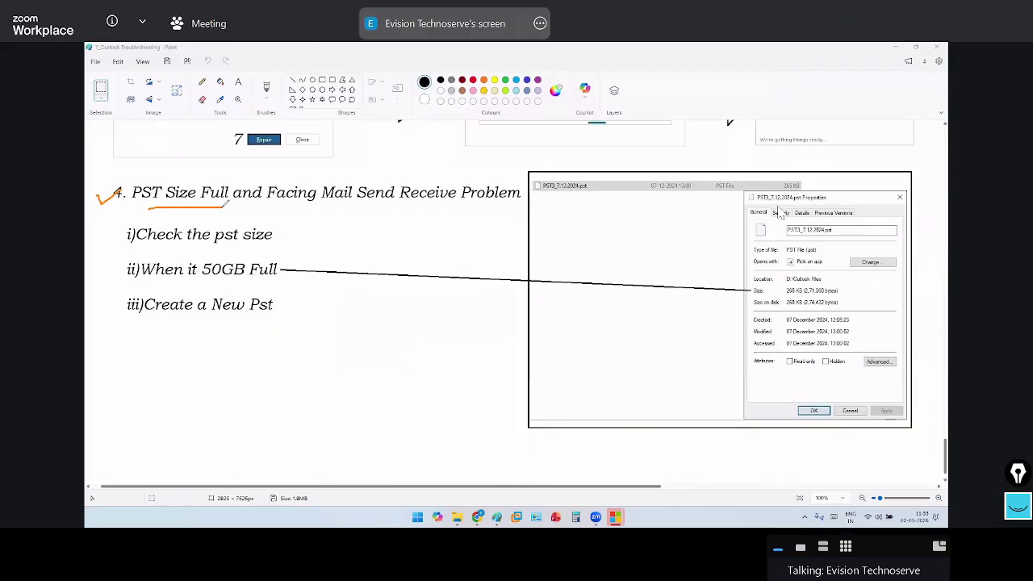
key(alt+a)
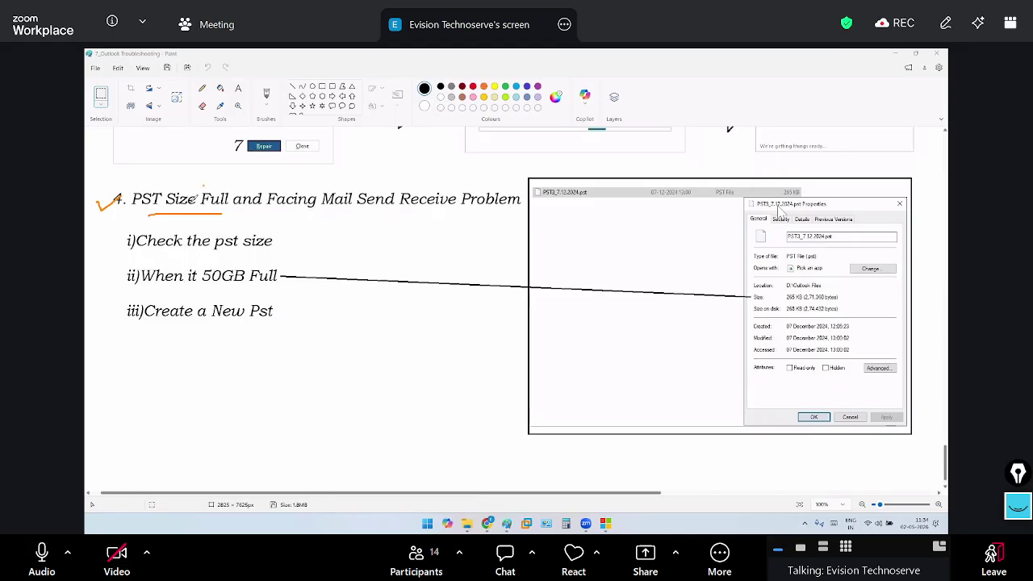
mouse_move(201, 187)
mouse_down()
mouse_move(212, 214)
mouse_move(229, 189)
mouse_up()
key(ctrl+z)
Draw an oval around the 265 KB size value in the screenshot, then undo it
click(313, 86)
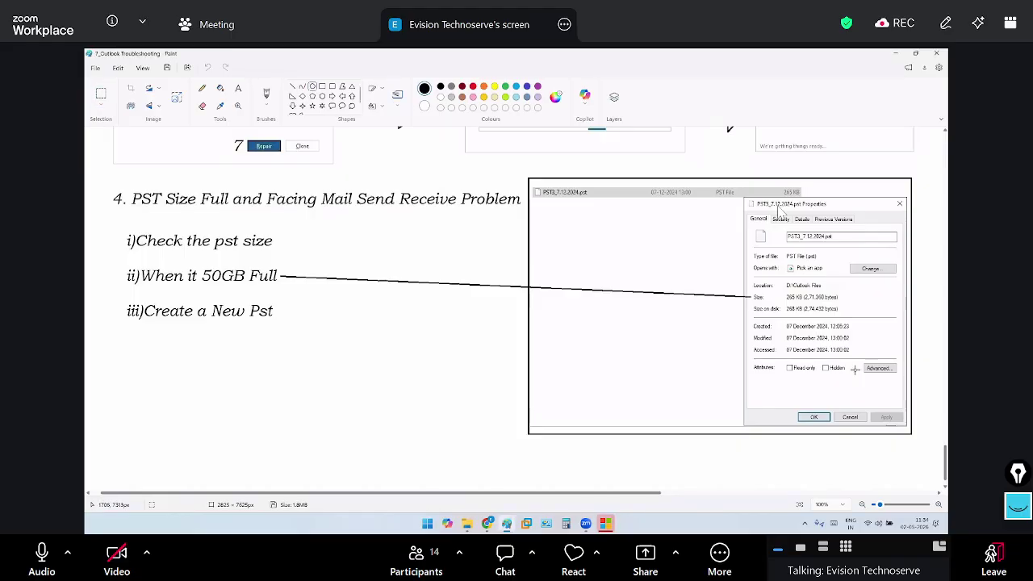
drag(781, 289, 848, 318)
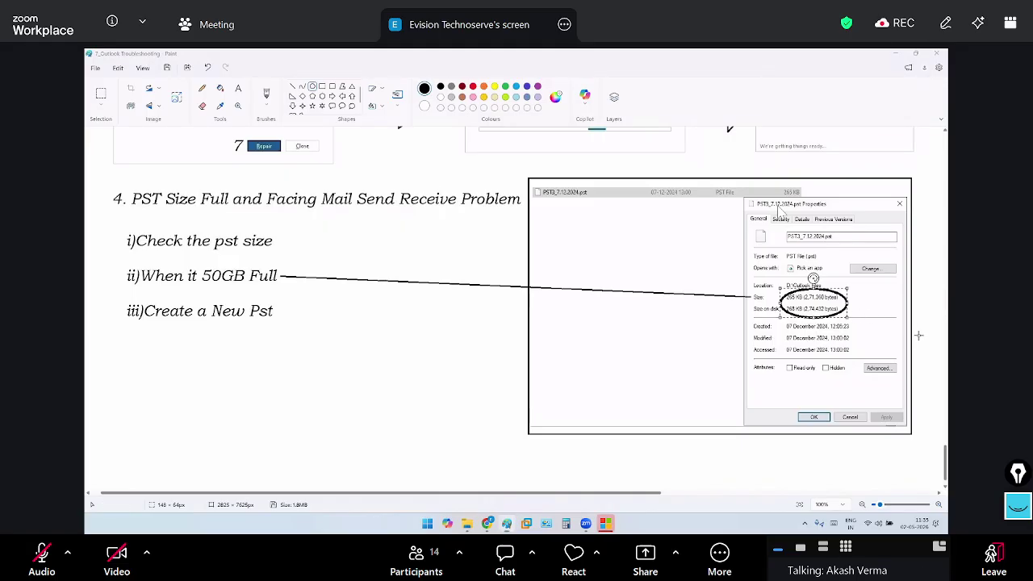
click(210, 69)
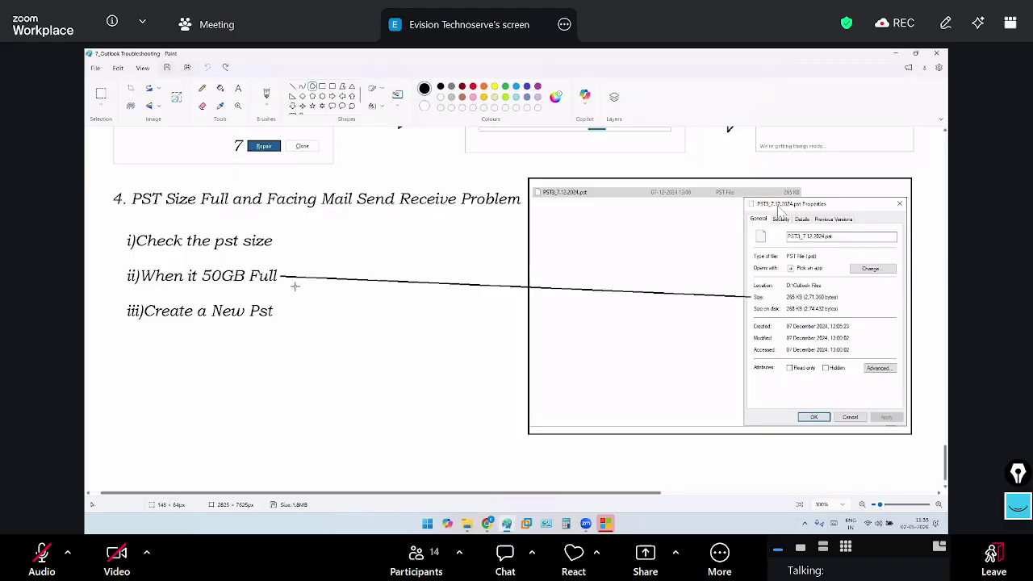
Scroll Paint back up, launch Microsoft Office from the taskbar and minimize Paint
scroll(295, 287, up, 3)
scroll(295, 287, up, 5)
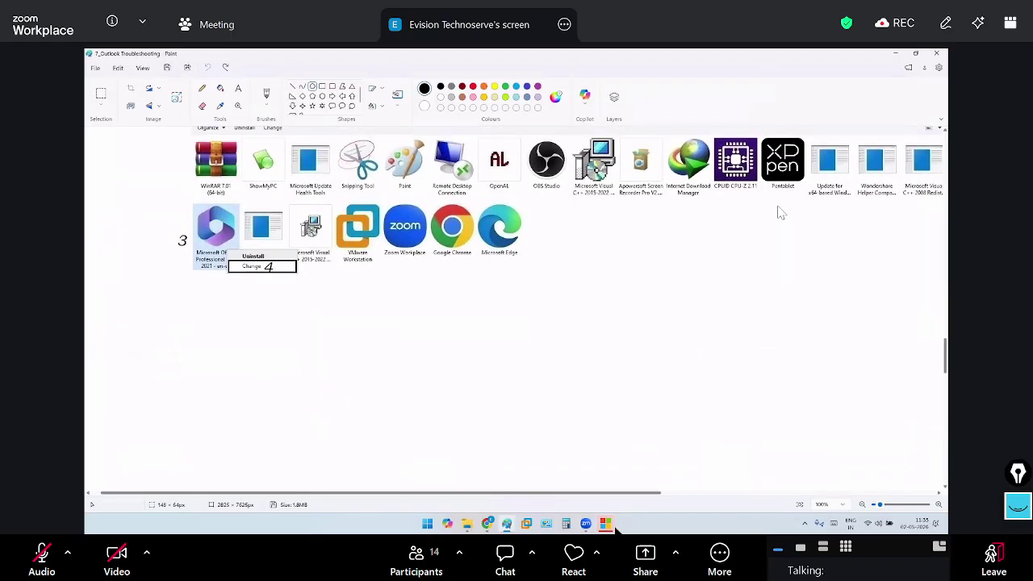
click(606, 524)
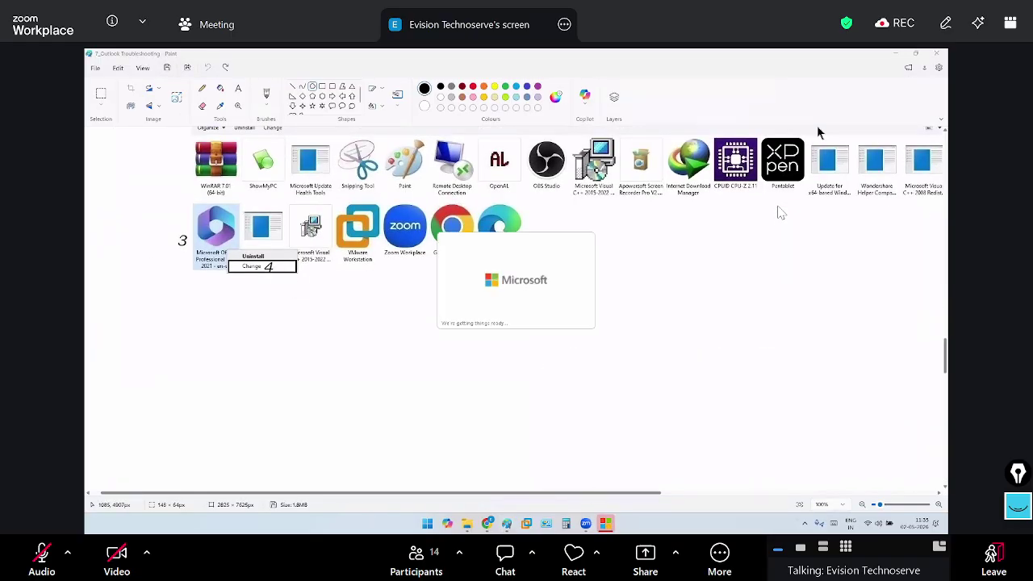
click(892, 54)
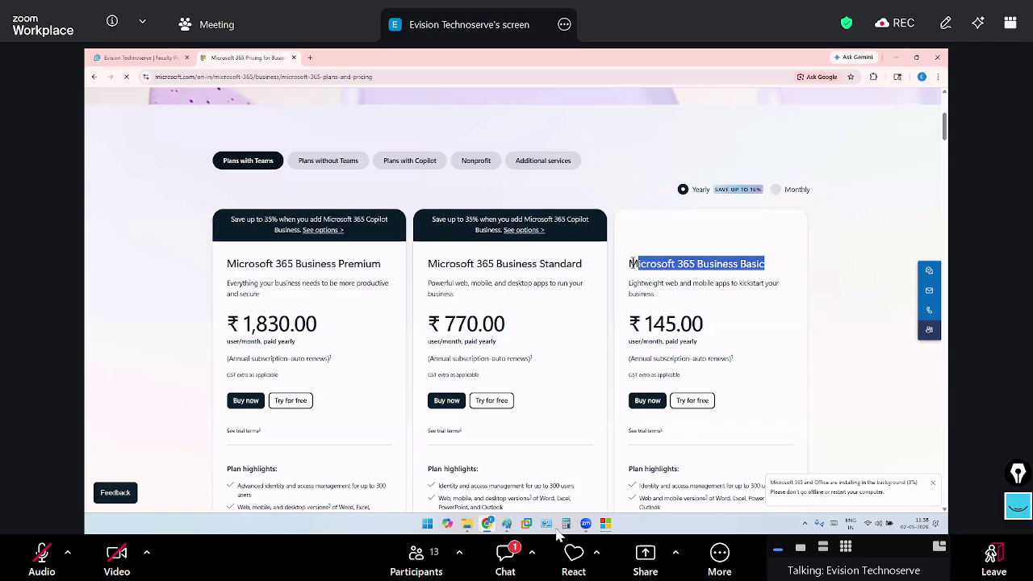
Open the meeting chat to see the screenshot image posted to Everyone
click(515, 559)
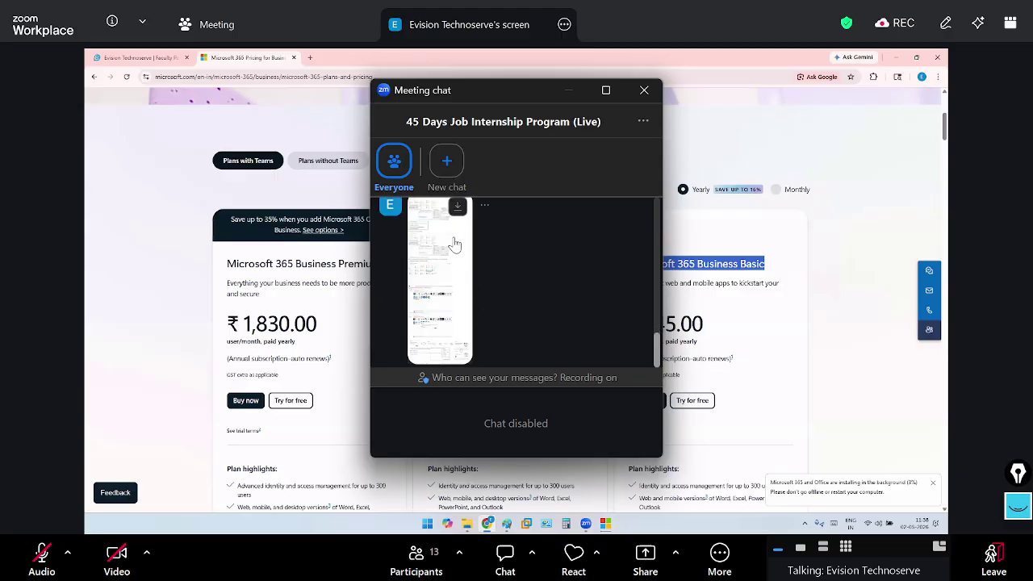
Start downloading the chat image, cancel the save, and close the meeting chat
click(458, 207)
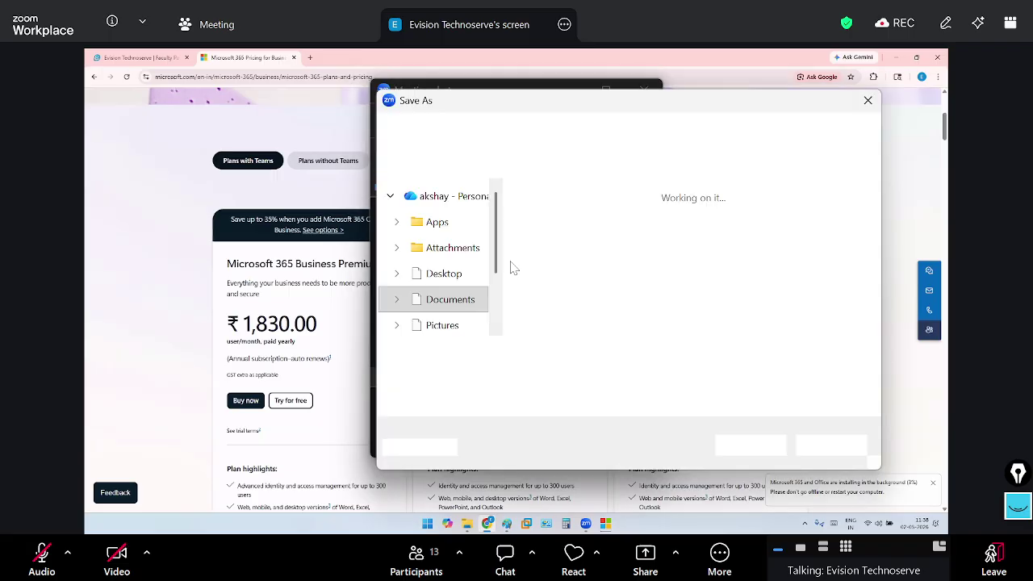
key(Return)
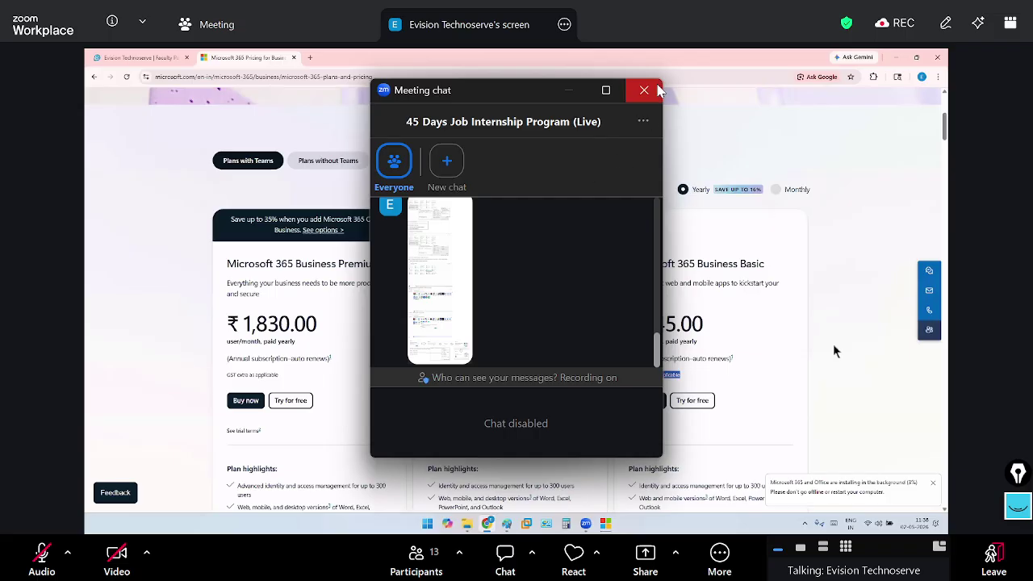
click(657, 88)
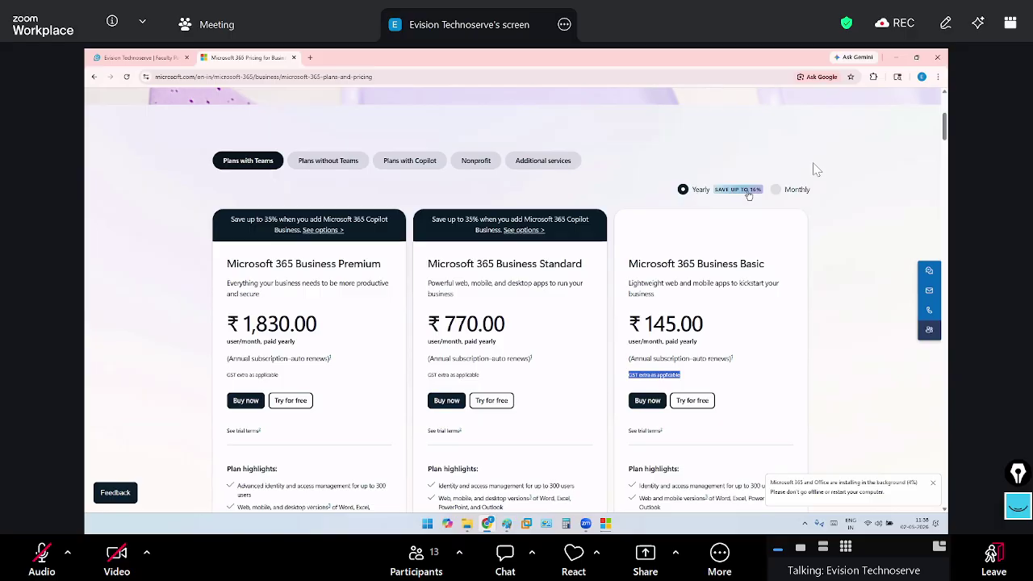
Switch to monthly billing and highlight Business Basic's ₹174.00 price and GST-extra note
click(784, 190)
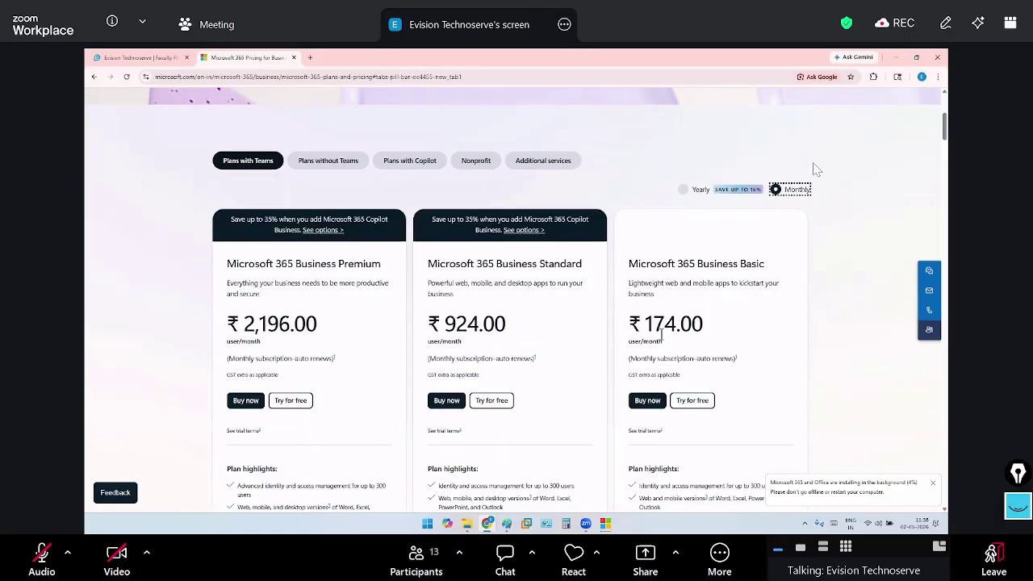
drag(647, 324, 704, 325)
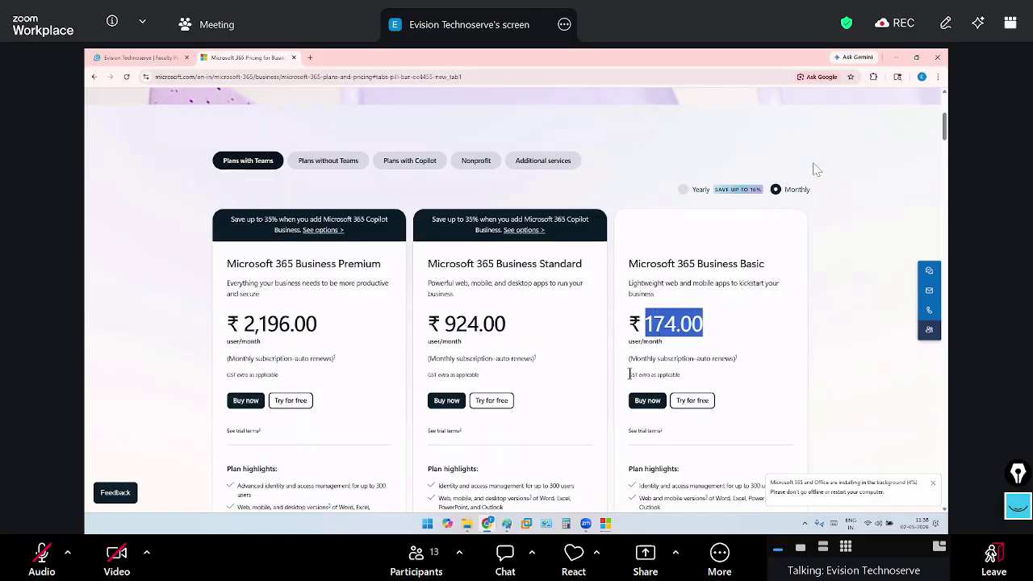
drag(628, 374, 692, 375)
scroll(796, 321, down, 4)
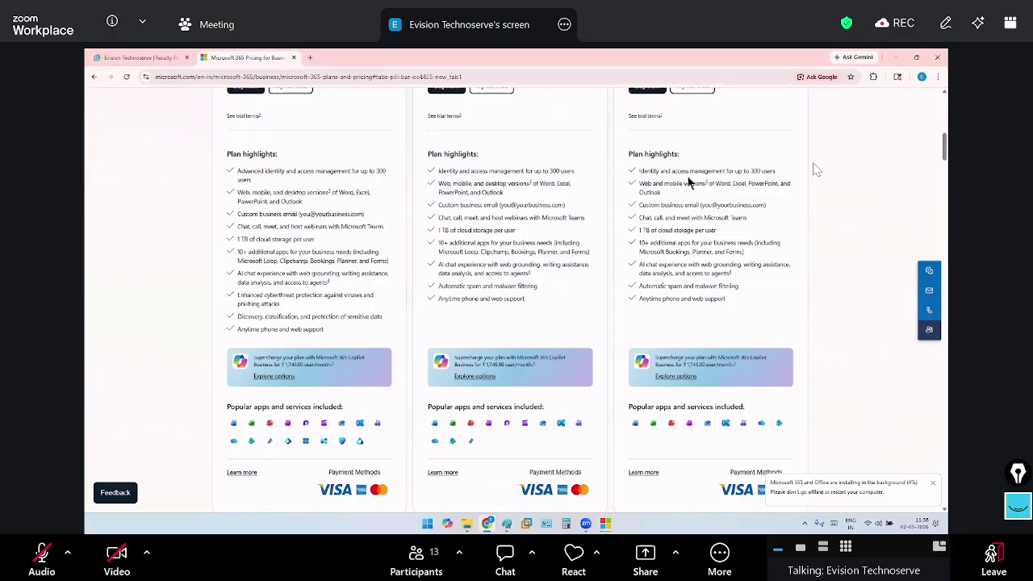
drag(646, 167, 680, 178)
scroll(681, 178, up, 1)
scroll(680, 179, up, 2)
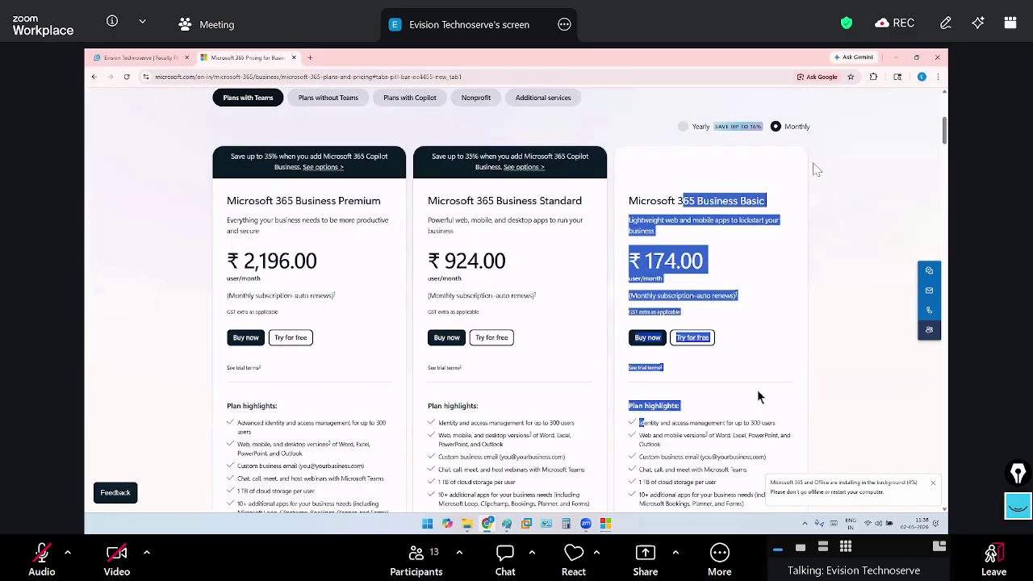
scroll(681, 179, down, 1)
Highlight Basic's identity management, web and mobile apps, custom email and yourbusiness.com domain lines
click(667, 298)
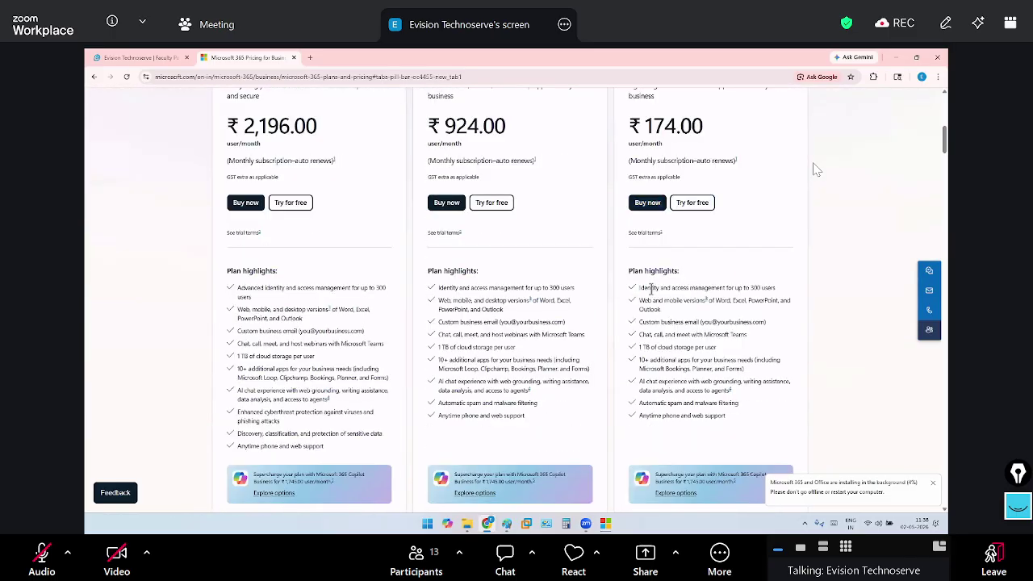
drag(650, 288, 785, 297)
click(776, 291)
drag(641, 302, 675, 313)
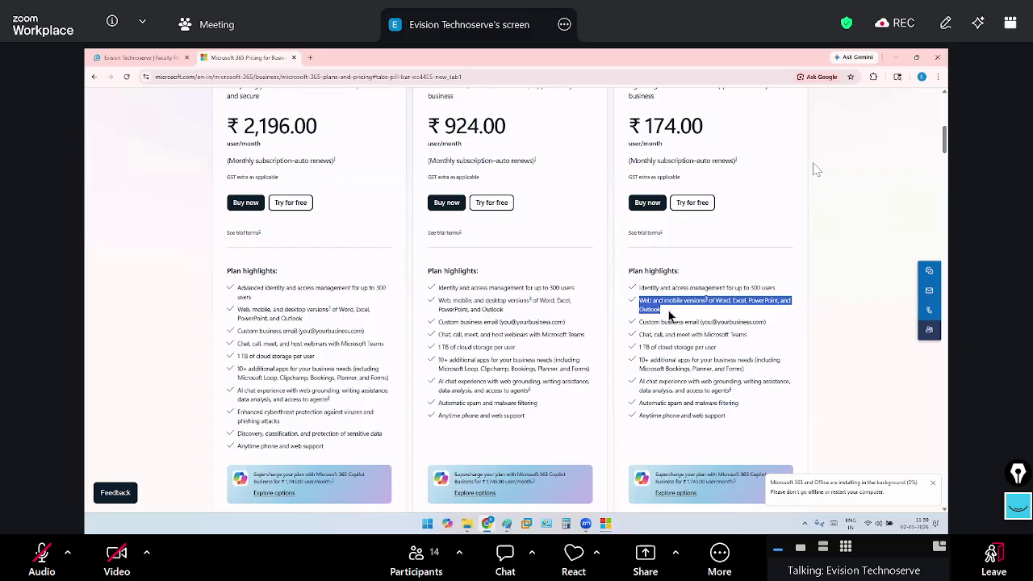
click(641, 322)
drag(712, 332, 766, 327)
click(726, 323)
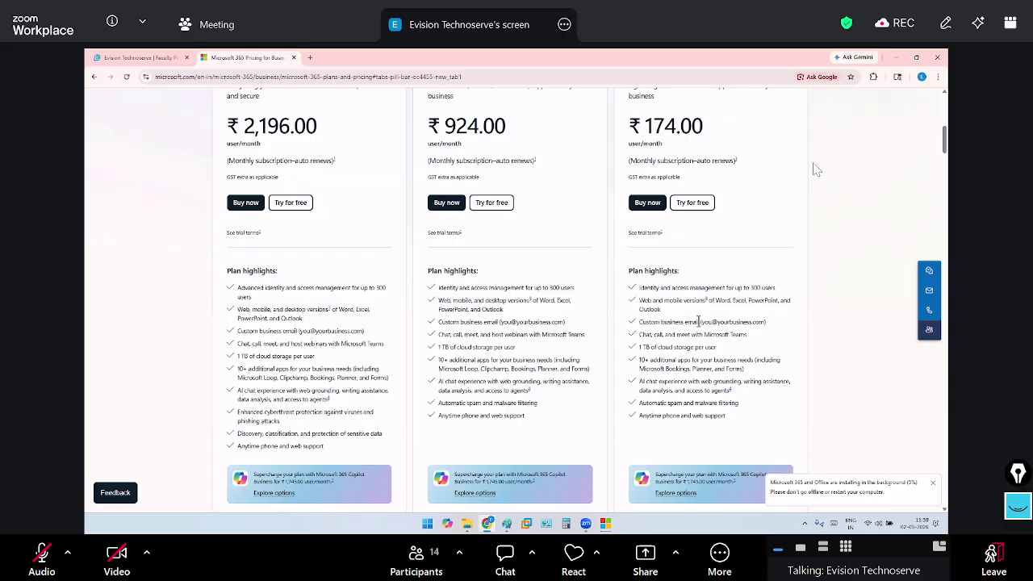
drag(699, 321, 769, 321)
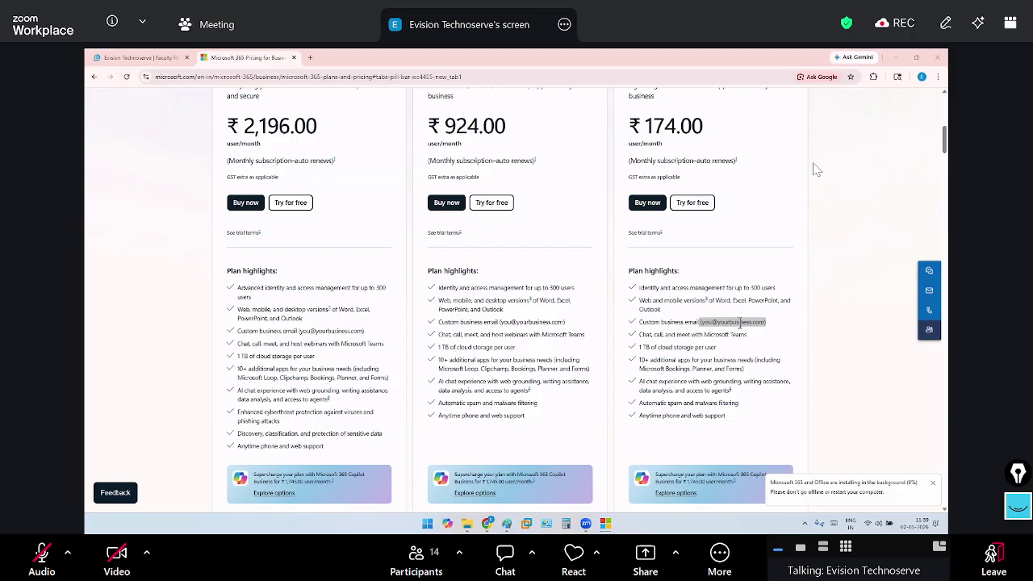
click(714, 322)
drag(719, 322, 784, 325)
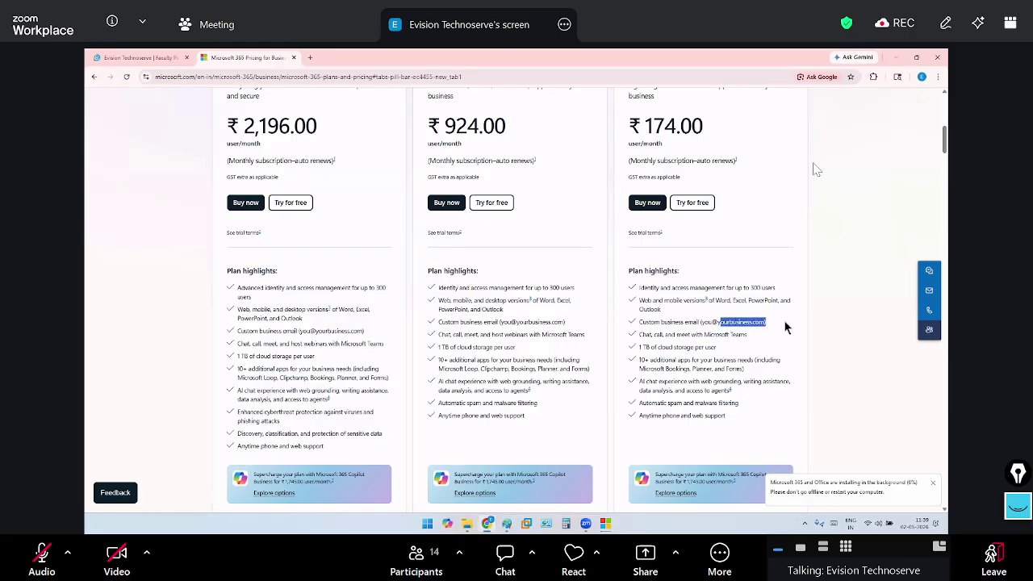
drag(717, 323, 765, 324)
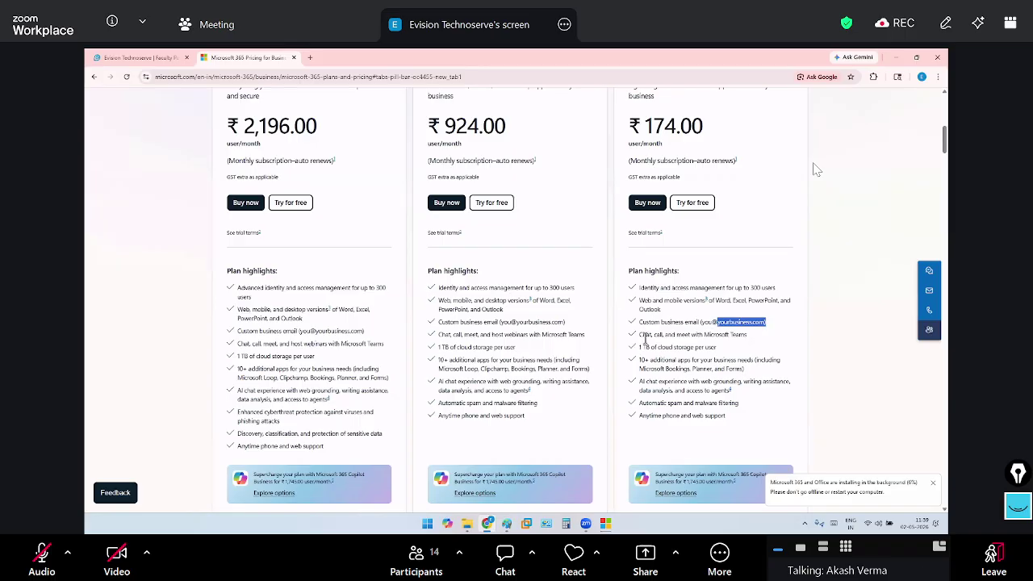
Highlight Basic's Teams chat, call and meet line and 1 TB cloud storage per user
drag(639, 334, 747, 335)
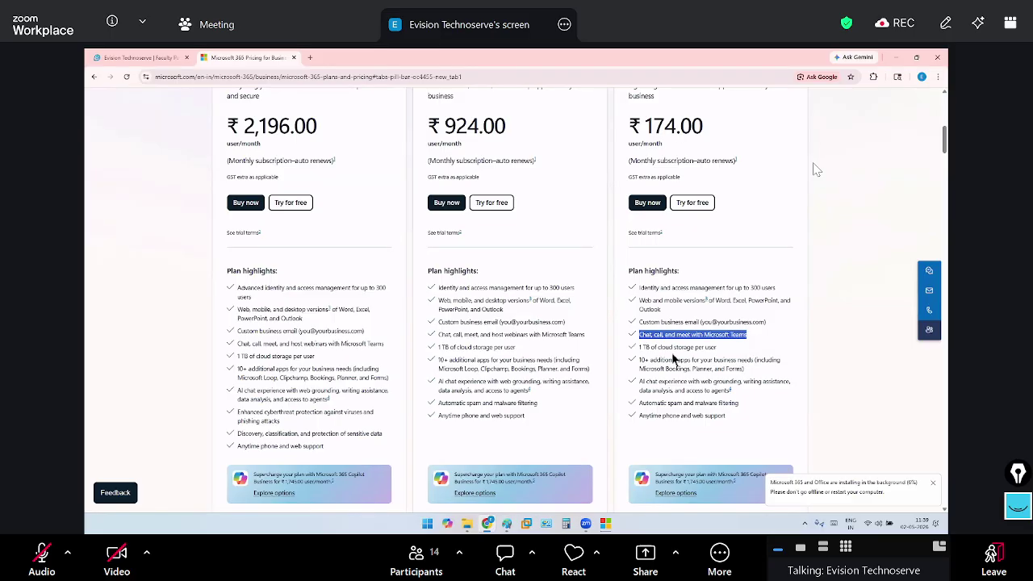
drag(639, 348, 717, 349)
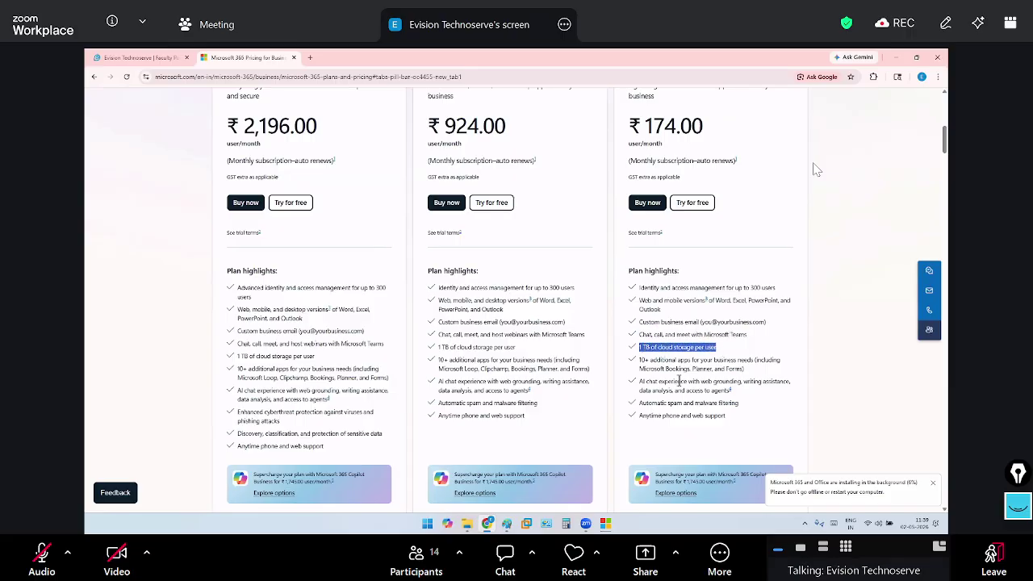
scroll(746, 359, down, 1)
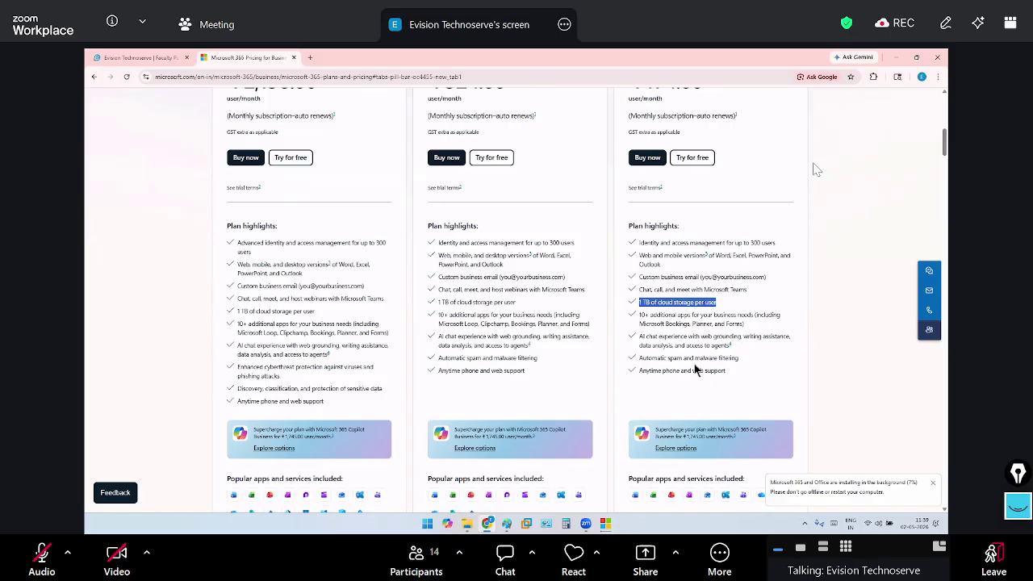
scroll(788, 380, up, 4)
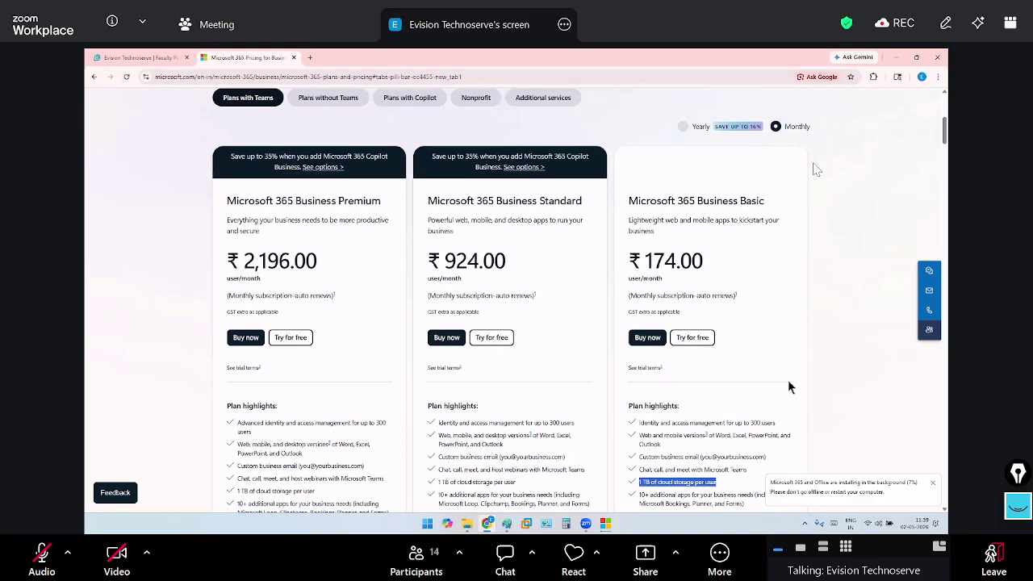
Switch to Enterprise pricing and highlight the Microsoft 365 E3 plan name among E7, E5, E3
scroll(565, 301, up, 5)
click(643, 244)
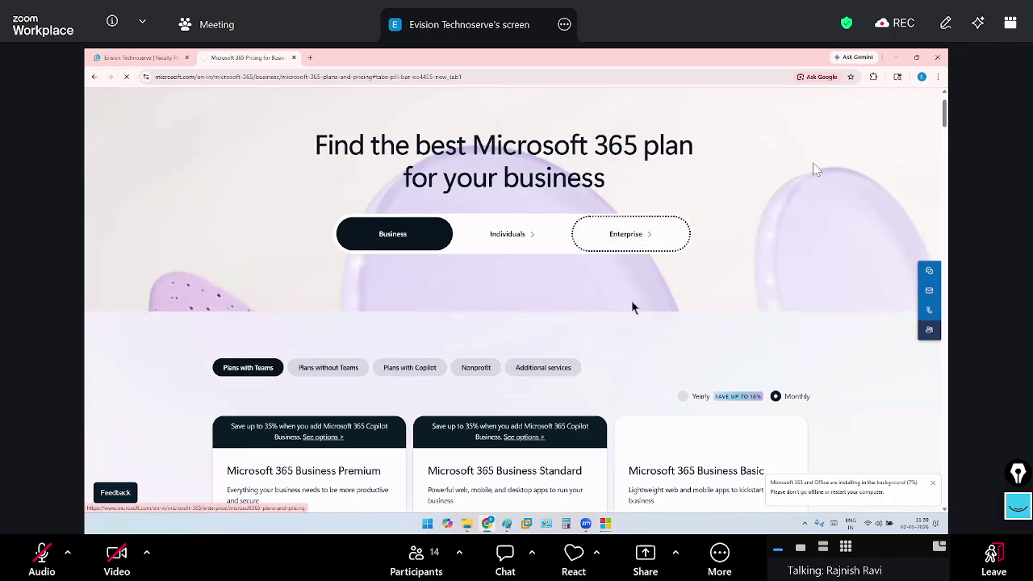
scroll(611, 320, down, 4)
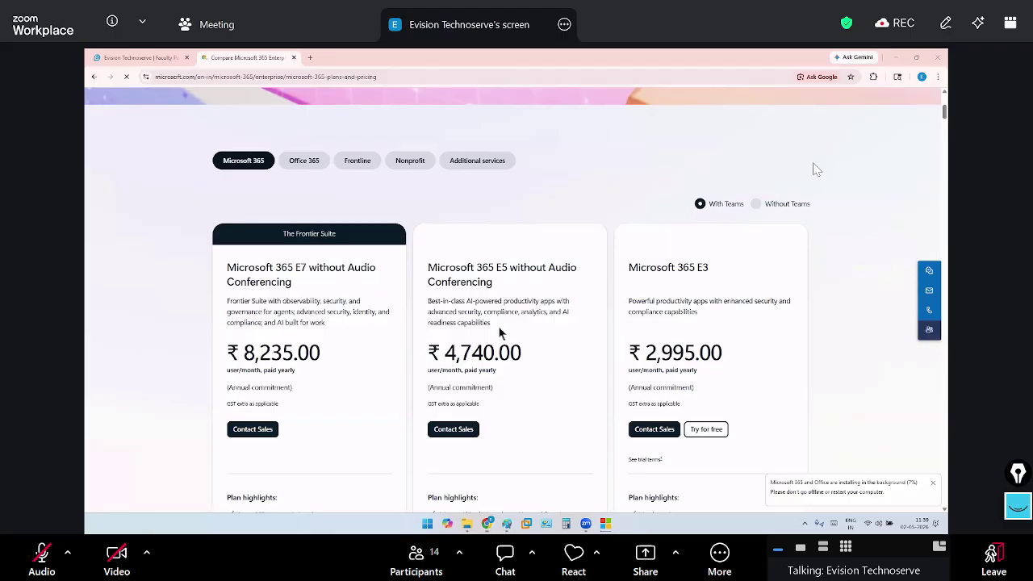
drag(628, 267, 724, 279)
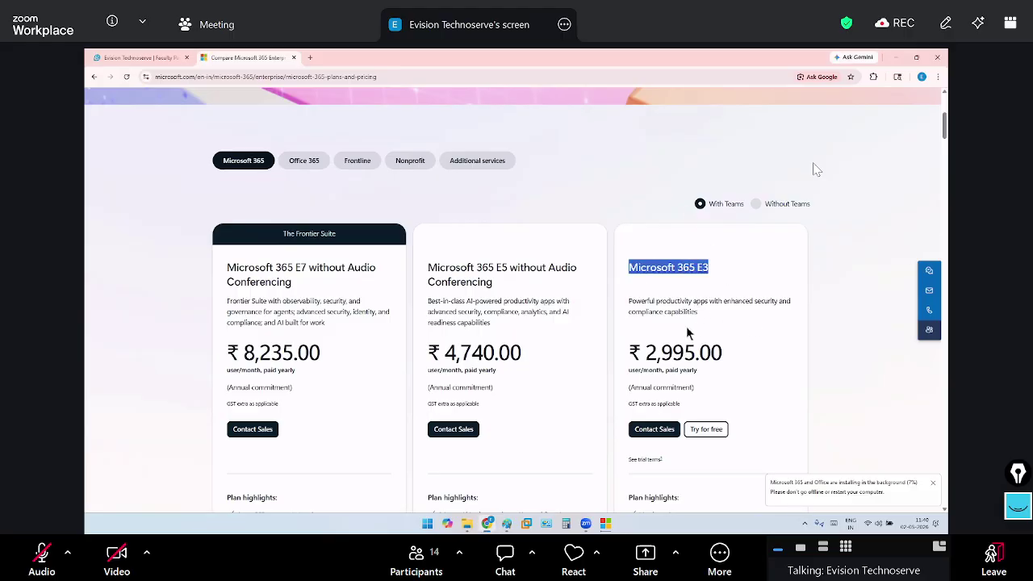
scroll(689, 329, down, 1)
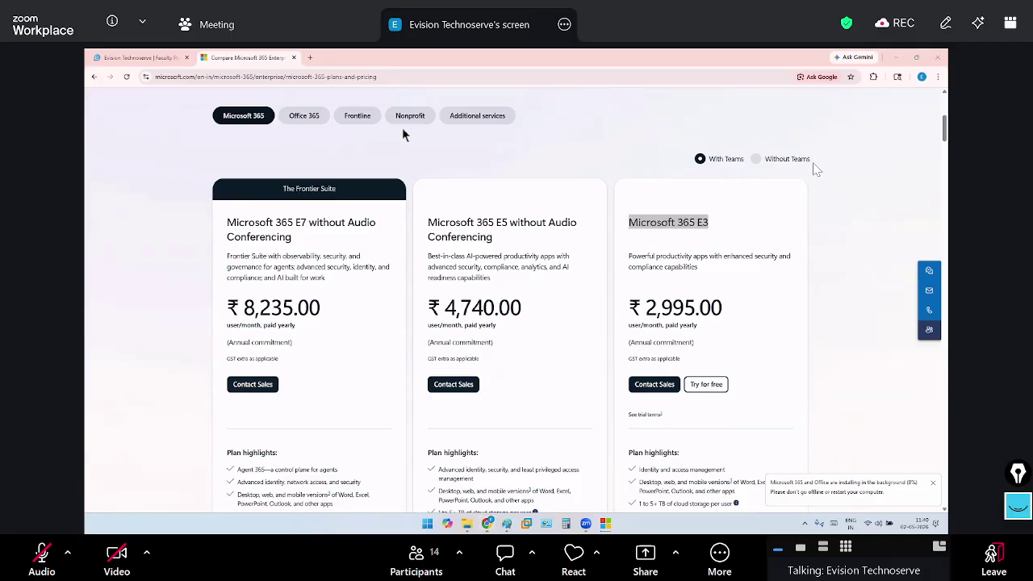
scroll(572, 242, down, 5)
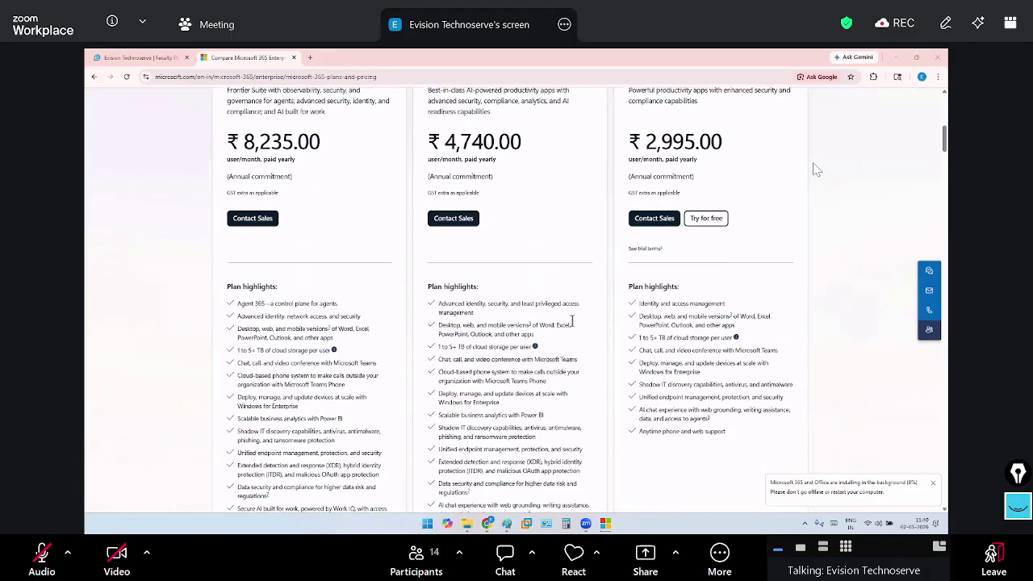
scroll(573, 280, up, 2)
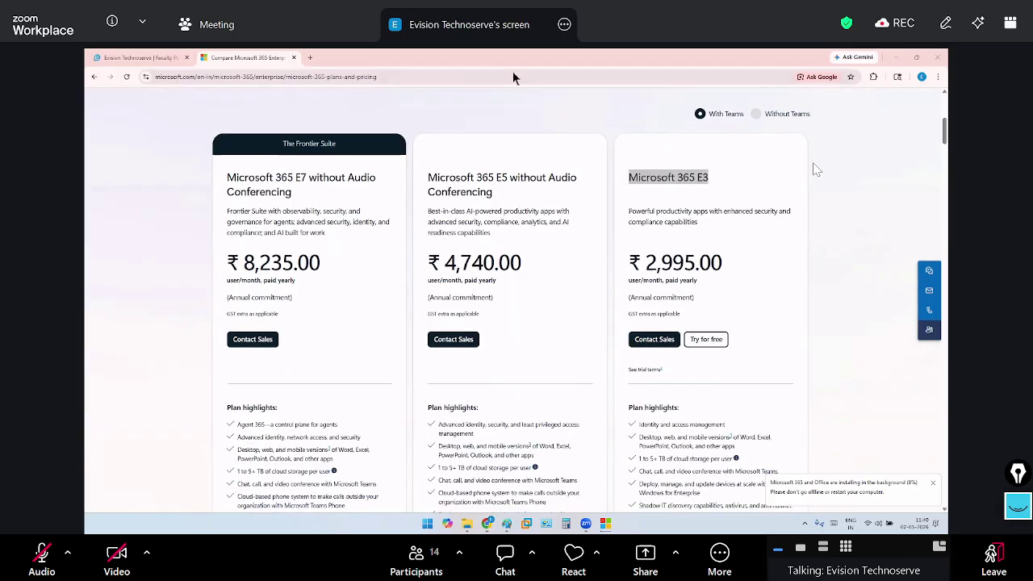
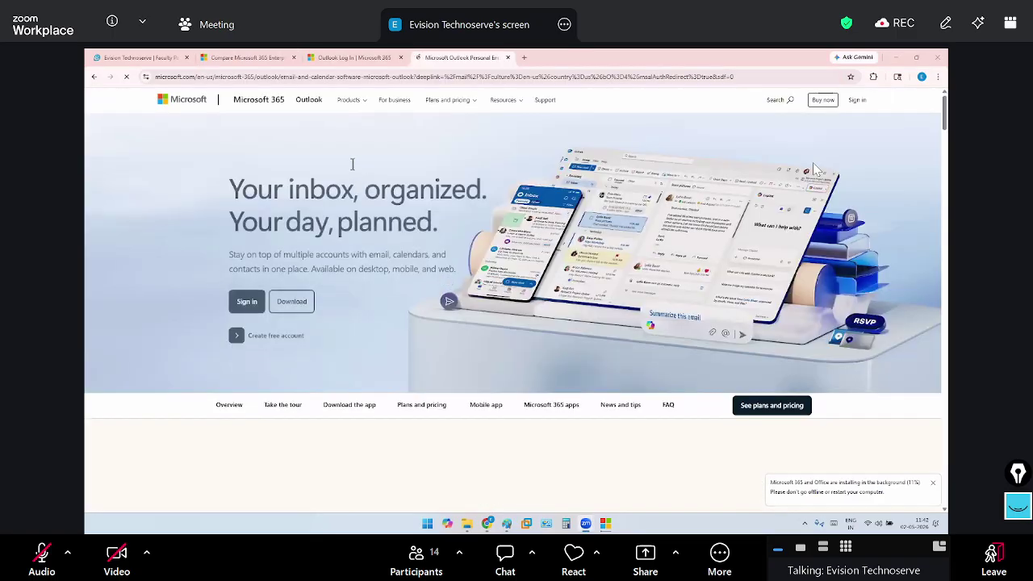
Start the Outlook sign-in, then return to and reload the Outlook product page
click(255, 292)
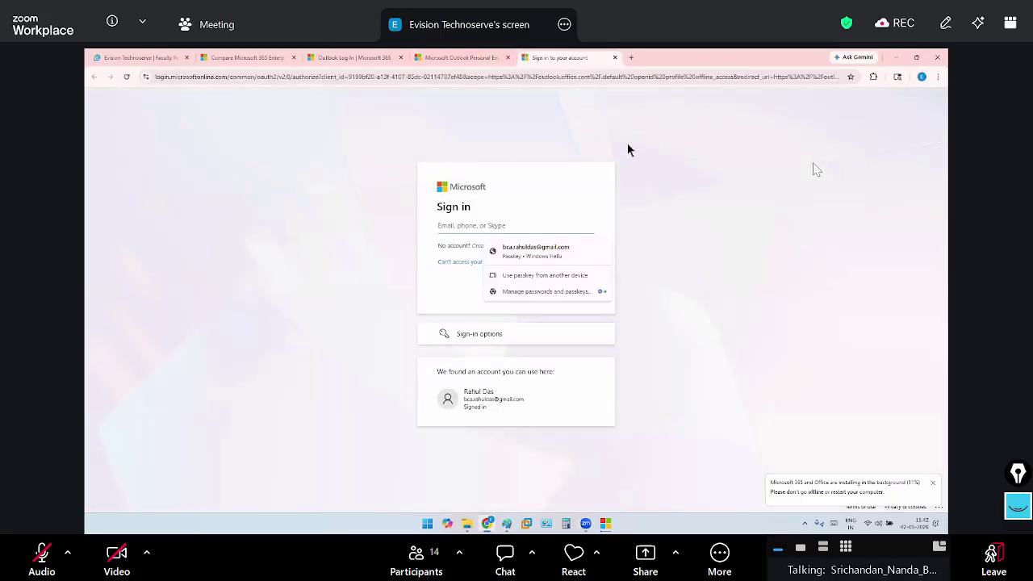
click(460, 58)
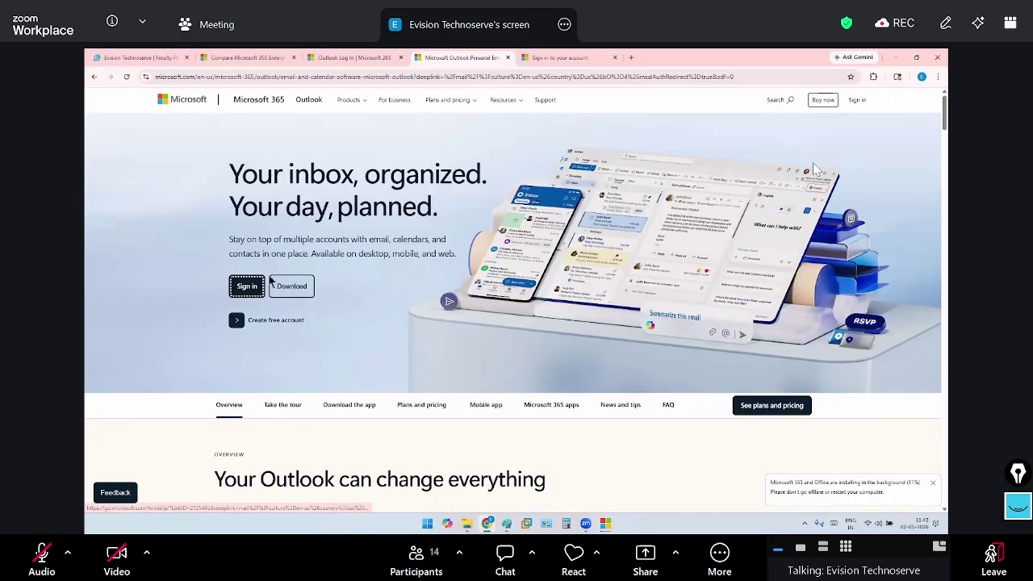
click(308, 99)
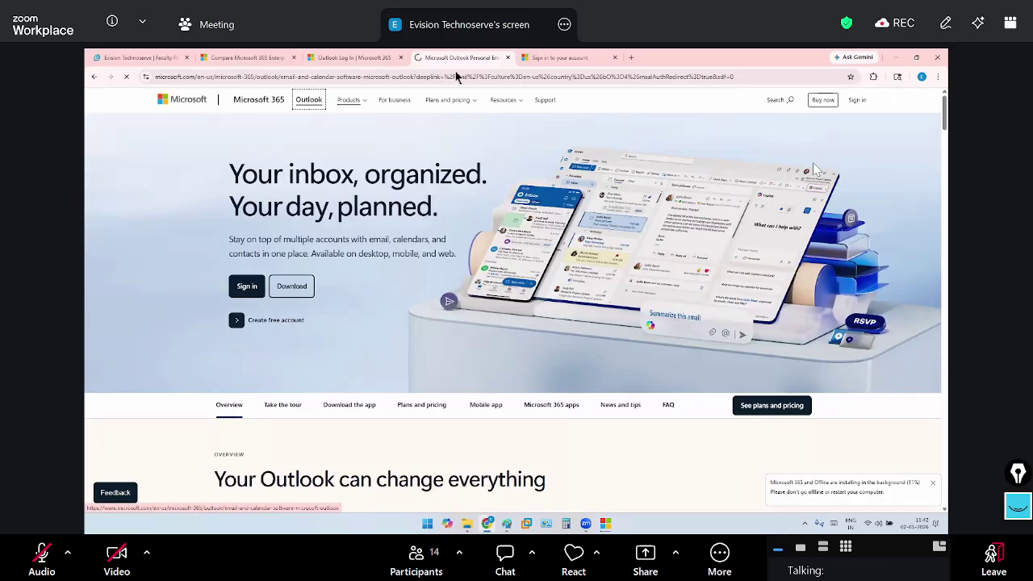
Close the Outlook and Microsoft 365 tabs and minimize the troubleshooting image to reveal the installer
click(508, 57)
click(507, 58)
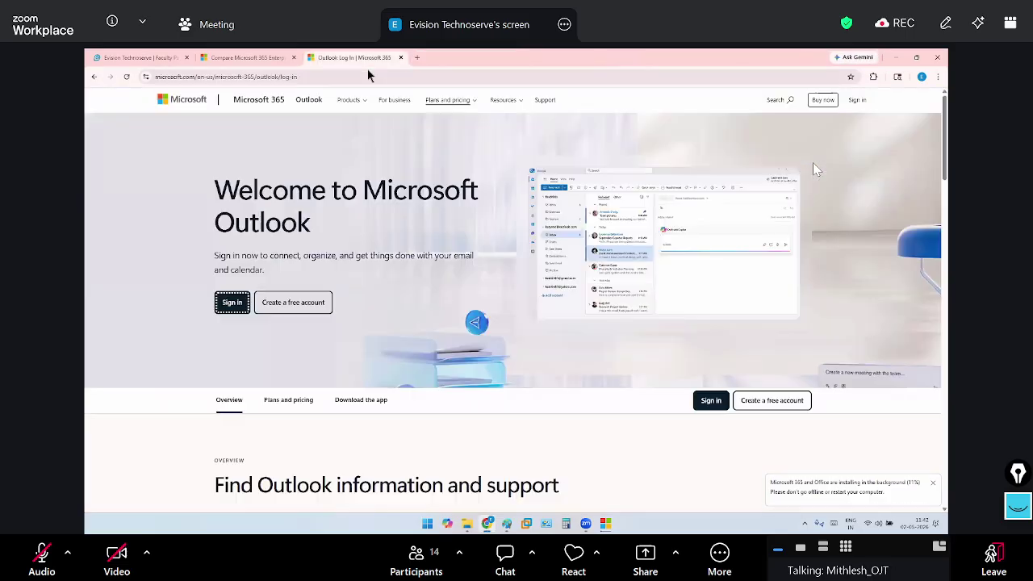
click(400, 57)
click(293, 57)
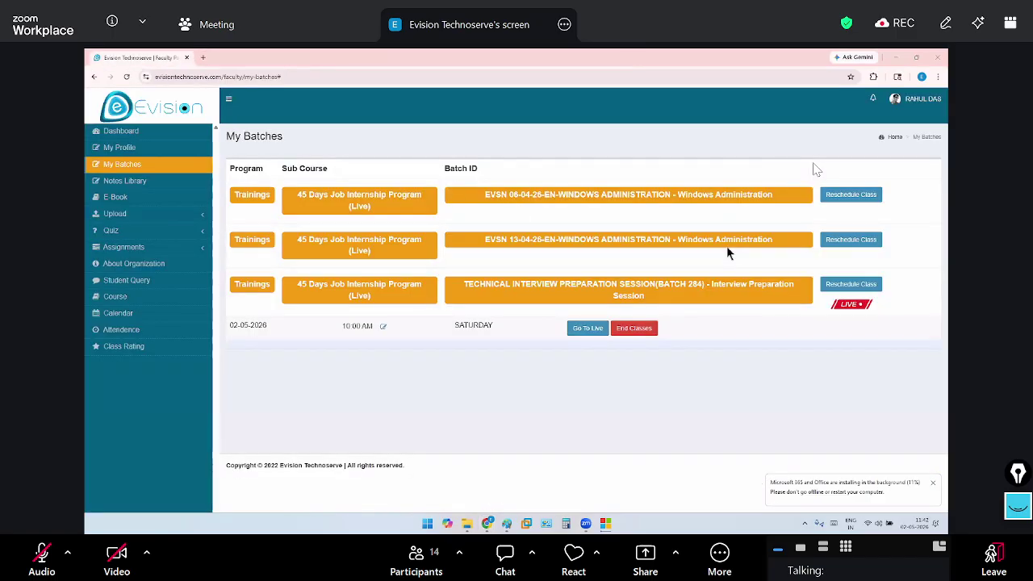
key(alt+Tab)
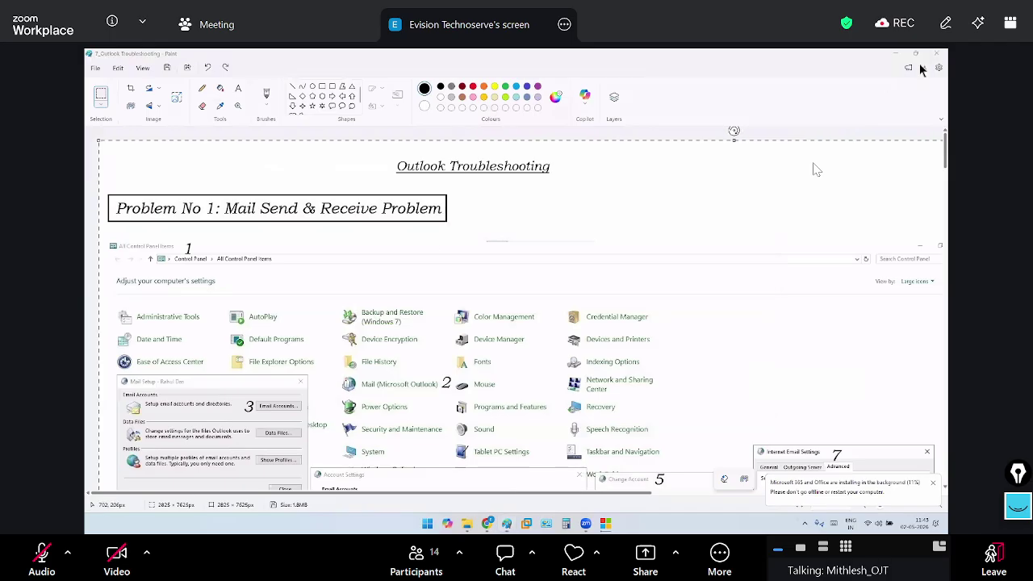
click(895, 53)
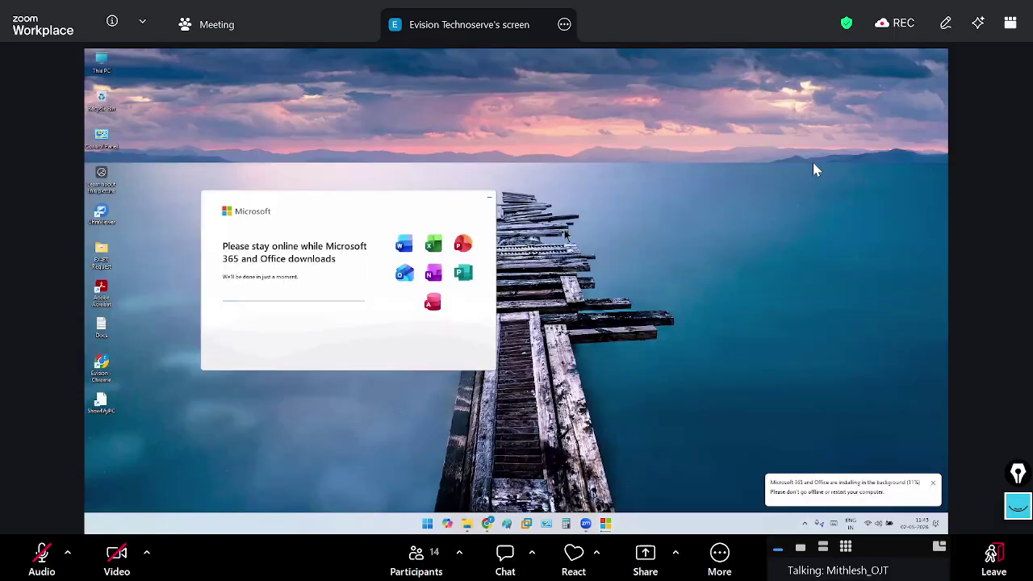
right_click(566, 235)
right_click(590, 255)
click(628, 291)
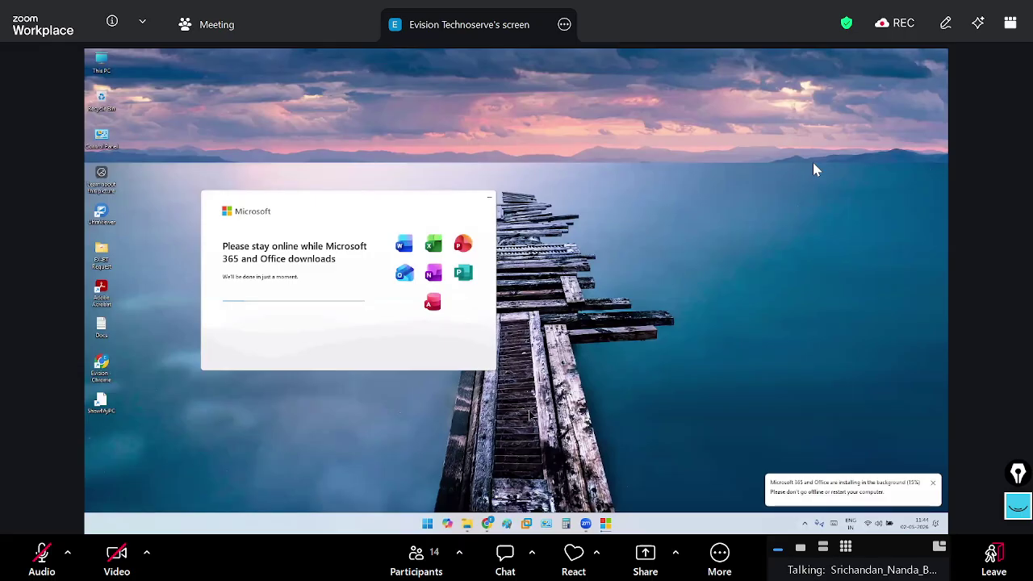
mouse_move(476, 528)
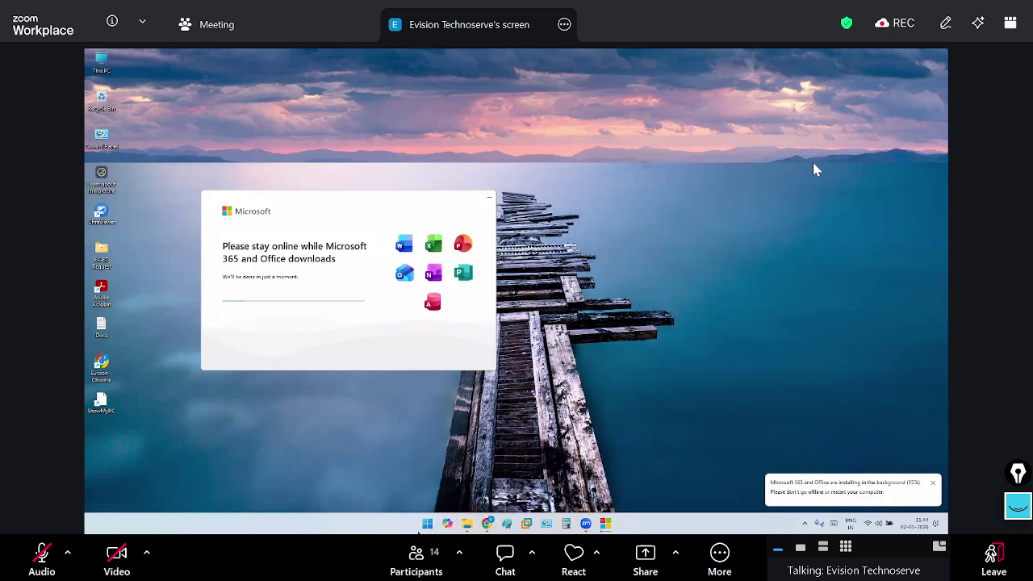
key(super)
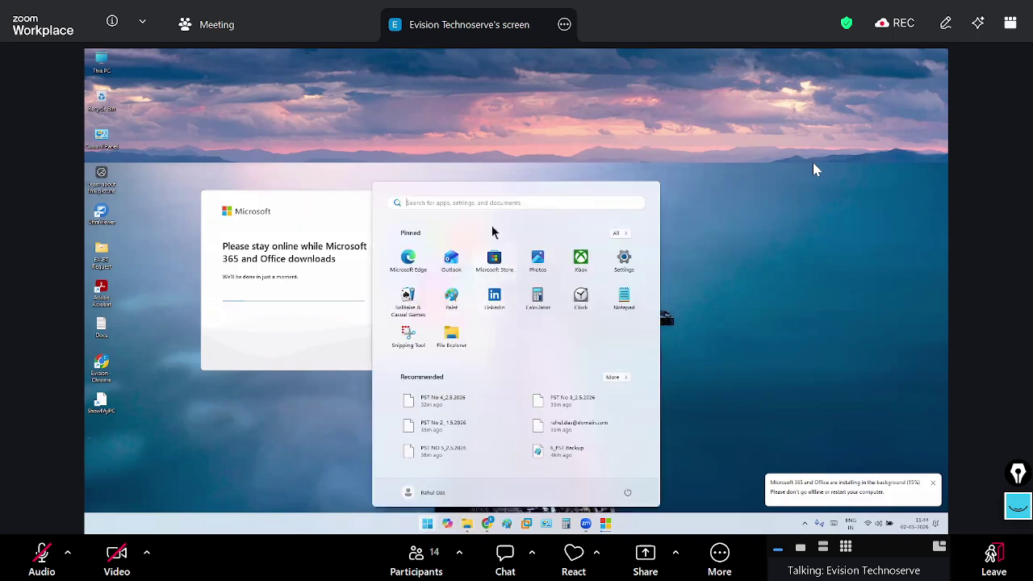
click(491, 203)
text(outlook)
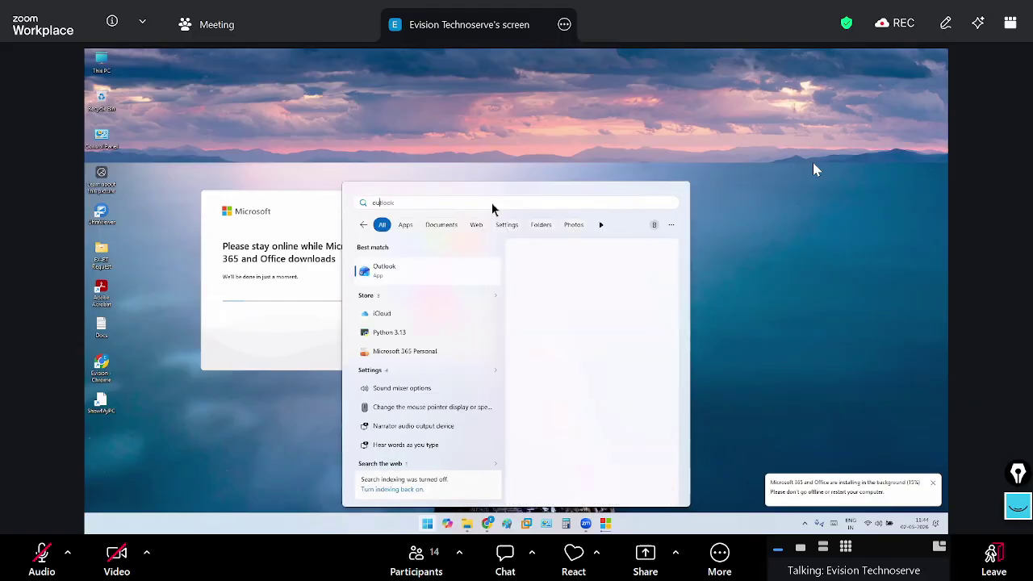
key(Return)
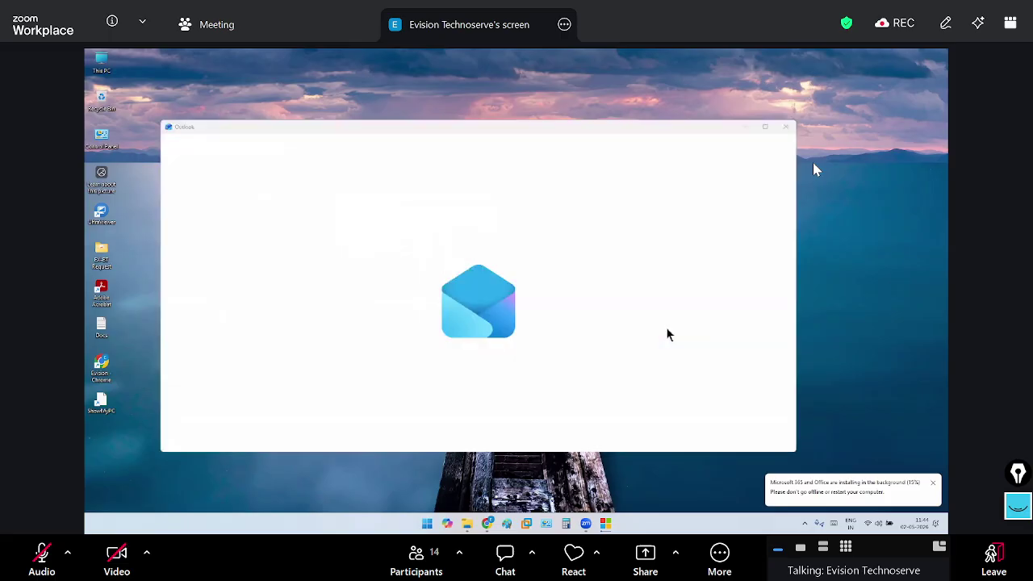
click(418, 525)
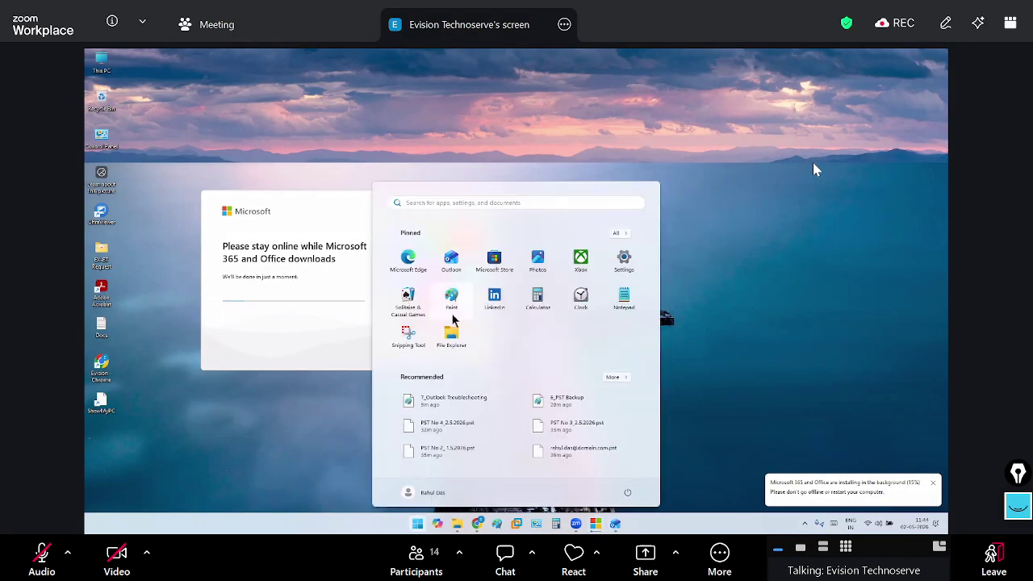
text(outlook)
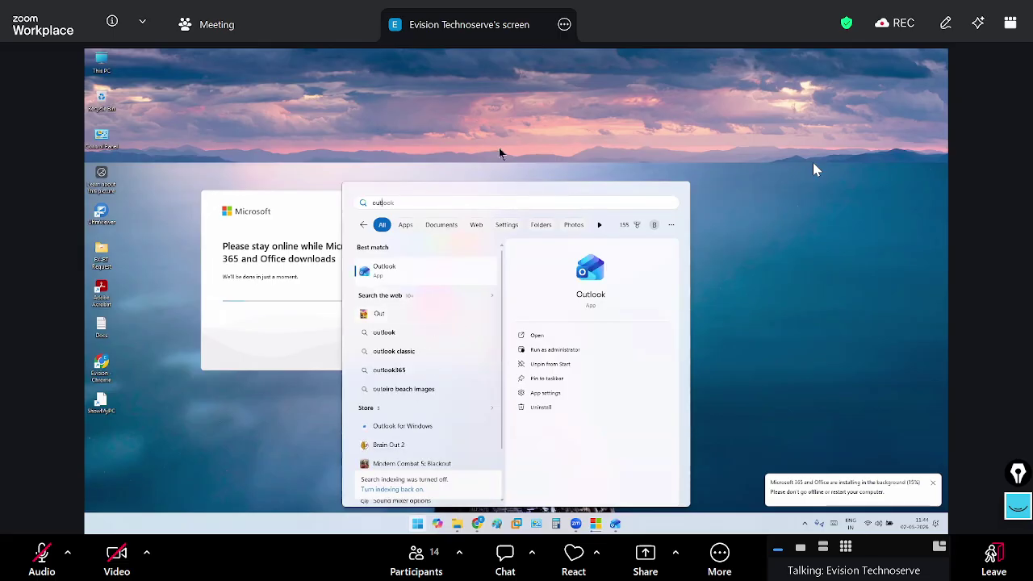
click(813, 170)
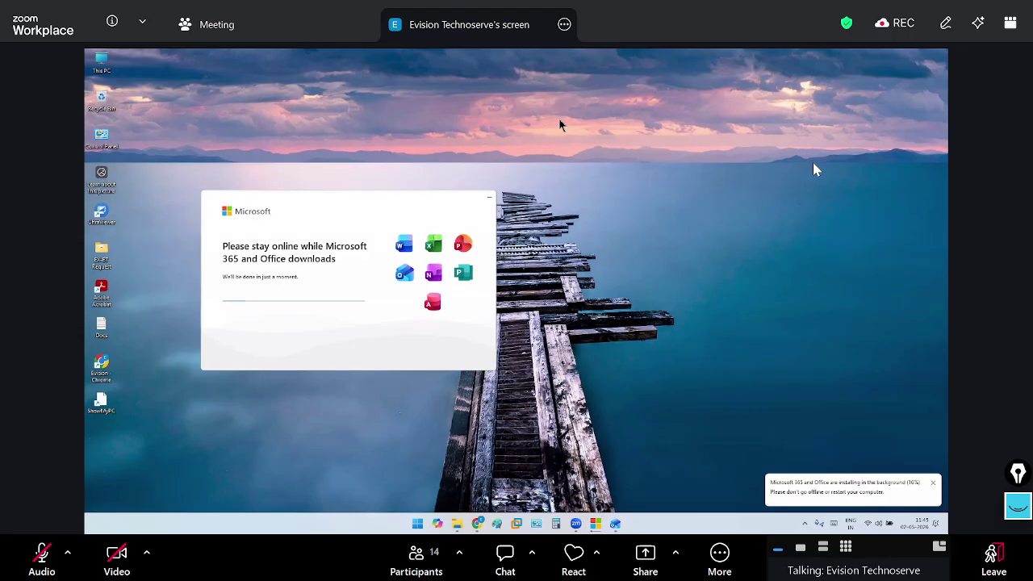
Wait for the Microsoft 365 installer to finish and show 'You're all set!'
mouse_move(477, 526)
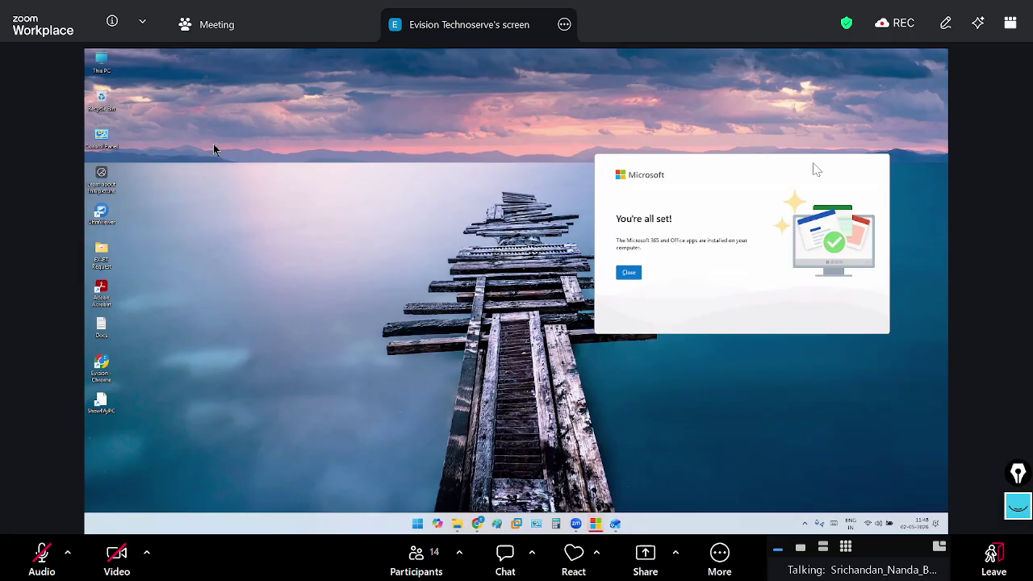
Centre the 'You're all set!' message, then load the AWS Certification page in a new browser tab
drag(670, 164, 509, 153)
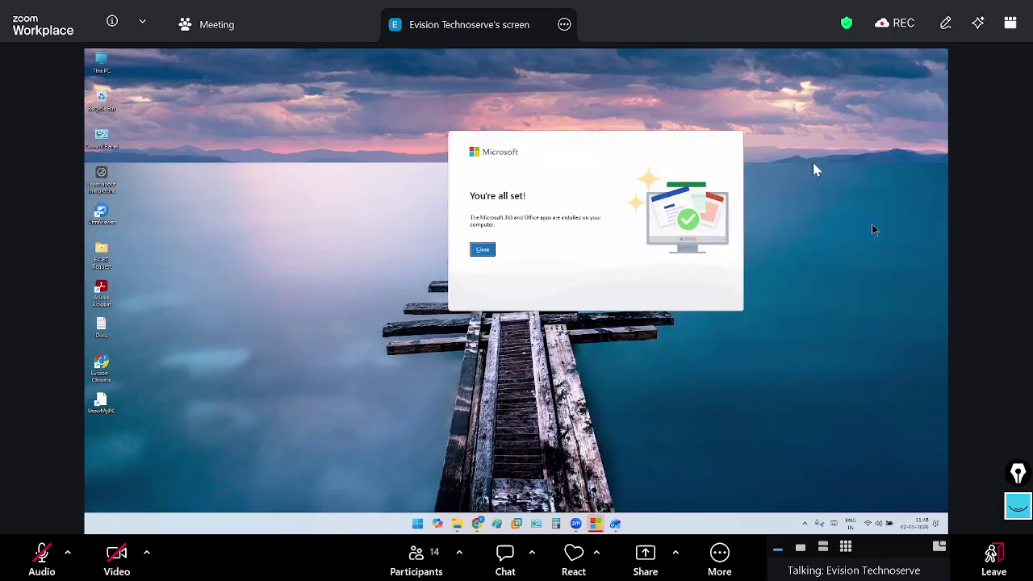
drag(550, 146, 519, 150)
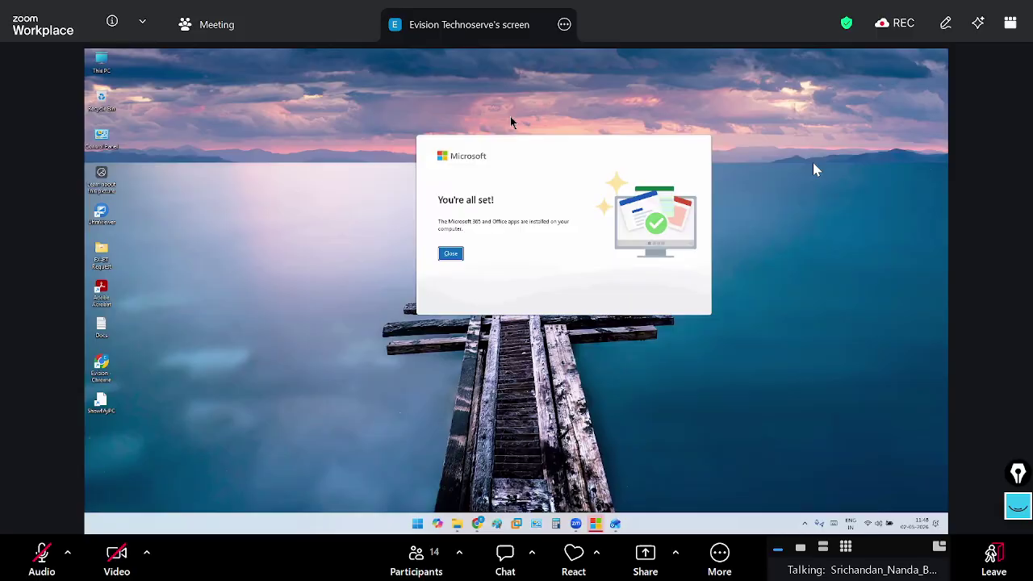
key(alt+Tab)
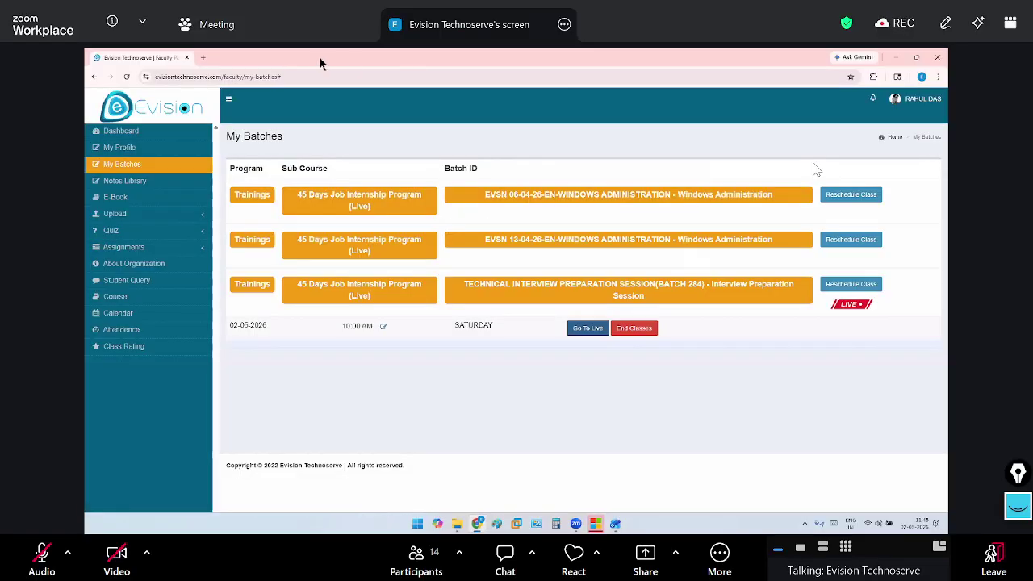
click(202, 58)
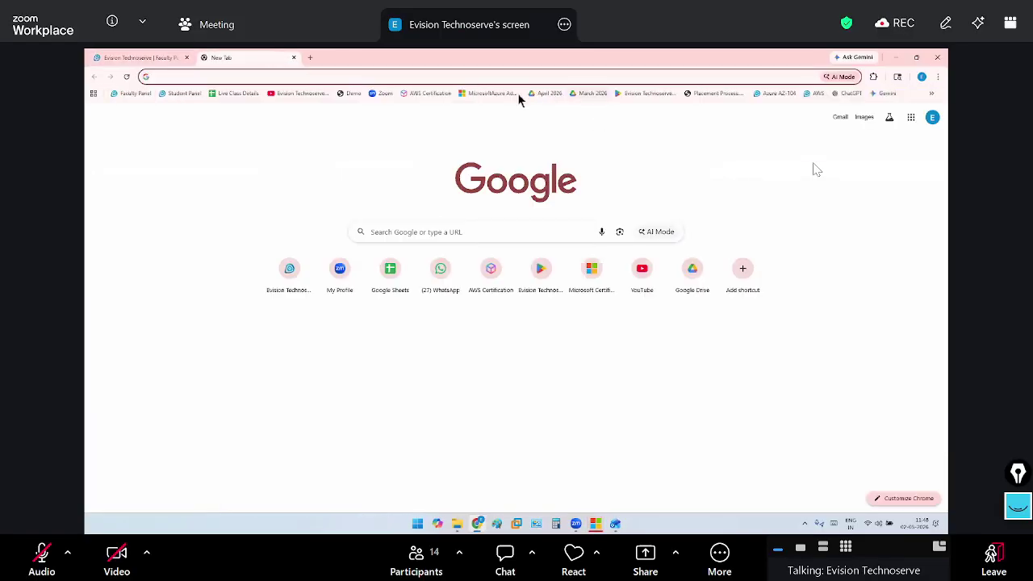
click(431, 93)
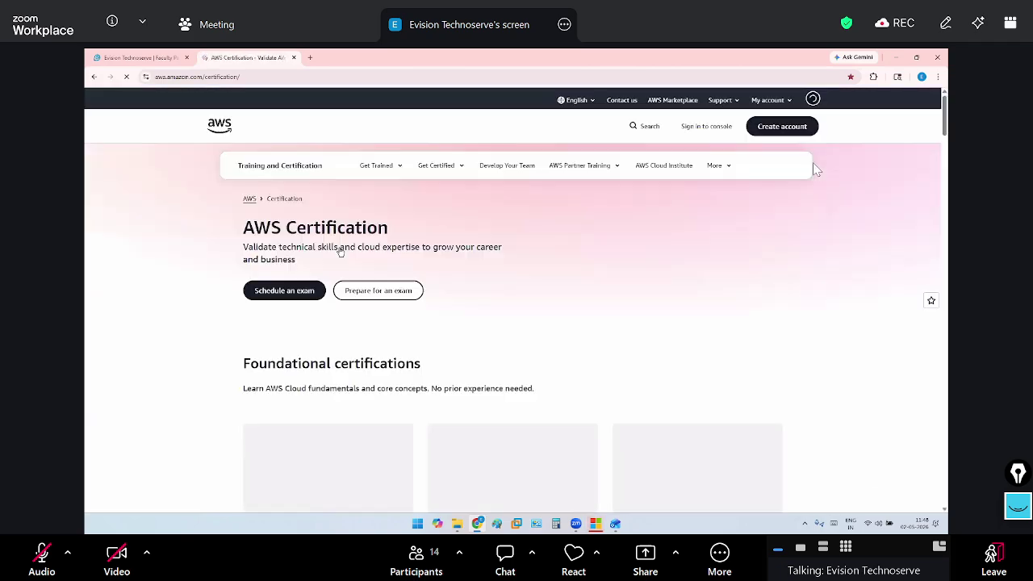
Scroll to Professional certifications and highlight its '2+ years AWS experience required' description sentence
scroll(338, 424, down, 5)
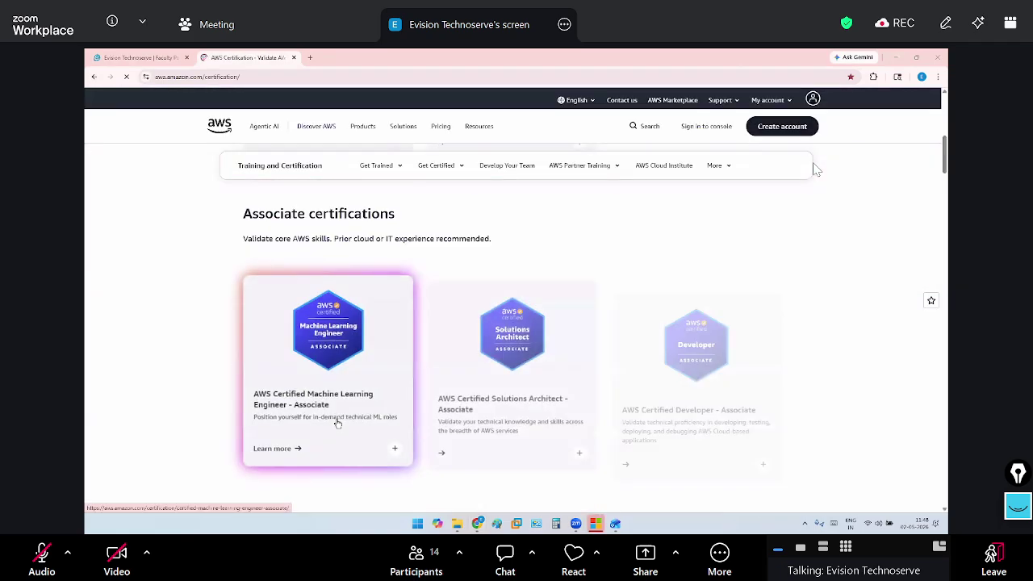
scroll(337, 424, down, 6)
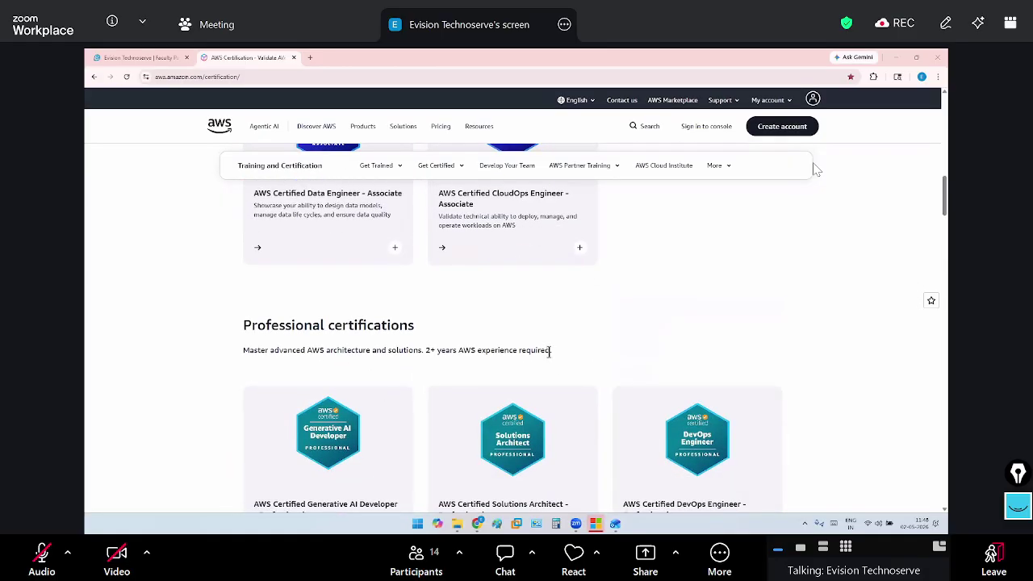
drag(550, 352, 427, 355)
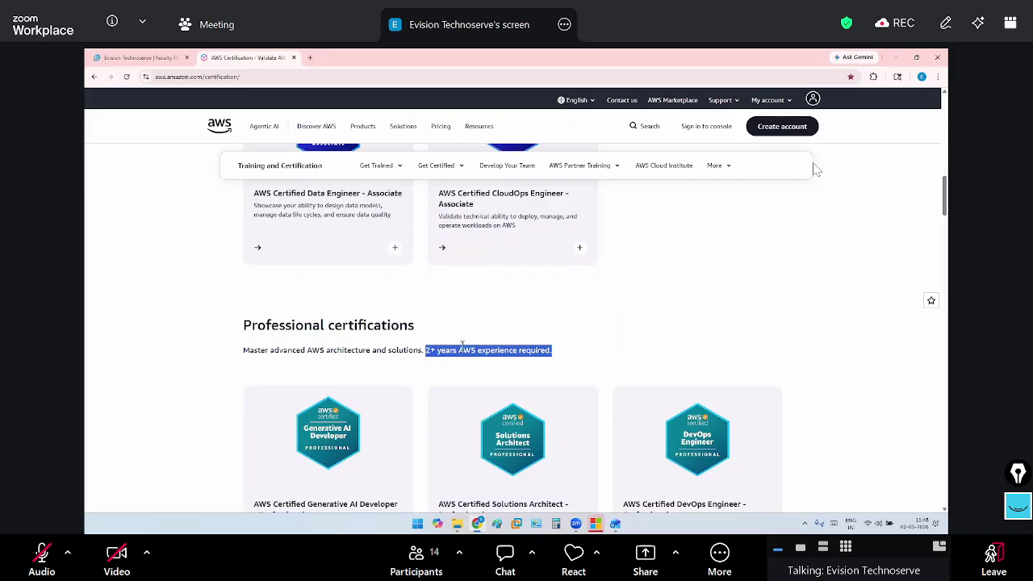
drag(244, 350, 556, 352)
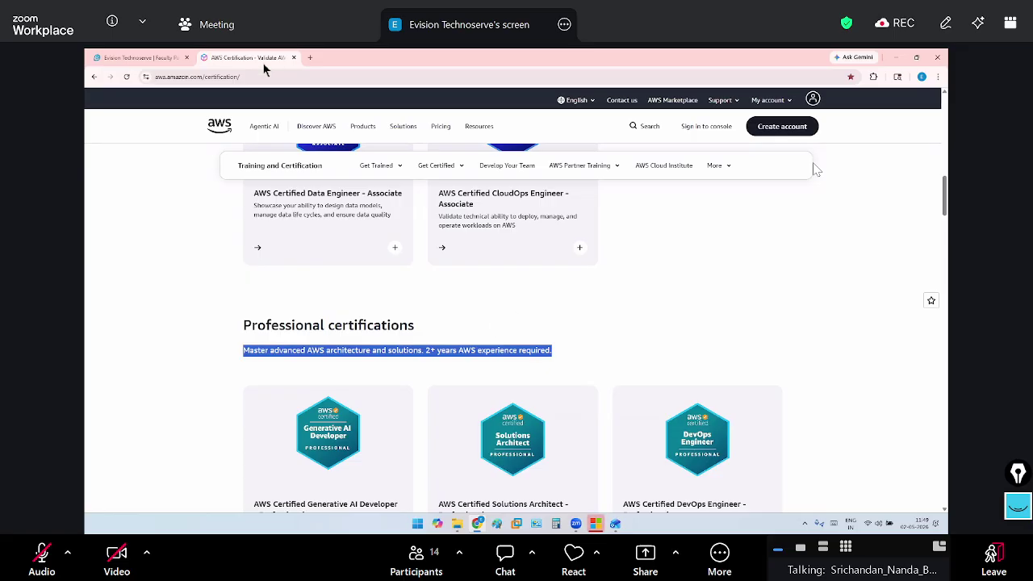
Close the AWS Certification tab, minimize the browser, and bring the OBS recorder to the front
click(293, 57)
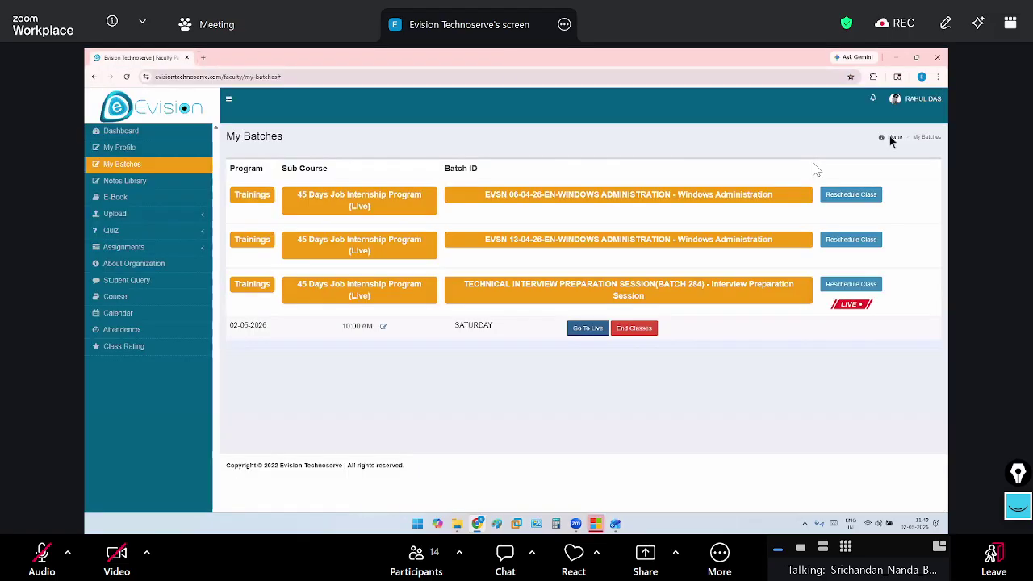
click(892, 57)
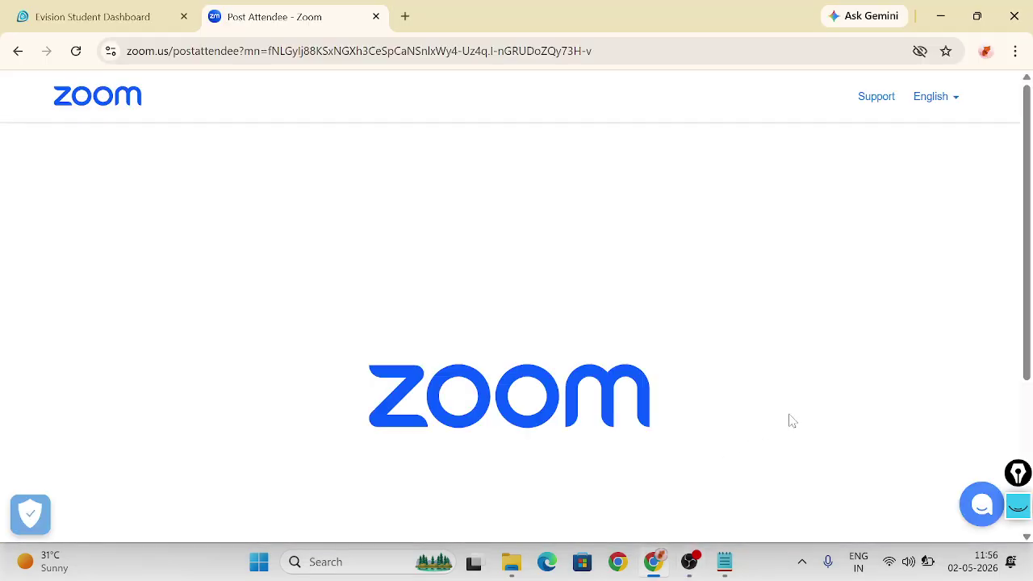
click(690, 562)
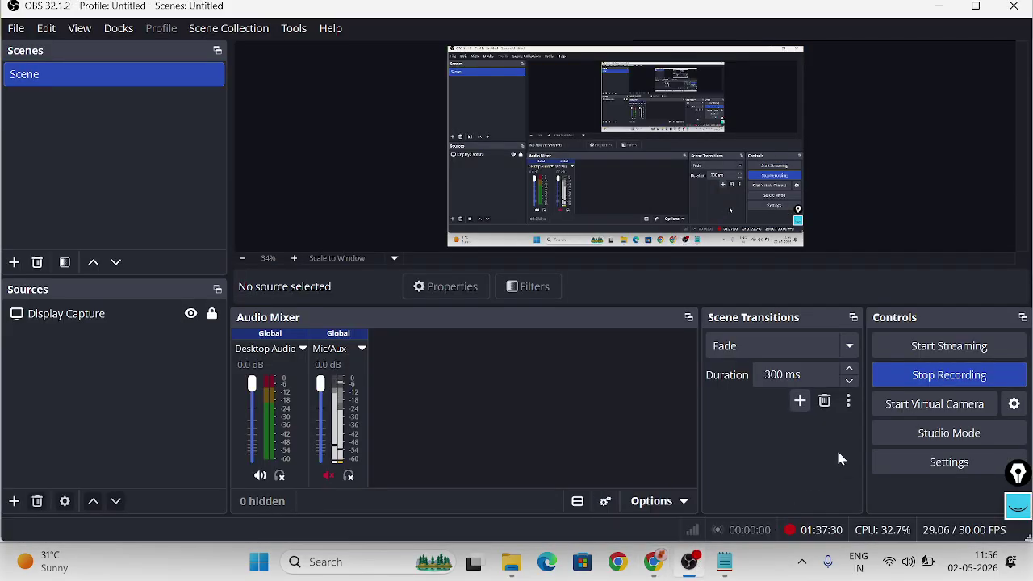